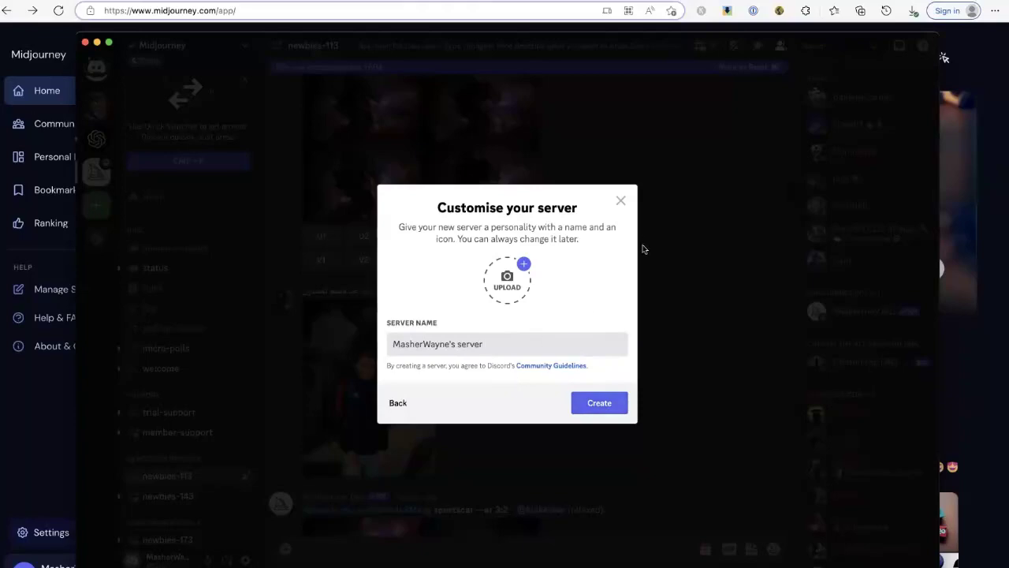
Step: Close the server creation dialog and look through the generated images in the personal server's general channel
left_click(619, 202)
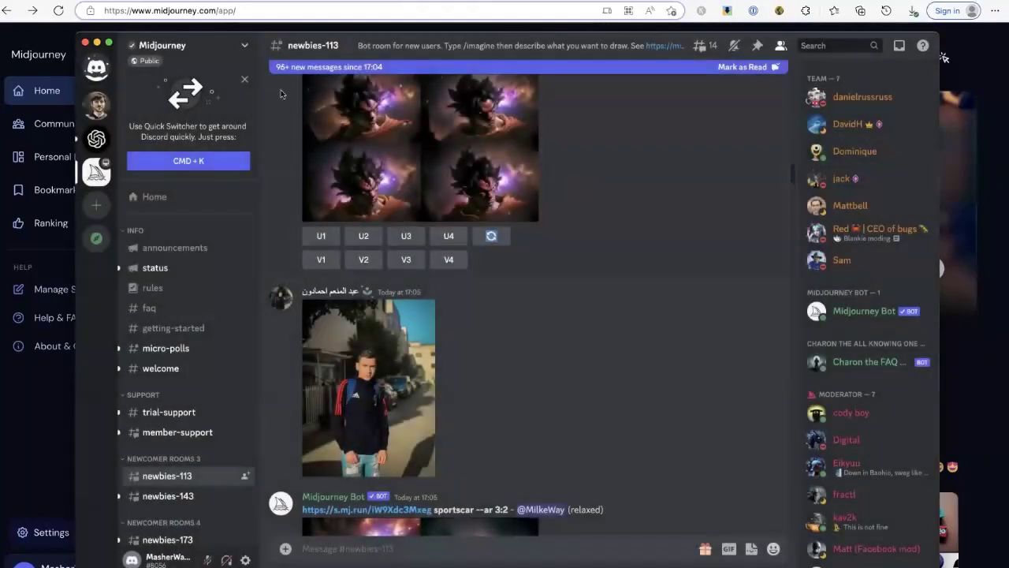
left_click(96, 105)
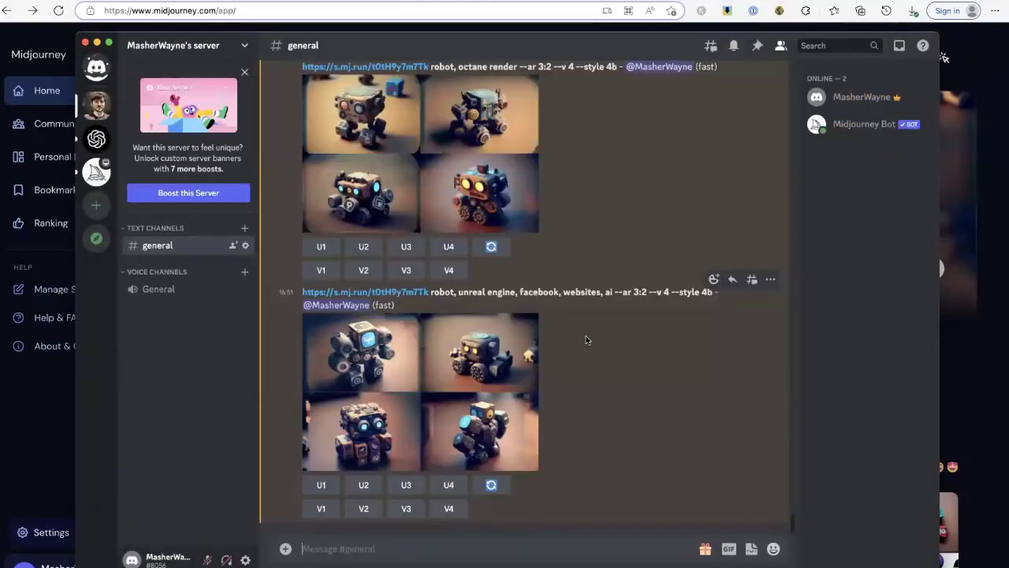
scroll(586, 340, "up", 15)
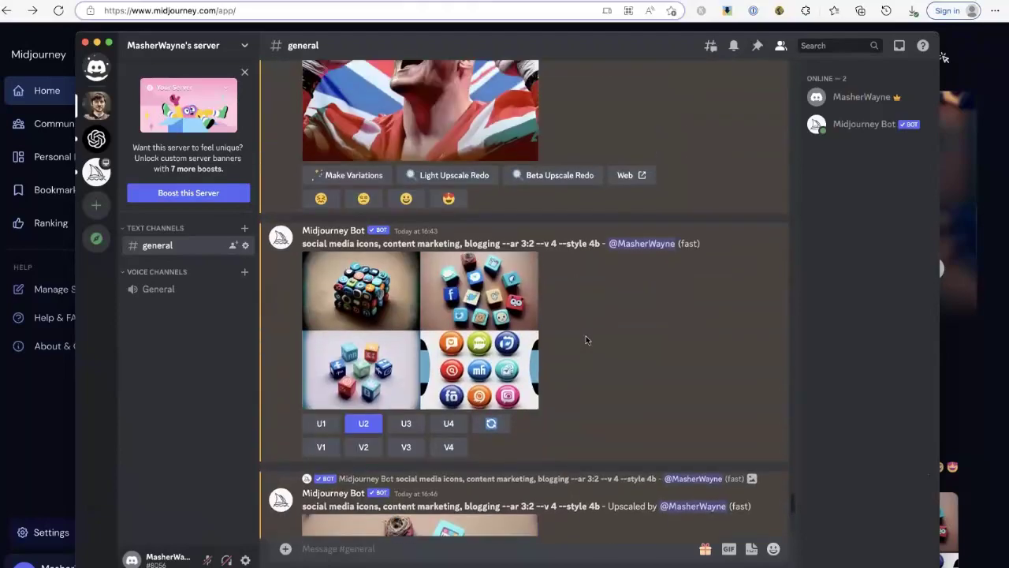
scroll(586, 340, "down", 15)
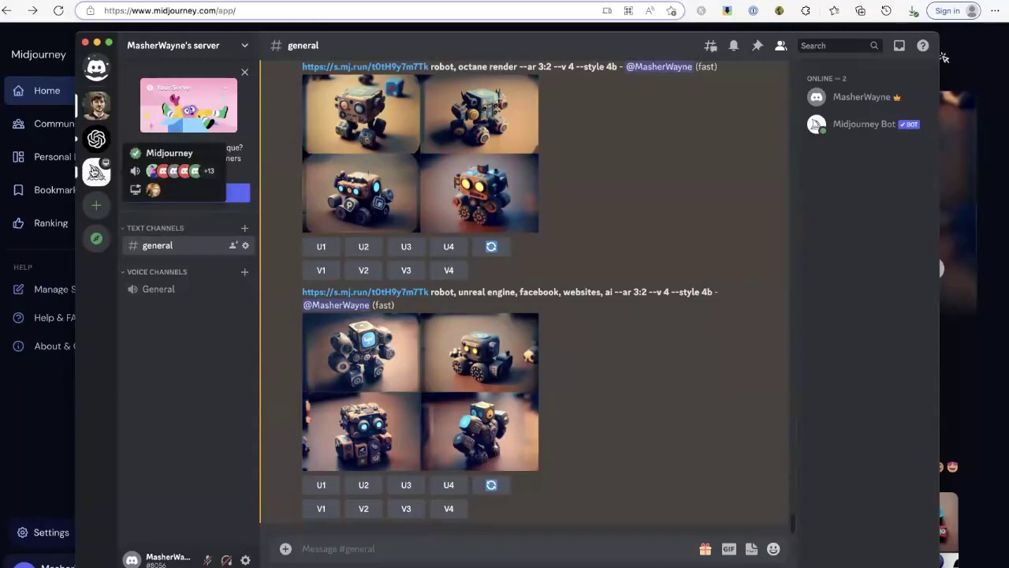
Step: Browse the Midjourney server's channel list and open the v4-showcase channel
left_click(94, 172)
scroll(184, 375, "down", 5)
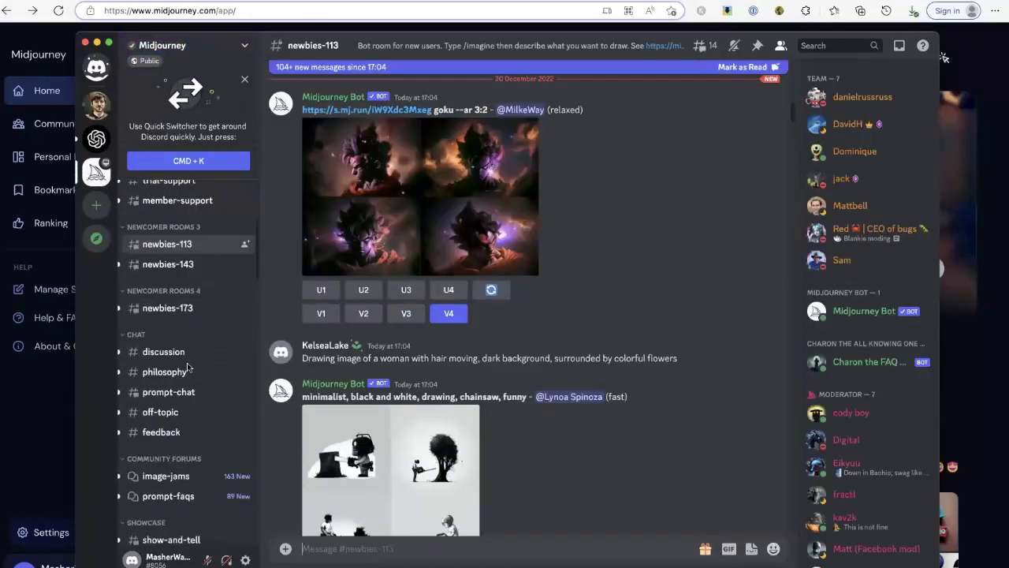
scroll(170, 378, "down", 5)
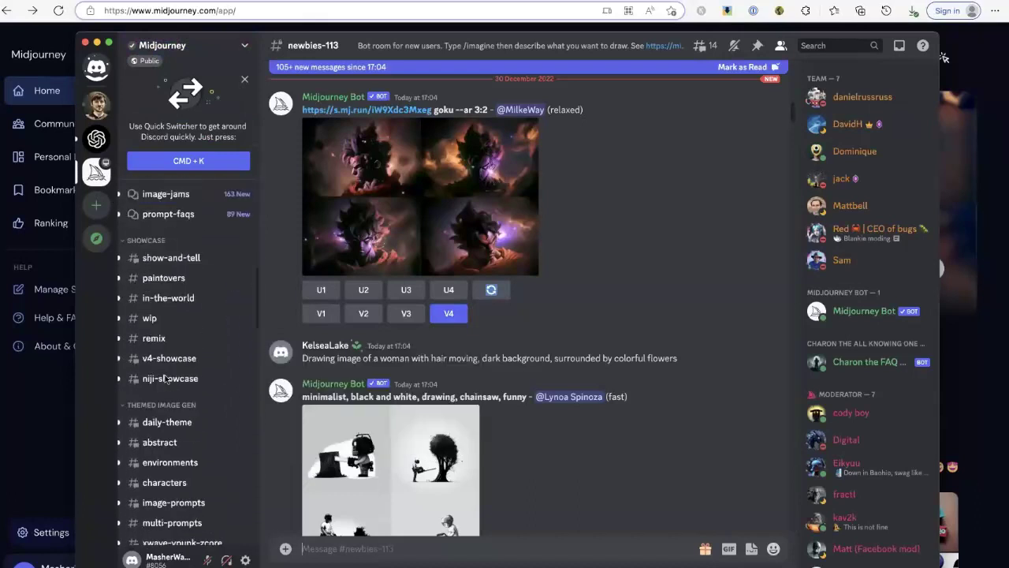
mouse_move(167, 365)
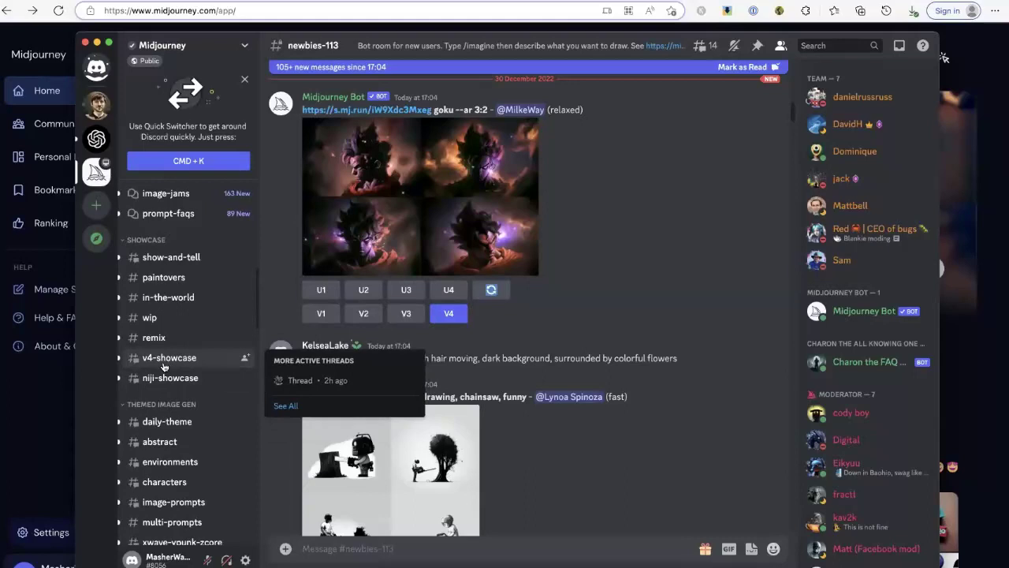
left_click(160, 359)
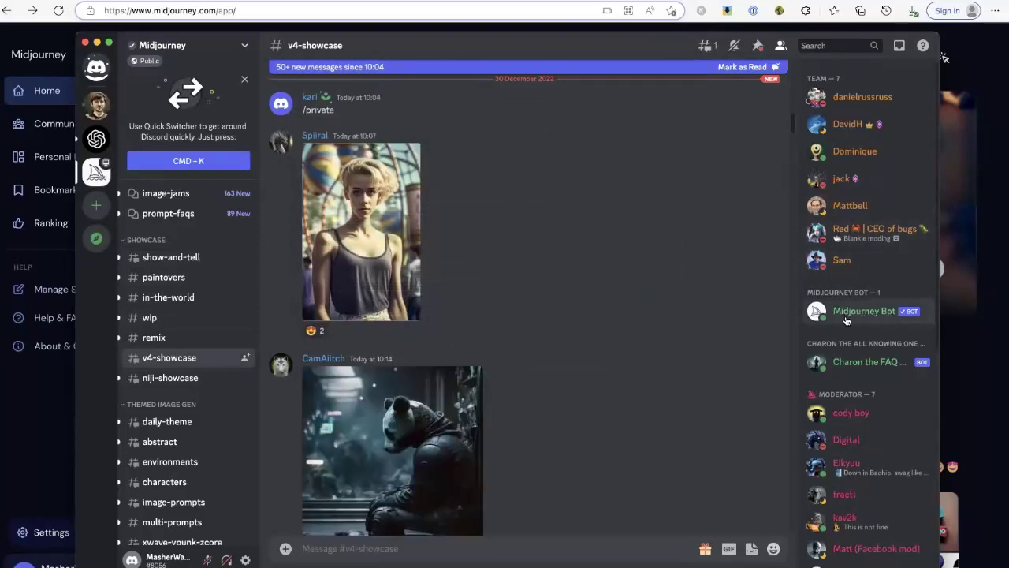
left_click(854, 313)
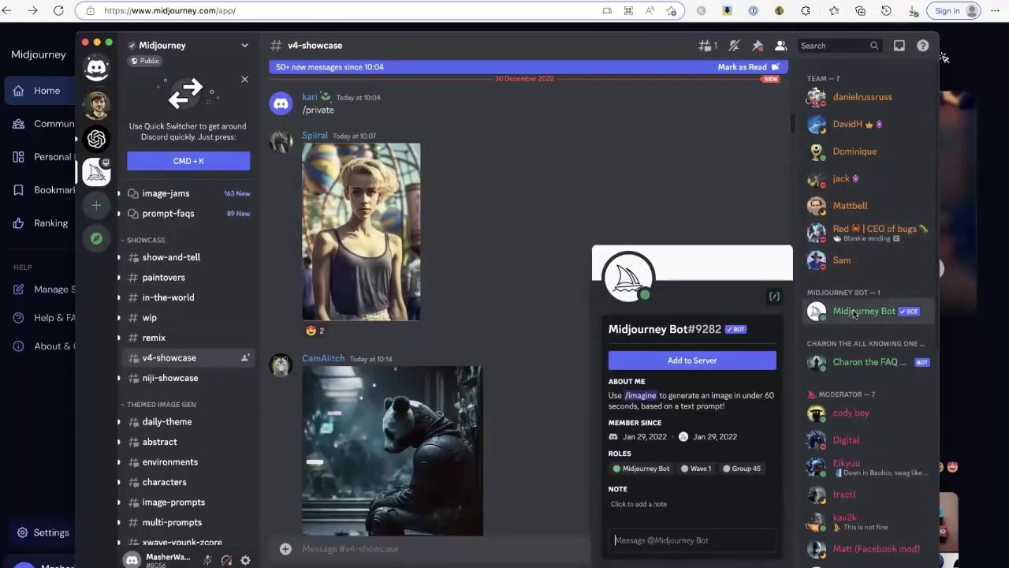
left_click(696, 364)
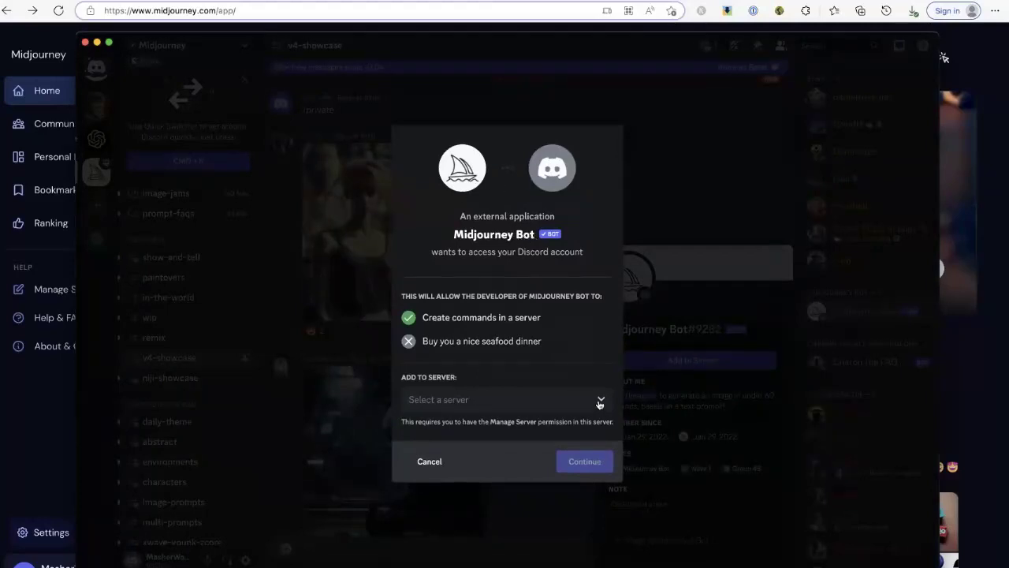
left_click(599, 403)
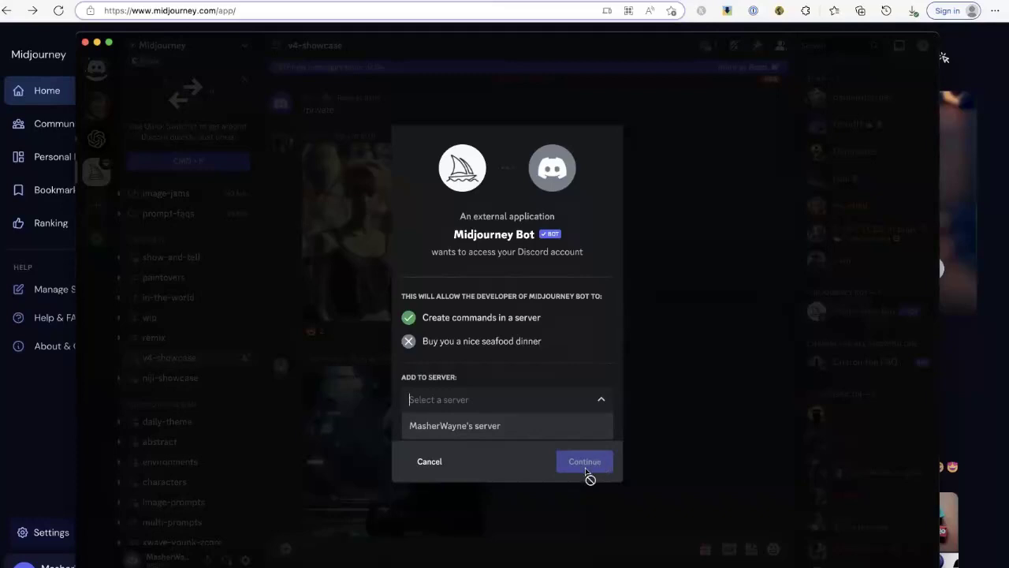
left_click(428, 463)
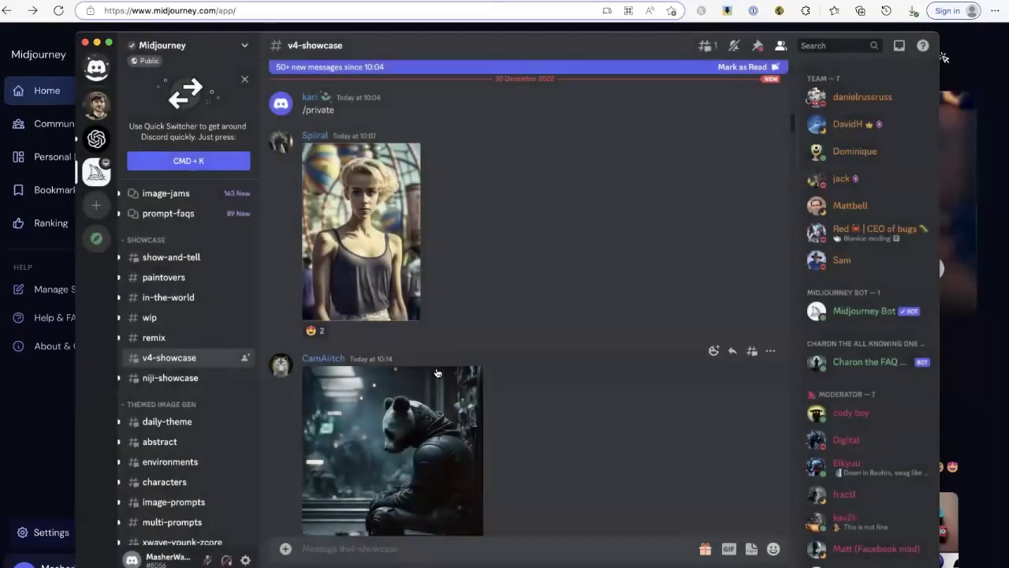
Step: Return to the personal server and look over the robot images in the general channel
left_click(97, 104)
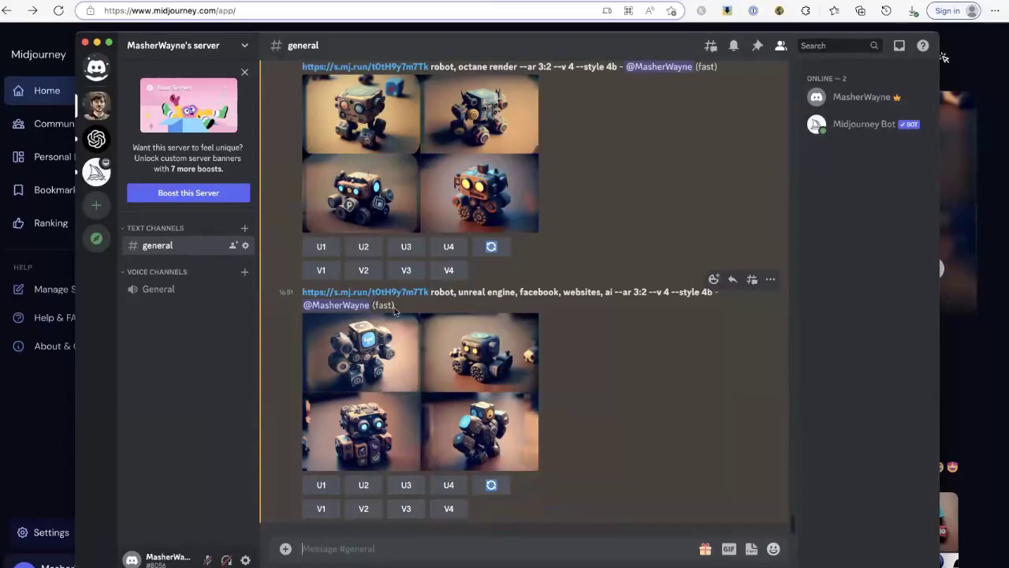
scroll(416, 298, "up", 5)
scroll(424, 268, "down", 5)
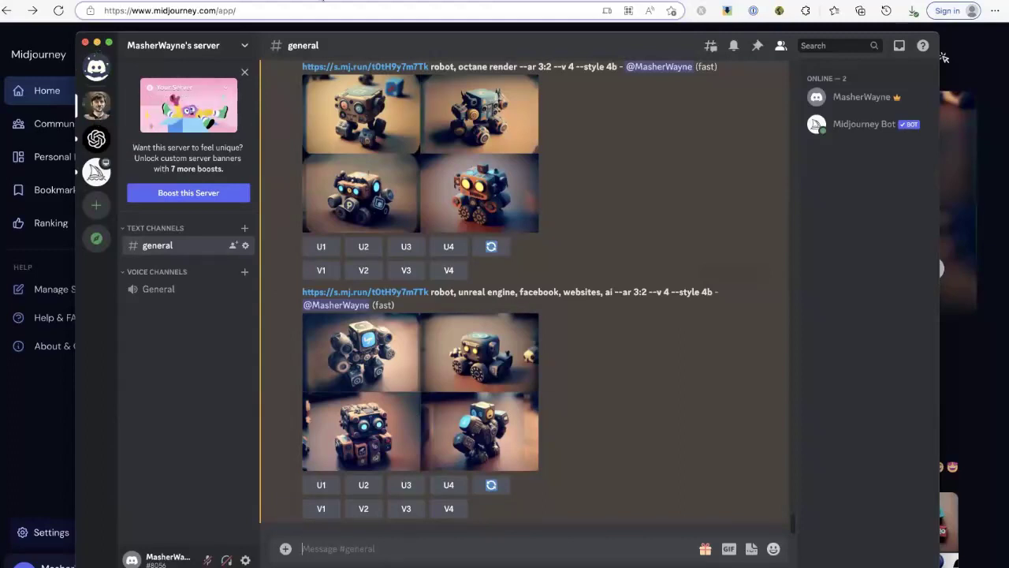
Step: Switch to the browser, search for "midjourney ai" in a new tab and open the Midjourney website
key("super+m")
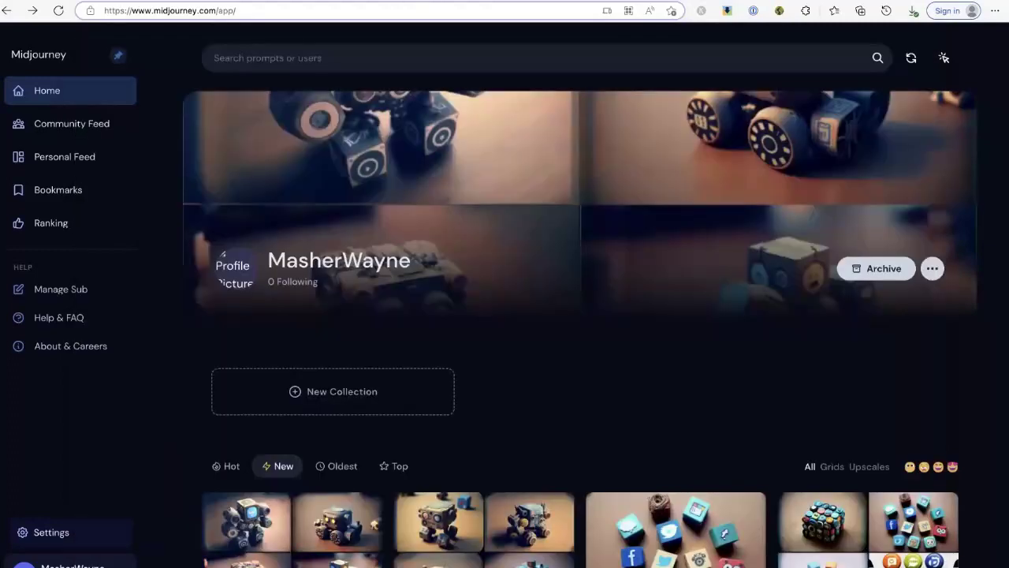
key("super+t")
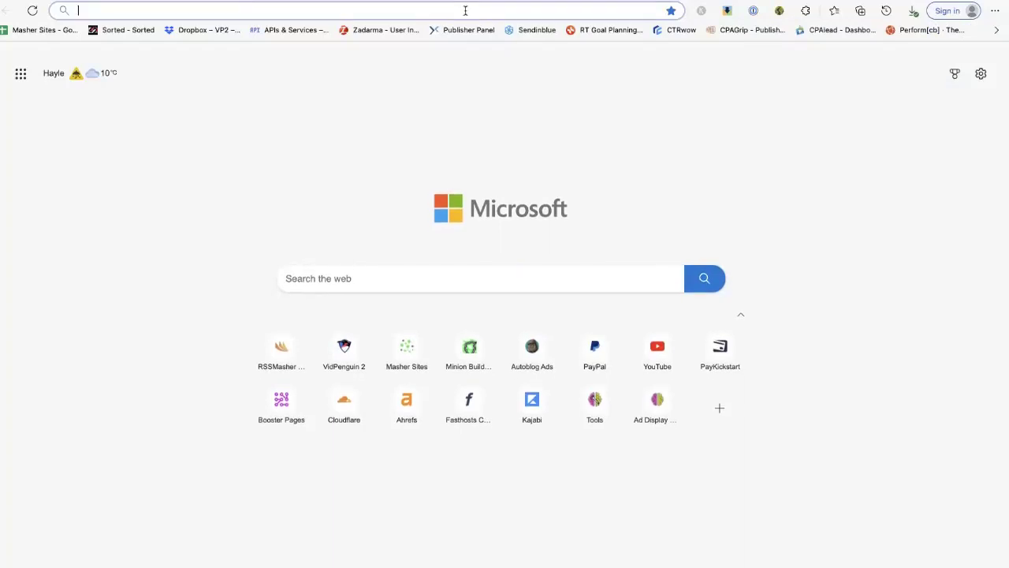
type("mid")
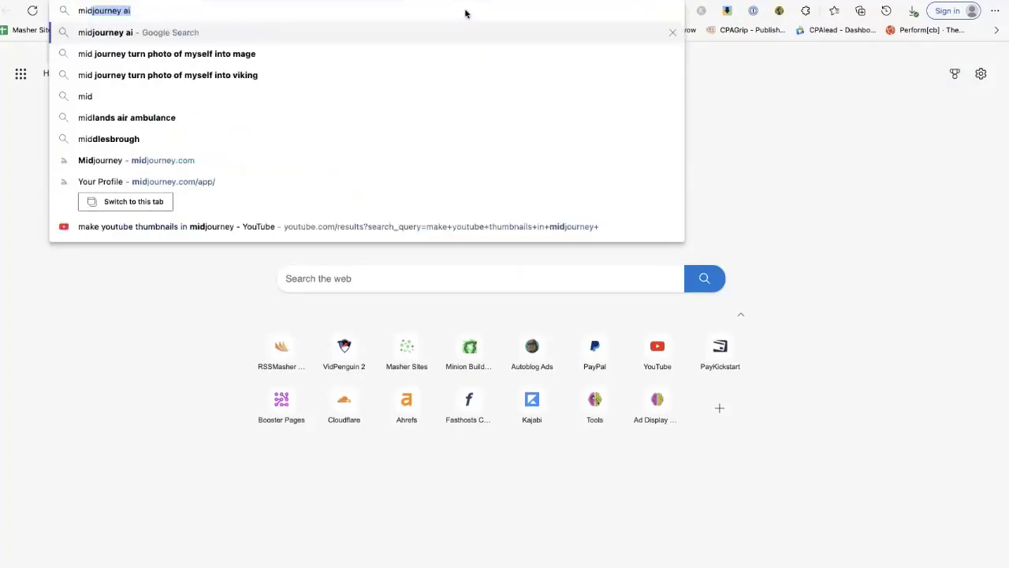
key("Return")
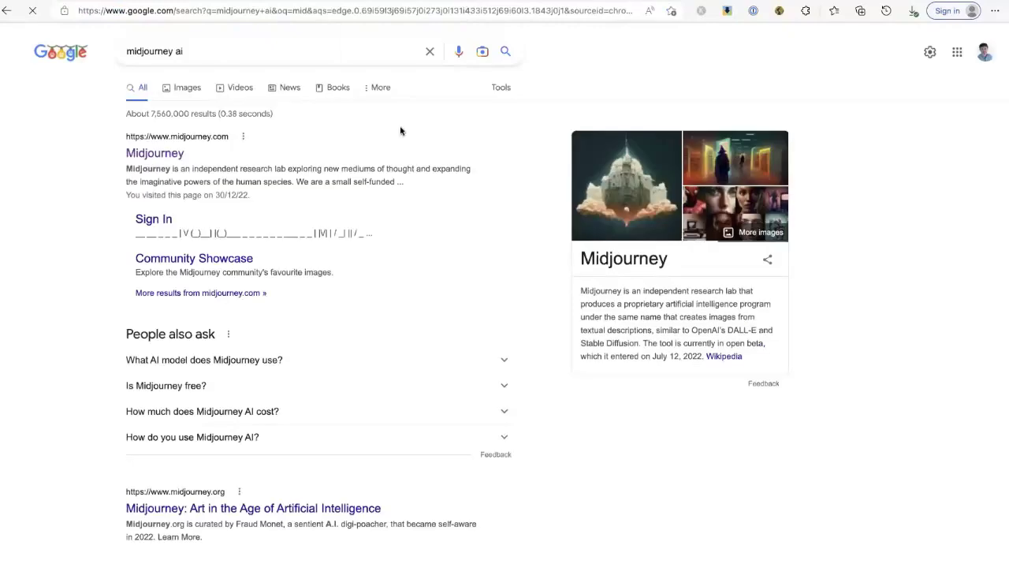
left_click(159, 155)
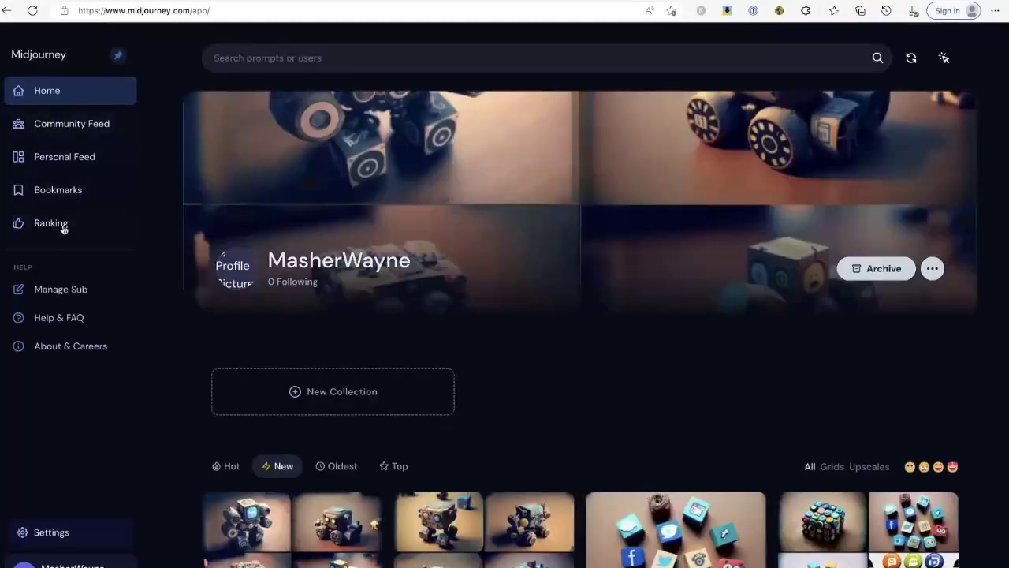
Step: Open Midjourney's subscription management page and examine the monthly Basic, Standard and Pro plans
left_click(68, 289)
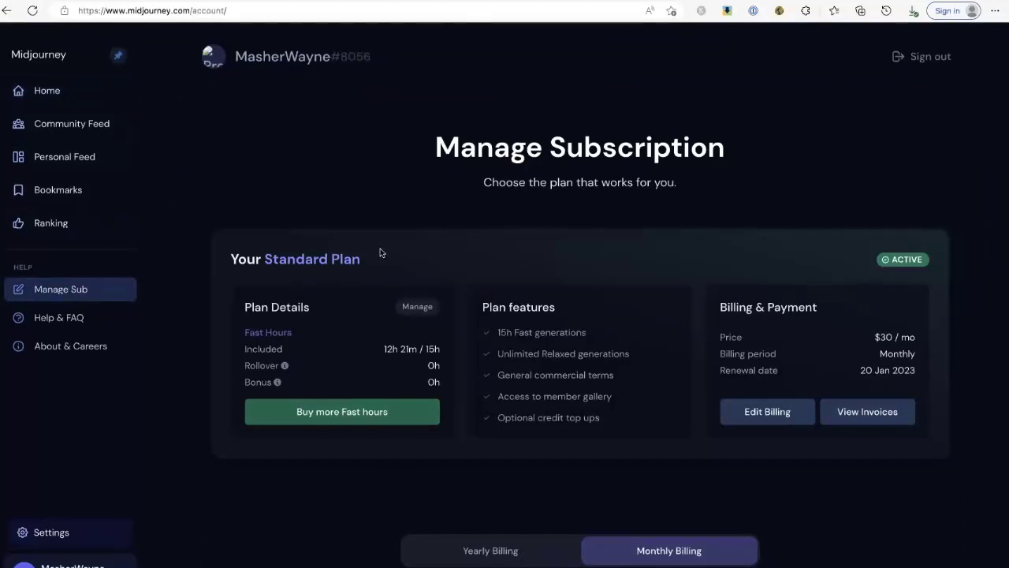
scroll(355, 286, "down", 3)
scroll(355, 289, "down", 3)
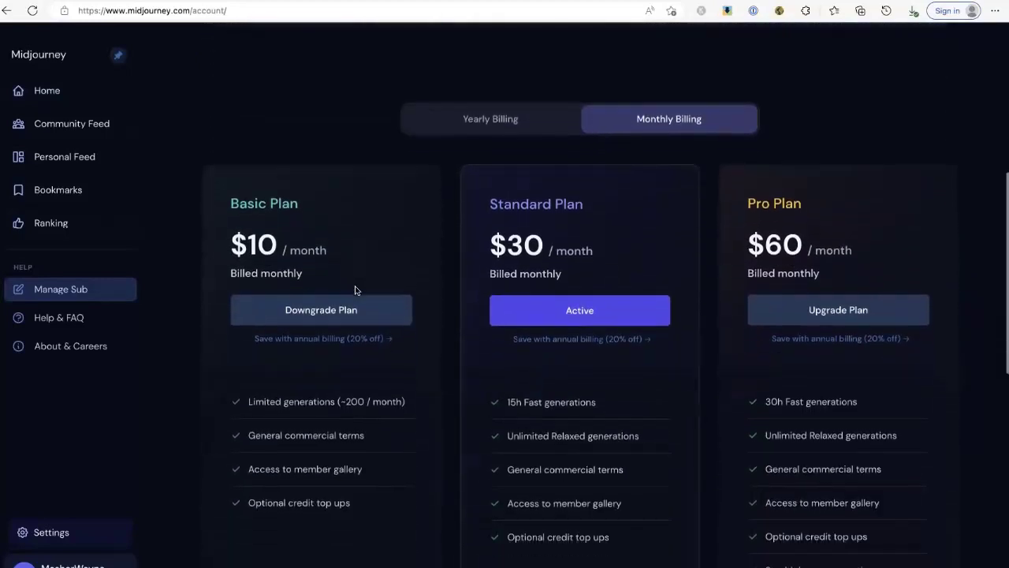
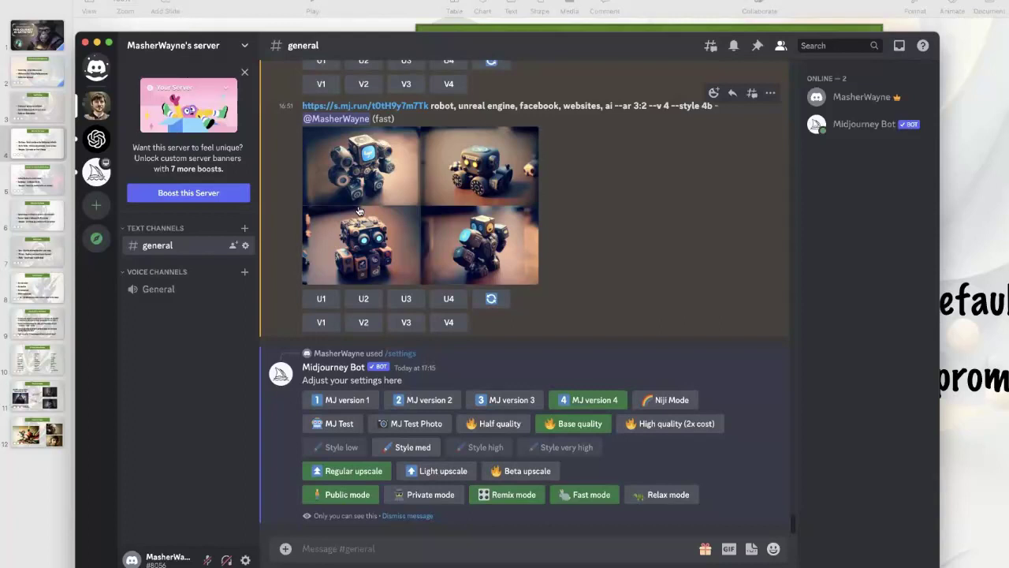
Step: Generate images with the /imagine command using the prompt "Castle in the woods at night"
type("/")
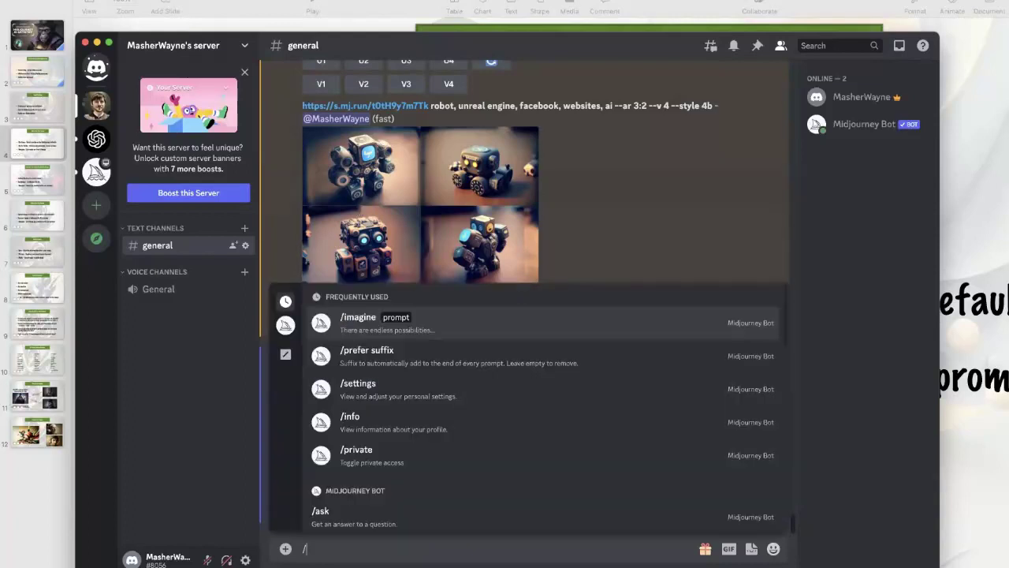
type("imagine")
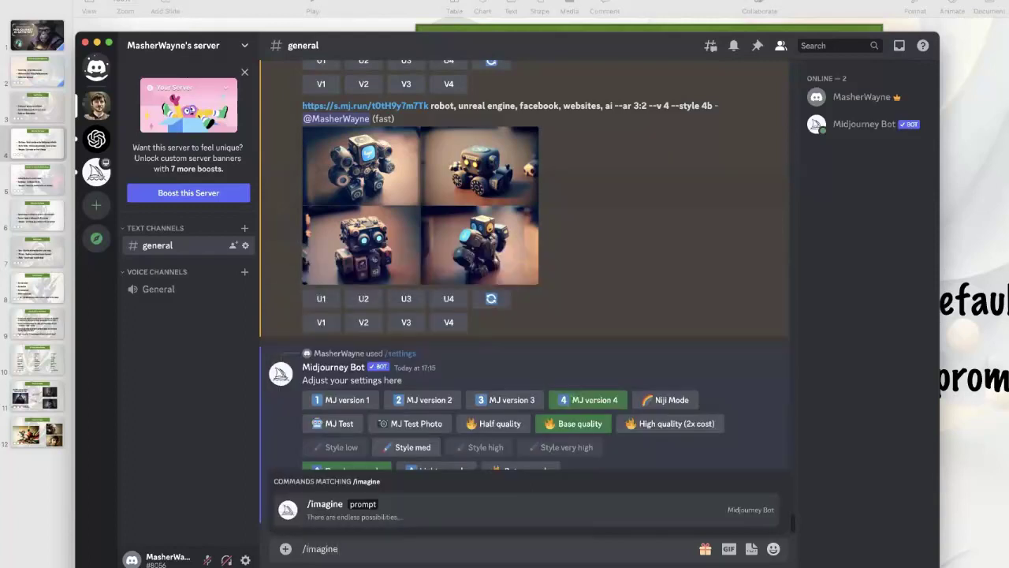
key("space")
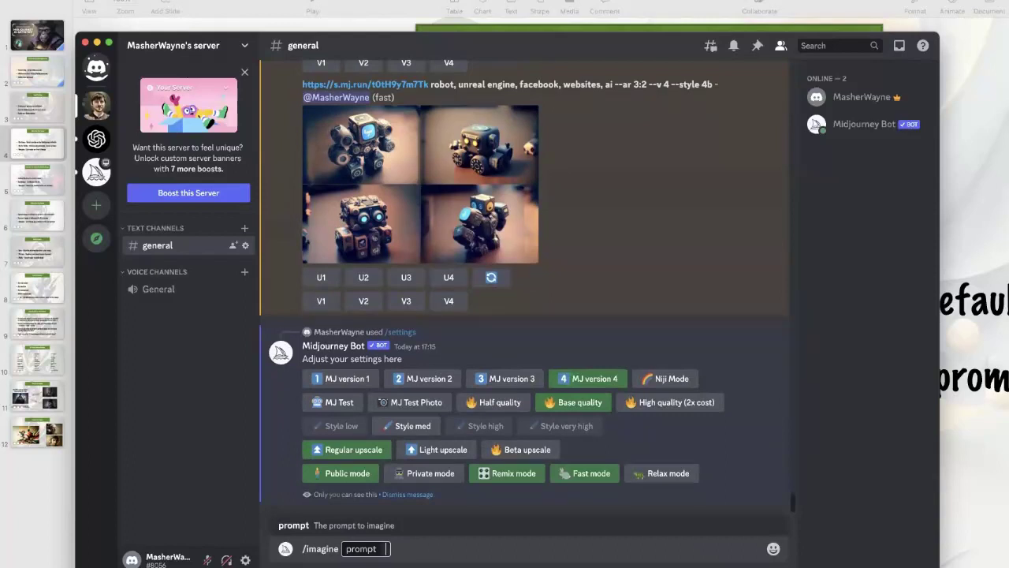
type("Castle in th")
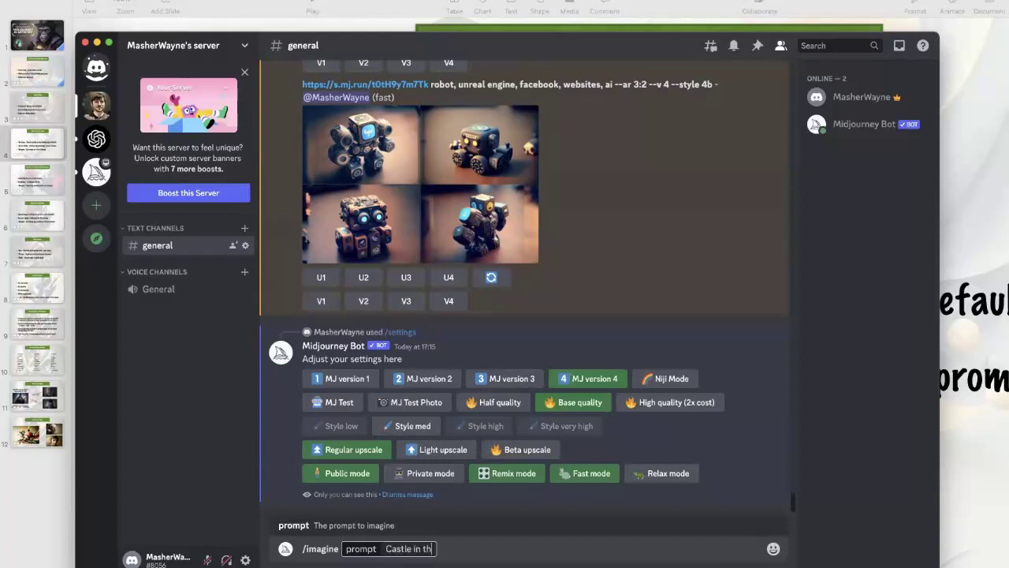
type("e woods at night")
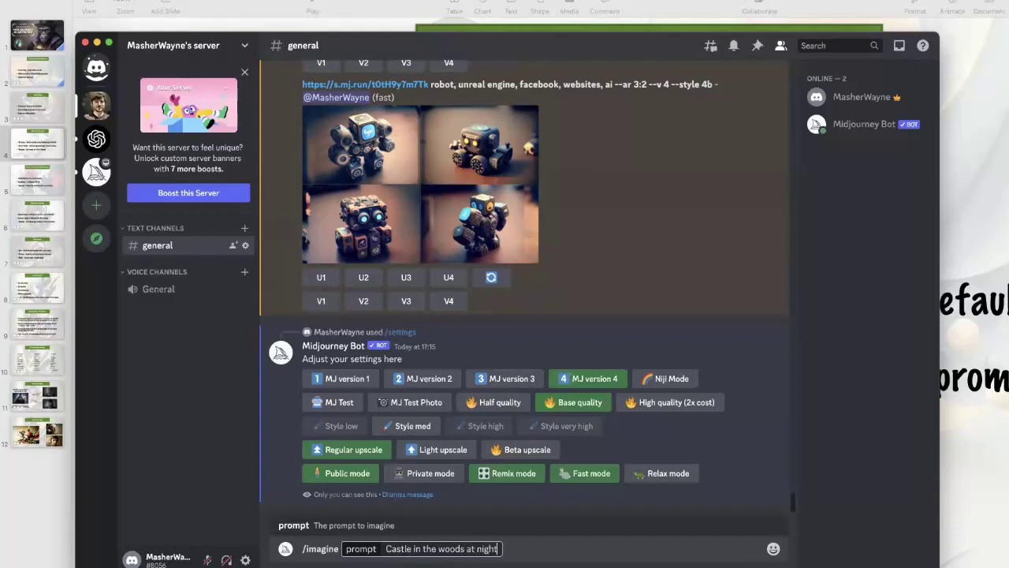
key("Return")
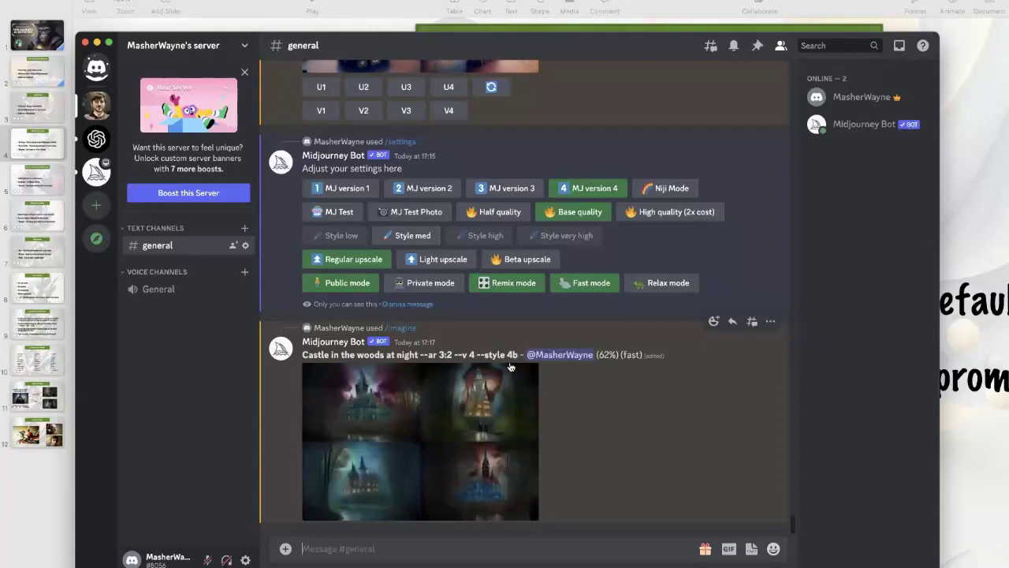
type("/pref")
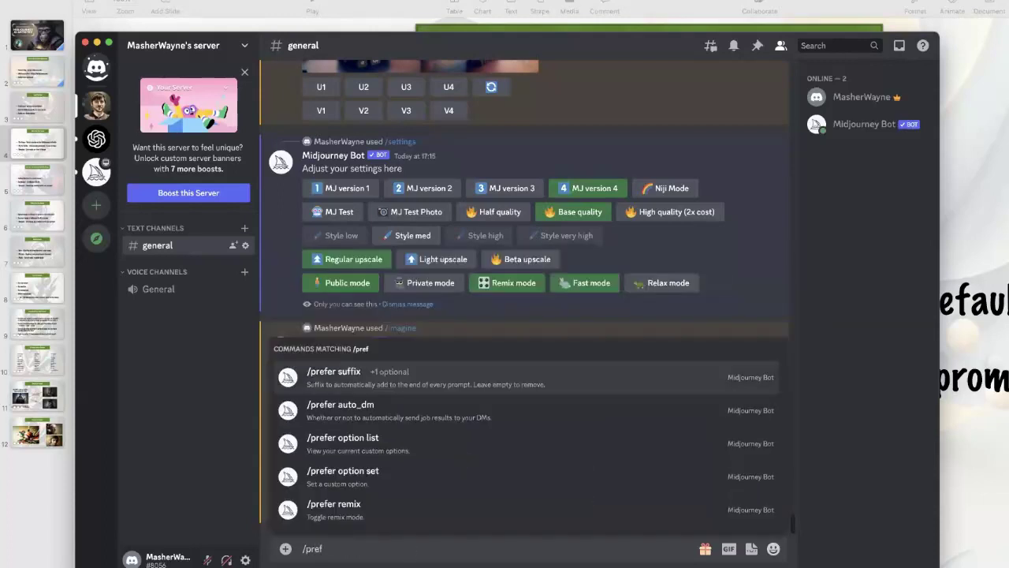
left_click(336, 382)
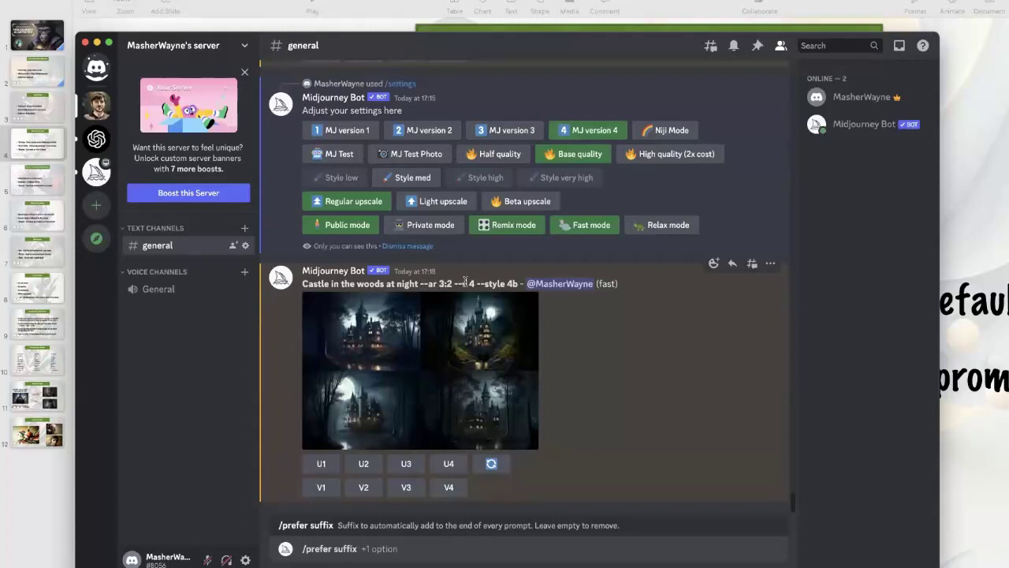
left_click(392, 546)
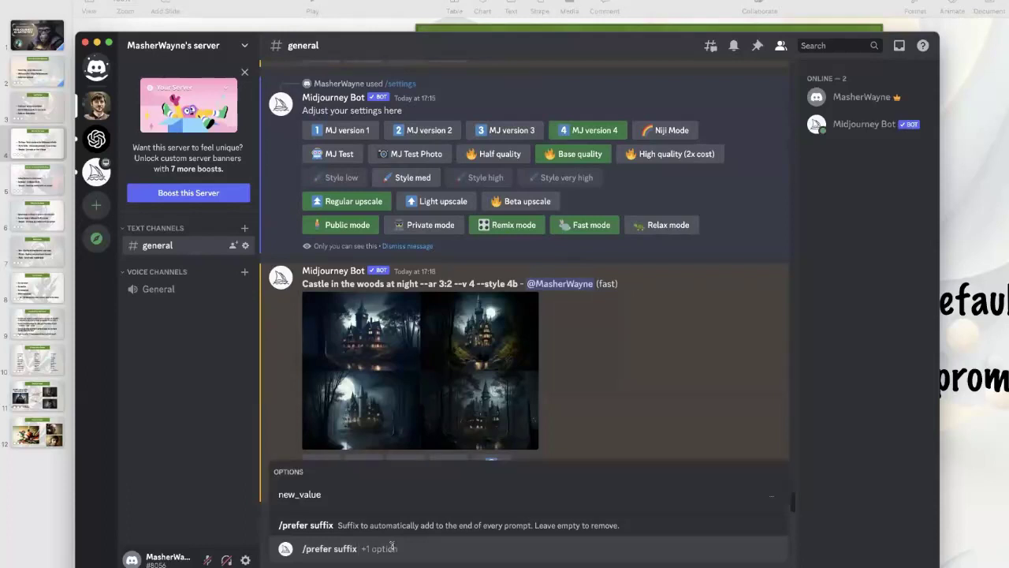
key("BackSpace")
key("BackSpace")
key("BackSpace")
key("BackSpace")
key("BackSpace")
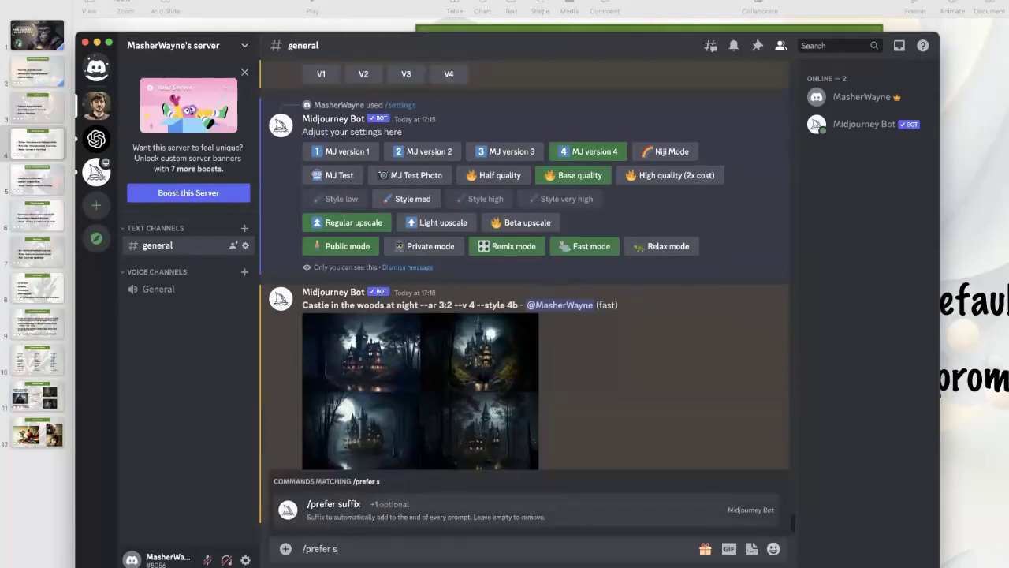
key("Escape")
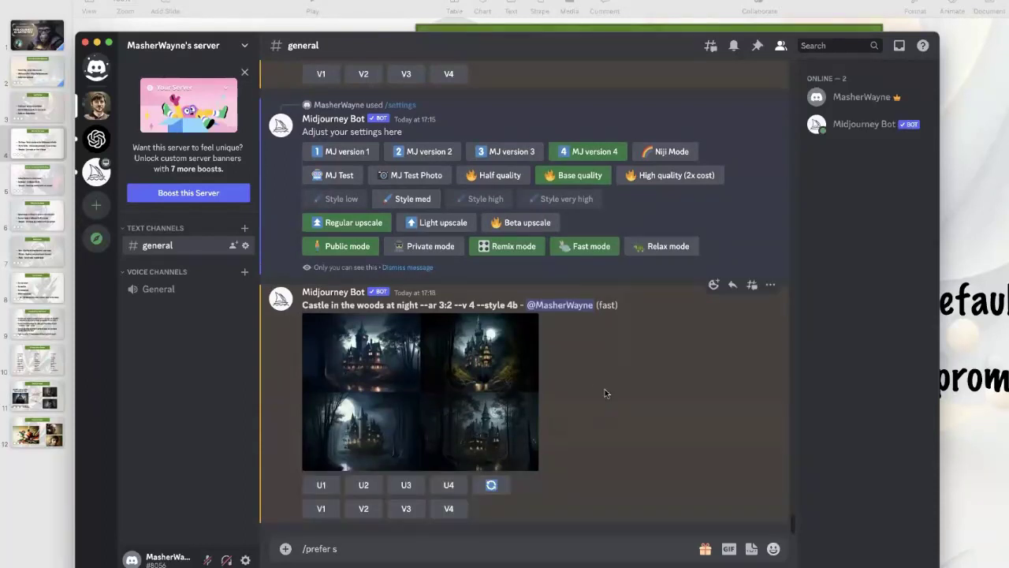
Step: View the generated castle image grid enlarged, and close the preview
left_click(405, 380)
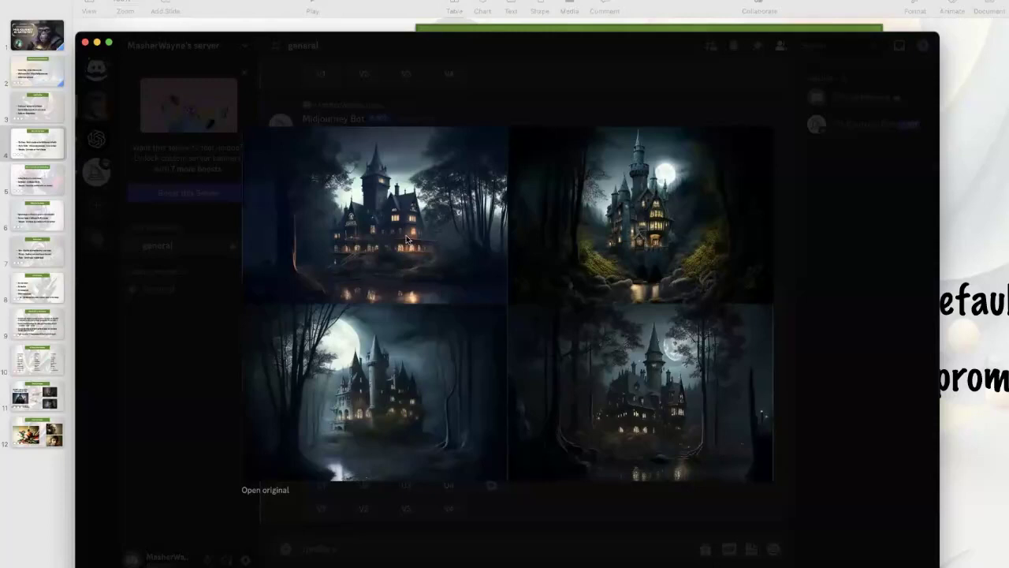
left_click(894, 282)
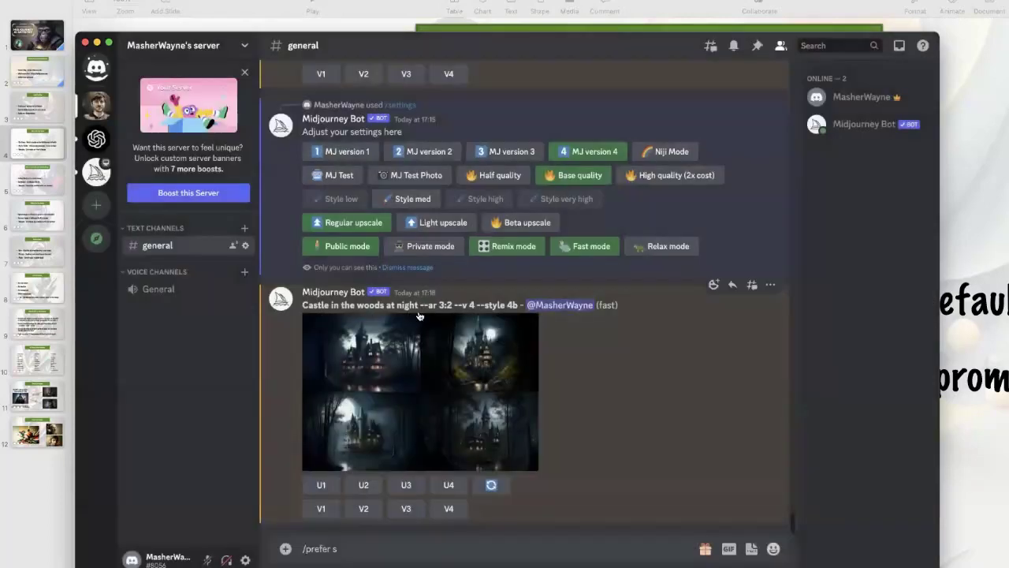
Step: Inspect the four castle images in the enlarged preview twice, closing it each time
left_click(447, 395)
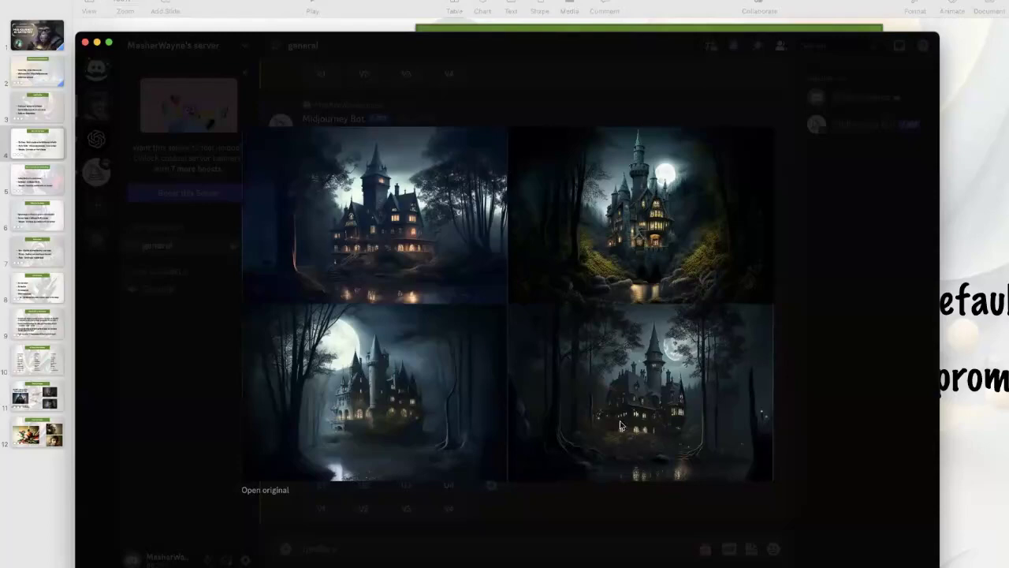
left_click(834, 304)
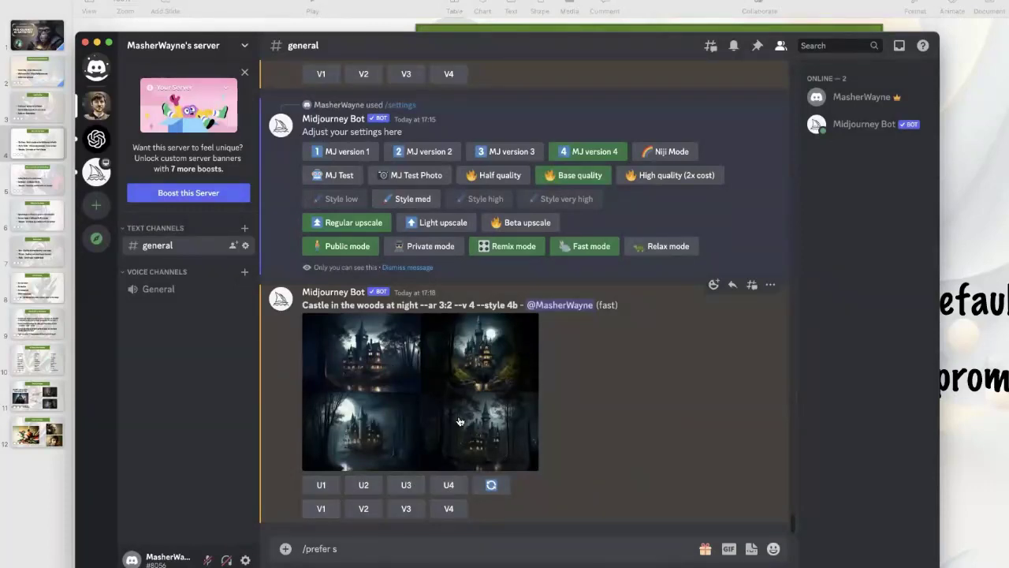
left_click(483, 429)
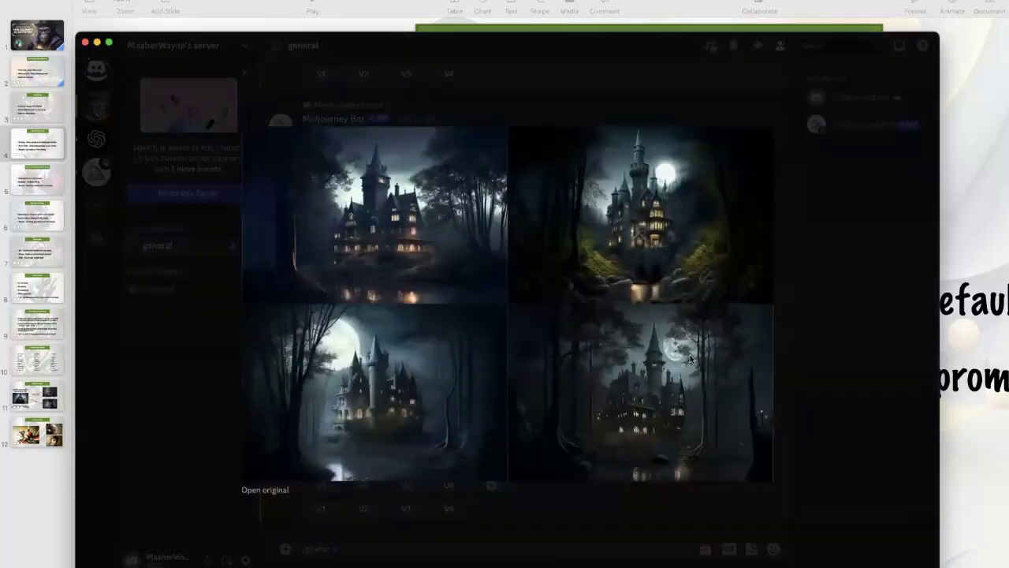
left_click(816, 375)
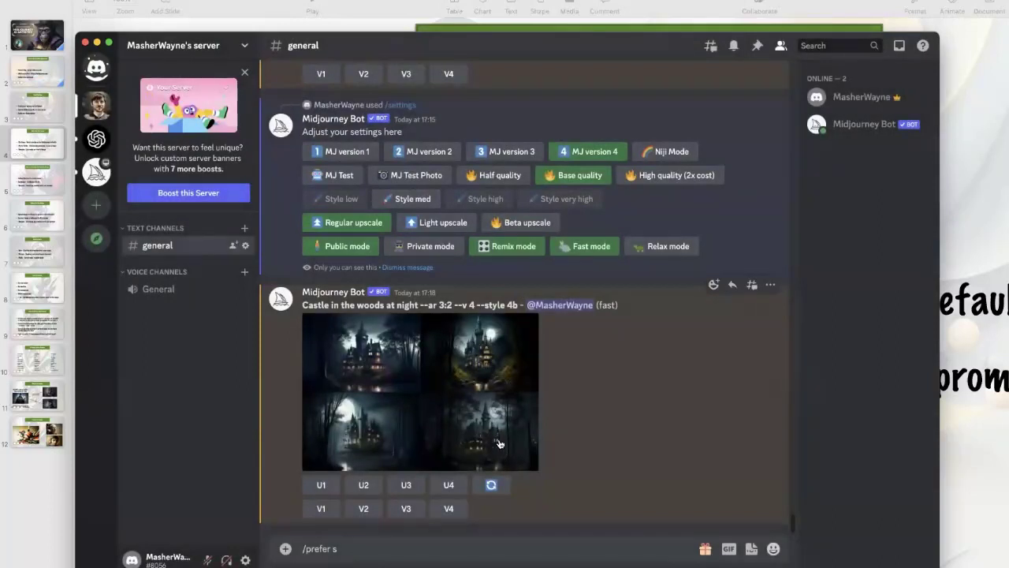
Step: Create variations of the fourth castle image, submitting the remix prompt unchanged
left_click(451, 510)
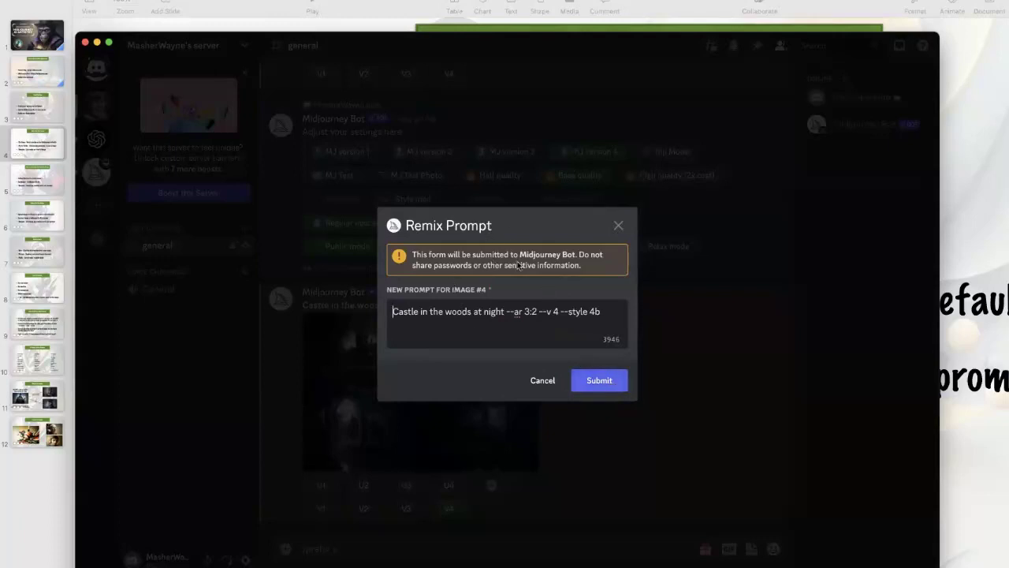
left_click(593, 380)
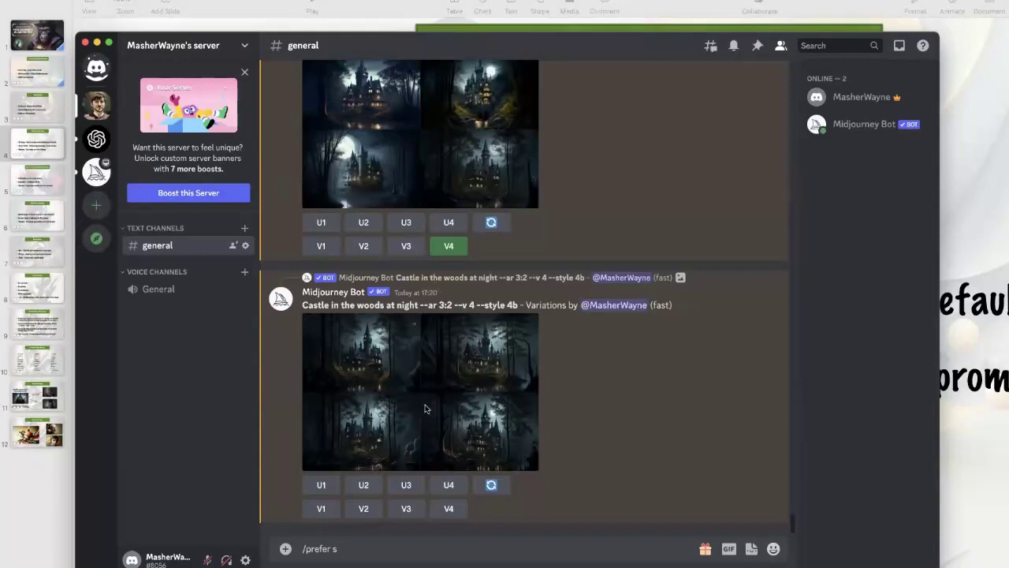
Step: View the castle variations grid enlarged, and upscale the third variation
left_click(384, 364)
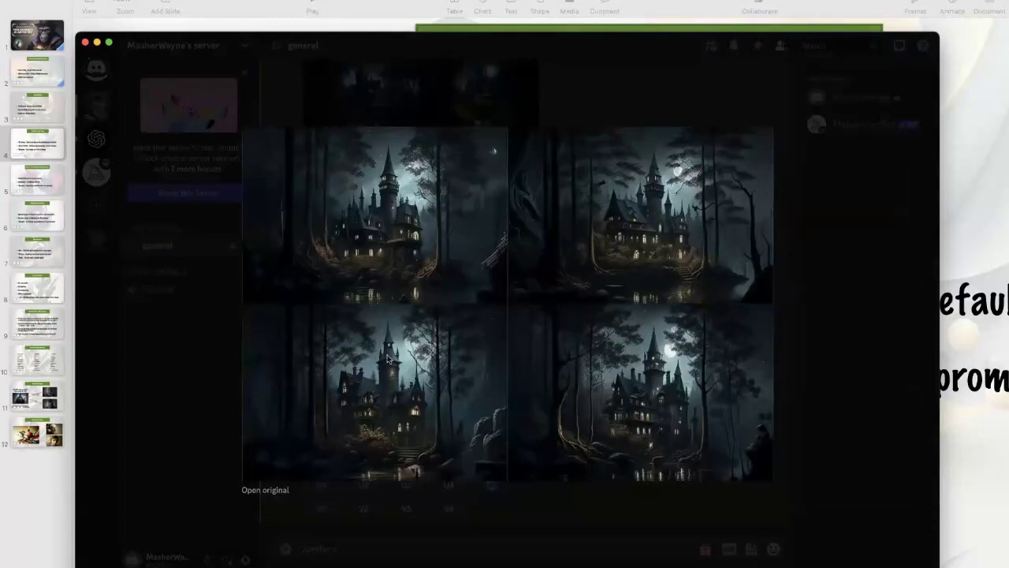
left_click(852, 263)
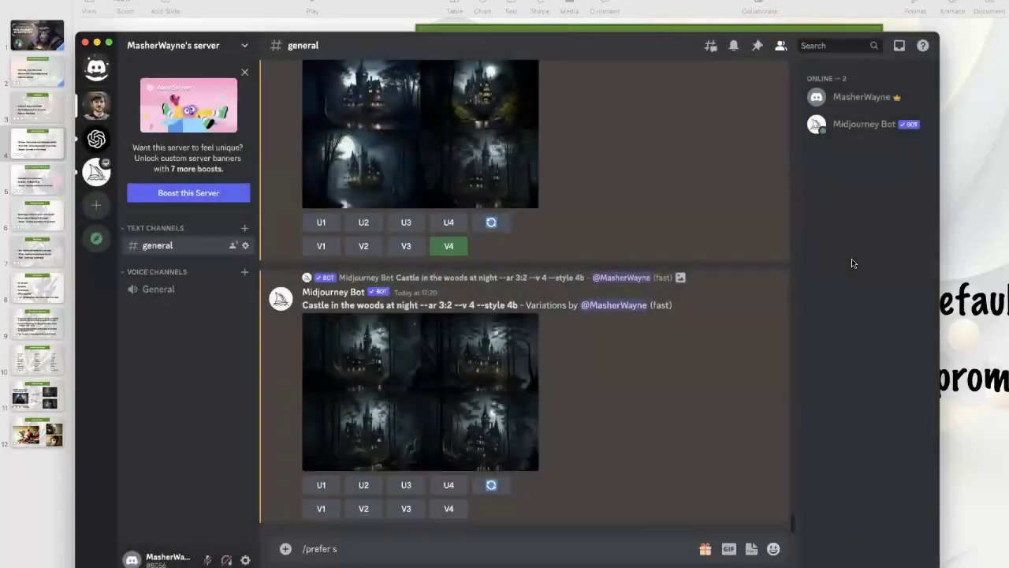
left_click(405, 486)
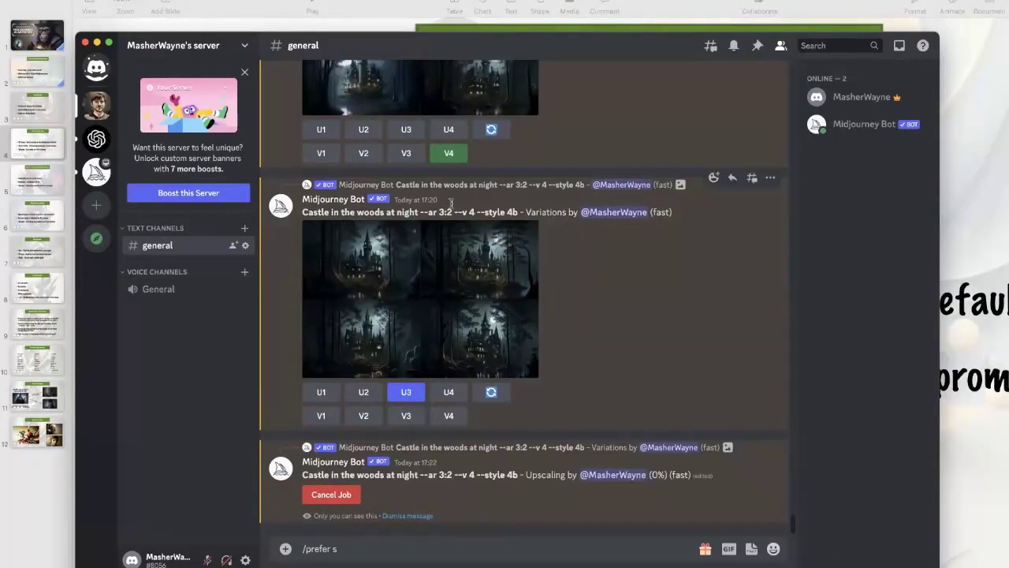
Step: Switch to the presentation and play the slideshow from the "Make Your First Image" slide
left_click(347, 11)
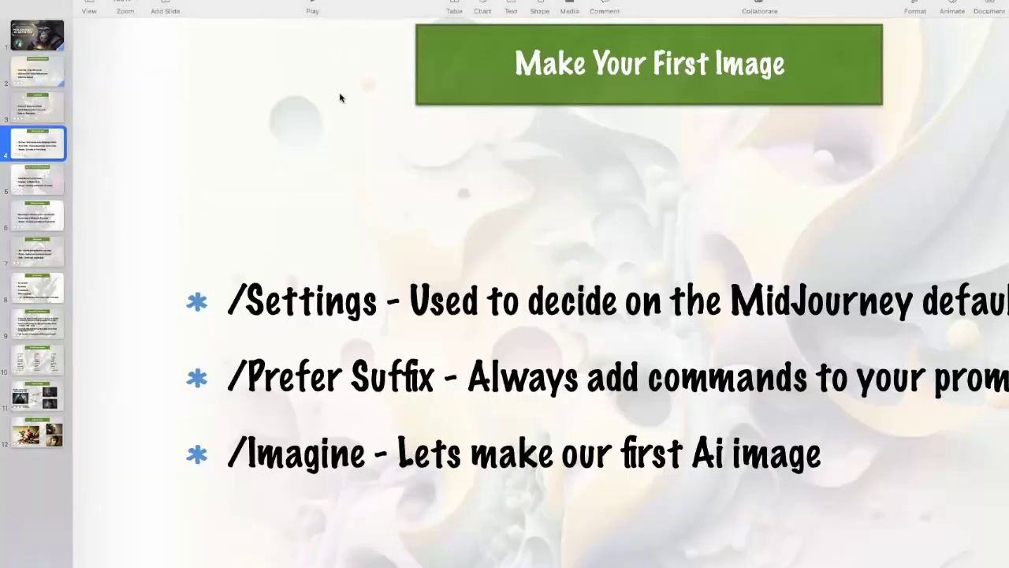
left_click(313, 7)
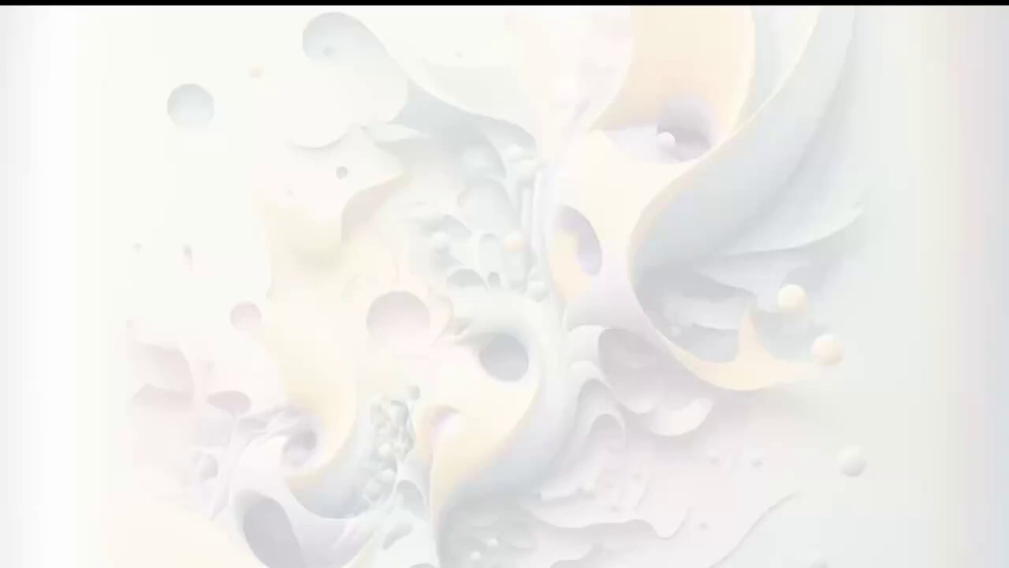
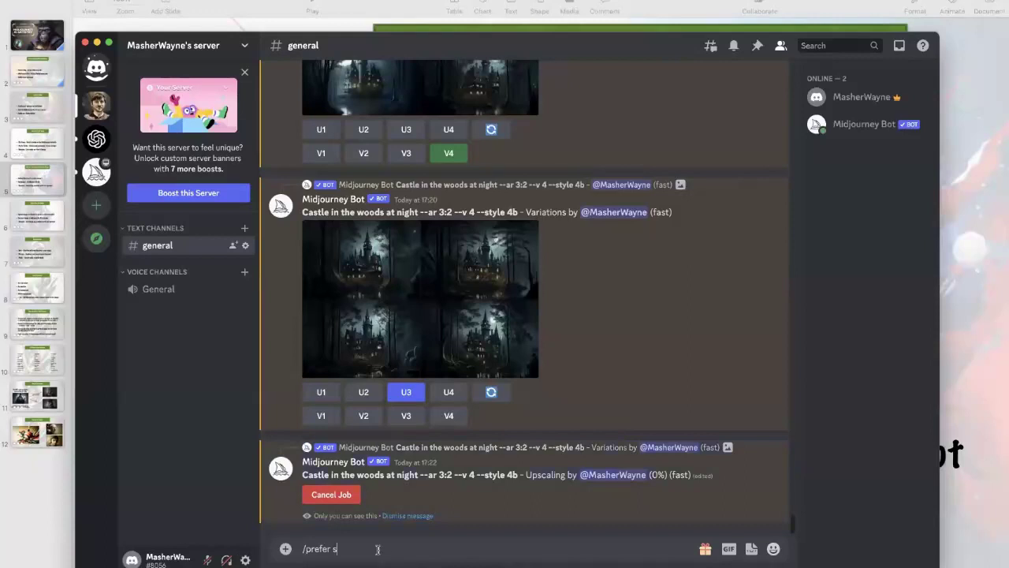
Step: Generate images with the /imagine command using the prompt "an abstract design with bright colour, green and blue, swirls, flowers"
key("BackSpace")
key("BackSpace")
type("/imagine")
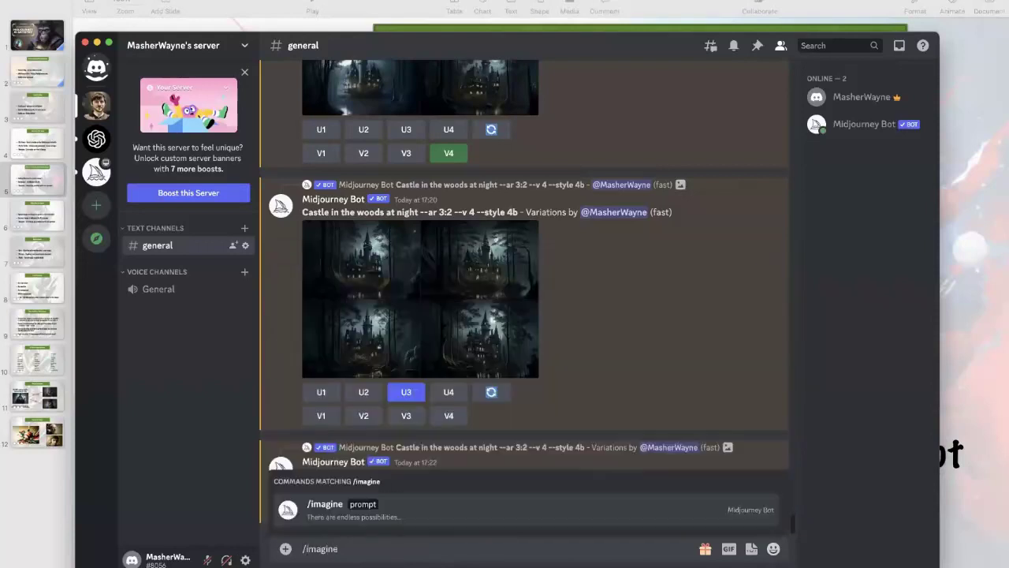
key("Tab")
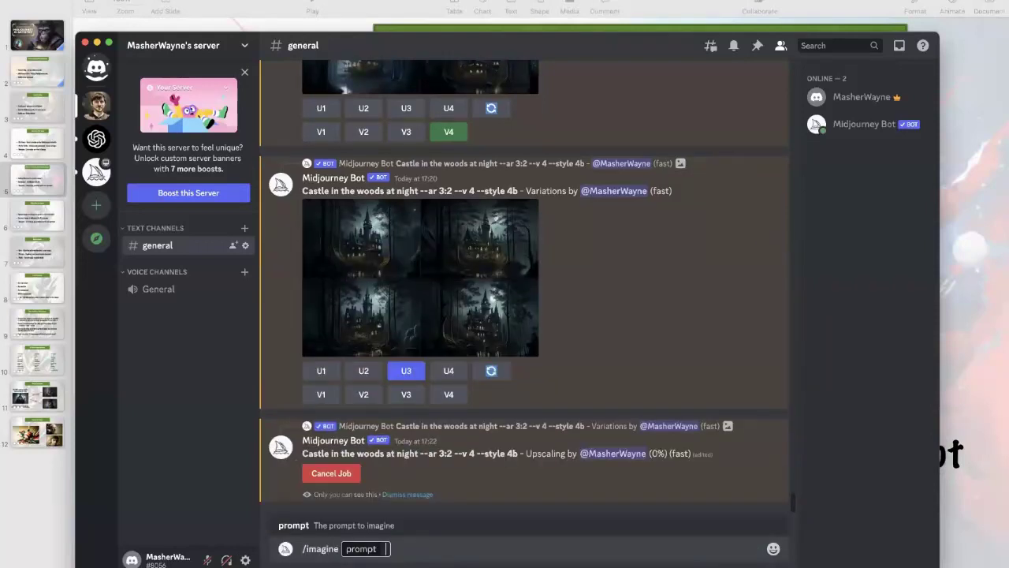
type("an abstract desu")
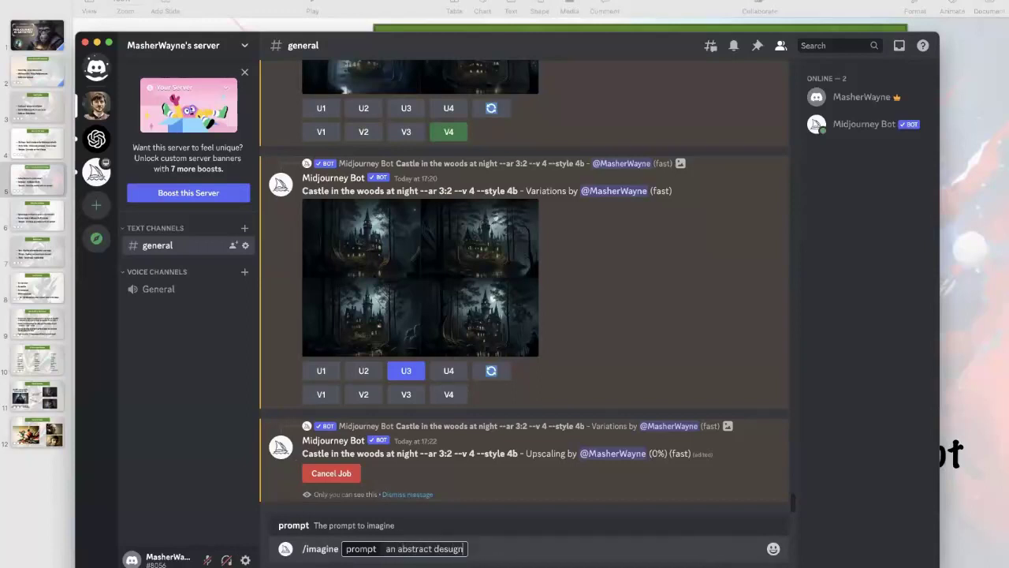
key("BackSpace")
type("ign with bright")
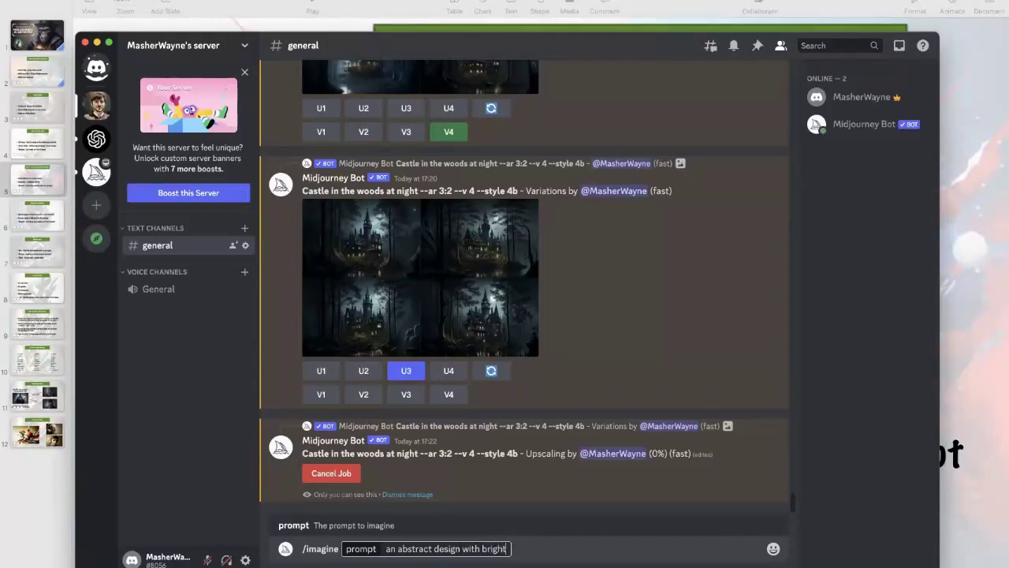
type(" colour, green and blue")
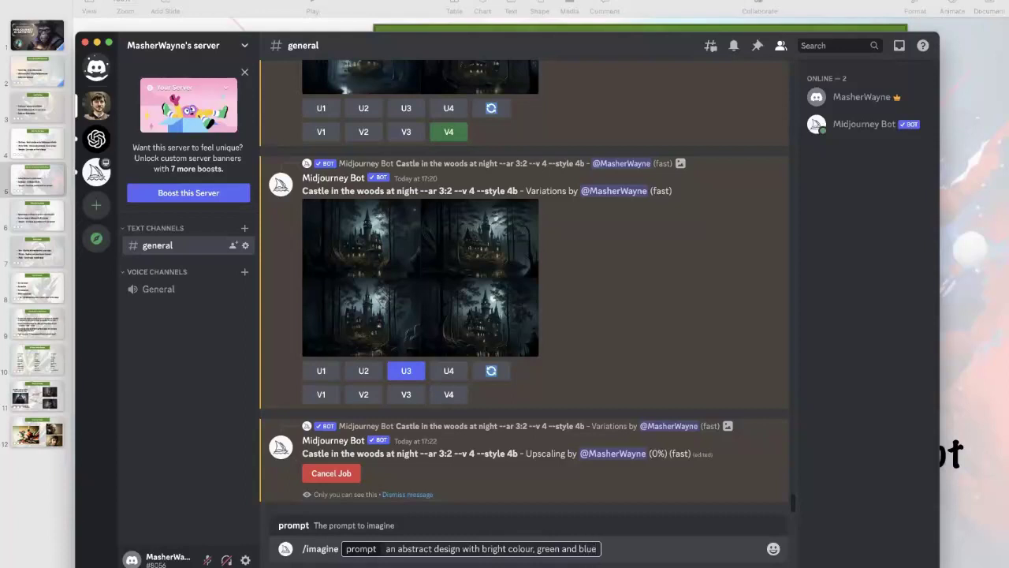
type(", swirls, flowers")
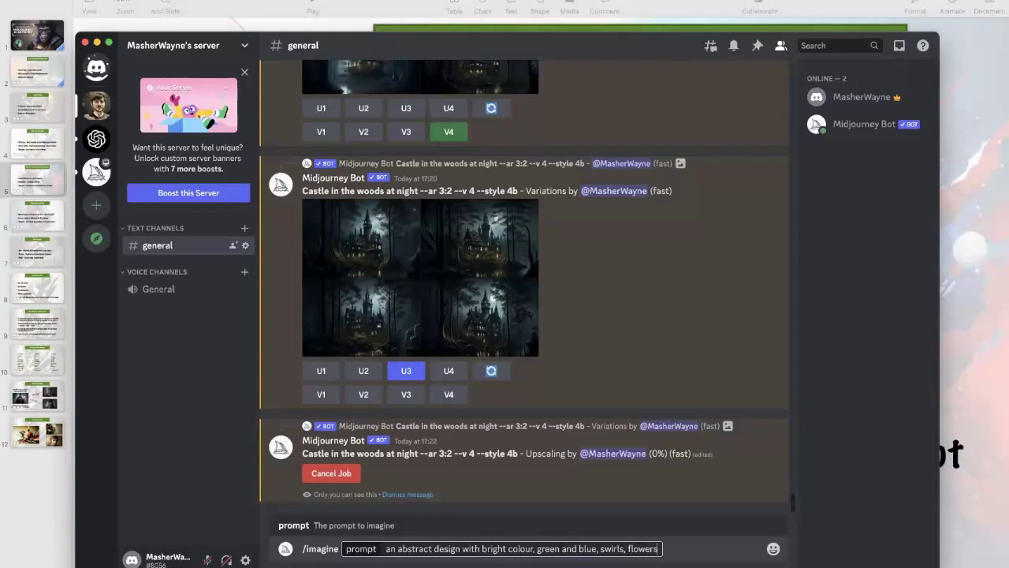
key("Return")
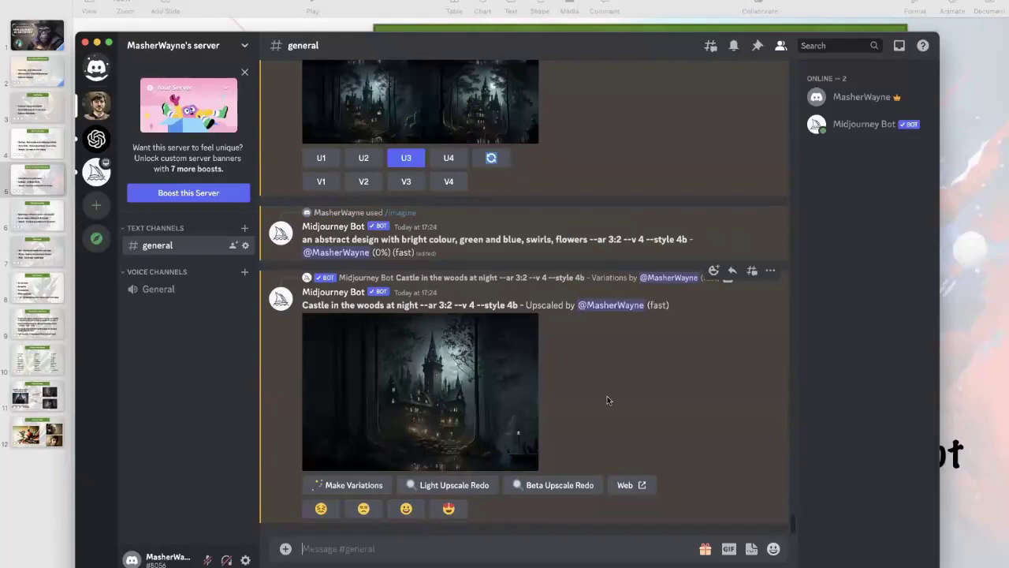
Step: Review the castle variations and the upscaled castle image in the general channel
scroll(607, 399, "up", 3)
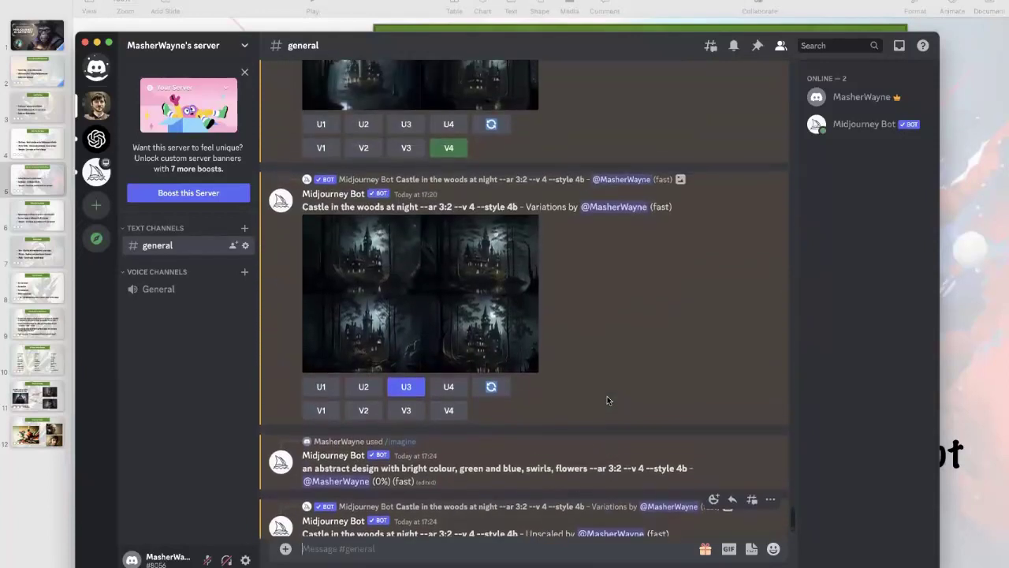
scroll(607, 400, "down", 3)
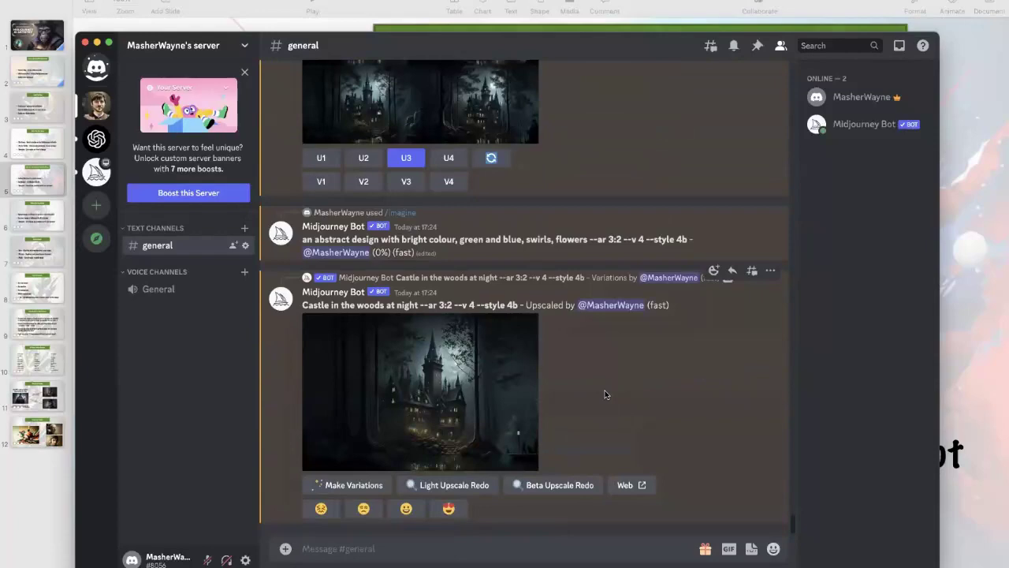
scroll(606, 394, "up", 5)
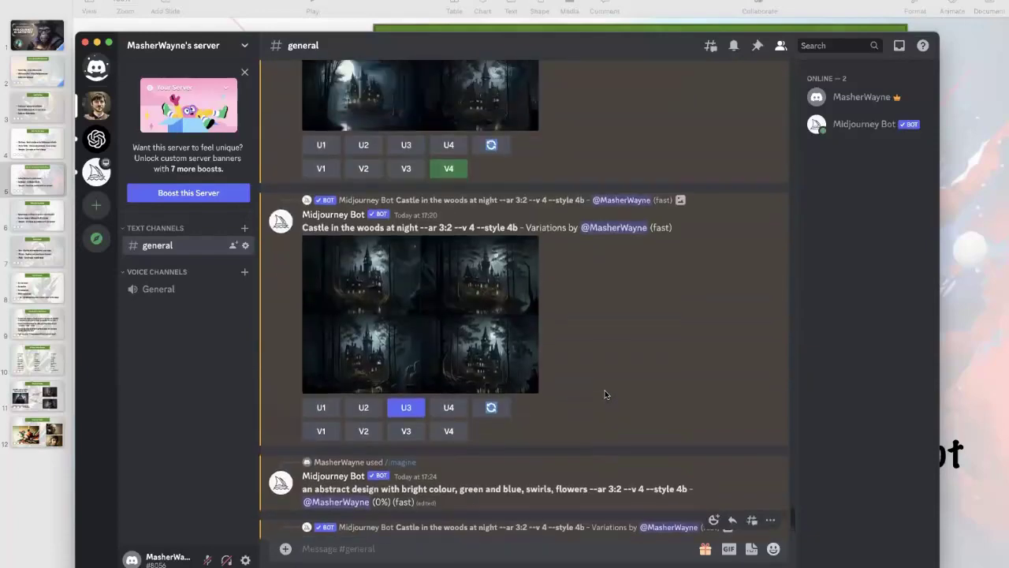
scroll(606, 394, "down", 2)
scroll(605, 394, "down", 5)
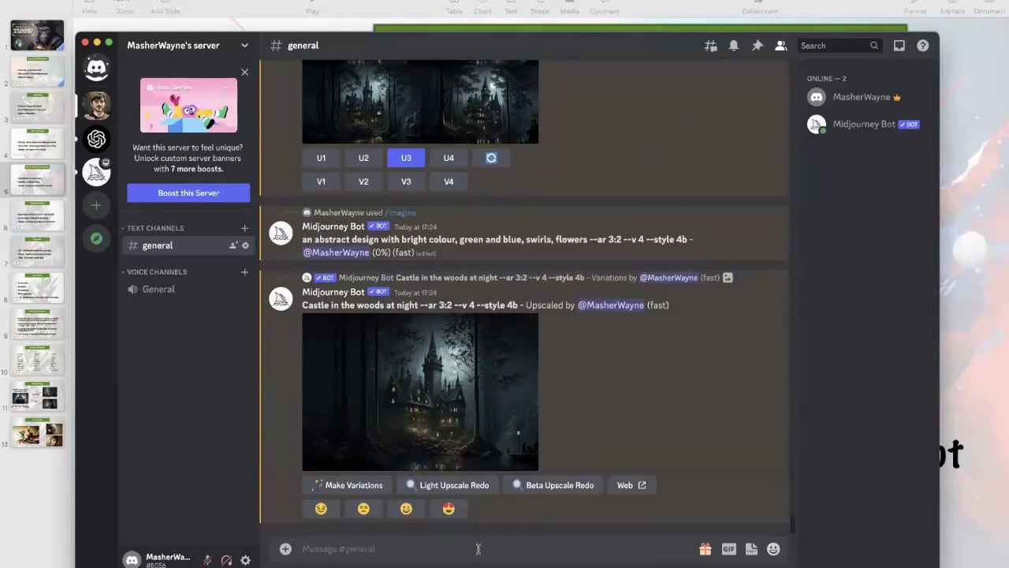
Step: Try to start another /imagine command, and clear the message field
type("/imaginw")
key("Return")
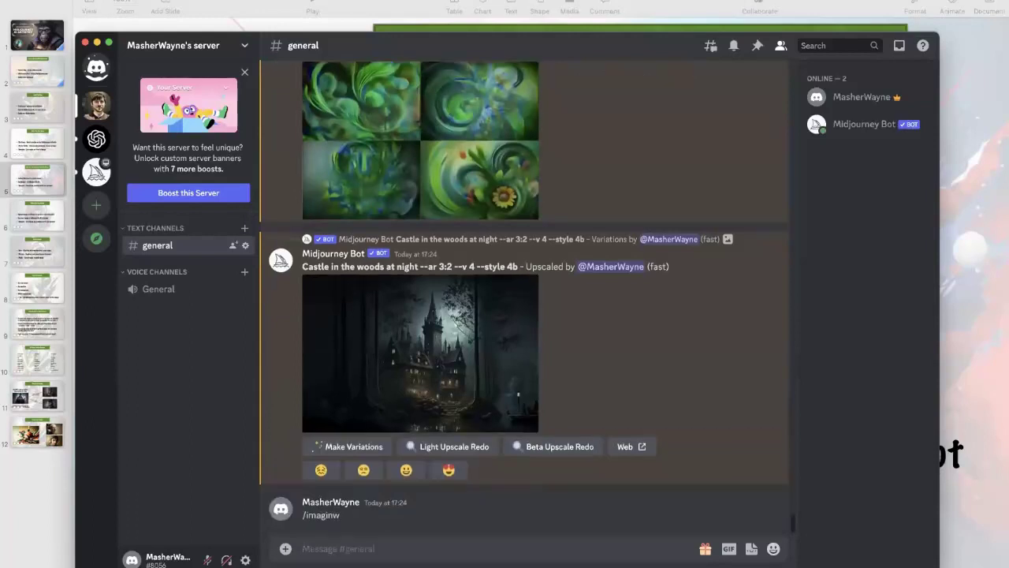
type("/im")
key("BackSpace")
key("BackSpace")
key("BackSpace")
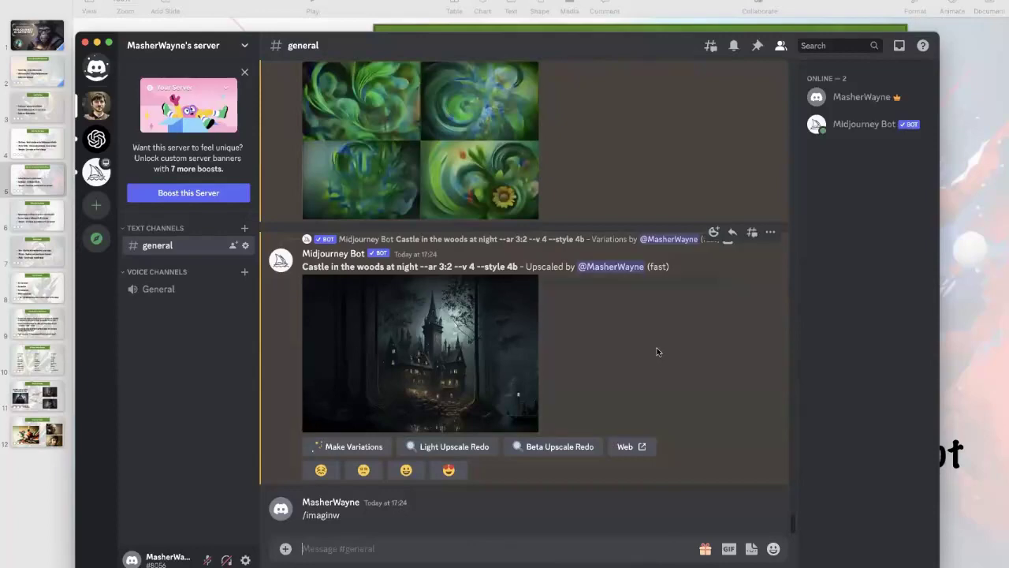
Step: Examine the abstract design images enlarged, both during rendering and as the finished grid, and close the preview
scroll(663, 189, "up", 3)
scroll(662, 190, "down", 2)
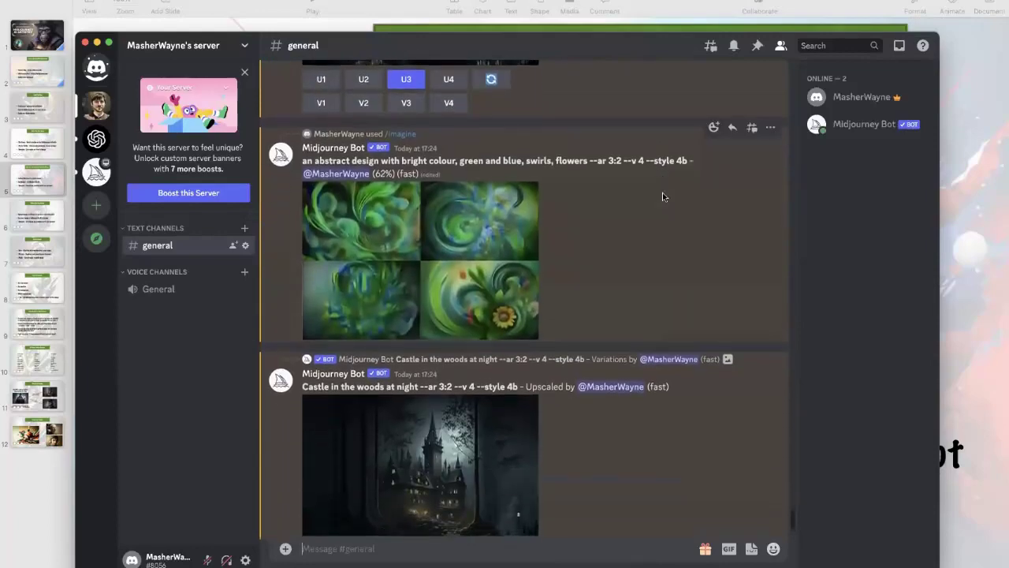
left_click(347, 194)
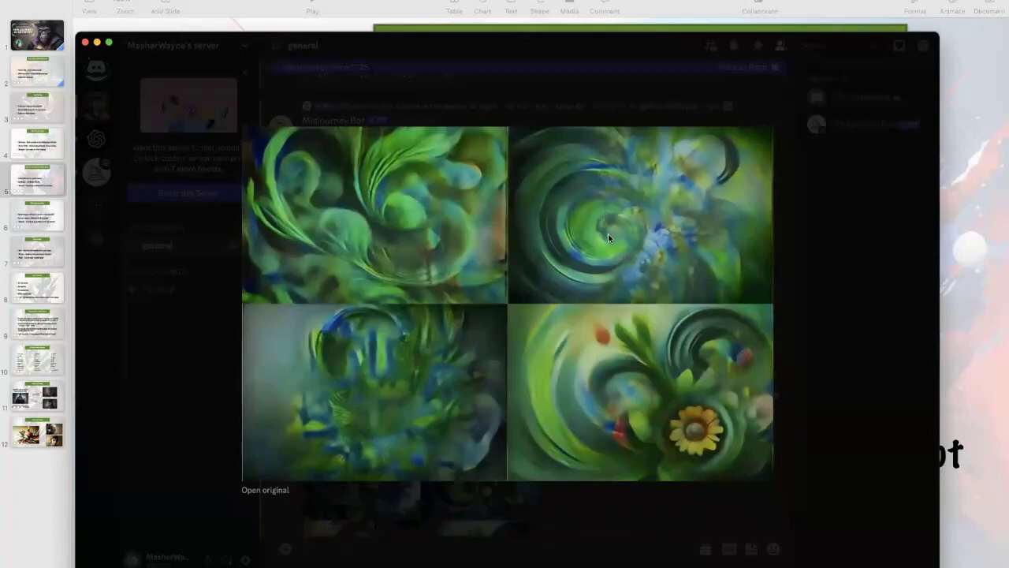
left_click(811, 234)
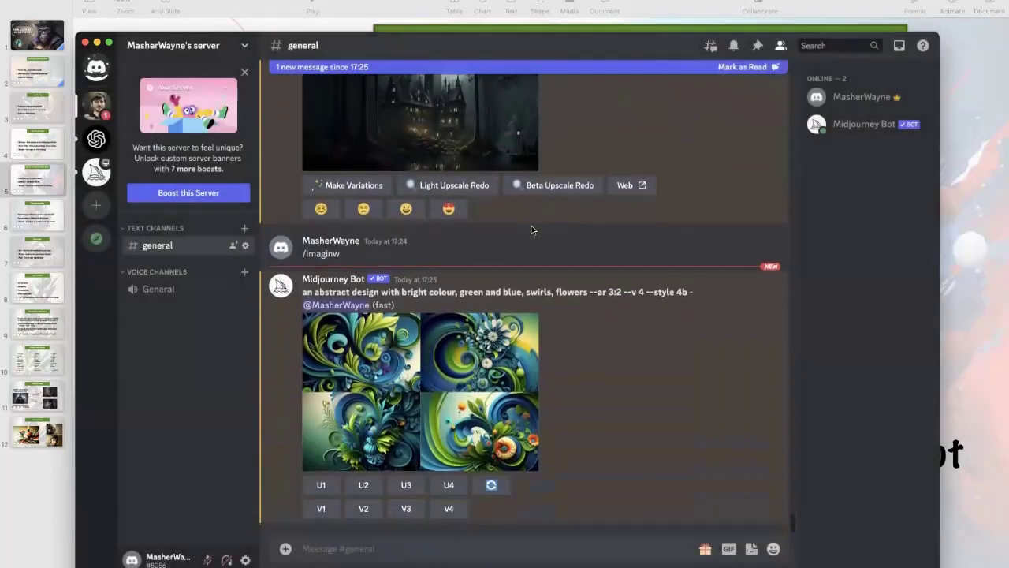
left_click(383, 373)
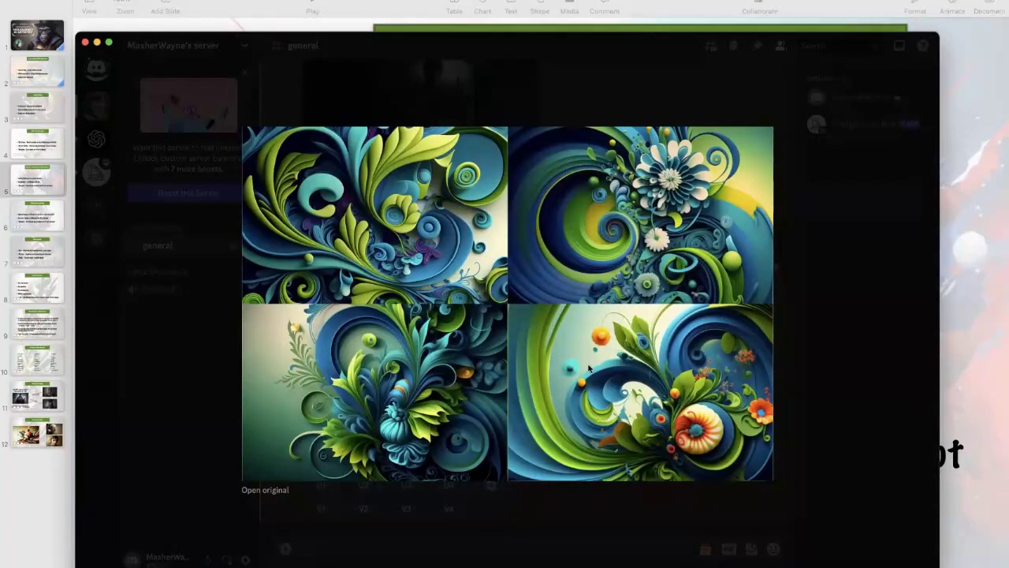
left_click(808, 286)
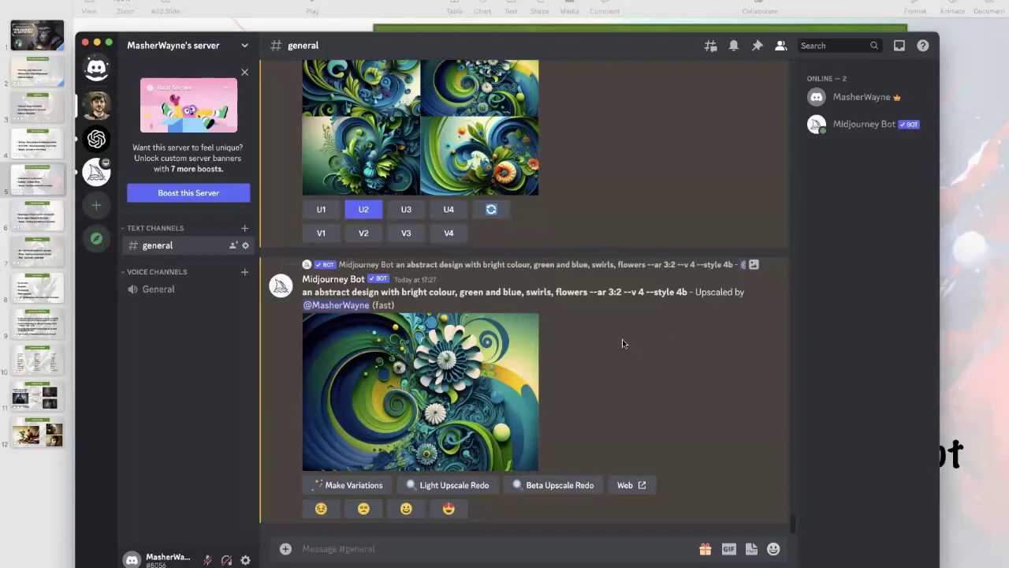
Step: Copy the link to the upscaled abstract design from its enlarged view, and close the preview
left_click(416, 379)
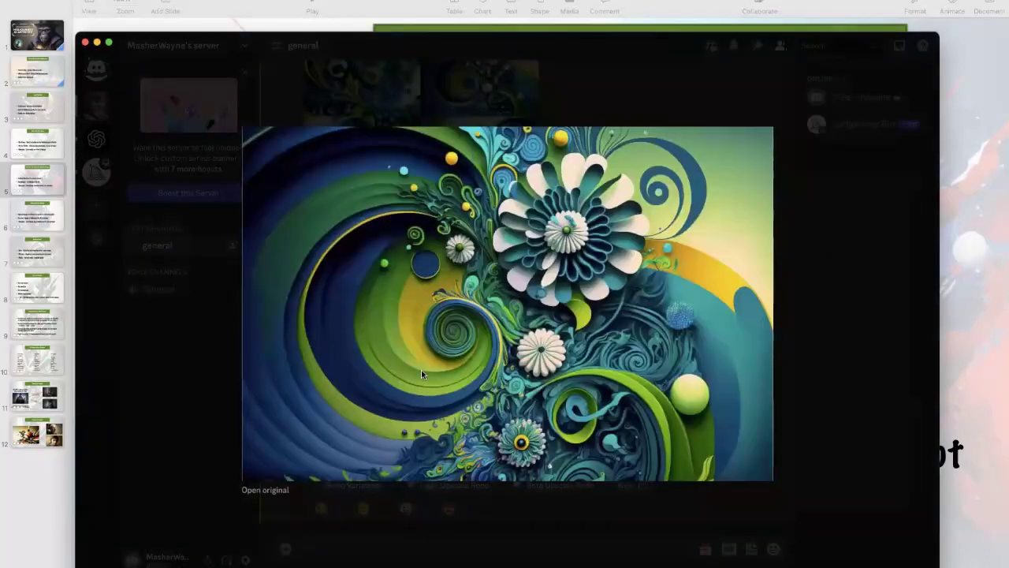
right_click(473, 290)
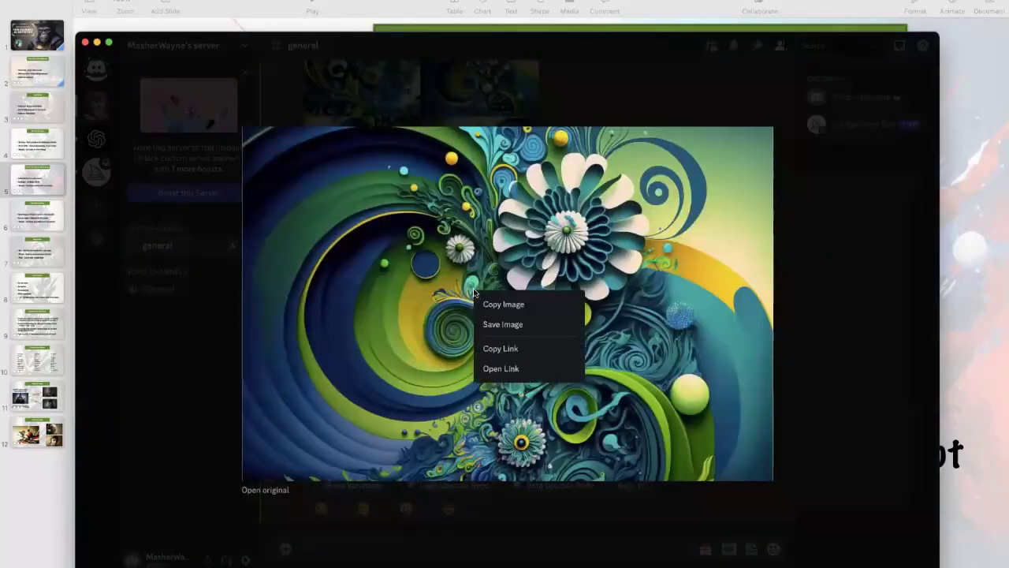
left_click(497, 346)
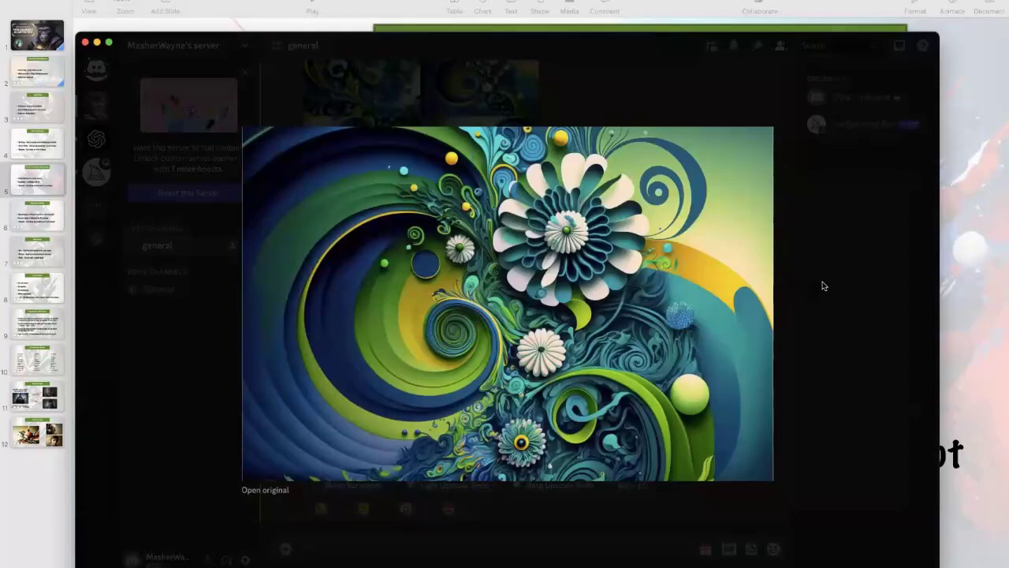
left_click(823, 285)
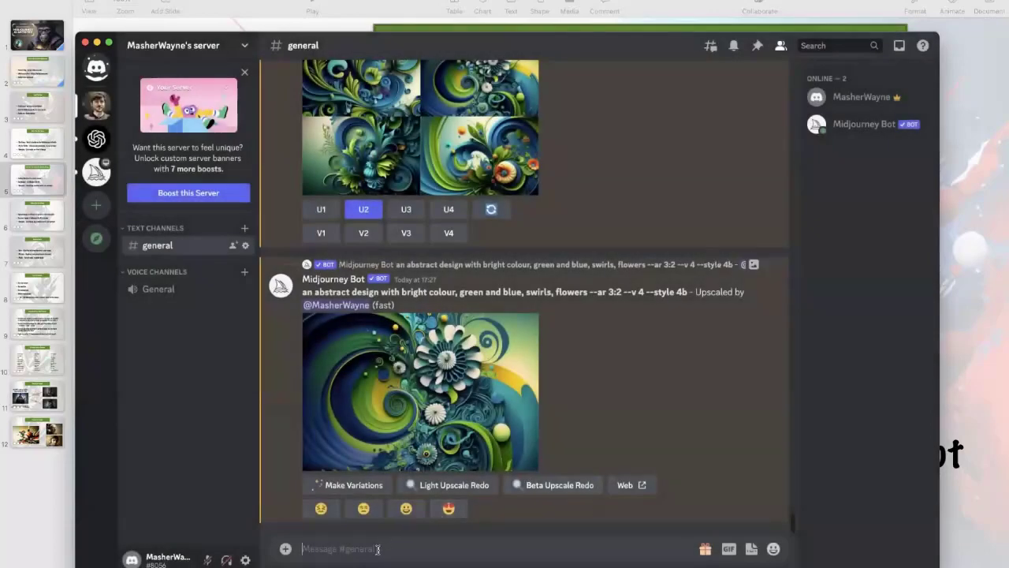
Step: Generate images with /imagine from the copied abstract design link plus the prompt "Robot that autoblogs, computer, social media"
type("/imagine")
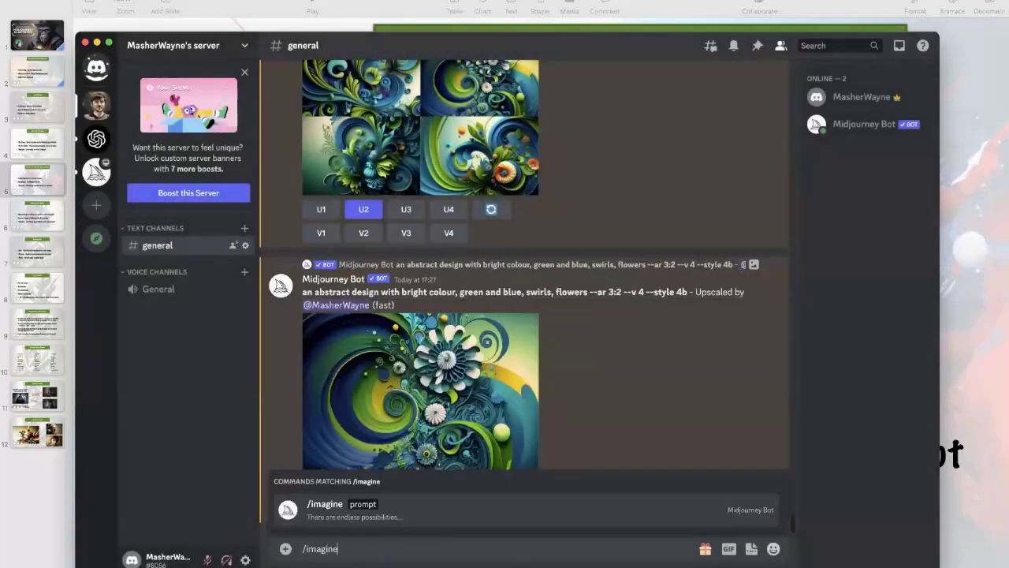
key("Tab")
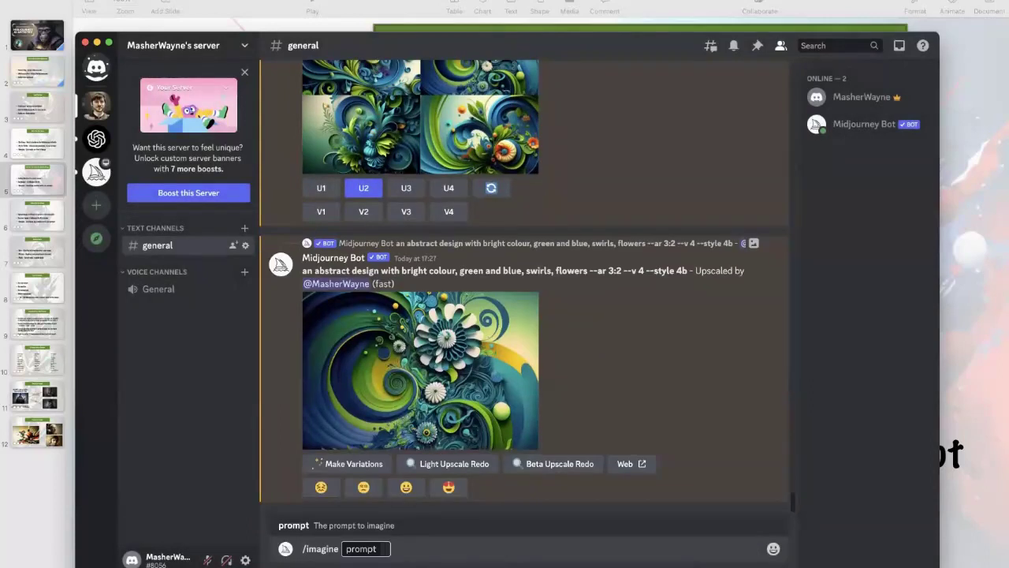
key("super+v")
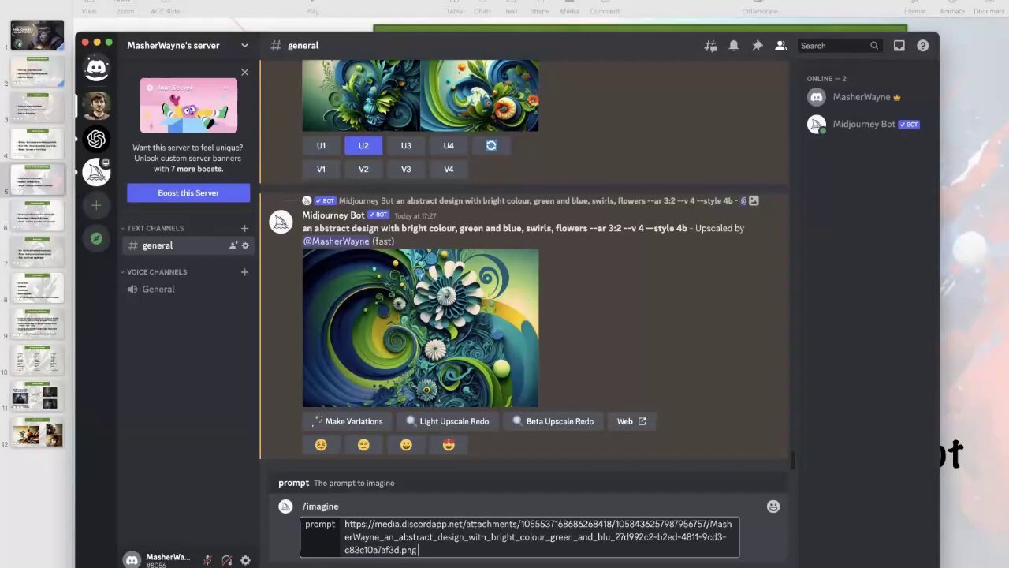
type("Robot that autoblogs, computer,")
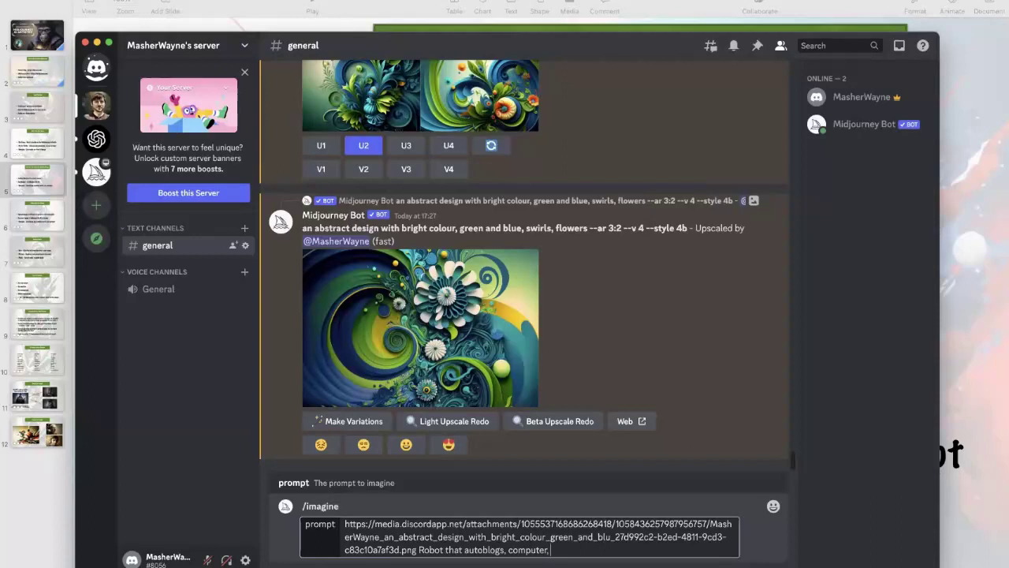
type(" social media")
key("Return")
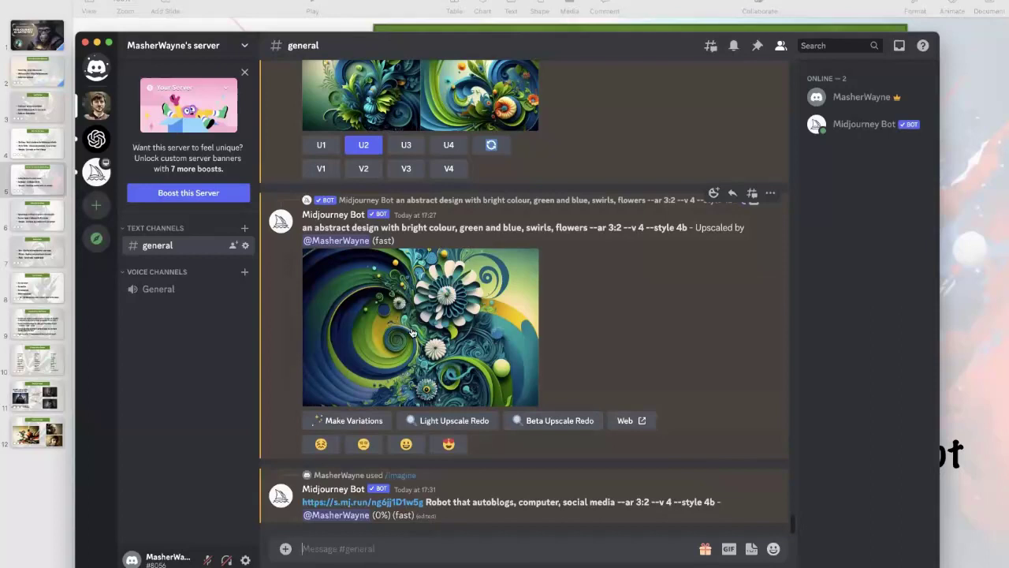
Step: Generate another set with /imagine, combining the same abstract design link with the prompt "alice in wonderland"
left_click(399, 547)
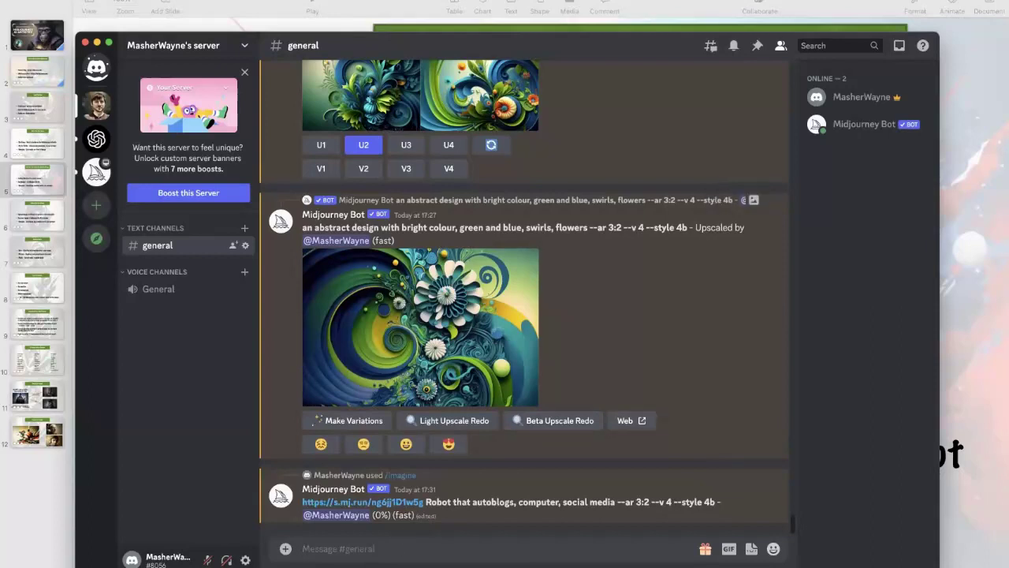
type("/imagine")
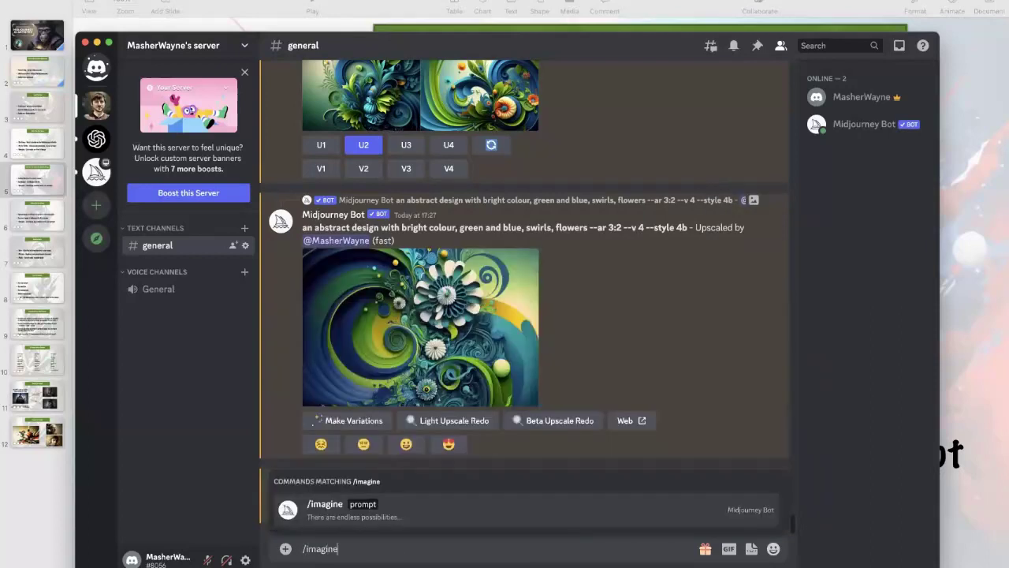
key("Return")
key("super+v")
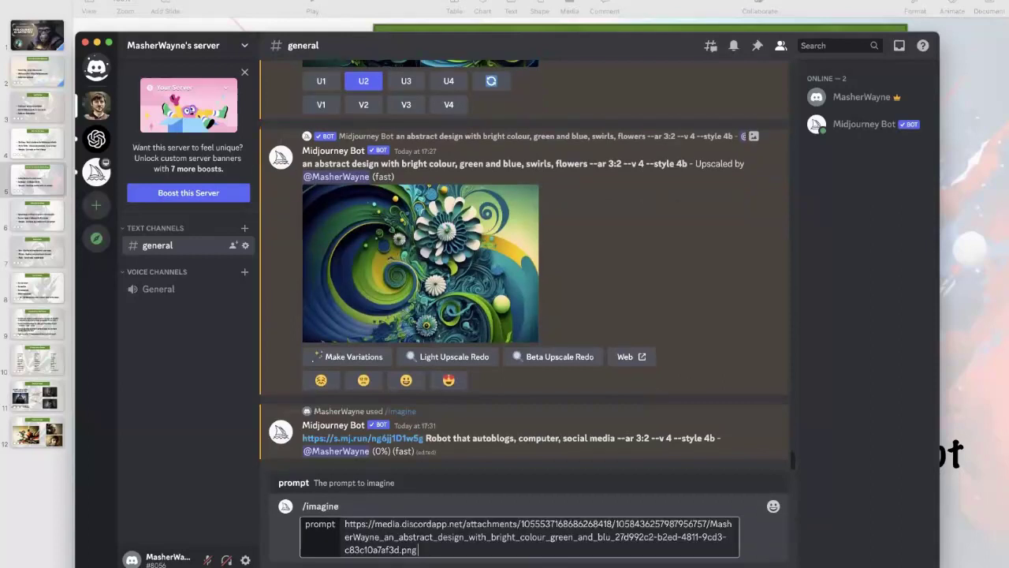
type("alice in wonderland")
key("Return")
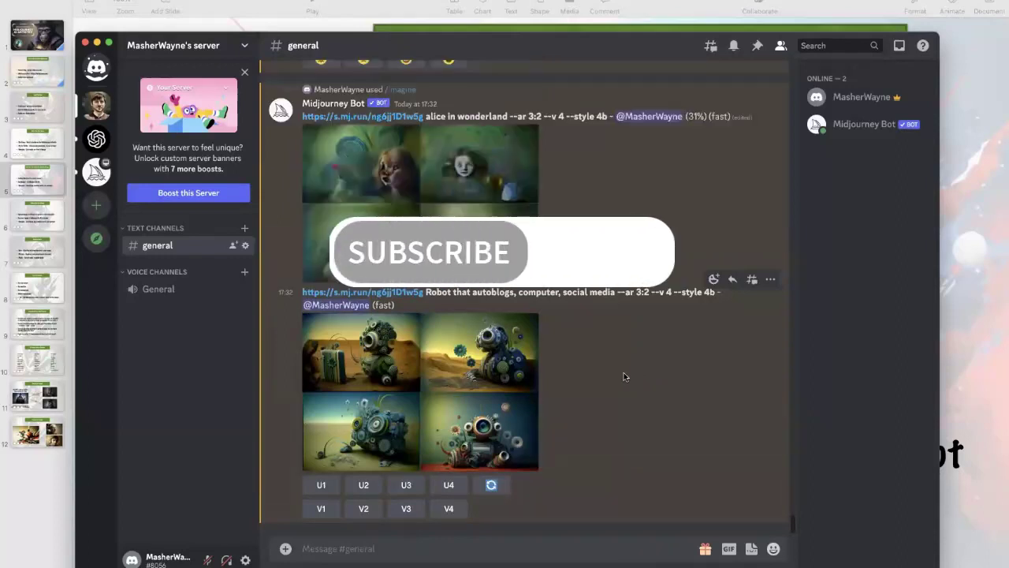
Step: Examine the finished autoblogging robot and alice in wonderland image grids enlarged, closing each preview
scroll(624, 376, "up", 1)
scroll(623, 376, "up", 2)
scroll(623, 376, "down", 3)
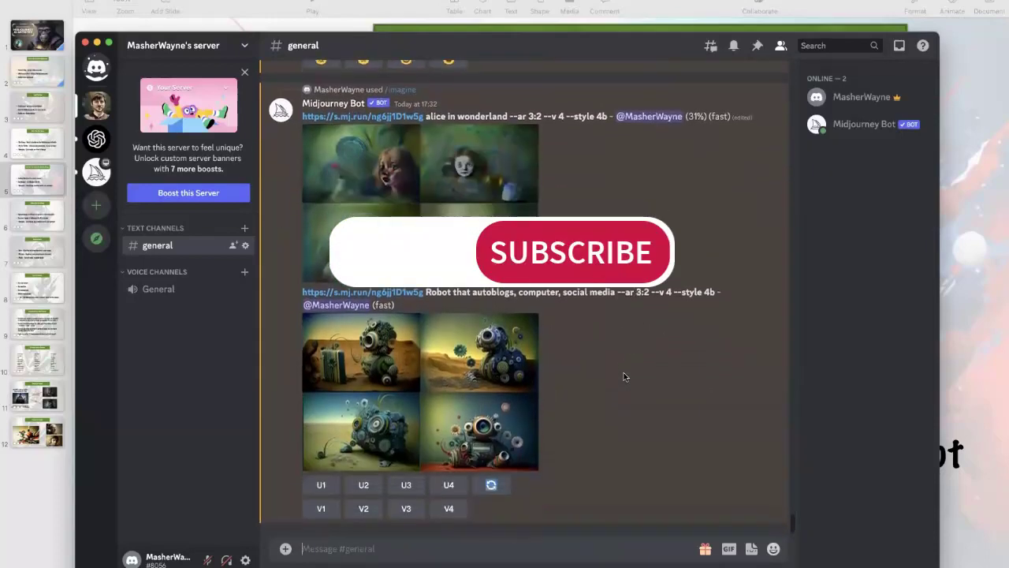
left_click(481, 394)
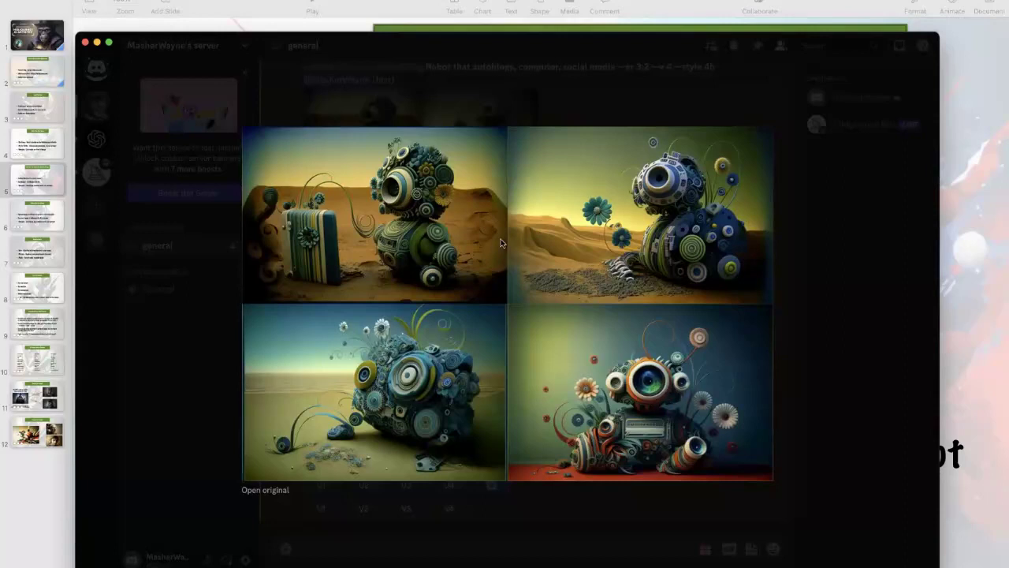
left_click(807, 273)
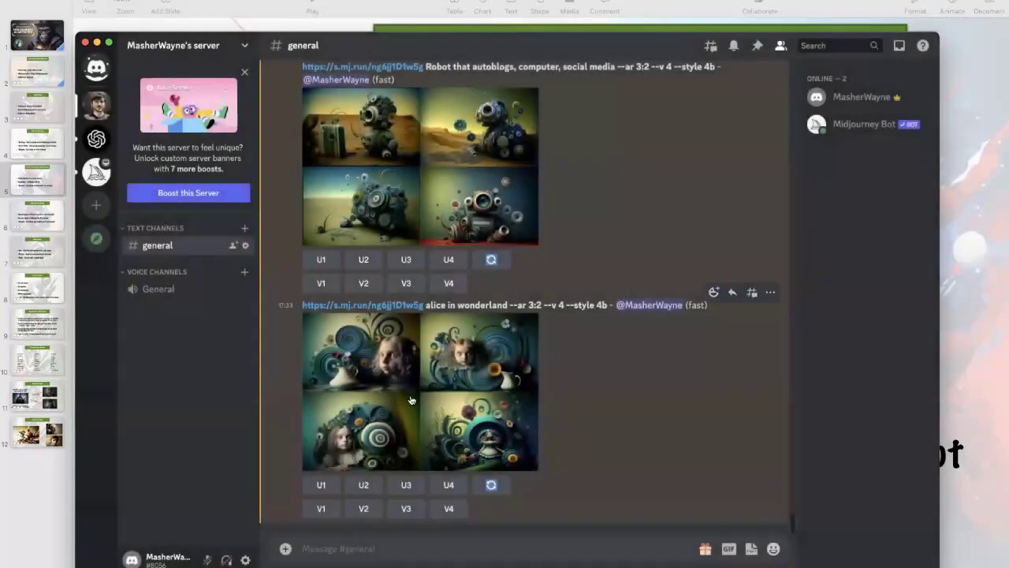
left_click(396, 392)
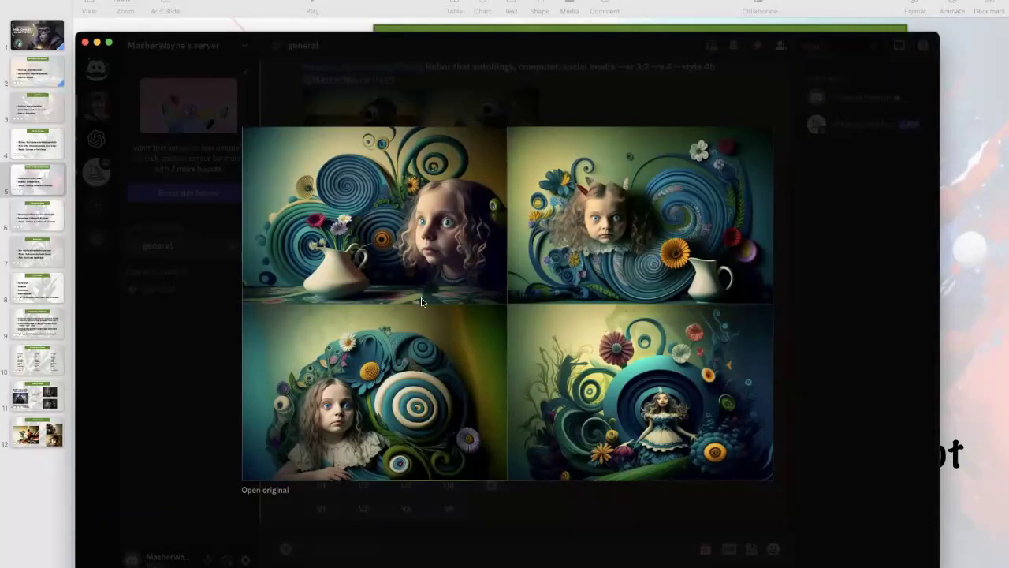
left_click(790, 321)
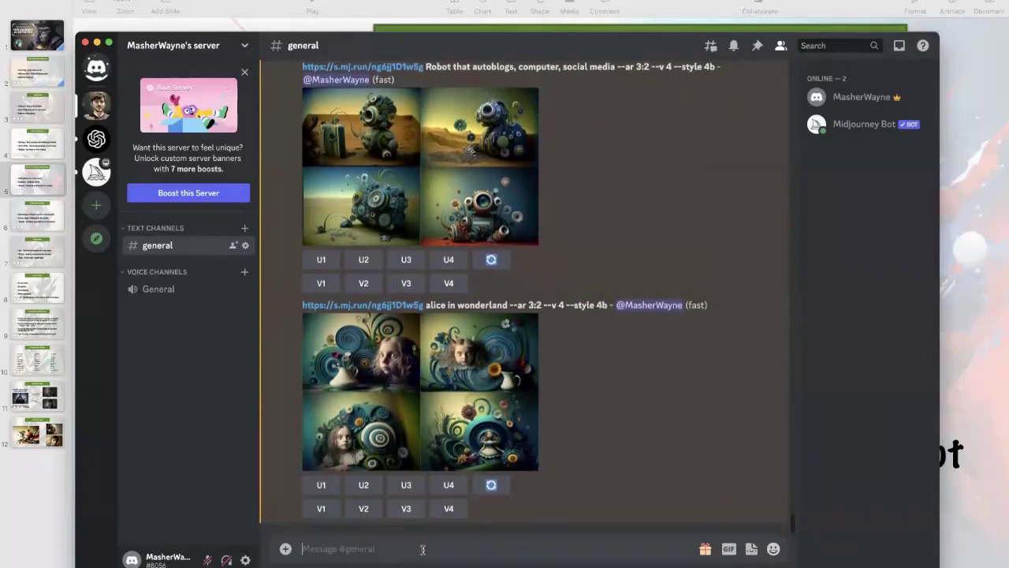
Step: Generate images with /imagine from the text-only prompt "computer desk, apple mac, robot typeing"
type("/imagine")
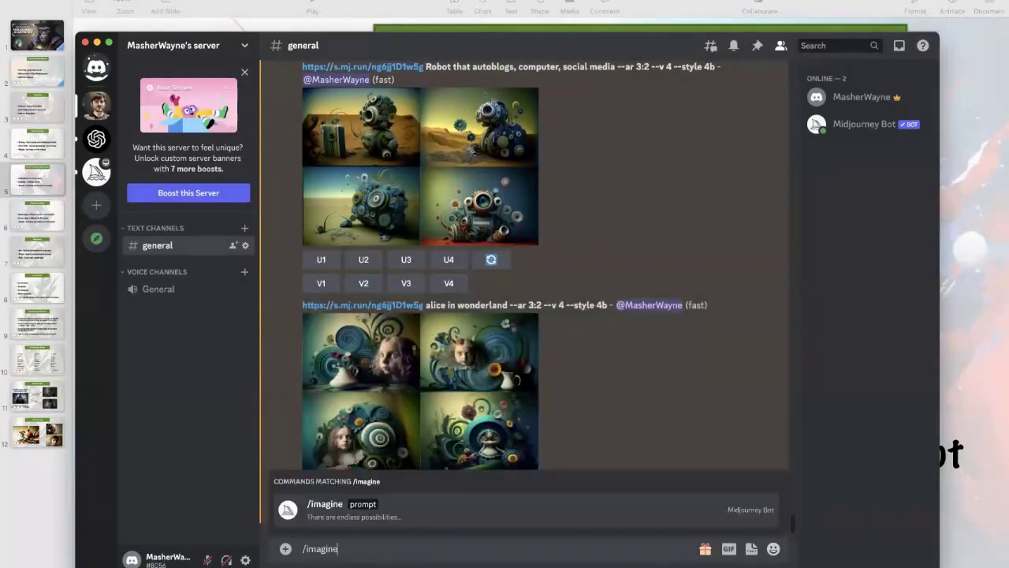
key("Return")
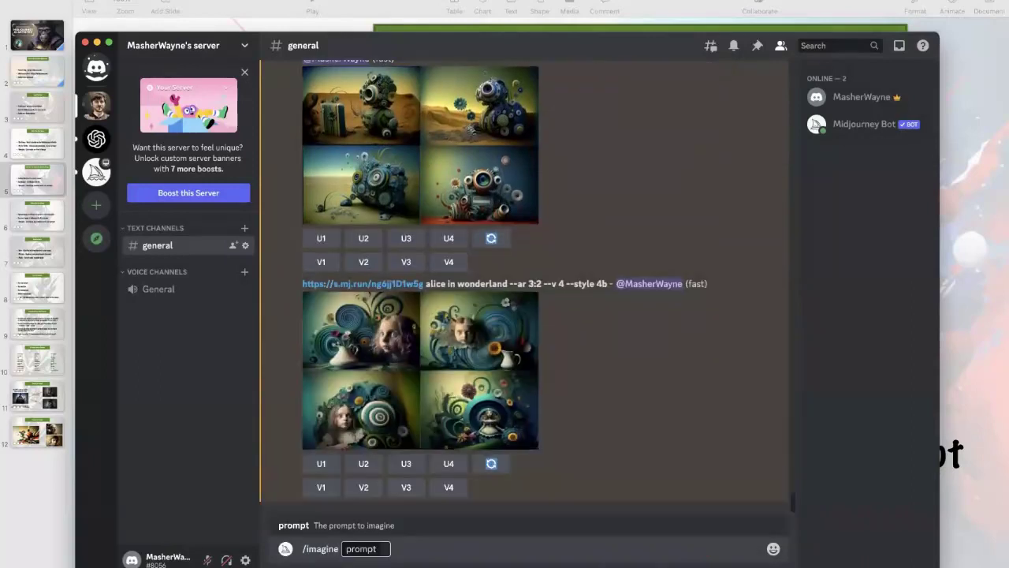
type("r")
key("BackSpace")
type("computer desk")
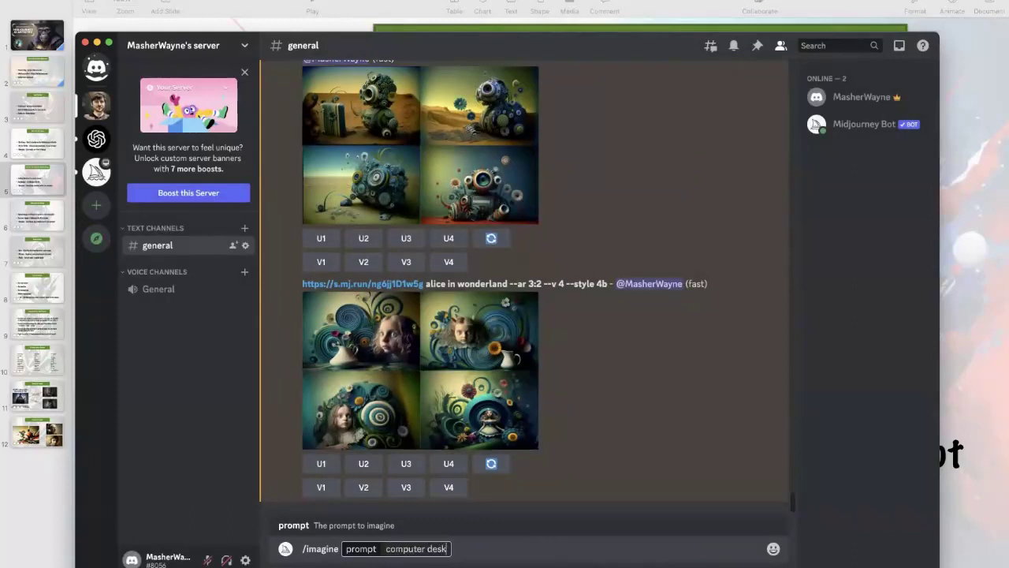
type(", apple m")
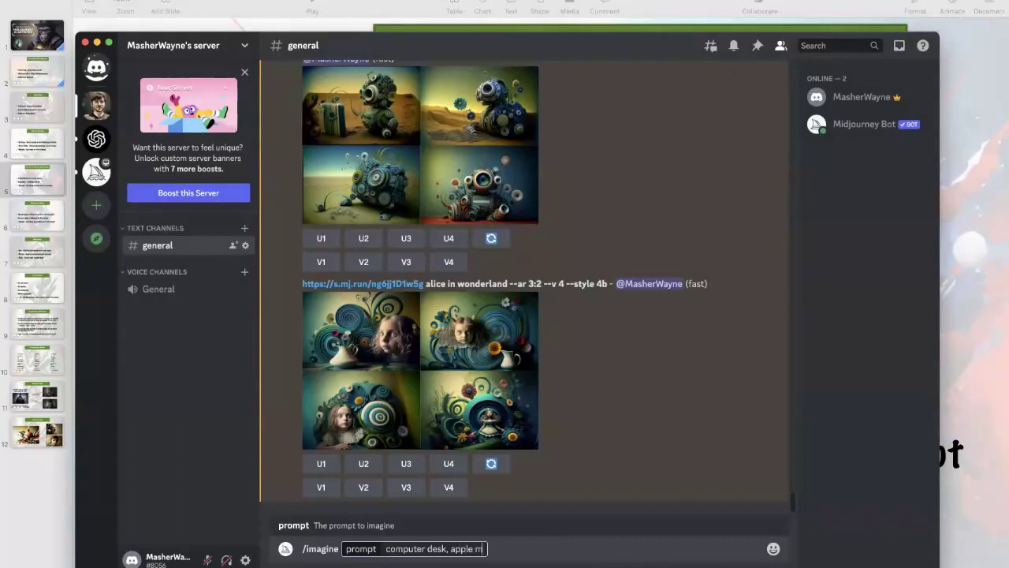
type("ac, robot typ")
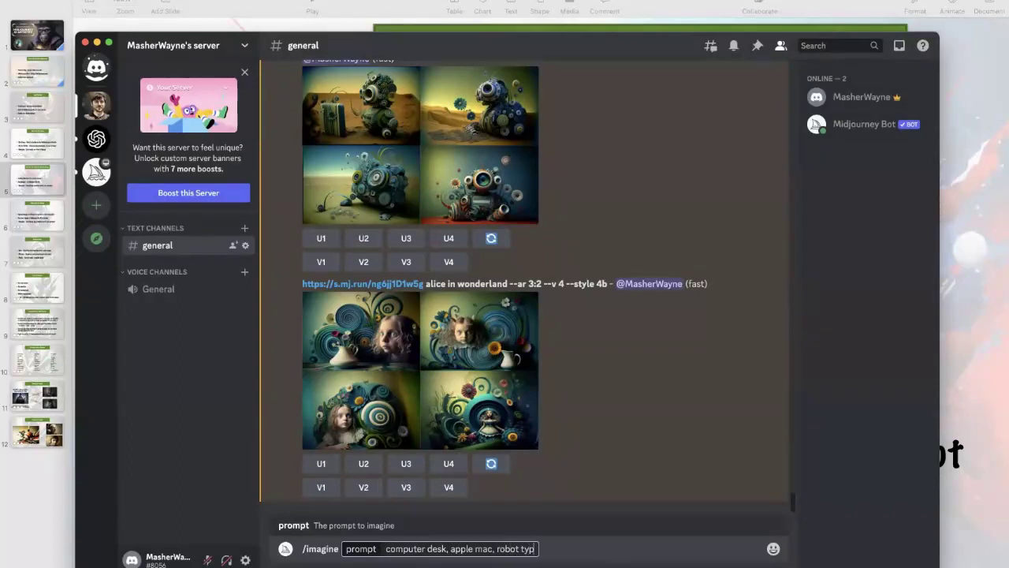
type("eing")
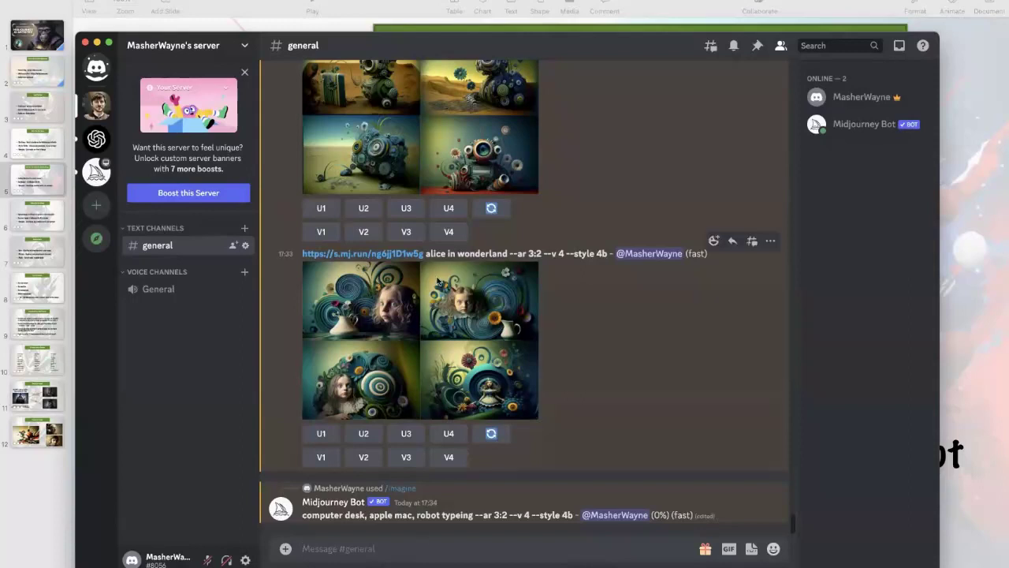
Step: Switch to the Keynote presentation and play the slideshow from slide 6
key("super+Tab")
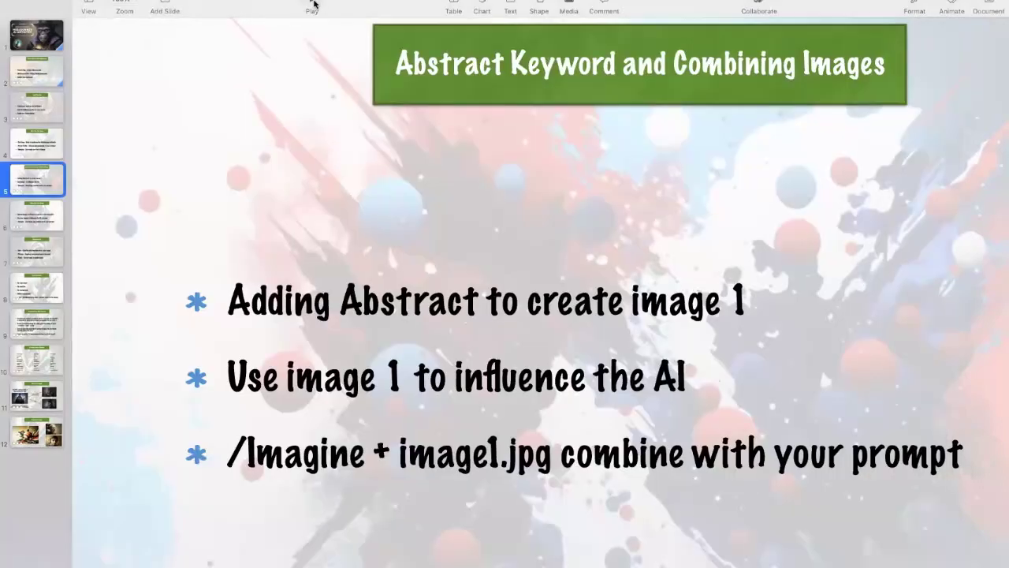
key("alt+super+p")
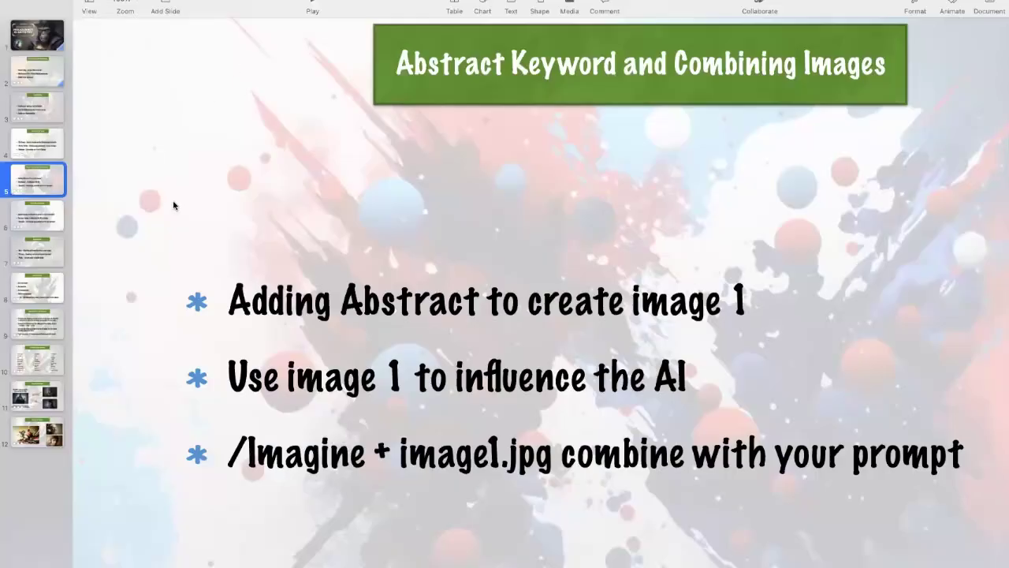
left_click(50, 220)
left_click(313, 4)
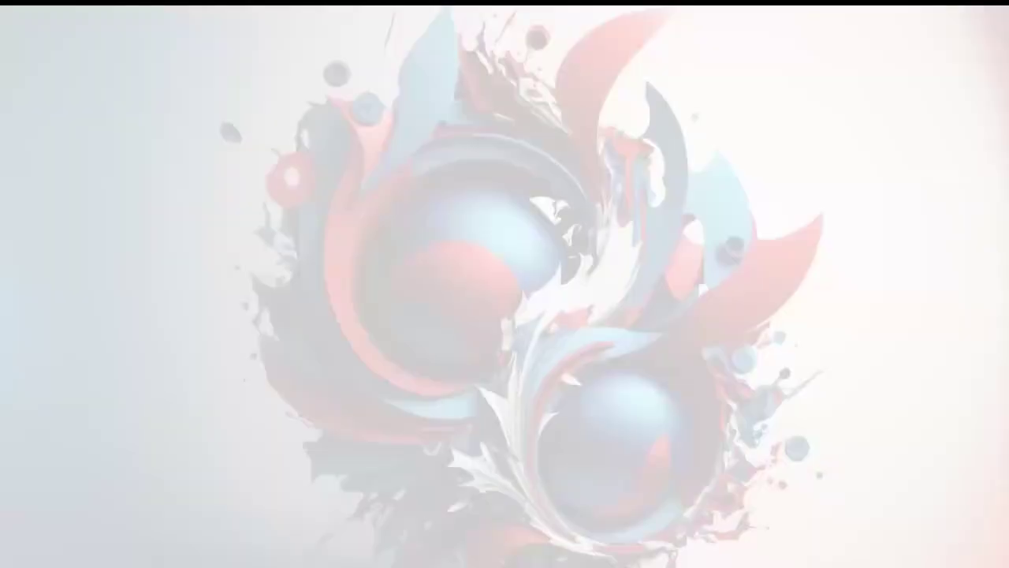
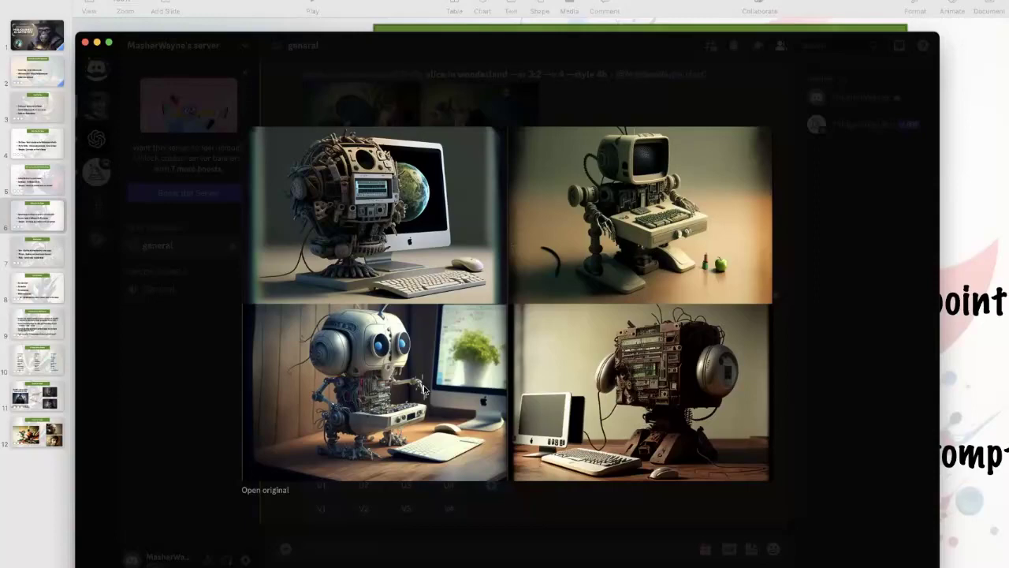
Step: Upscale the third image of the computer desk robot grid, and view the upscaled result enlarged
left_click(820, 308)
left_click(406, 485)
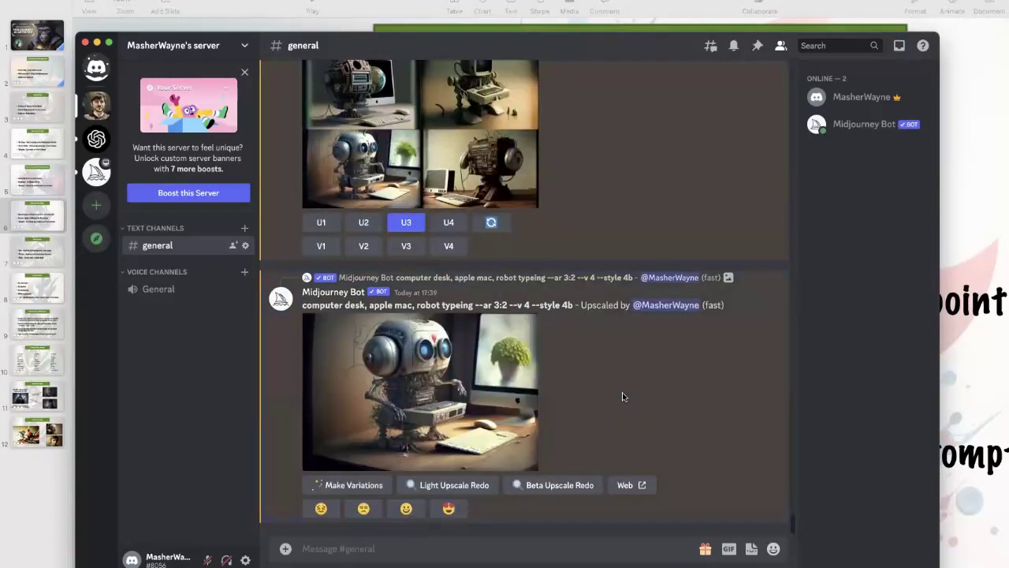
left_click(420, 392)
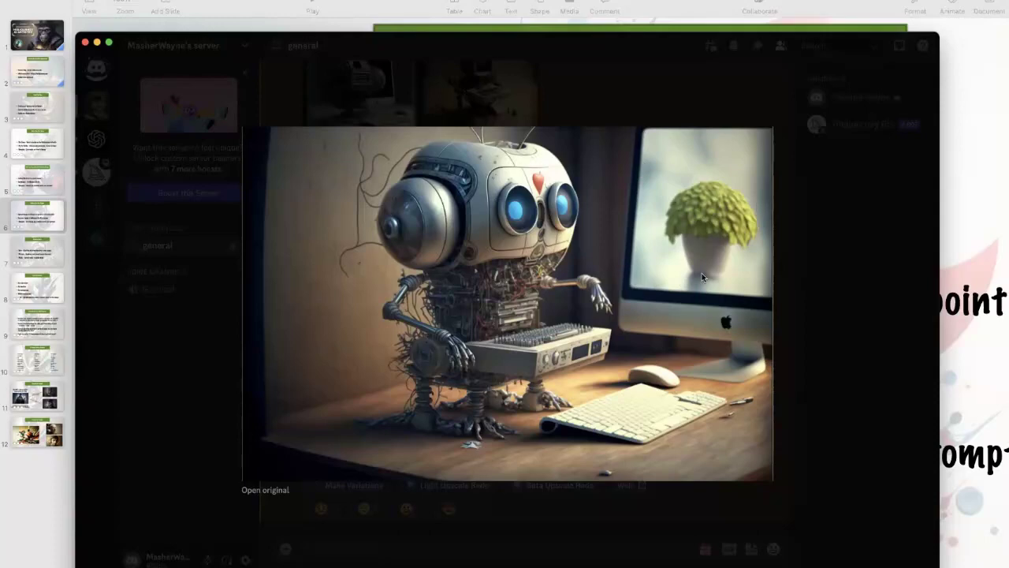
left_click(824, 232)
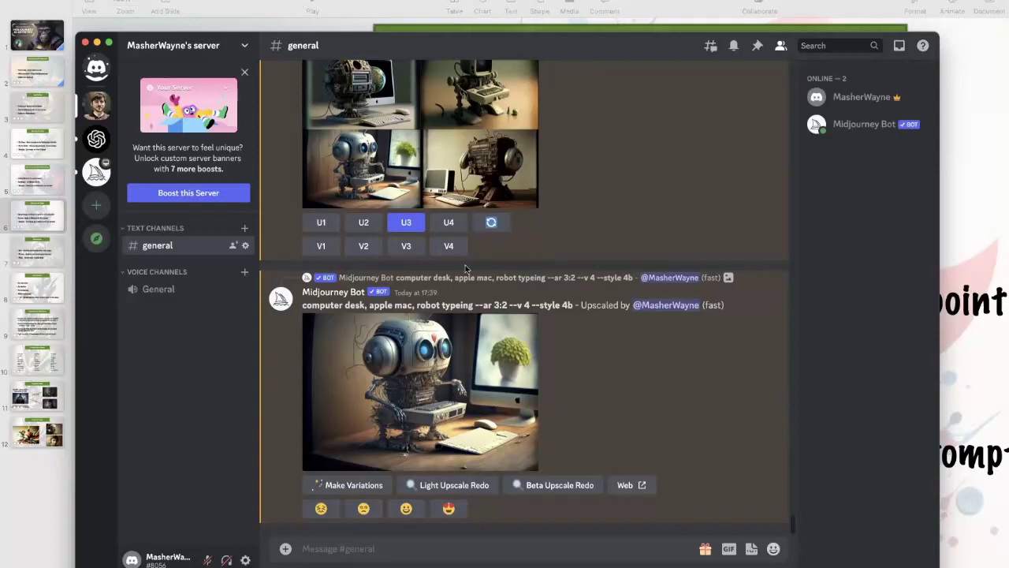
Step: View the older upscaled Tyson Fury image enlarged, show its copy and save options, and close the preview
scroll(447, 214, "up", 15)
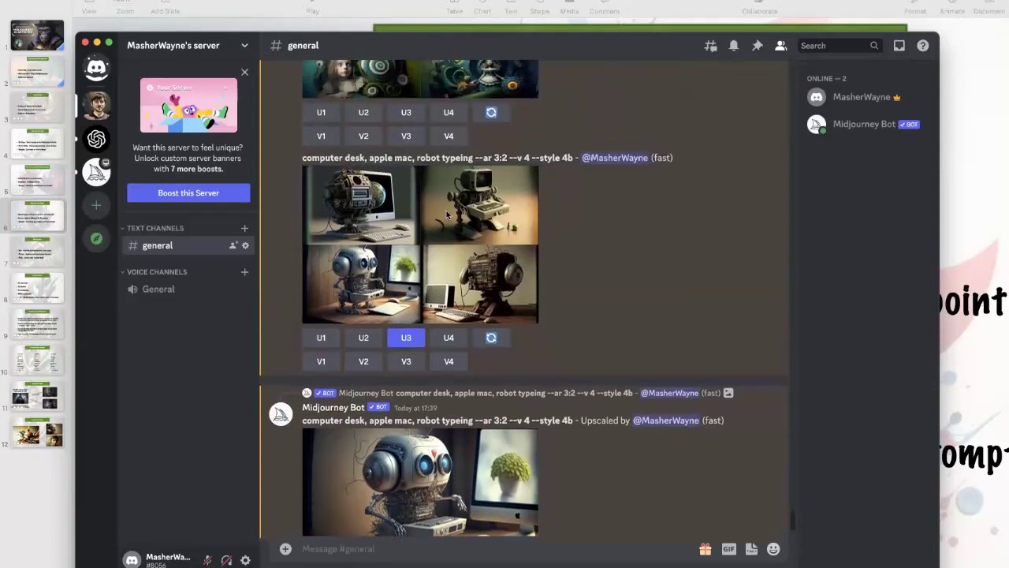
scroll(447, 214, "up", 15)
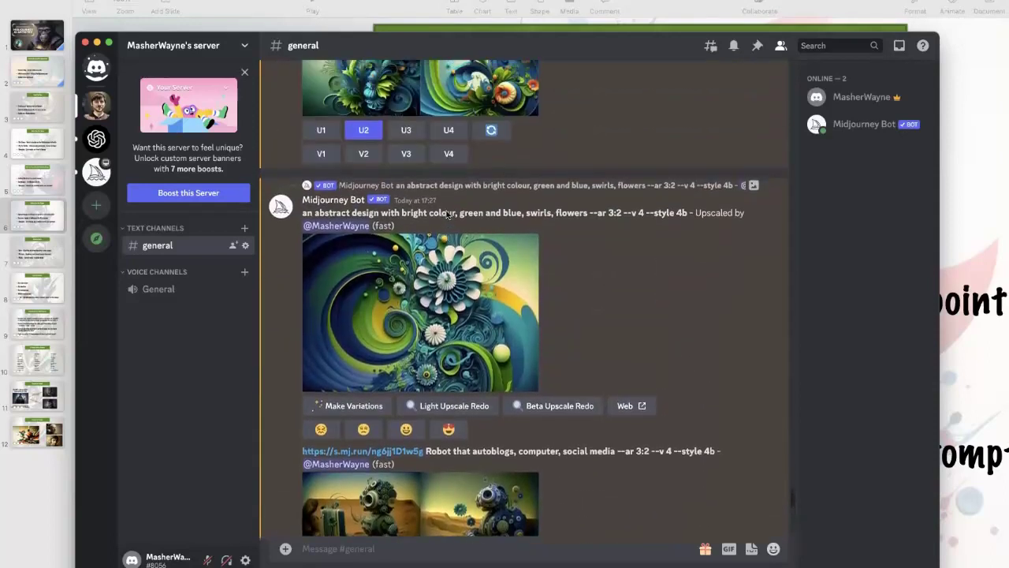
scroll(447, 213, "up", 15)
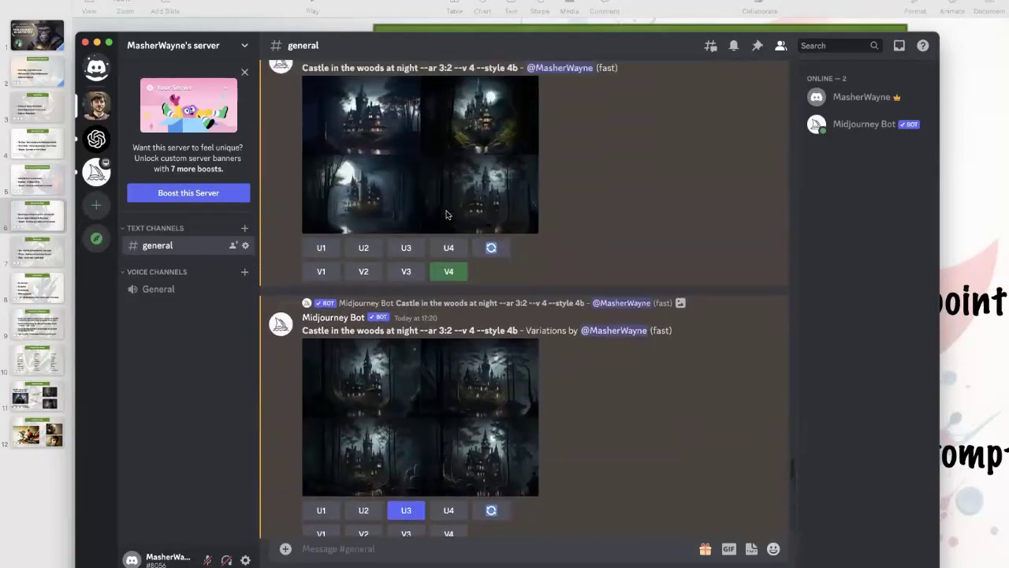
scroll(447, 214, "up", 15)
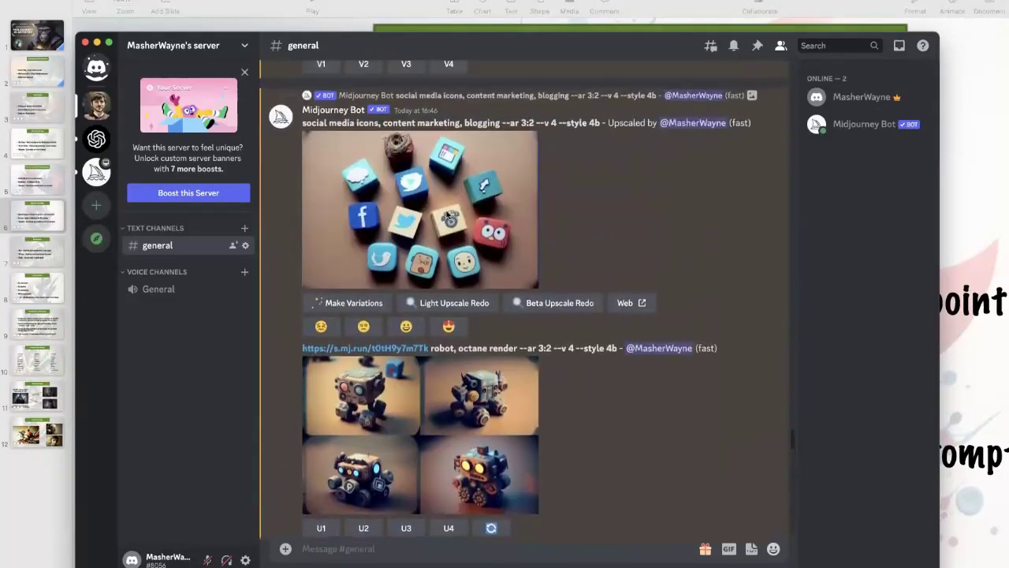
scroll(447, 213, "up", 5)
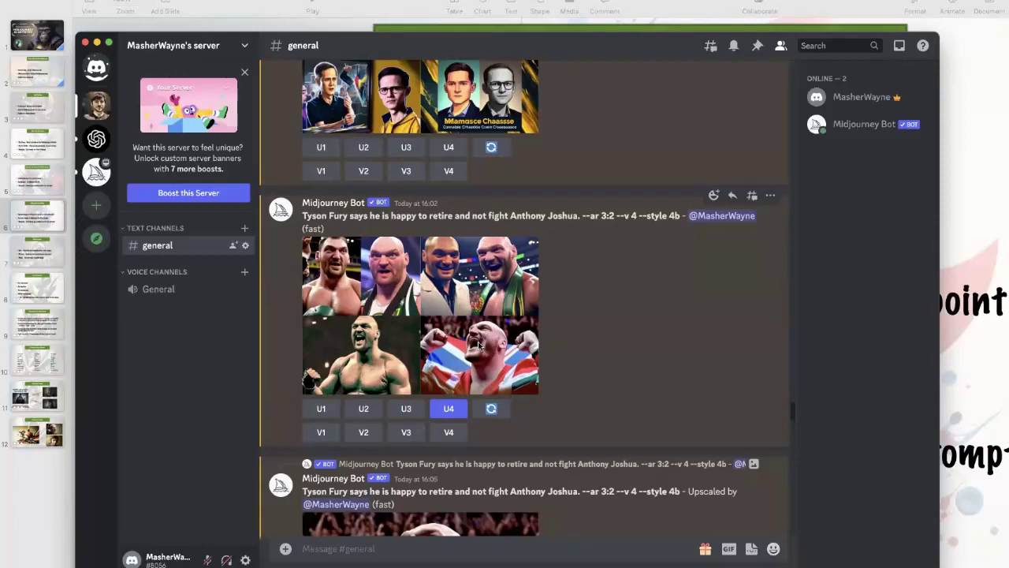
scroll(473, 355, "down", 5)
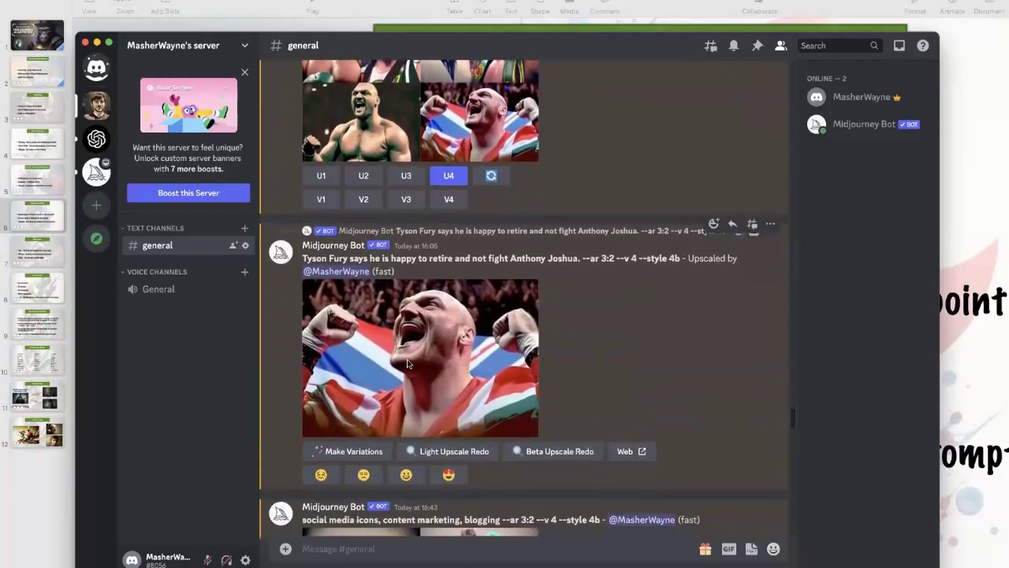
left_click(465, 368)
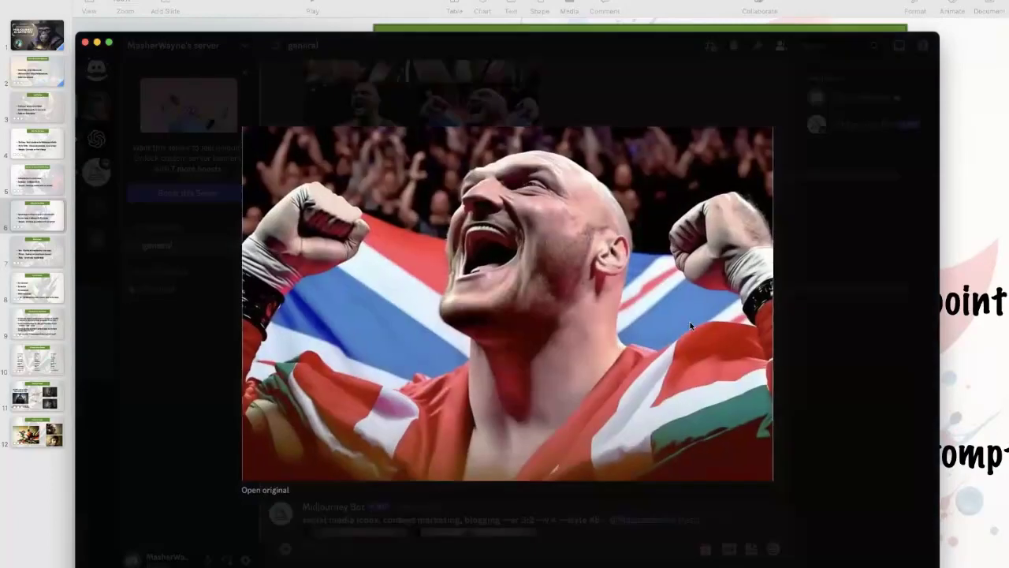
right_click(478, 279)
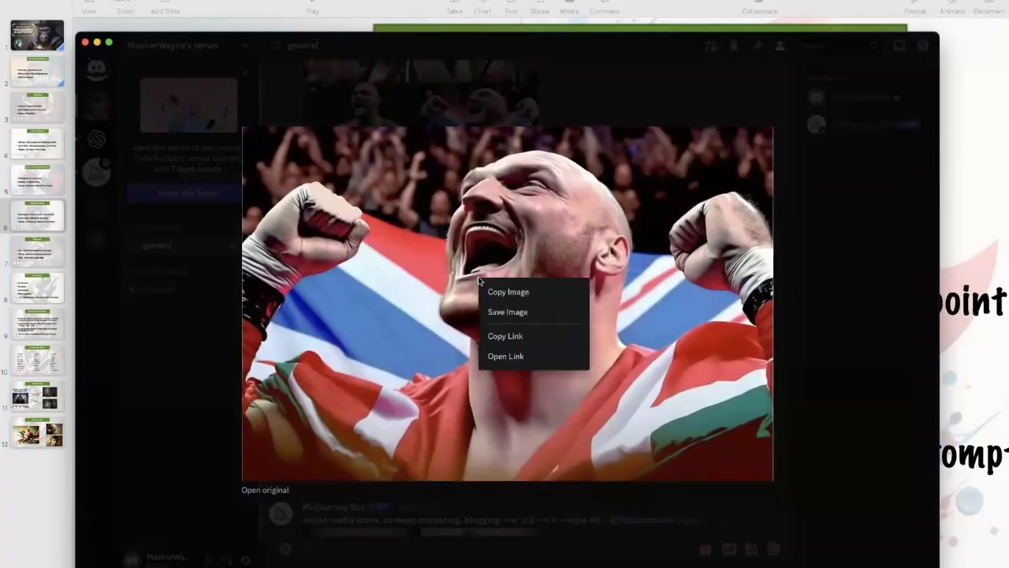
left_click(829, 231)
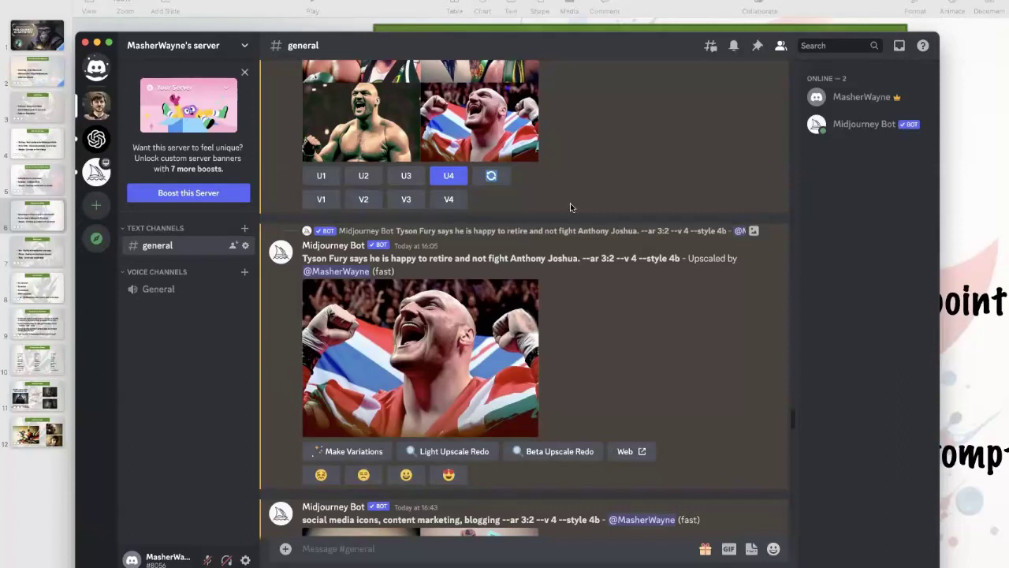
Step: Return to the newest result in the general channel and switch to the Keynote slide "Adding Your Own Images"
scroll(599, 214, "down", 1)
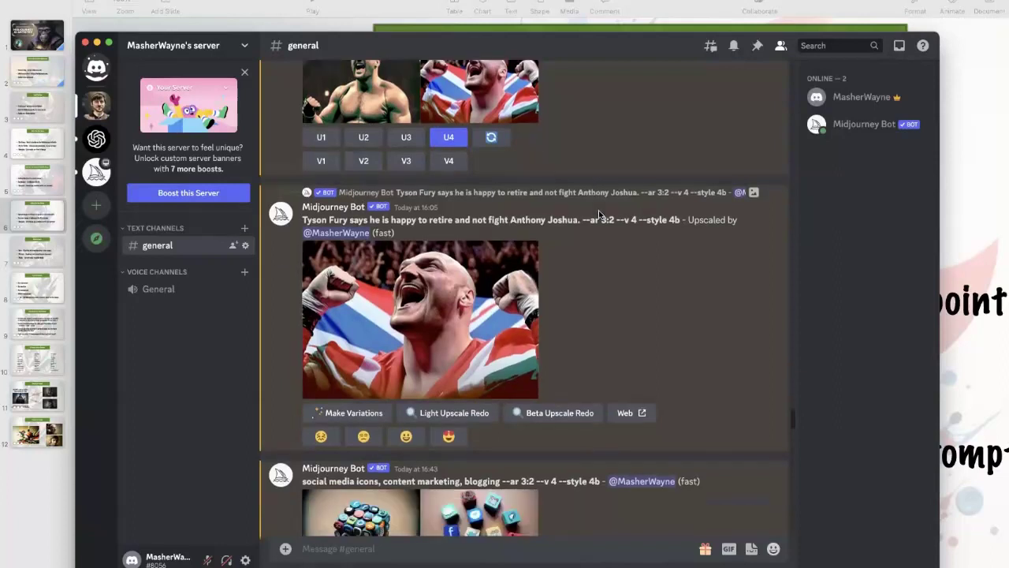
scroll(599, 213, "down", 1)
scroll(598, 213, "up", 2)
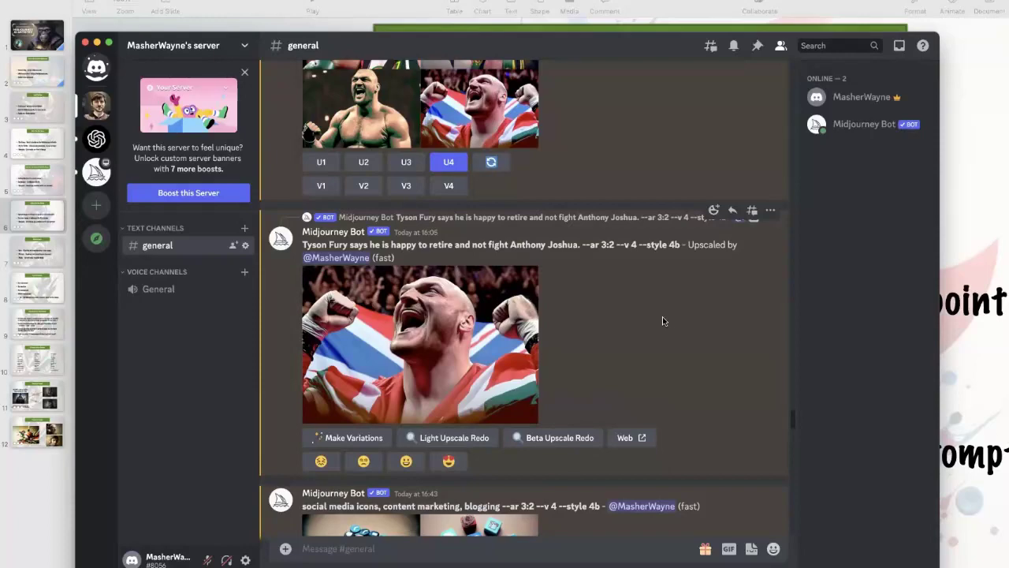
scroll(662, 316, "down", 3)
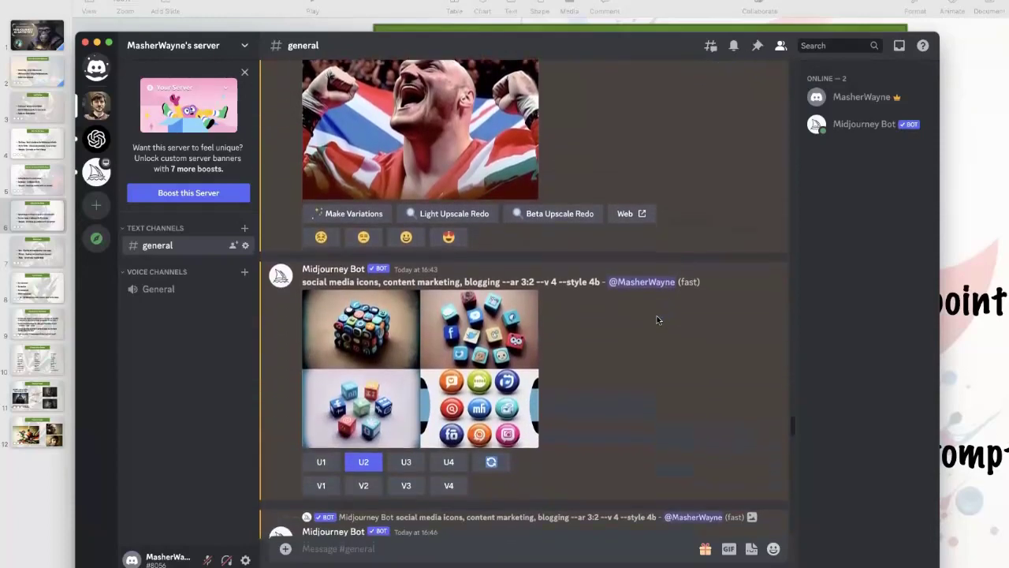
scroll(658, 317, "down", 5)
scroll(658, 319, "down", 15)
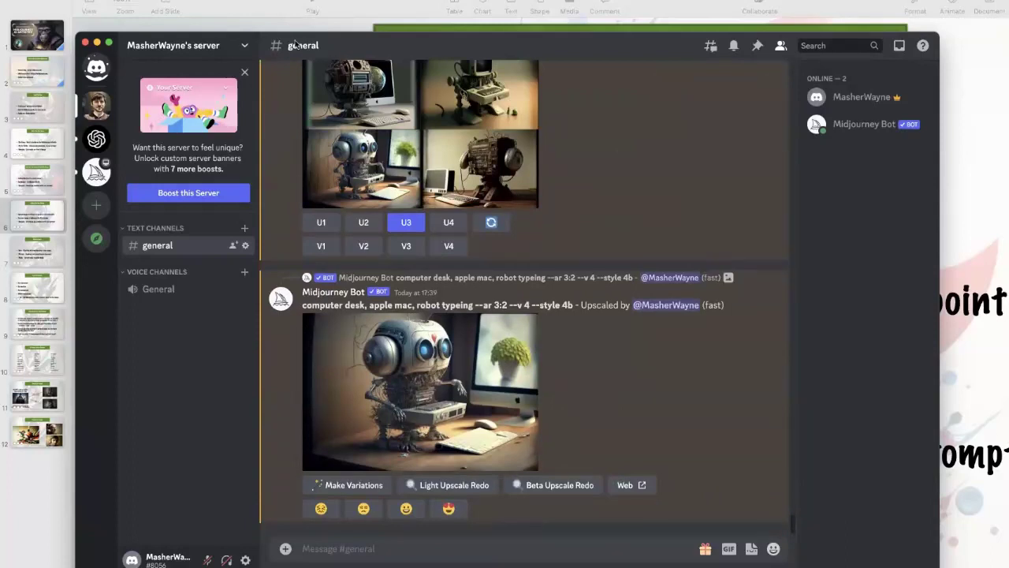
key("super+Tab")
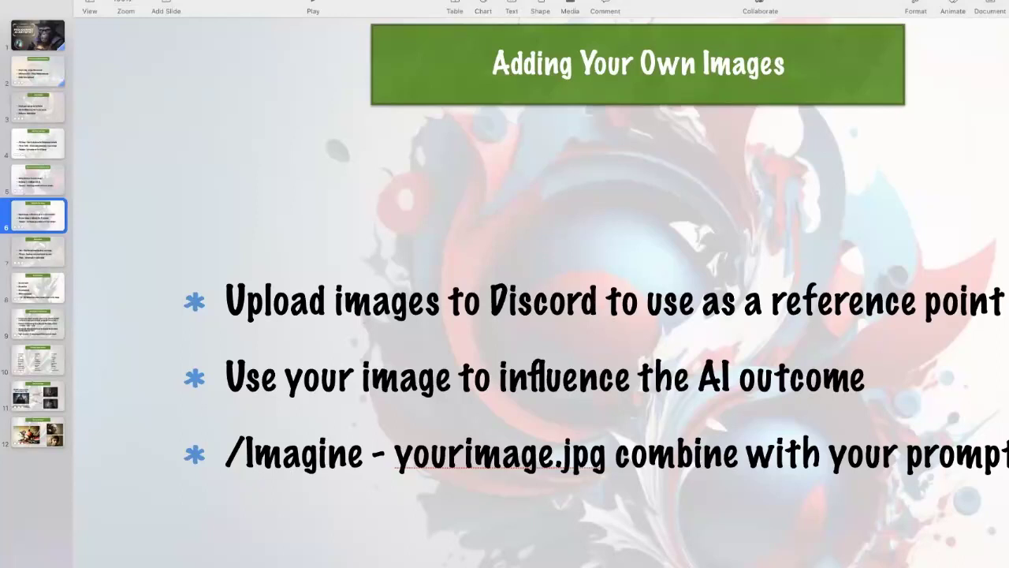
Step: Switch back to Discord and upload the wooden box photo from the GeekOutFridays folder to the general channel
key("super+Tab")
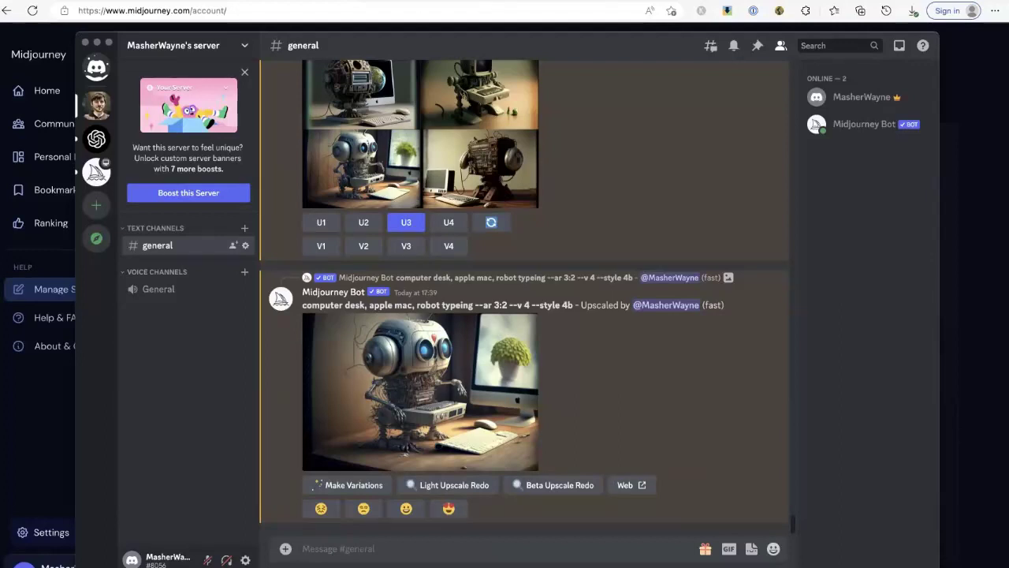
left_click(383, 550)
left_click(367, 552)
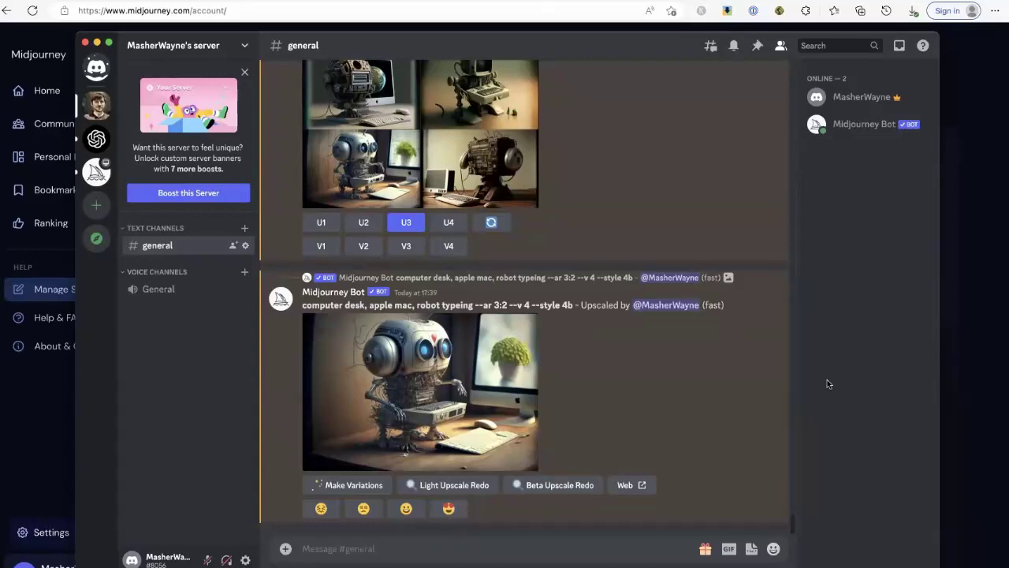
left_click(355, 553)
left_click(286, 550)
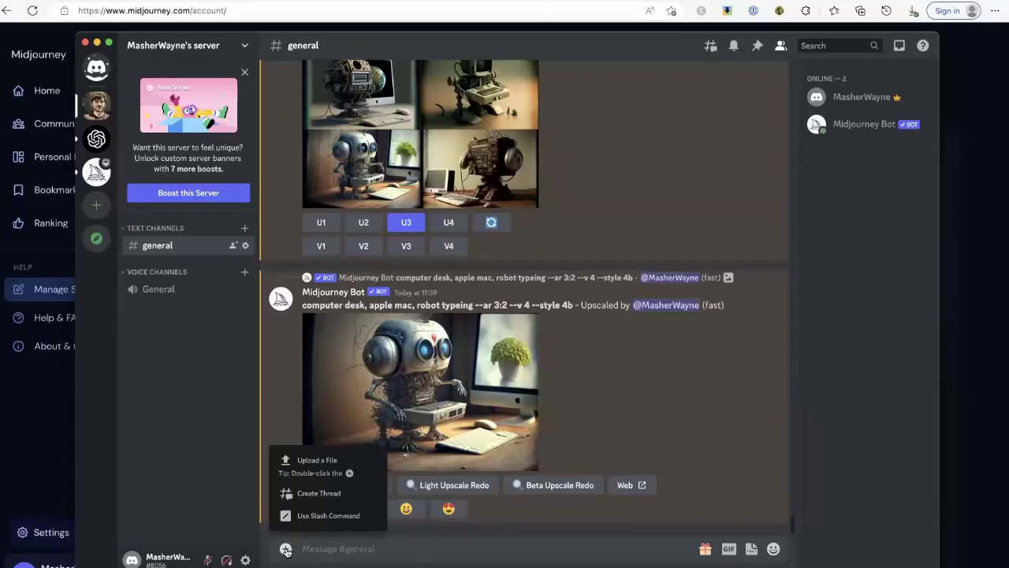
left_click(316, 465)
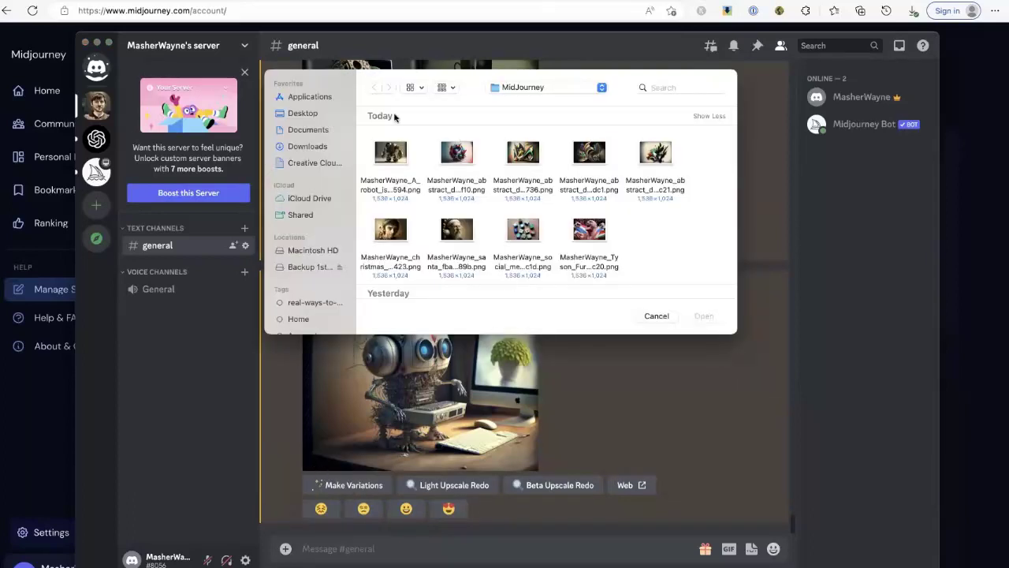
left_click(292, 134)
double_click(393, 162)
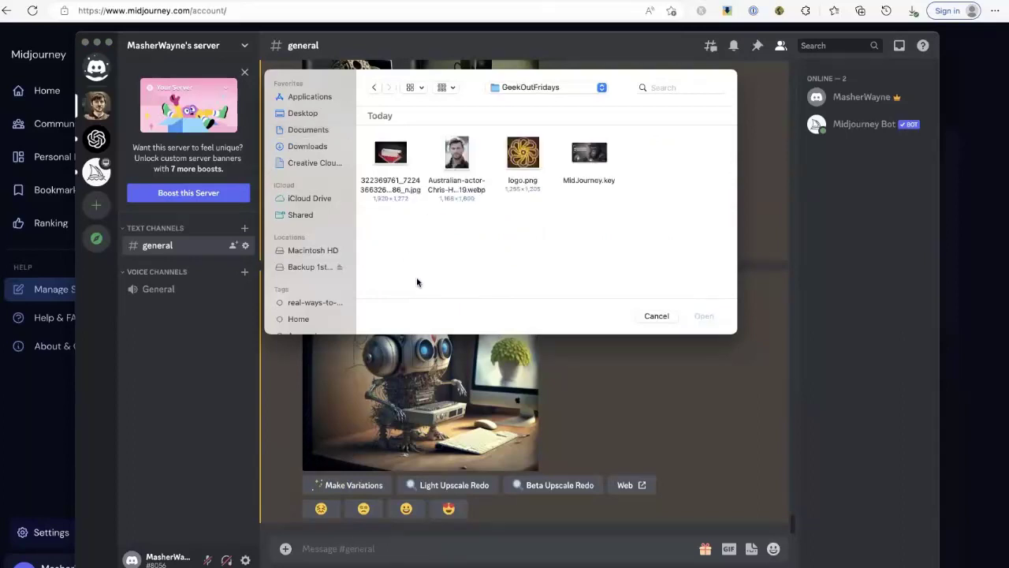
left_click(388, 154)
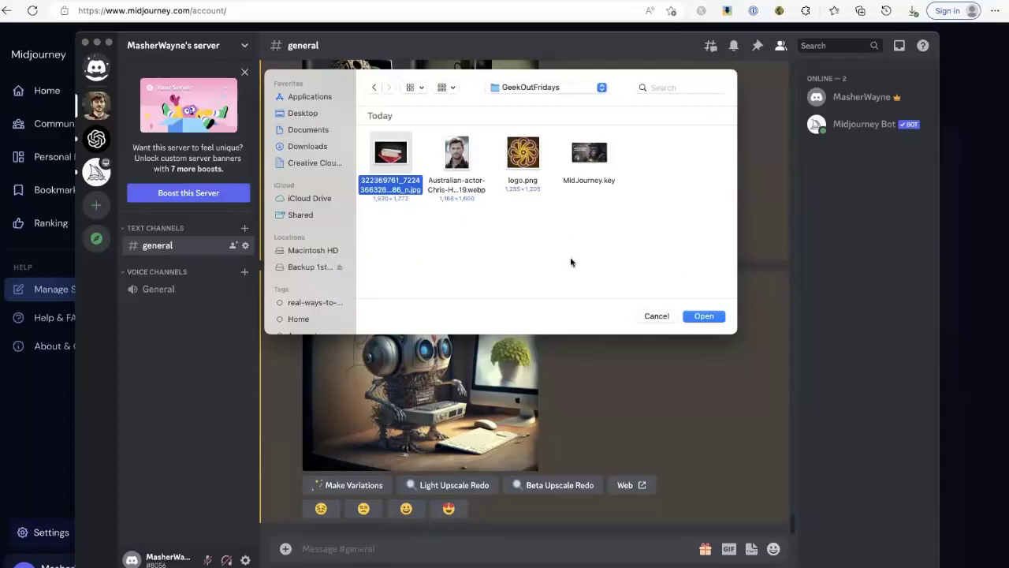
left_click(703, 316)
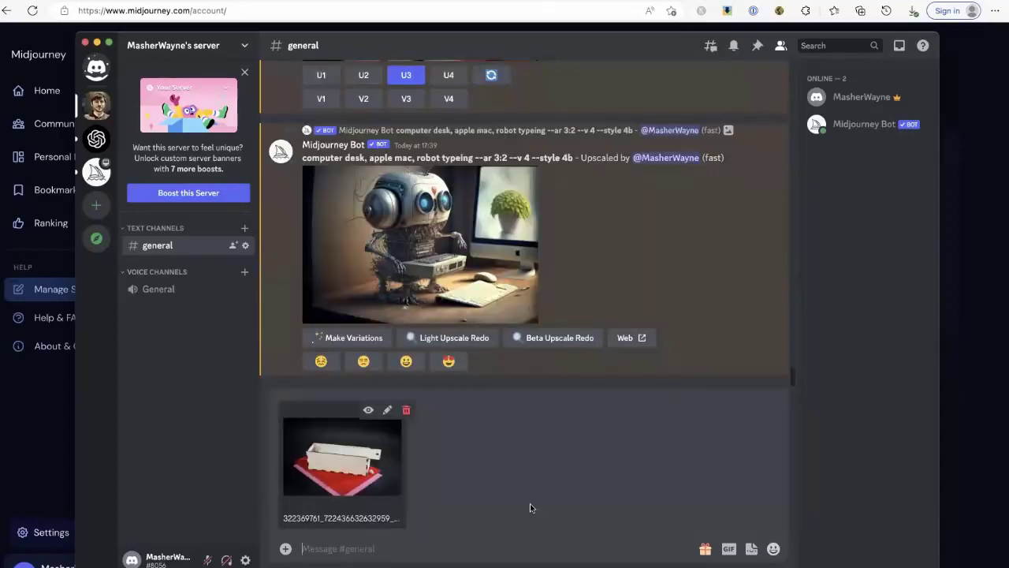
left_click(322, 547)
key("Return")
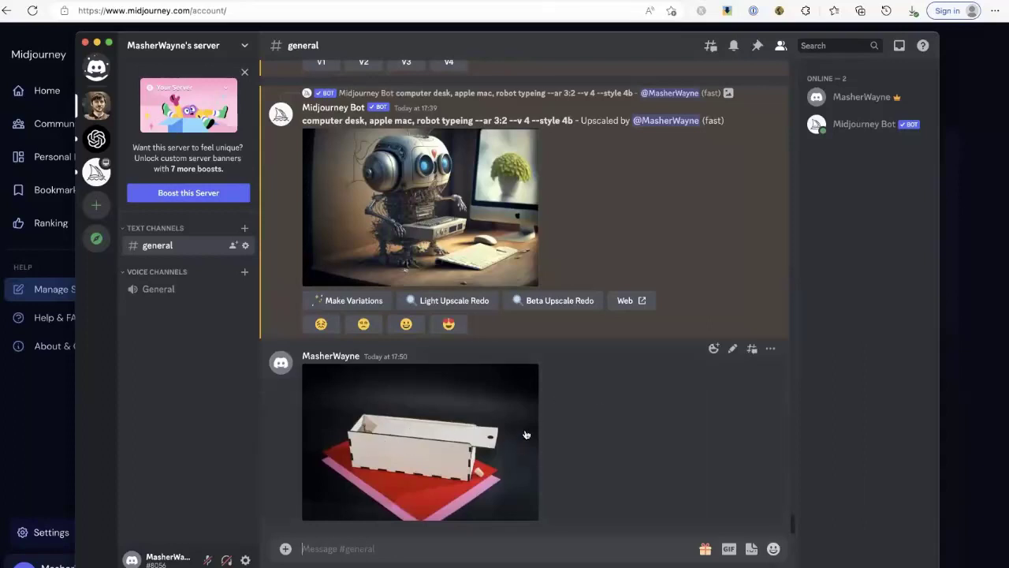
Step: Copy the link of the uploaded wooden box photo from its enlarged preview, and close the preview
left_click(411, 437)
right_click(451, 314)
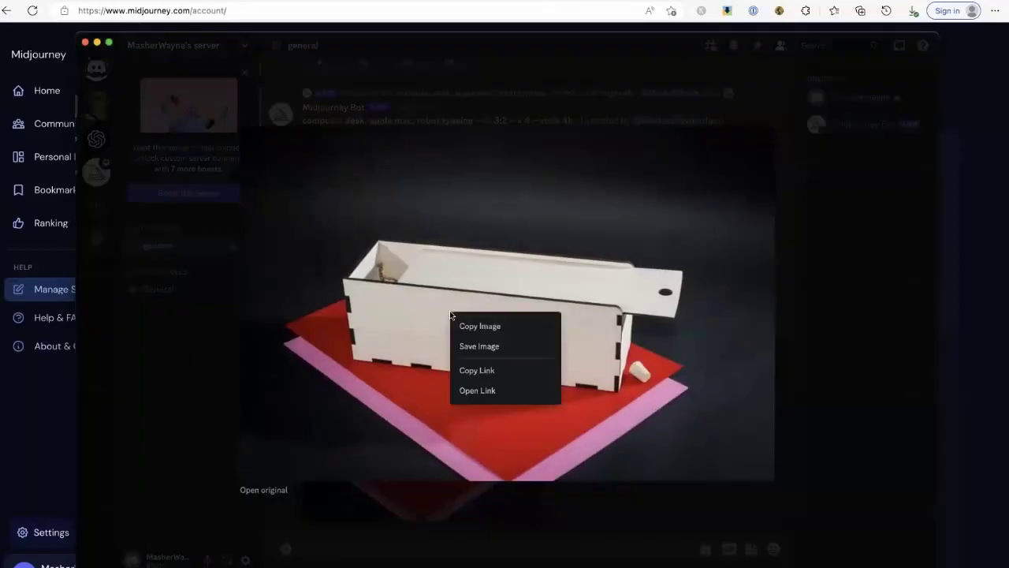
left_click(486, 369)
left_click(822, 342)
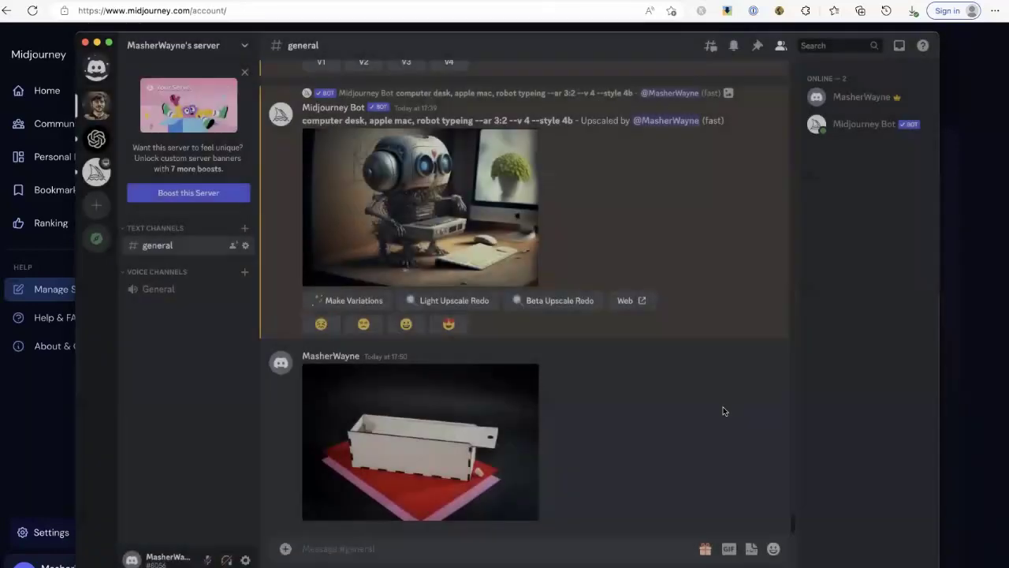
Step: Generate images with /imagine from the copied box photo link followed by the prompt "californian vinyard at harvest time"
left_click(451, 544)
type("/imagine")
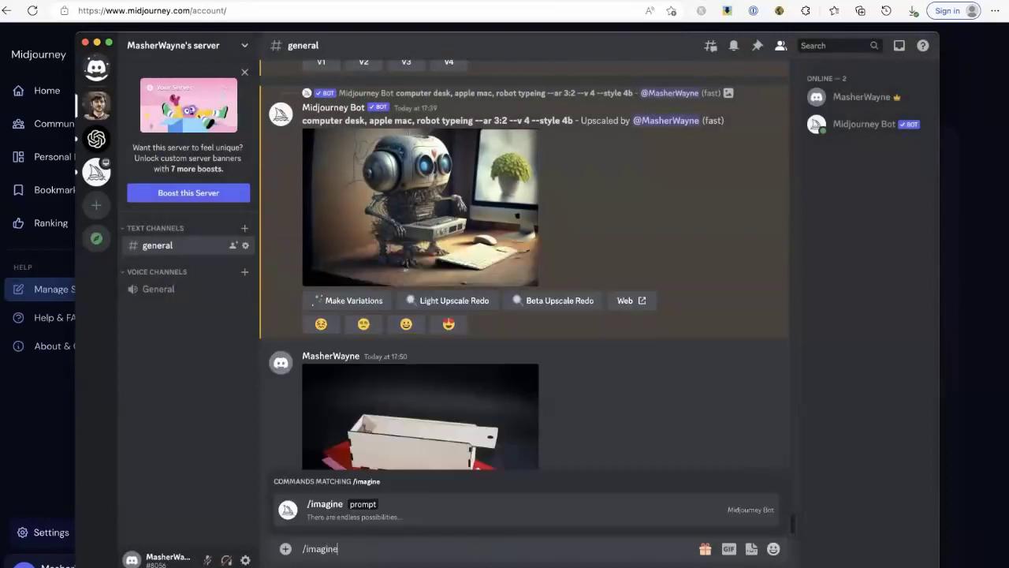
key("Tab")
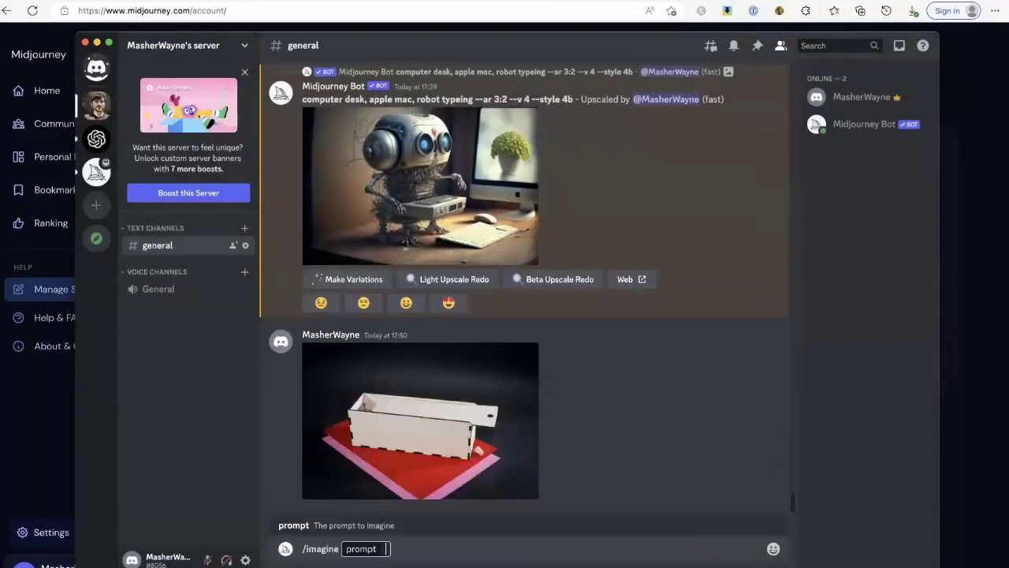
key("super+v")
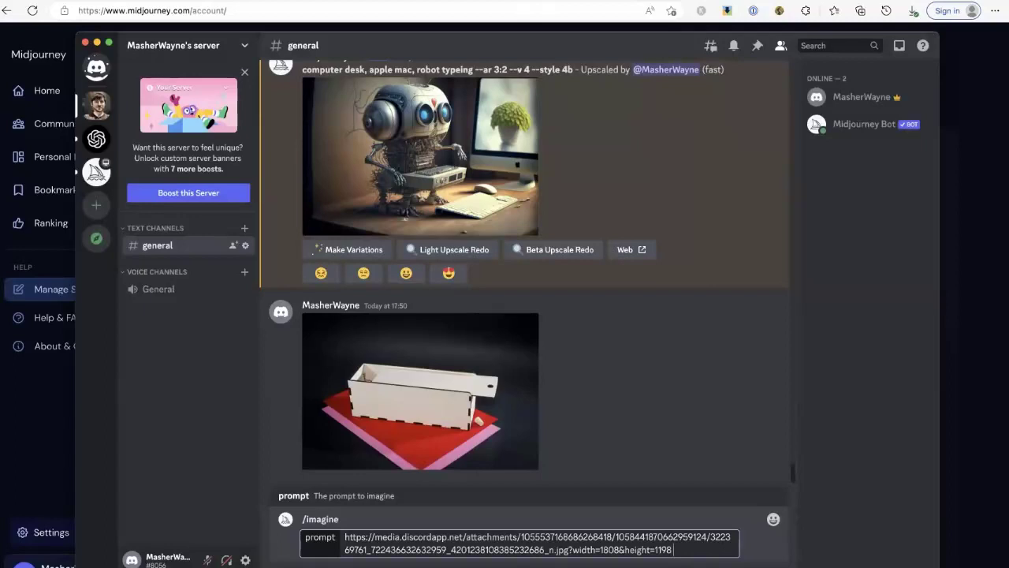
type("californian")
type("vinyard at harvest time")
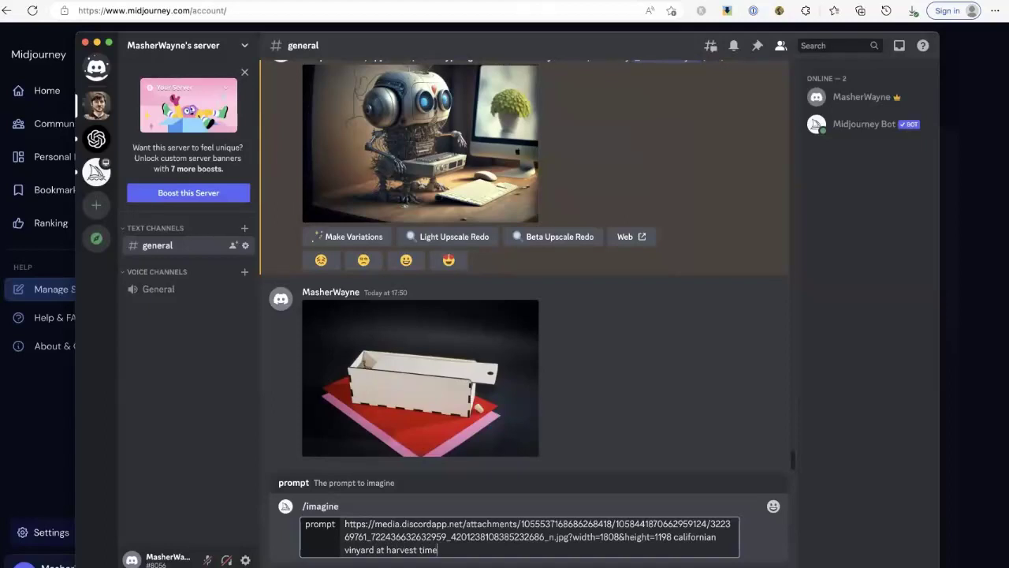
key("Return")
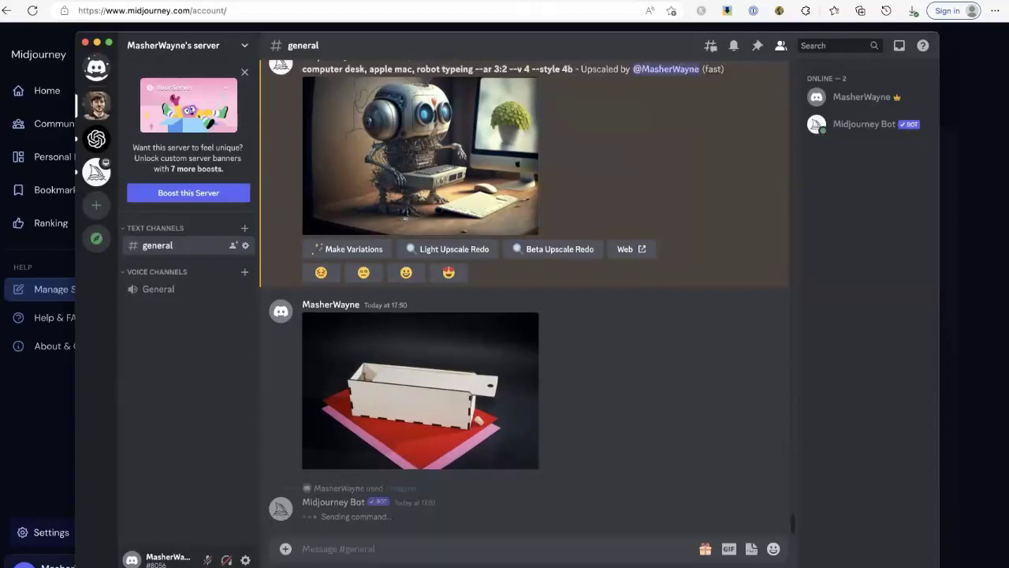
left_click(285, 549)
left_click(305, 462)
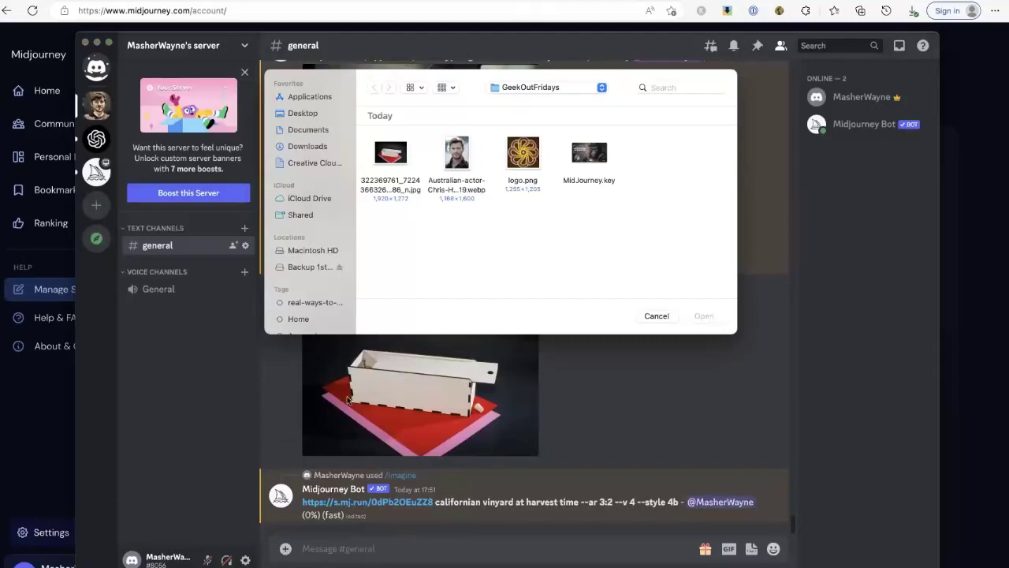
left_click(657, 315)
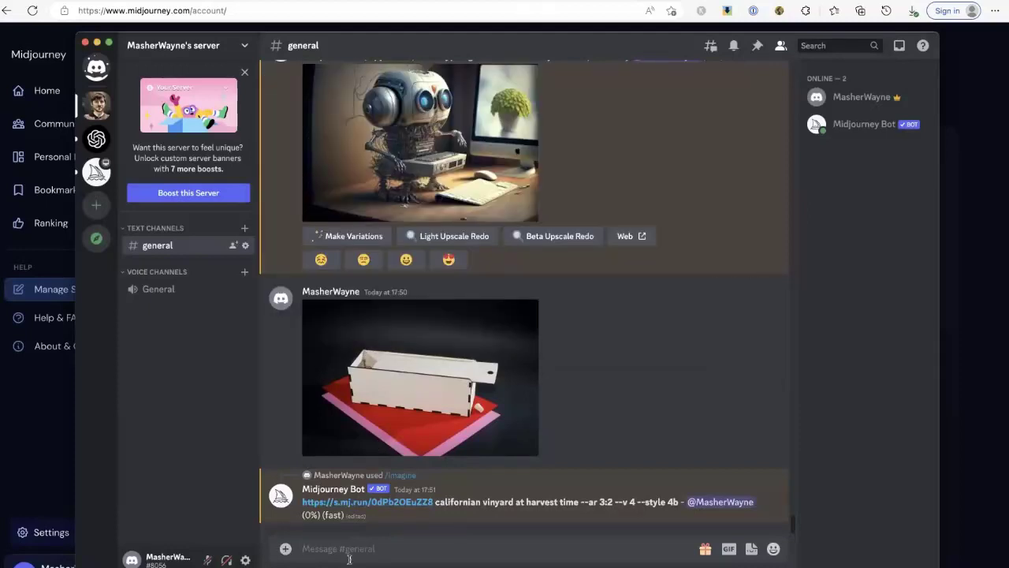
Step: Generate images with /imagine from the box photo link plus "valentines day", and view the finished grid enlarged
type("/imagine")
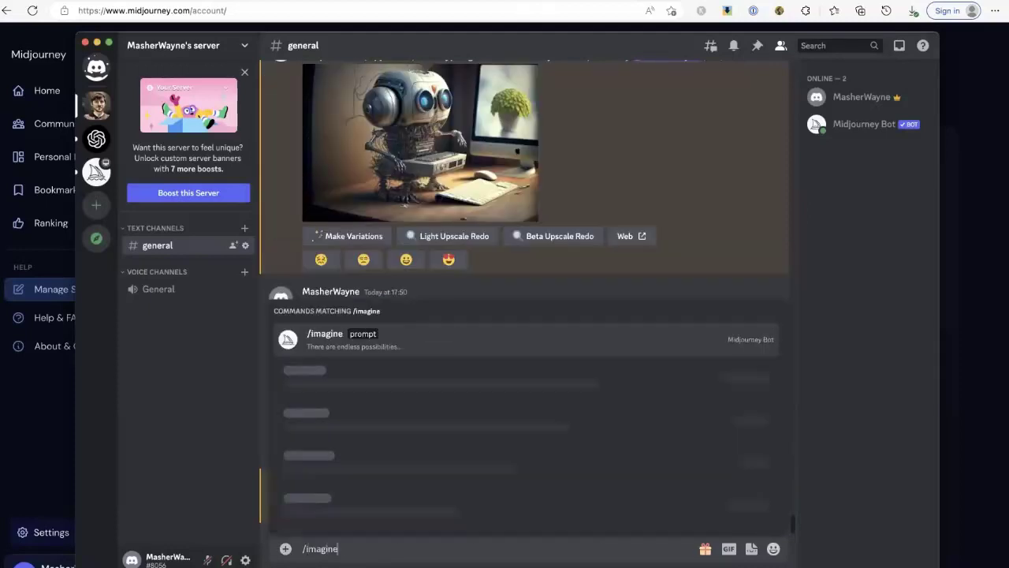
key("Return")
key("super+v")
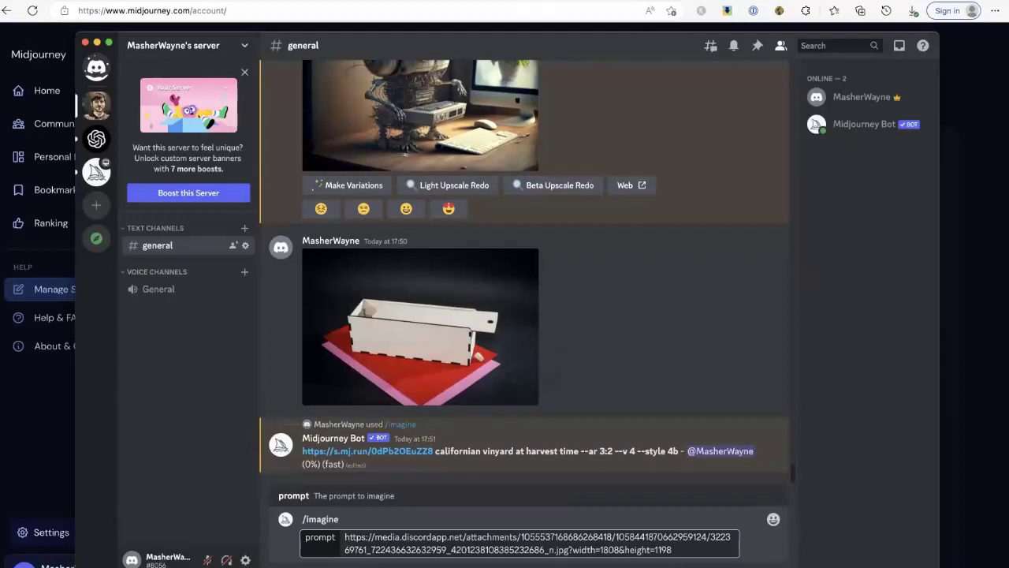
type("valentines day")
key("Return")
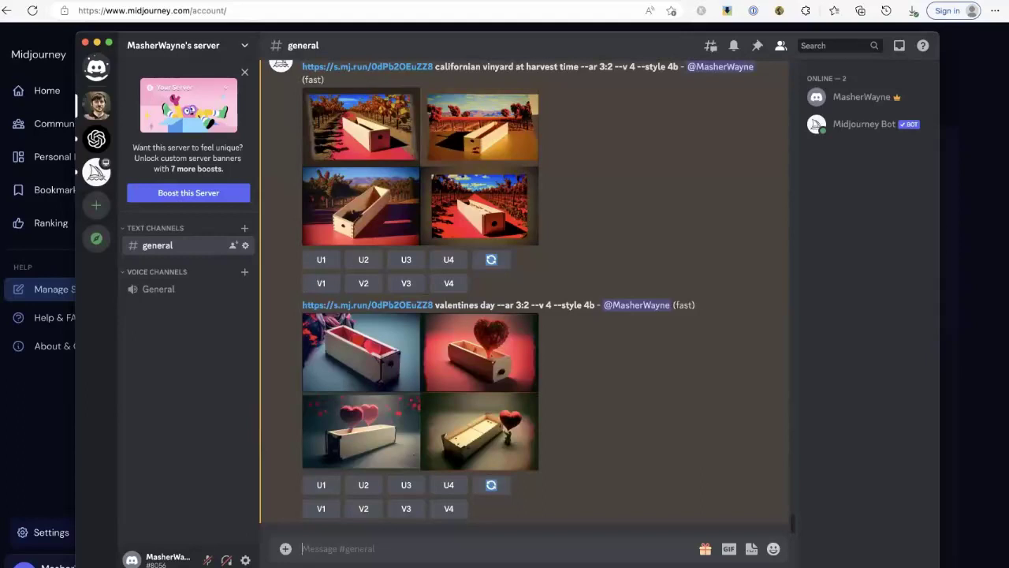
left_click(391, 369)
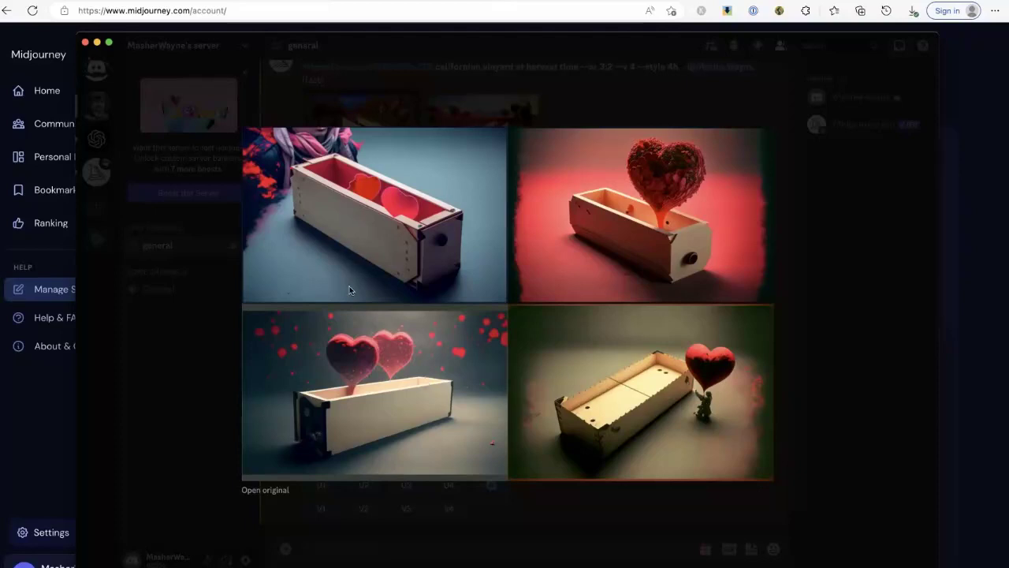
Step: Close the valentines day preview, and view the Californian vineyard box grid enlarged before closing it
left_click(859, 288)
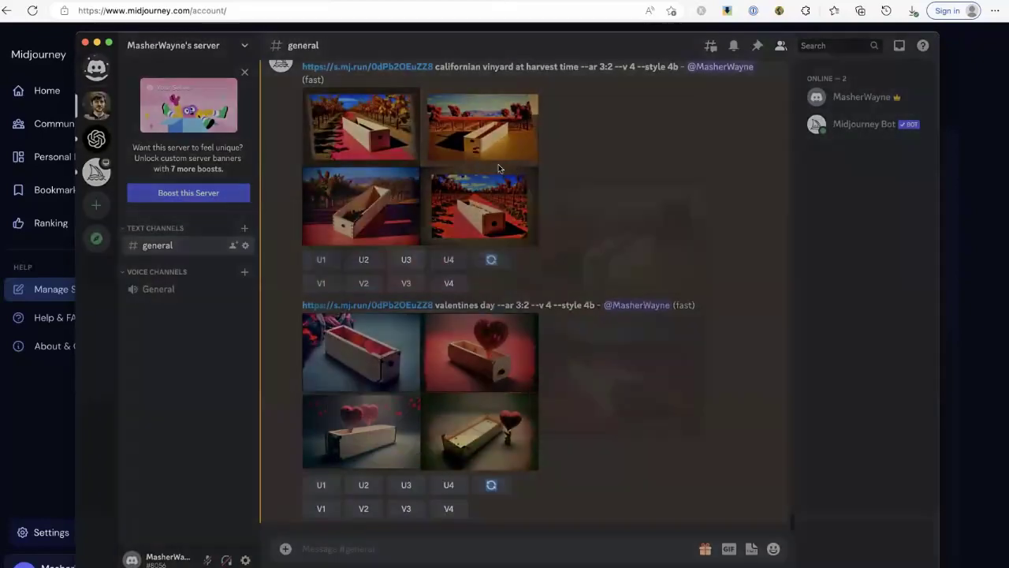
left_click(498, 164)
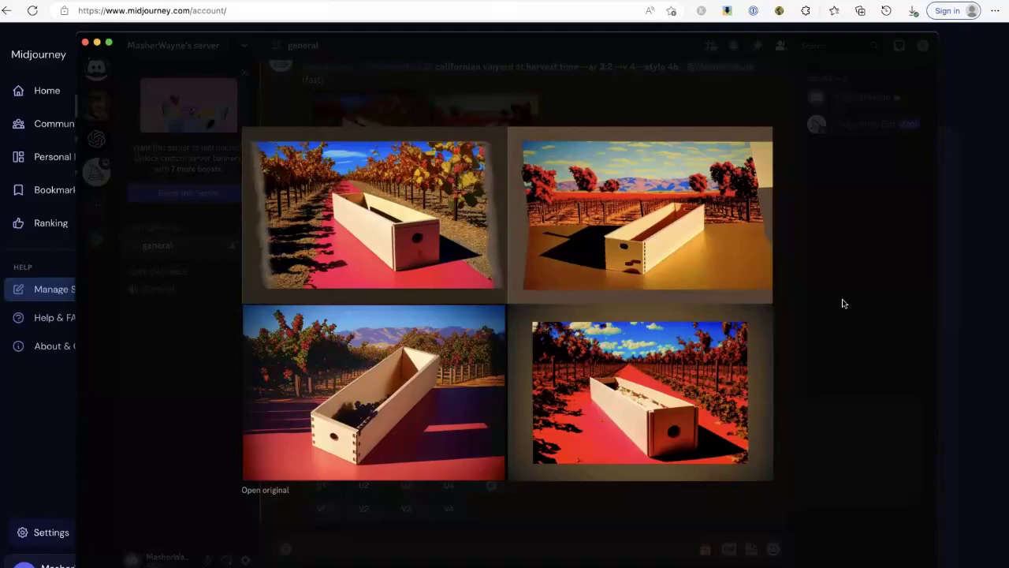
left_click(844, 294)
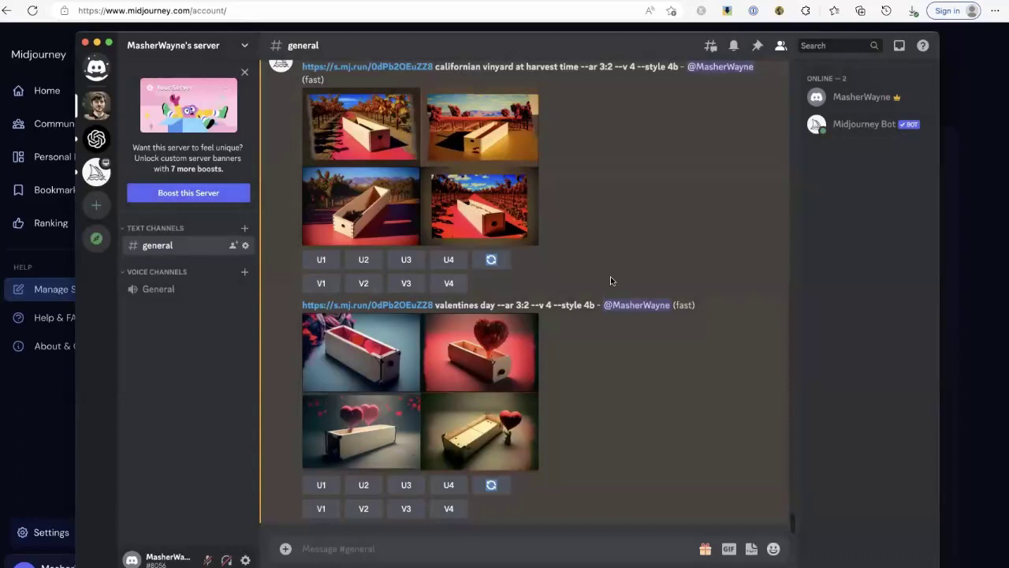
Step: Upload logo.png from the GeekOutFridays folder to the general channel
left_click(286, 550)
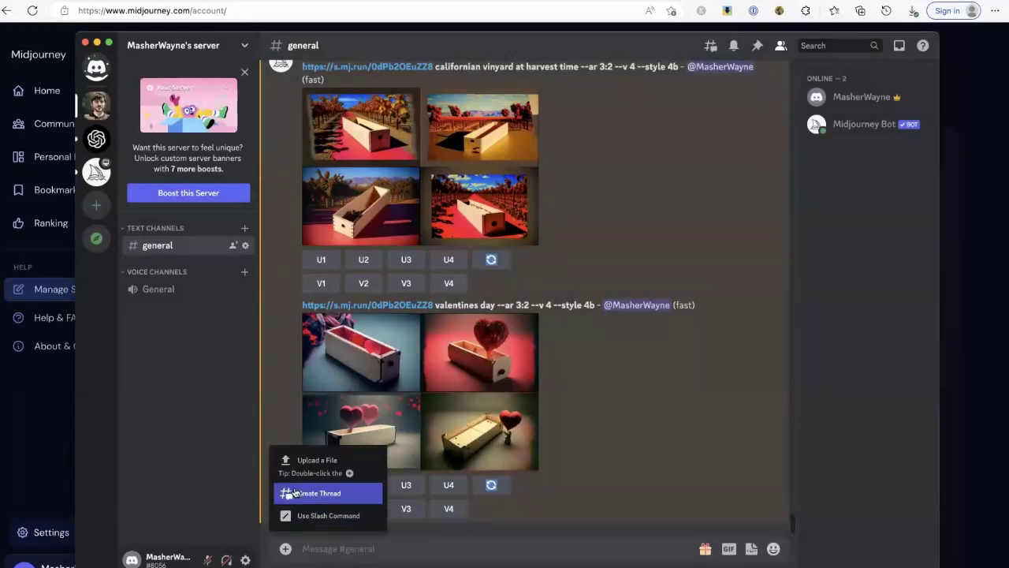
left_click(307, 463)
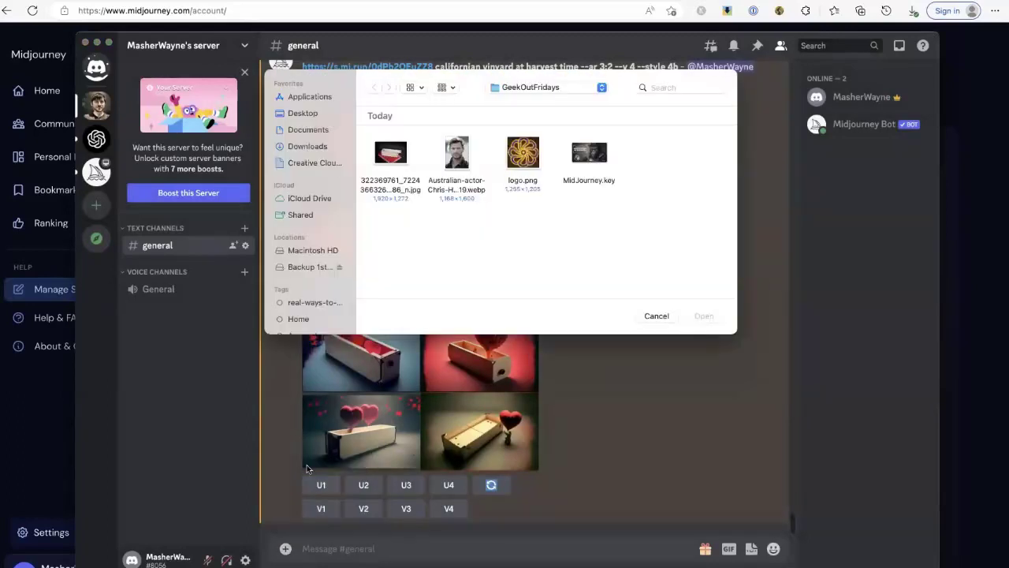
left_click(535, 156)
left_click(704, 316)
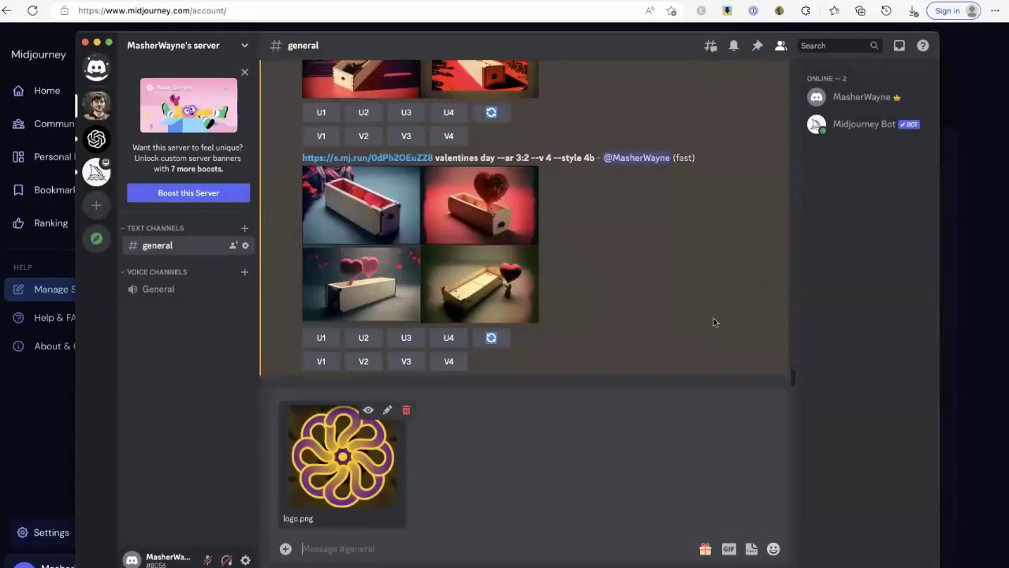
key("Return")
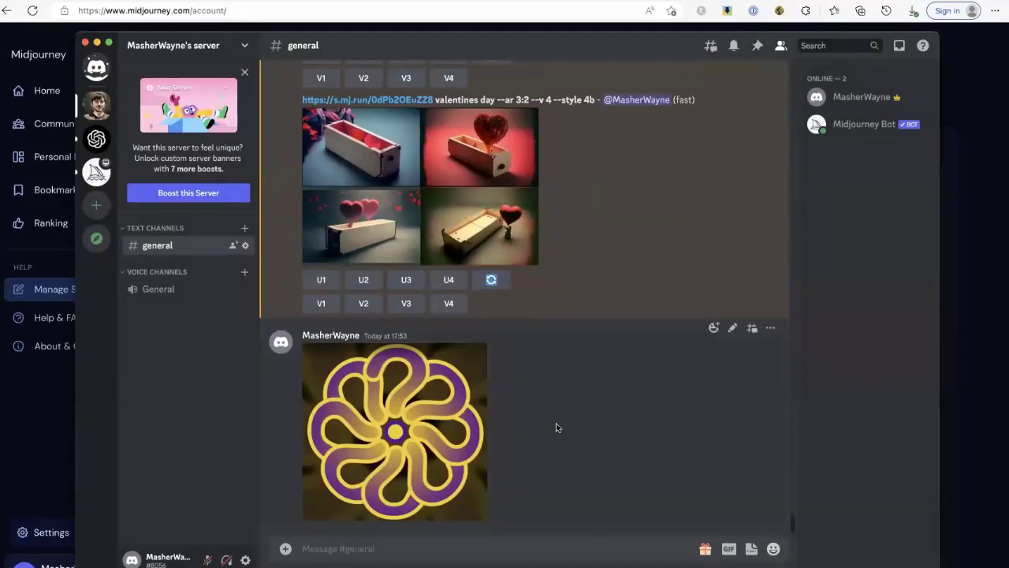
Step: Copy the link of the uploaded logo from its enlarged preview, and close the preview
left_click(417, 428)
right_click(505, 305)
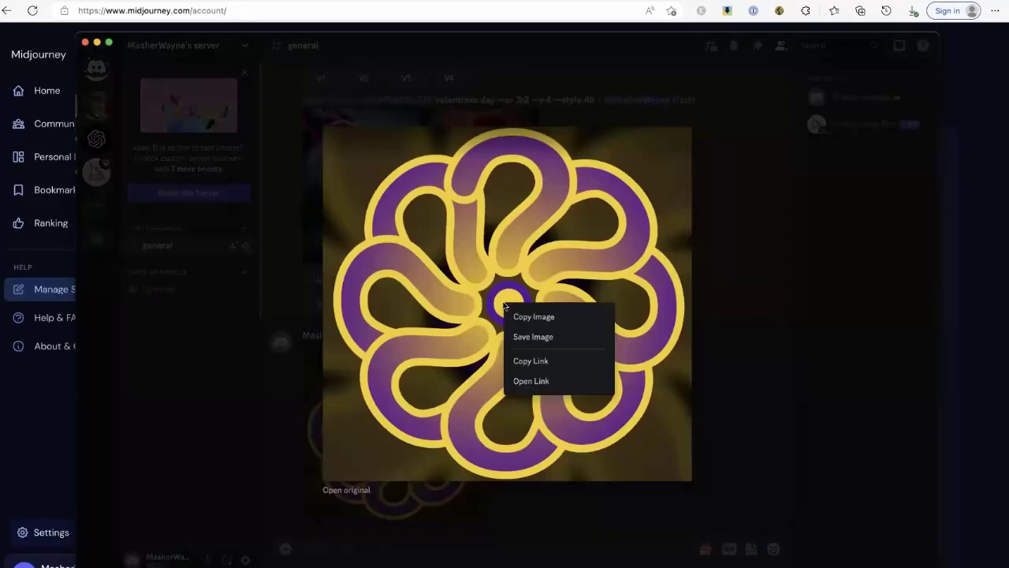
left_click(550, 363)
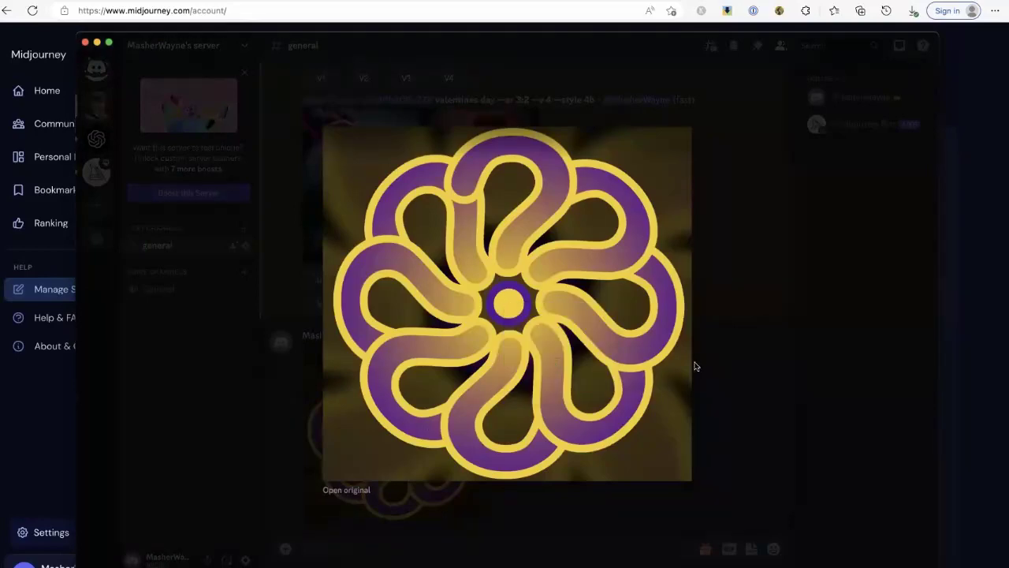
left_click(743, 349)
Step: Generate images with /imagine from the copied logo link followed by the prompt "hollywood star"
type("/imagine")
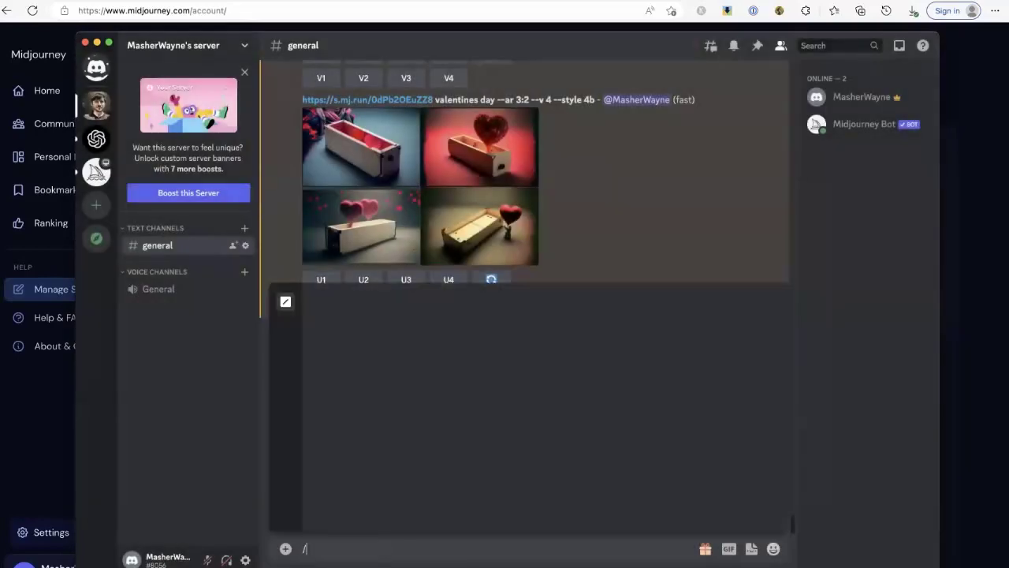
key("Tab")
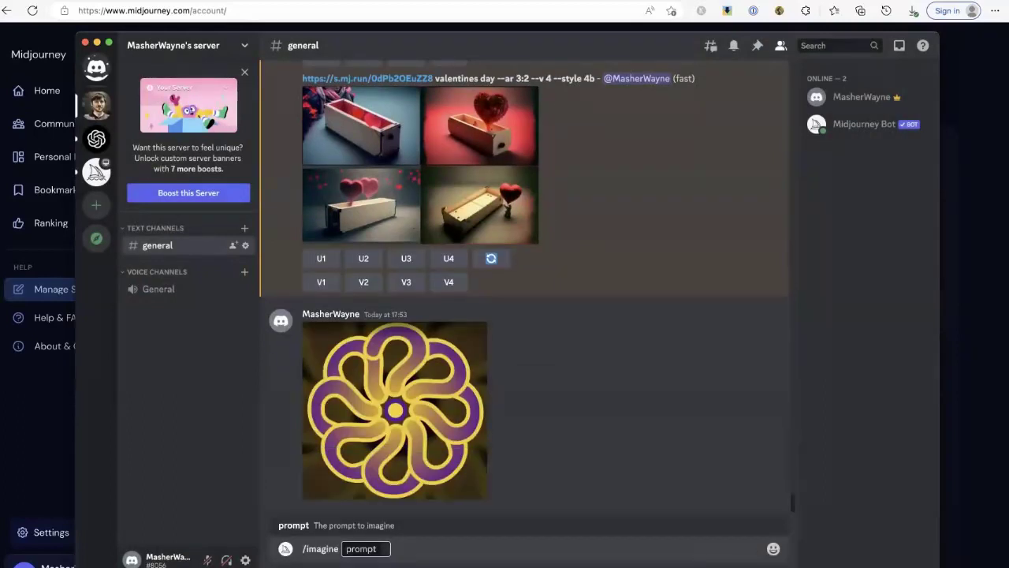
key("super+v")
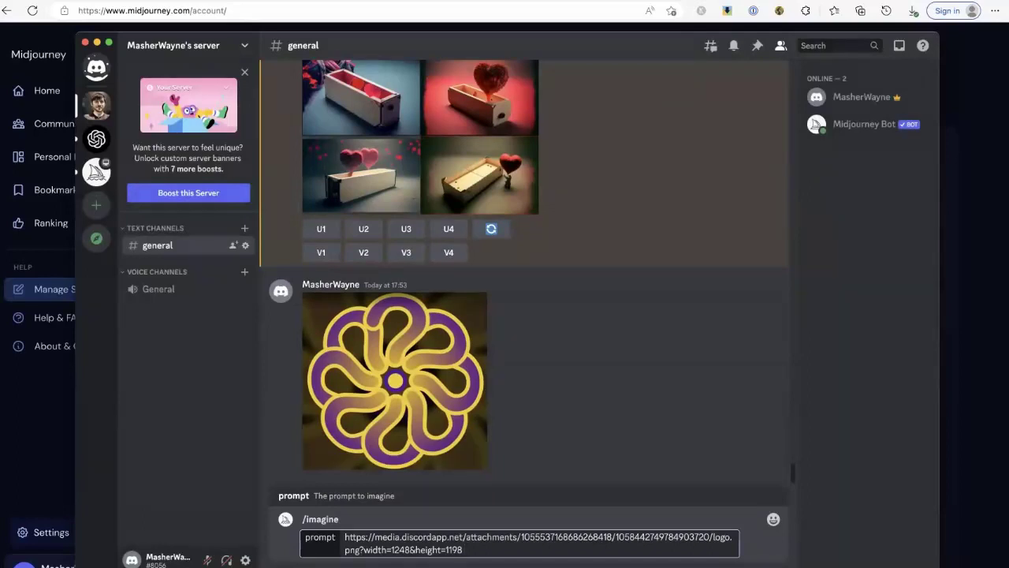
type("hollywood star")
key("Return")
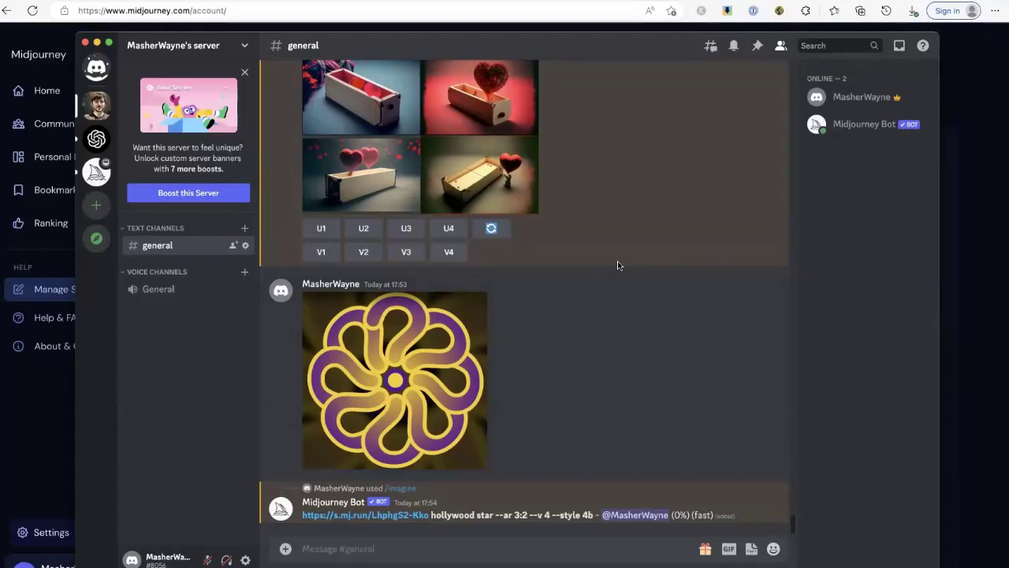
Step: Generate images with /imagine from the logo link followed by the prompt "christmas tree orniment"
type("/imagine")
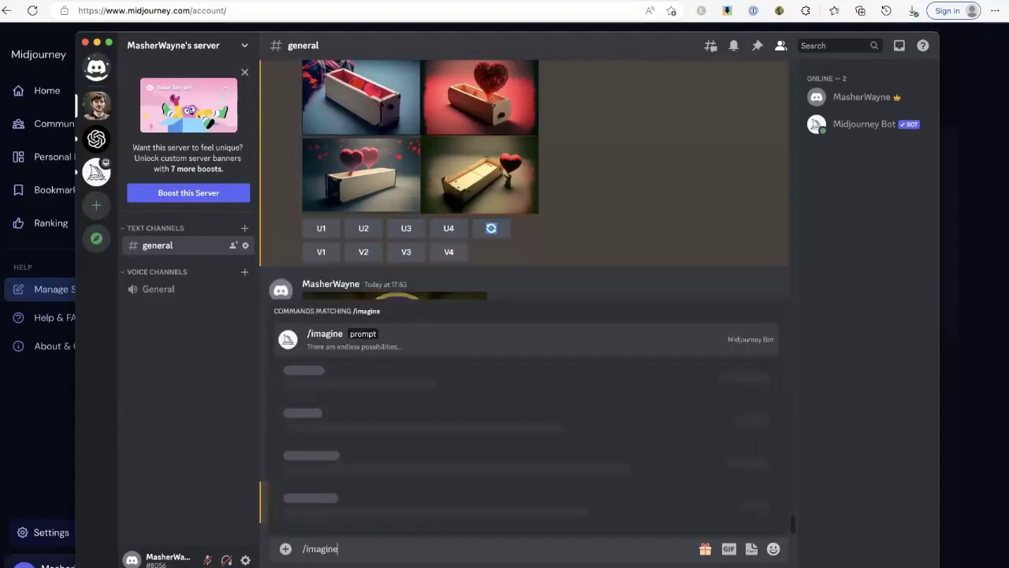
key("Return")
key("super+v")
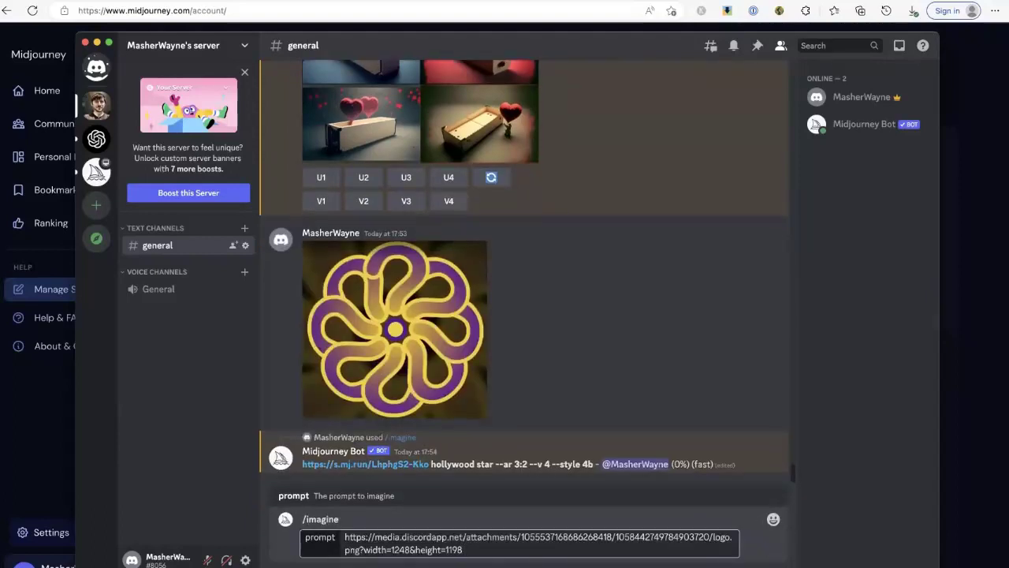
type("christmas tree orniment")
key("BackSpace")
key("BackSpace")
key("BackSpace")
key("BackSpace")
type("niment")
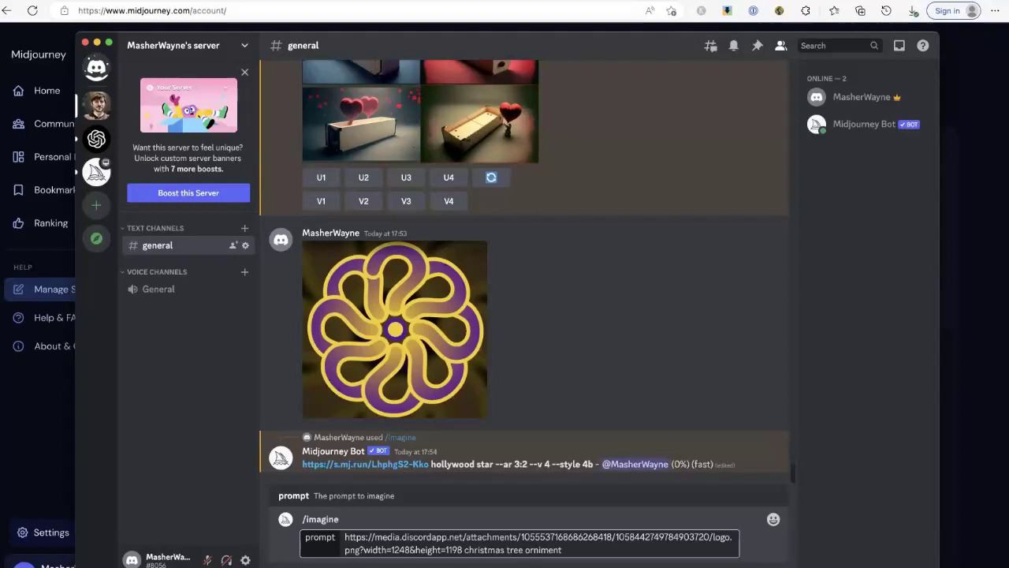
key("Return")
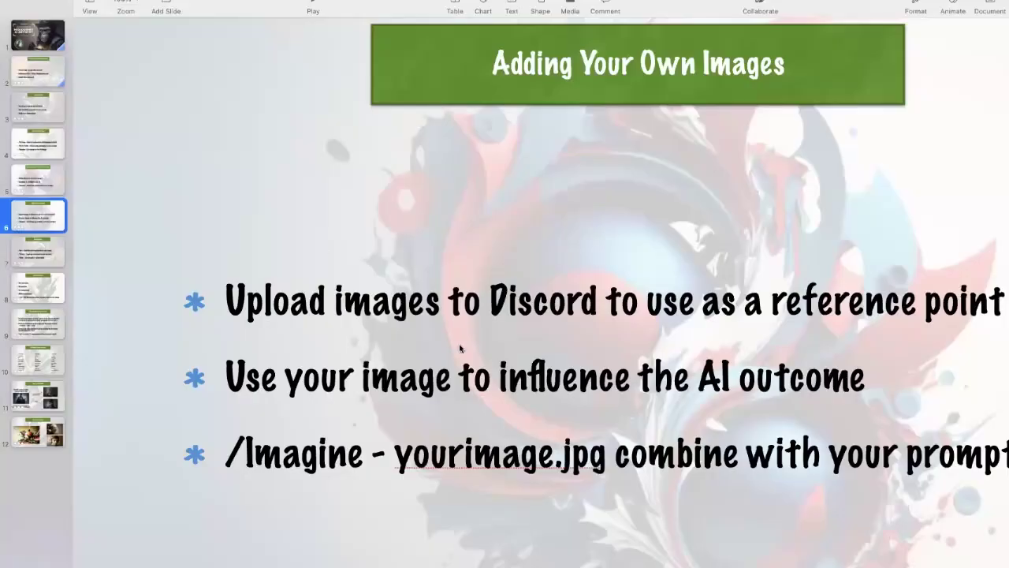
Step: In the Keynote presentation, play the slideshow from the "Useful prompts" slide
left_click(39, 258)
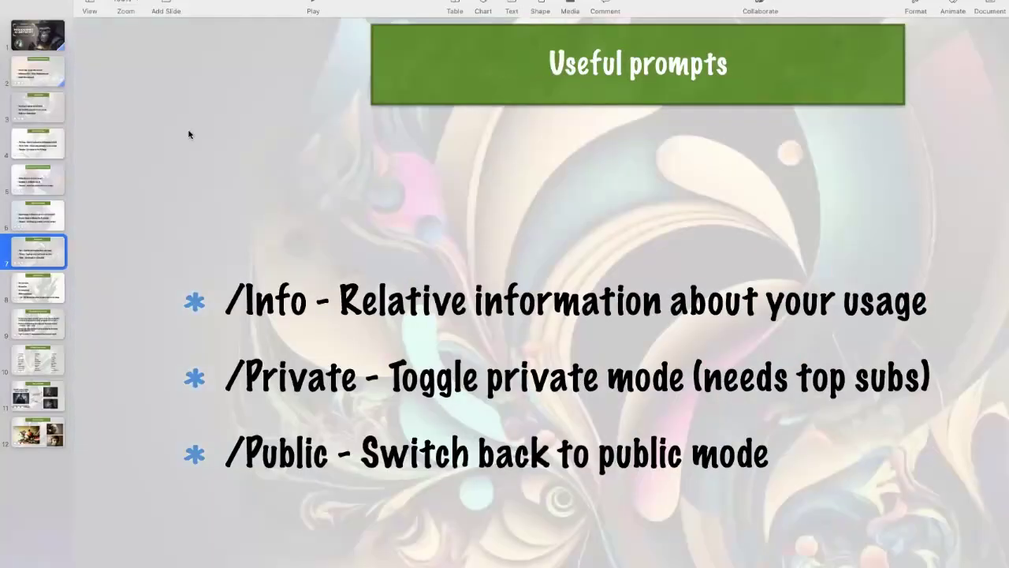
left_click(315, 6)
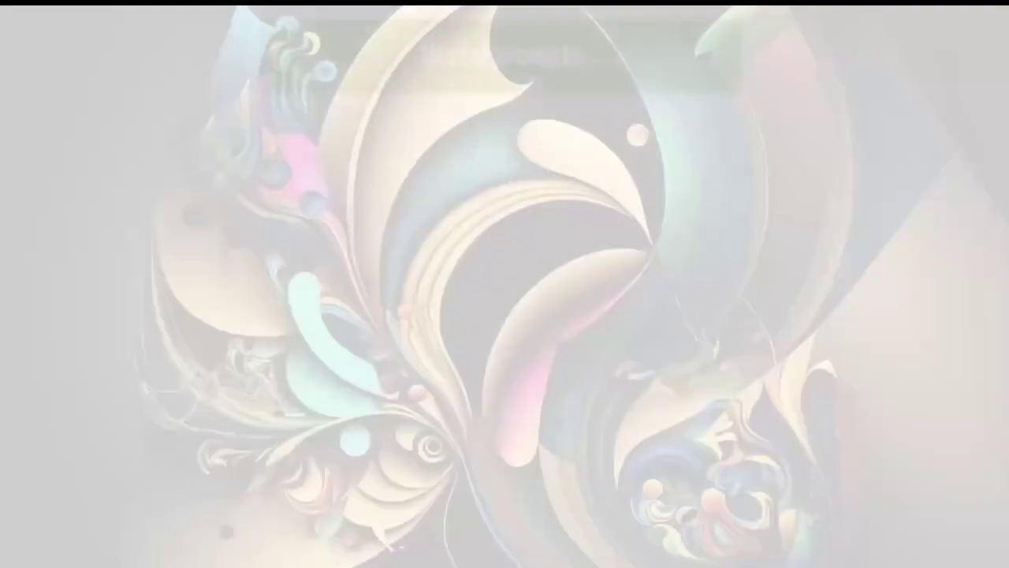
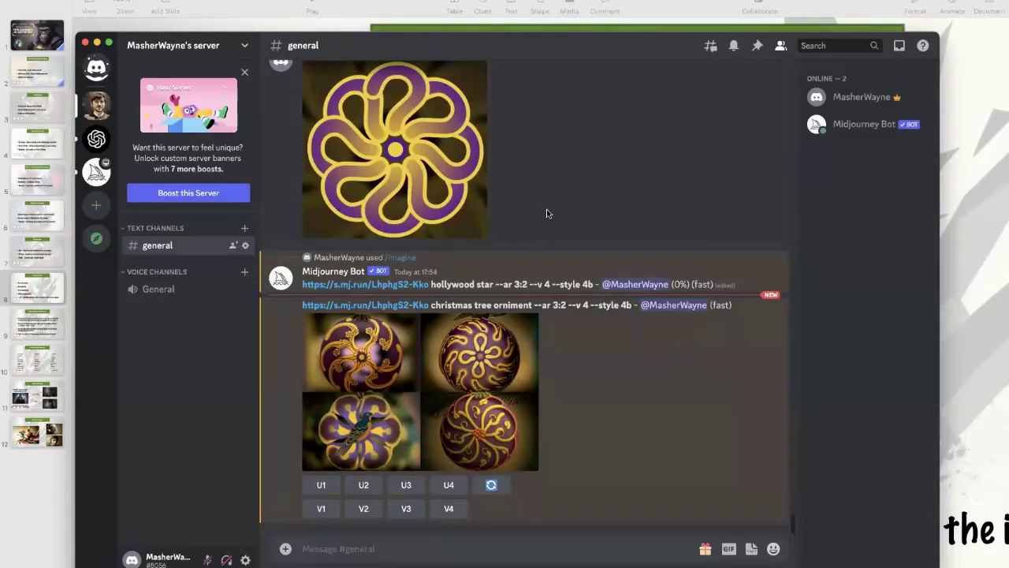
Step: Look over the logo-based results in Discord's general channel, and open general-1 on the Midjourney server
scroll(546, 208, "up", 5)
scroll(547, 209, "down", 5)
left_click(96, 172)
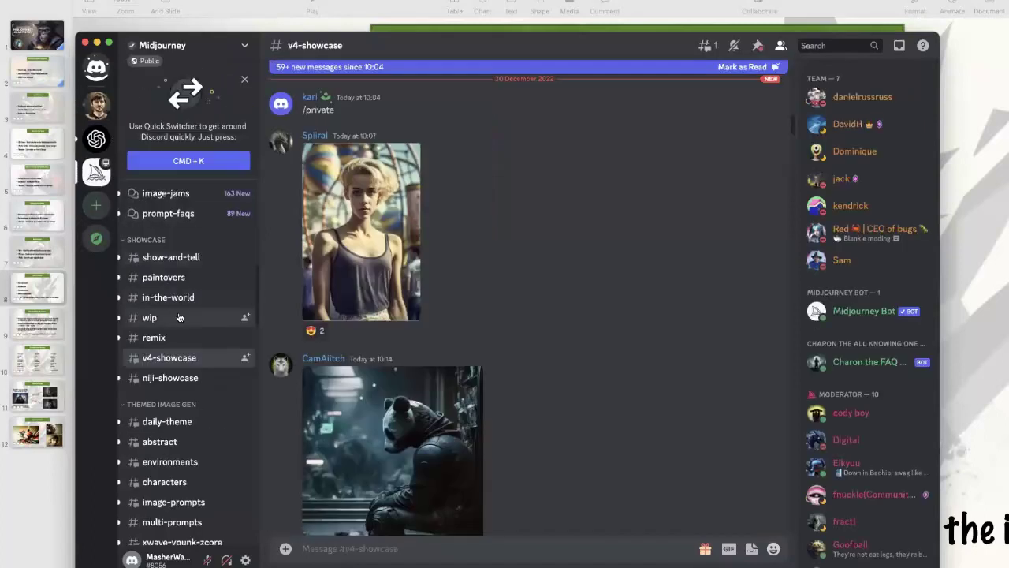
scroll(177, 314, "down", 10)
left_click(179, 311)
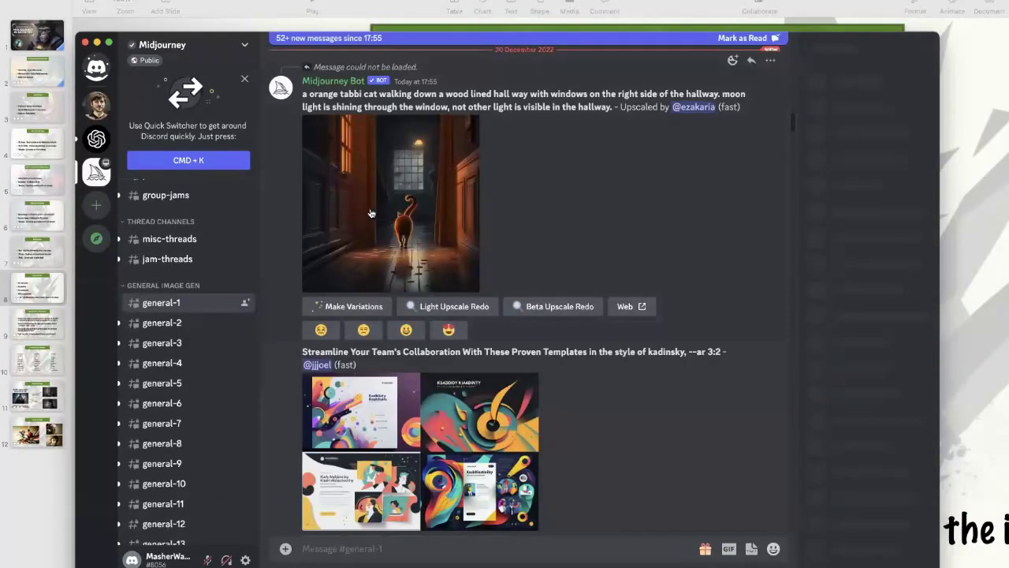
Step: Copy the full prompt text of the upscaled orange tabby cat hallway image in general-1, and clear the selection
scroll(411, 217, "up", 1)
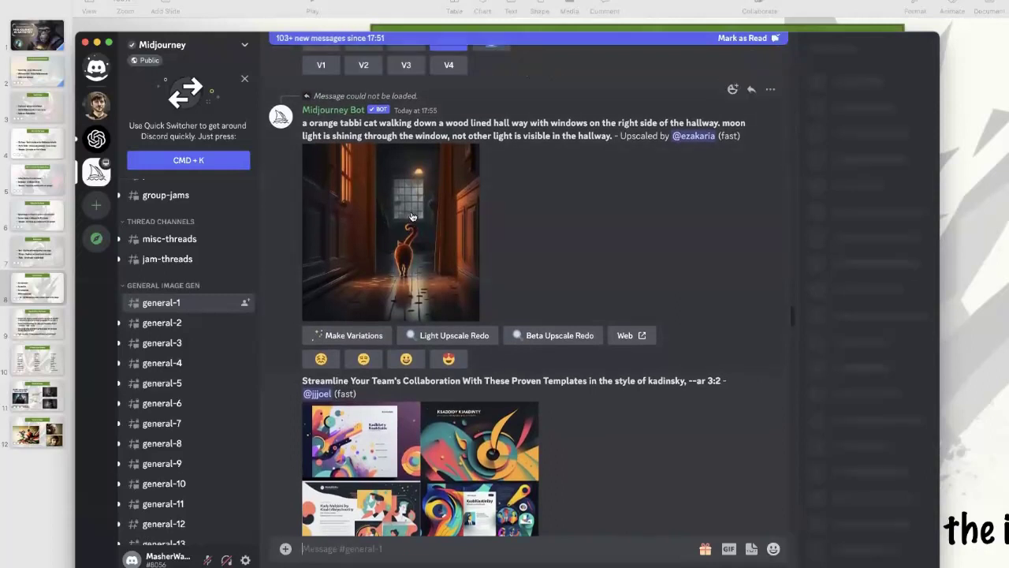
left_click_drag(612, 166, 314, 155)
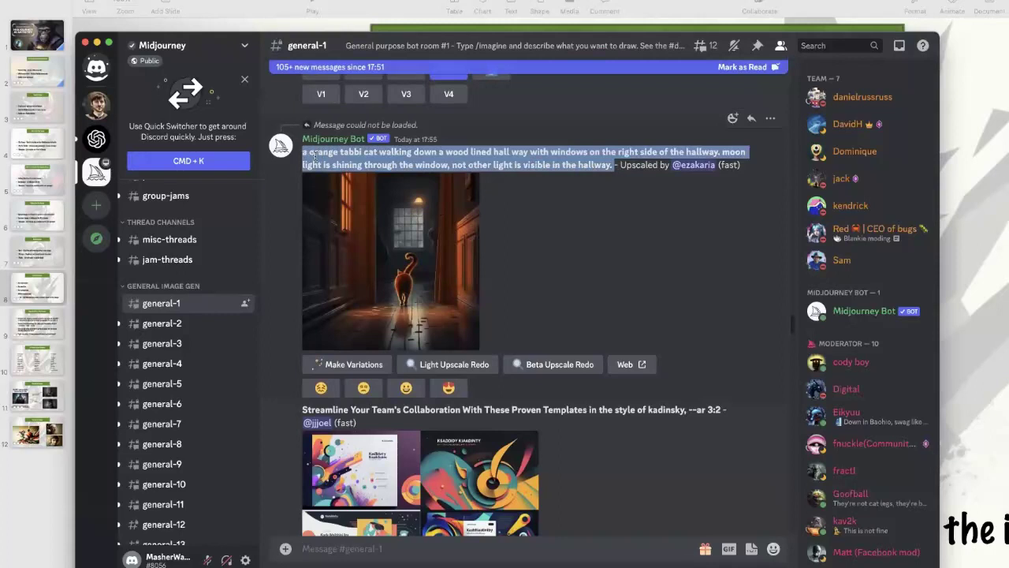
right_click(316, 155)
left_click(339, 170)
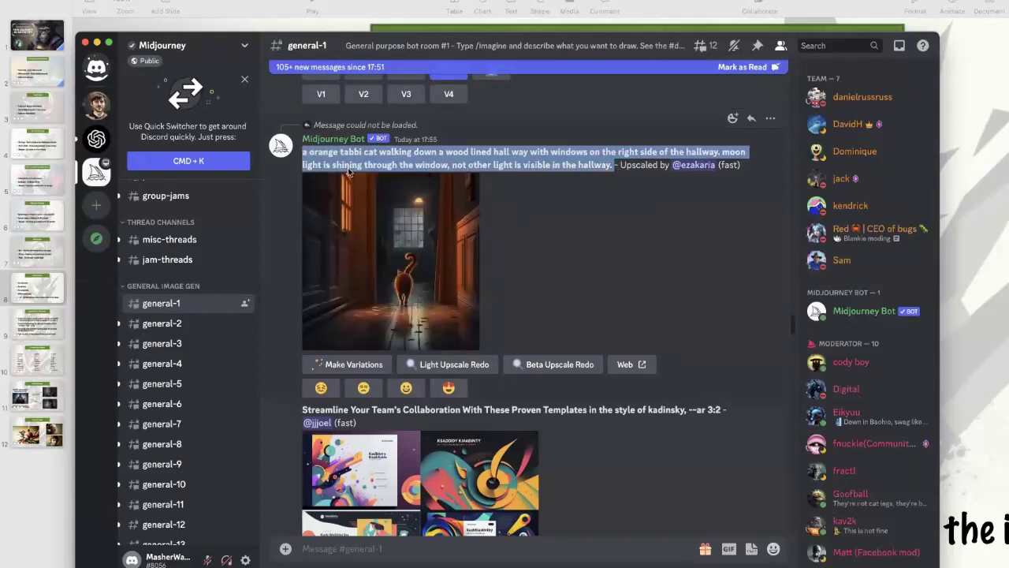
left_click(529, 226)
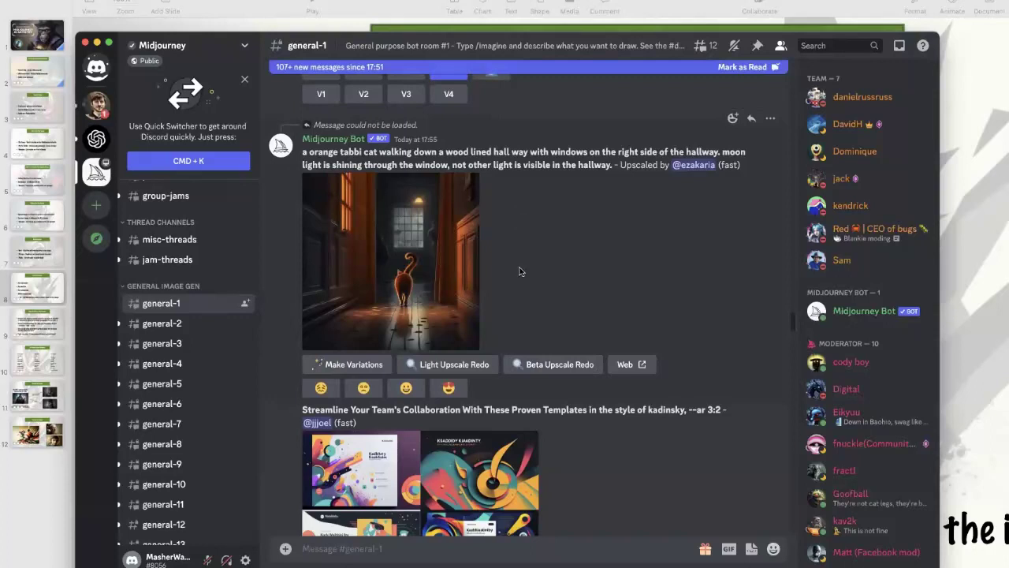
Step: Browse the prompts and images posted in general-1, viewing the "cartoon girl character doing the shopping" image enlarged
scroll(519, 271, "down", 1)
scroll(519, 271, "up", 2)
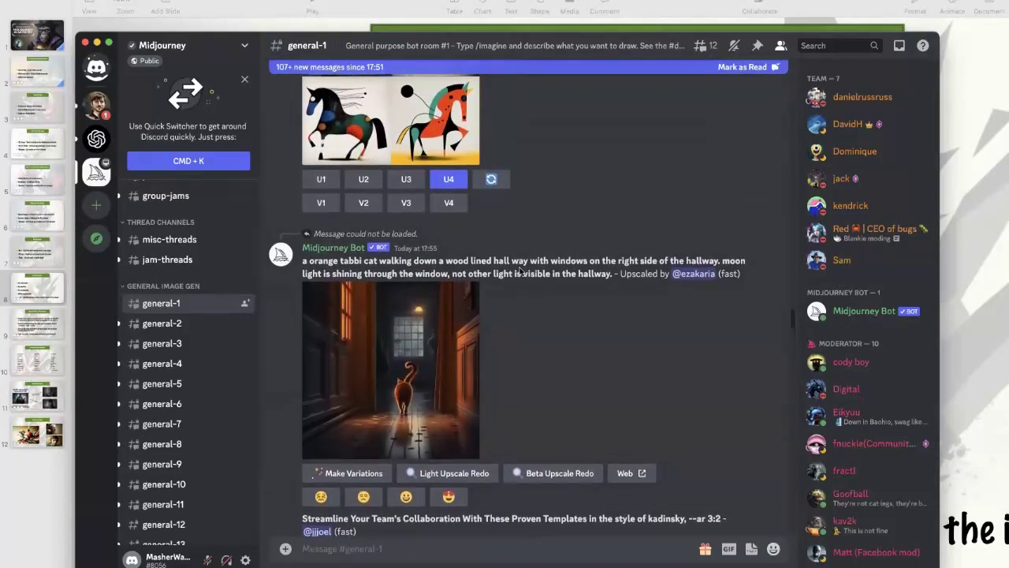
scroll(519, 271, "down", 1)
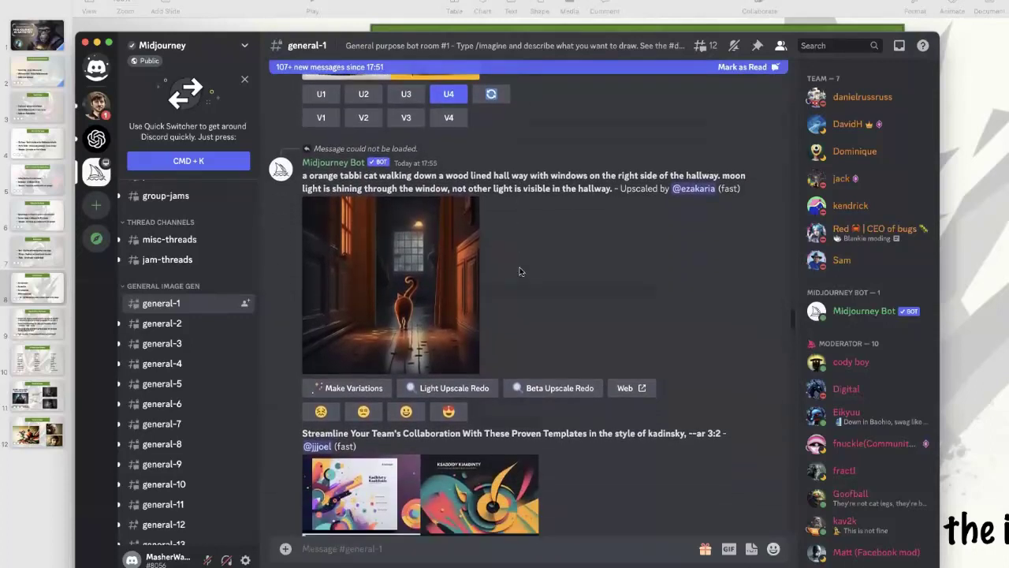
scroll(518, 271, "down", 8)
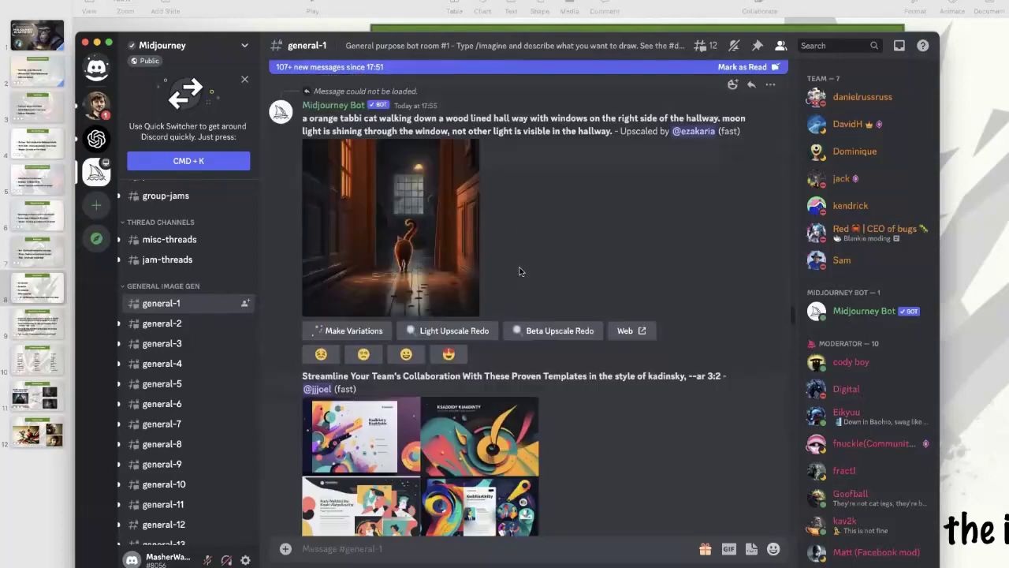
scroll(519, 271, "down", 5)
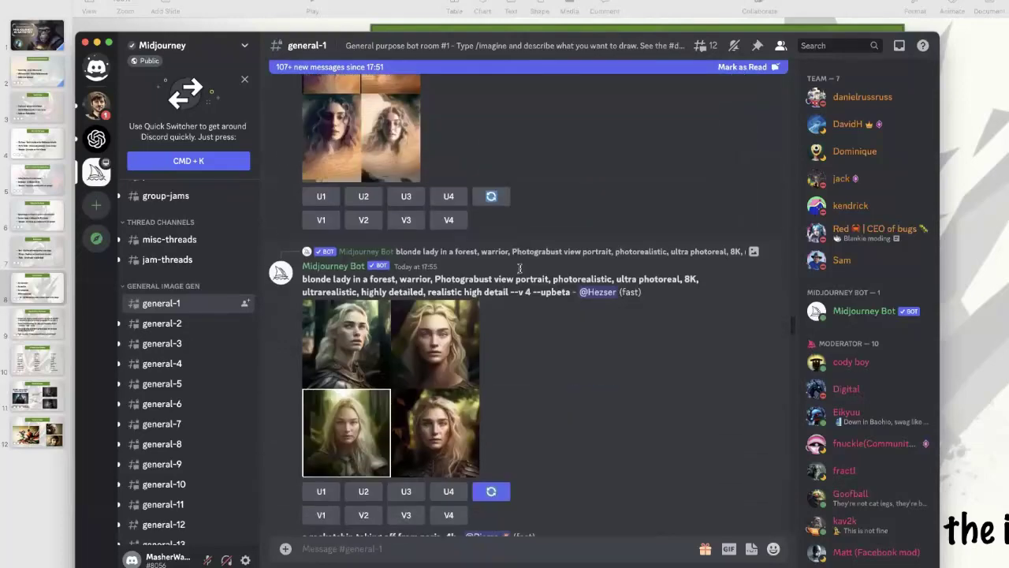
scroll(519, 271, "down", 9)
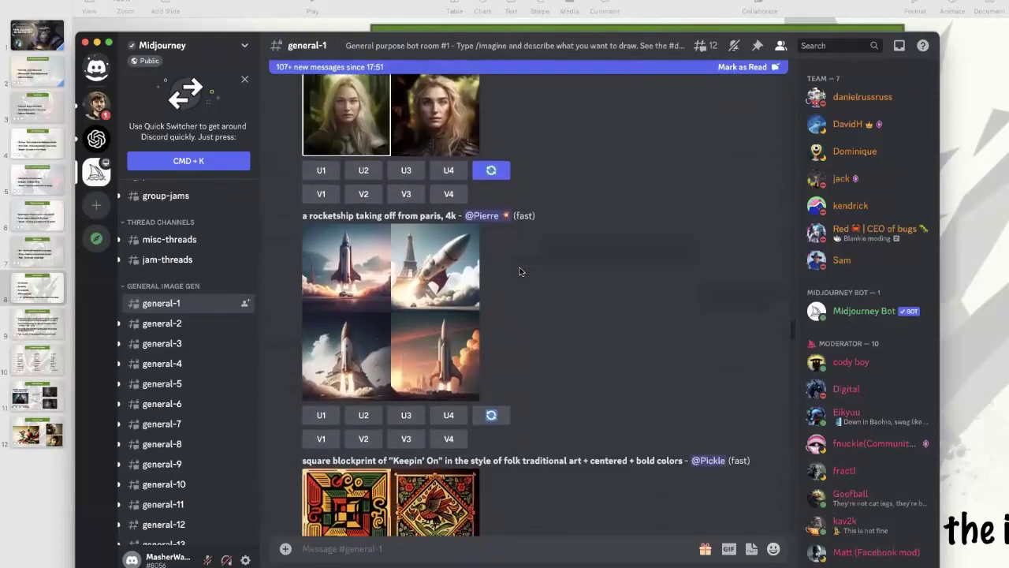
scroll(519, 272, "down", 3)
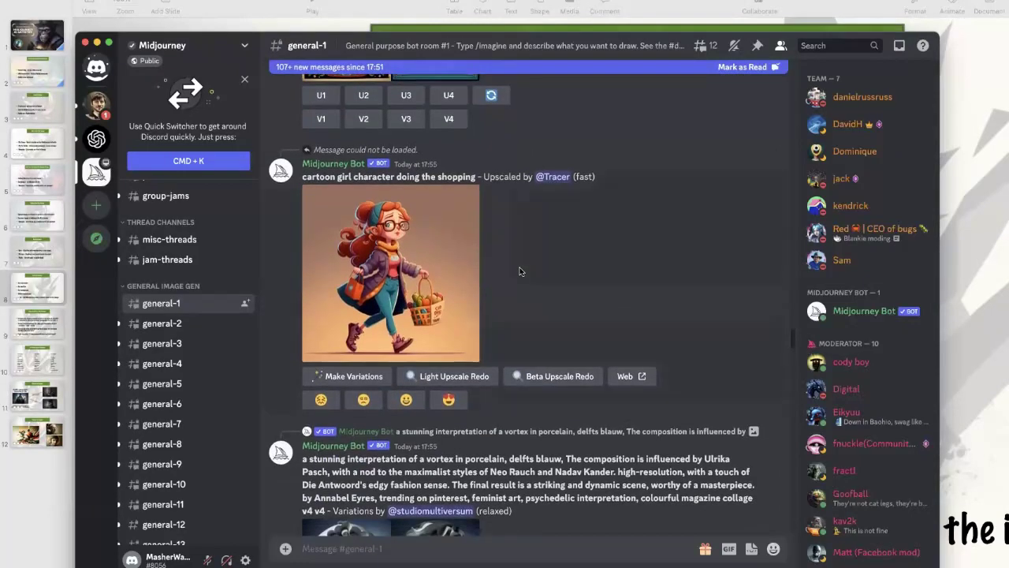
left_click(375, 248)
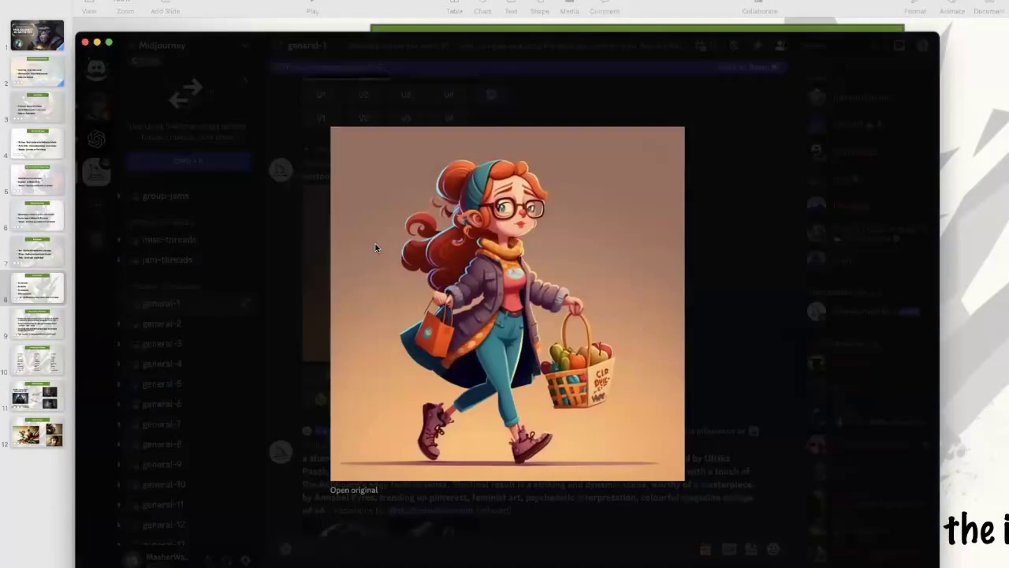
left_click(709, 256)
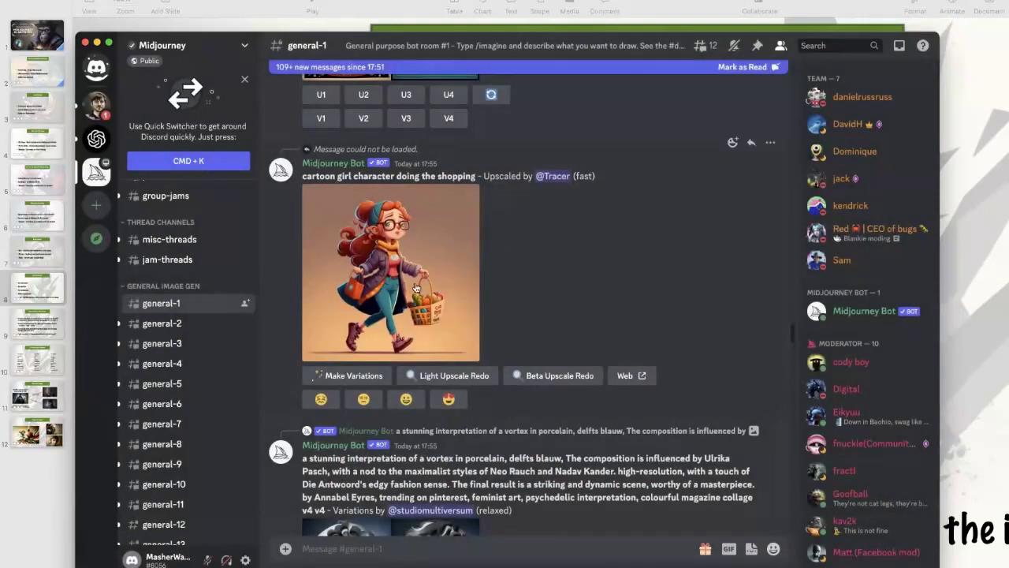
scroll(573, 281, "down", 10)
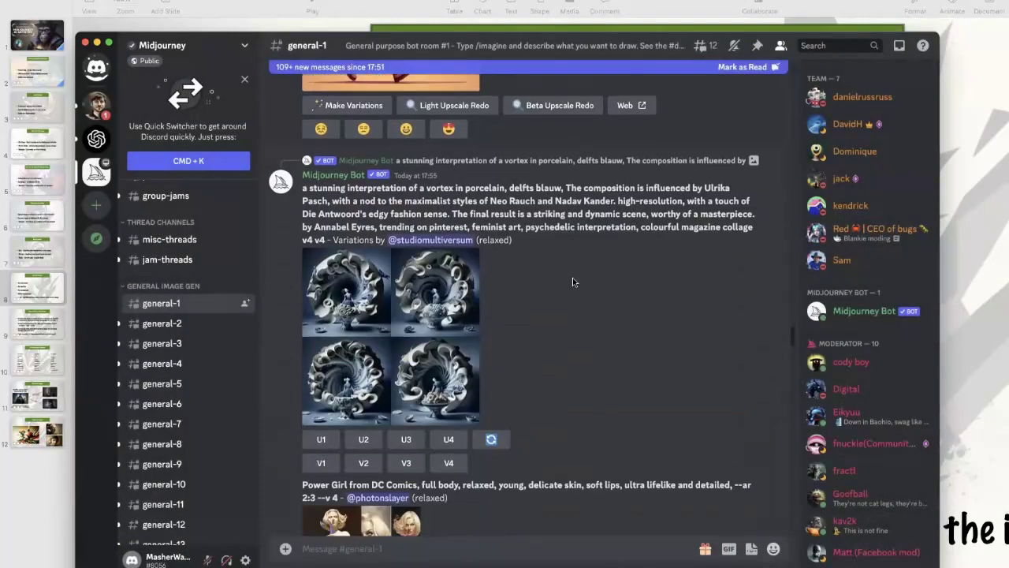
Step: View the upscaled orange tabby cat hallway image in general-1 enlarged, and close the enlarged view
scroll(572, 278, "down", 15)
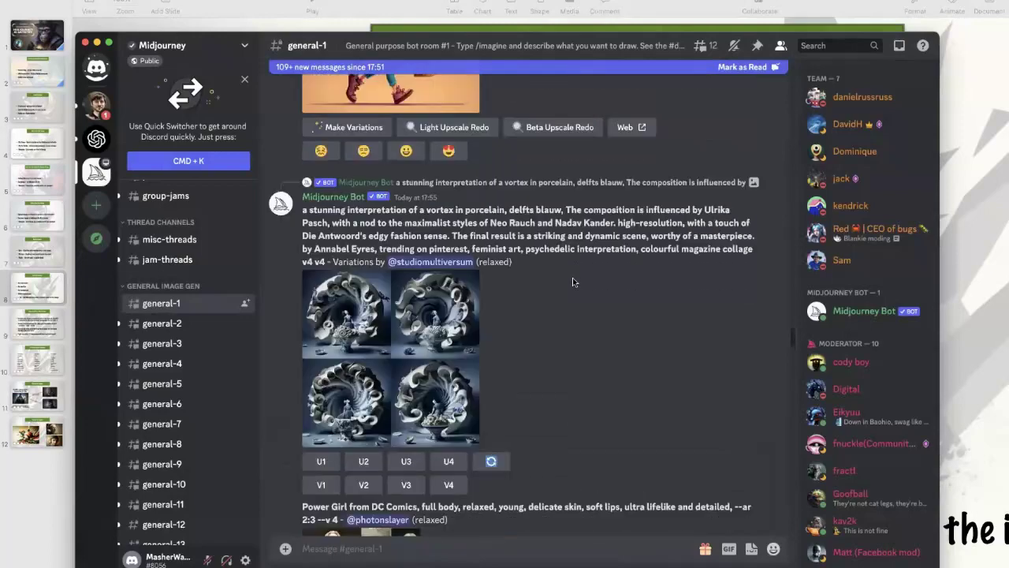
scroll(573, 277, "up", 4)
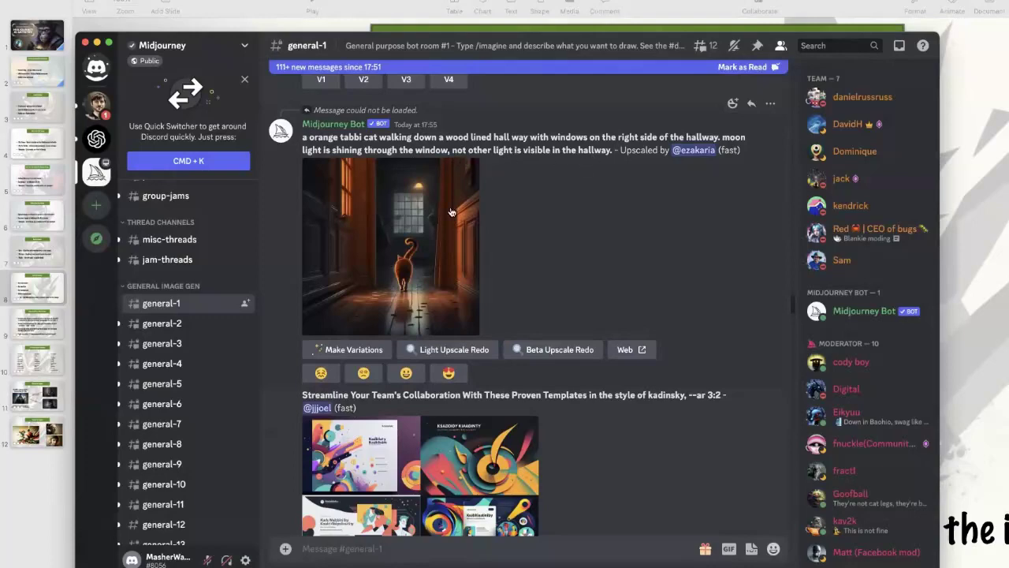
left_click(406, 260)
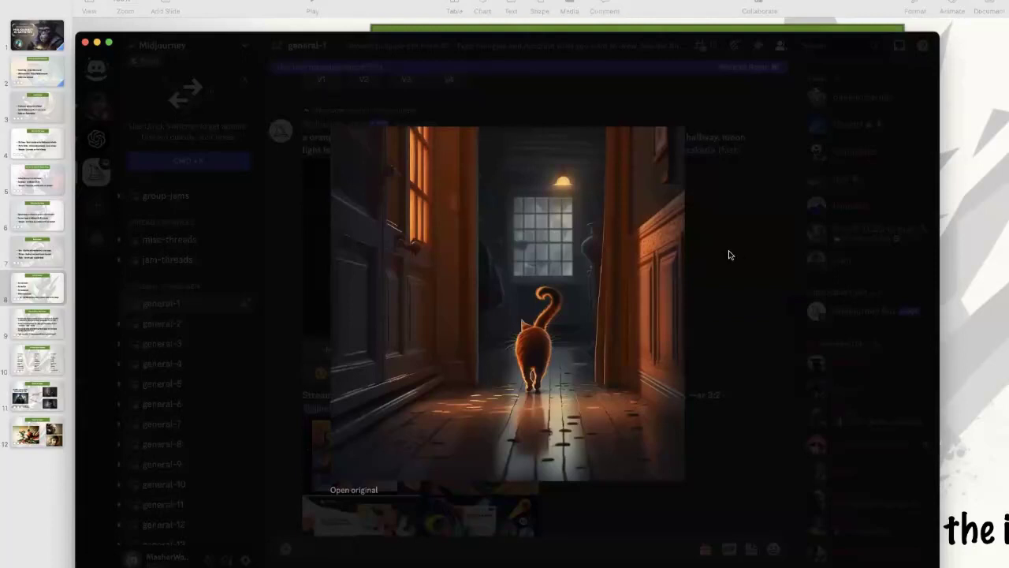
left_click(729, 254)
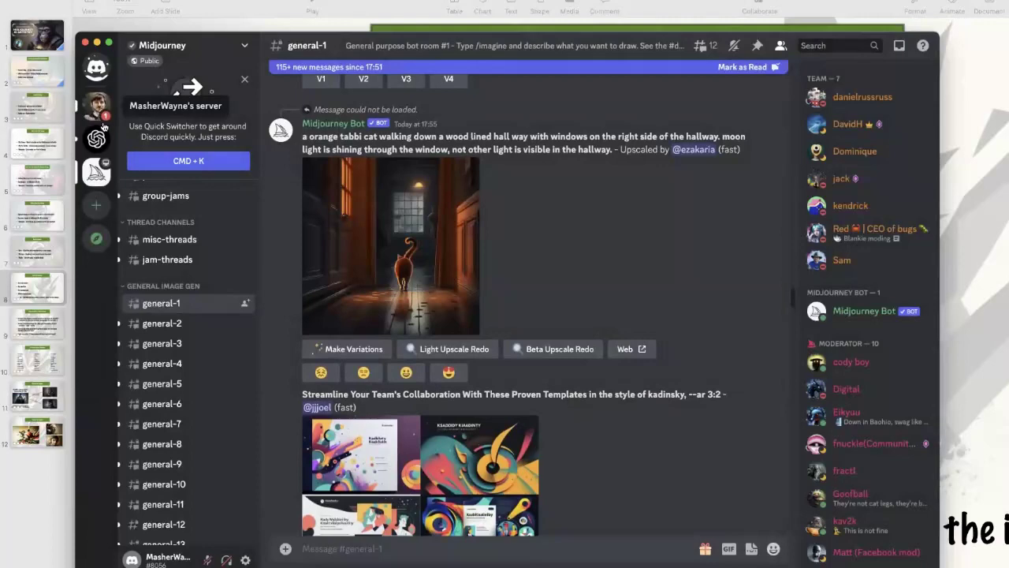
Step: Open the personal server's general channel, view the "hollywood star" image grid enlarged, and close it
left_click(95, 107)
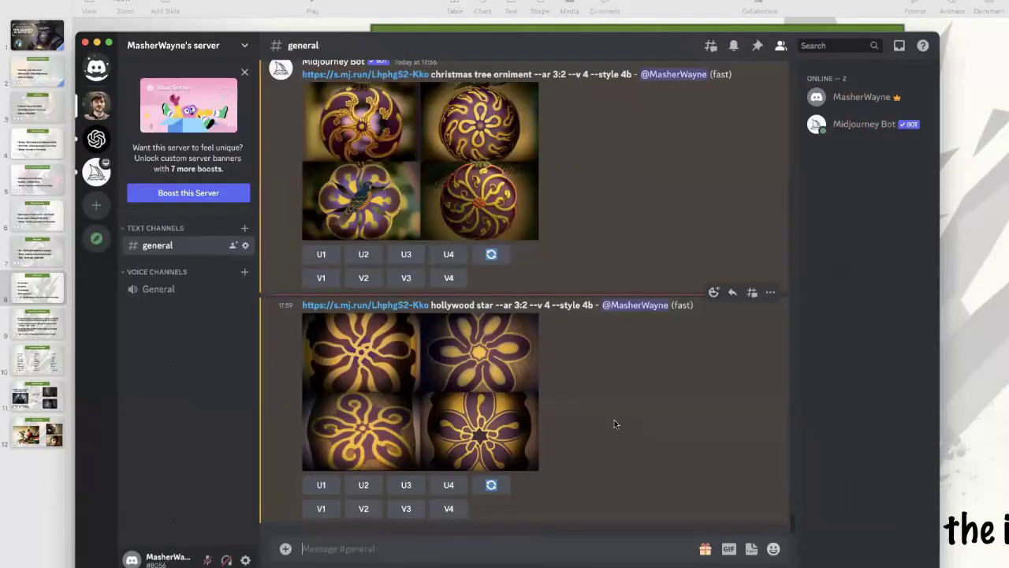
left_click(390, 391)
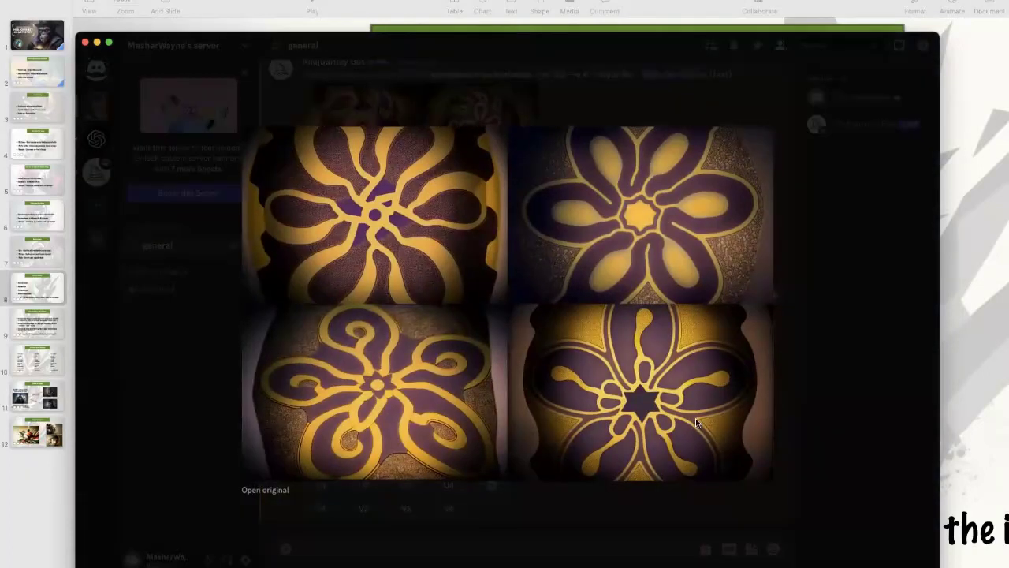
left_click(800, 329)
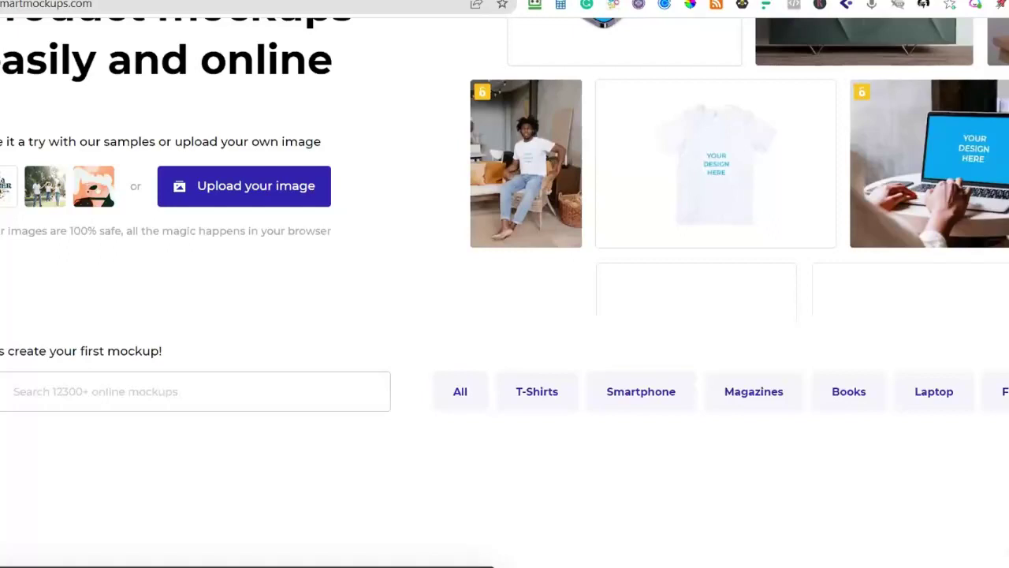
Step: On smartmockups.com in the browser, upload the PNG of the ape in a top hat from Downloads to preview it on the mockups
scroll(268, 305, "up", 1)
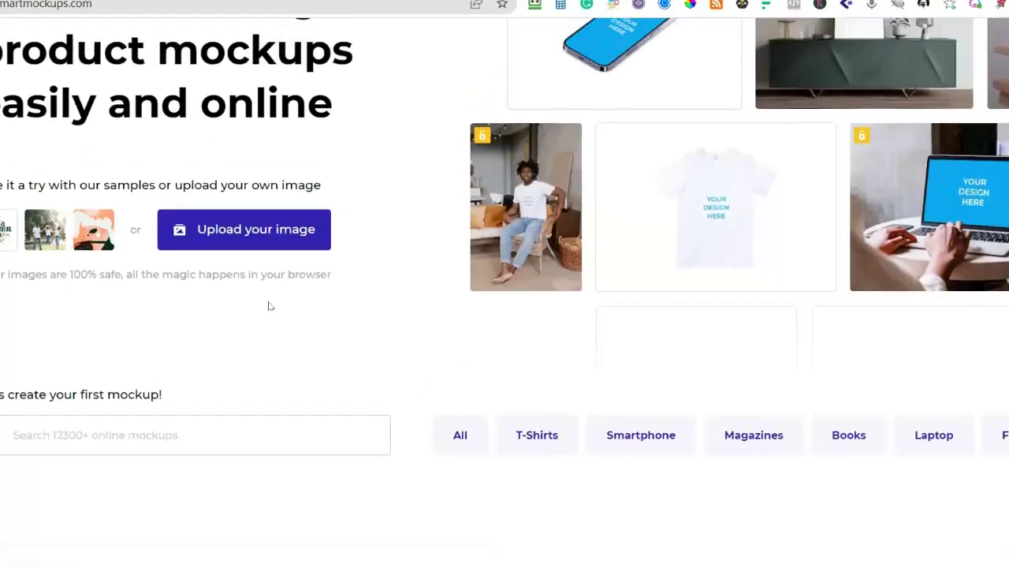
scroll(268, 305, "up", 3)
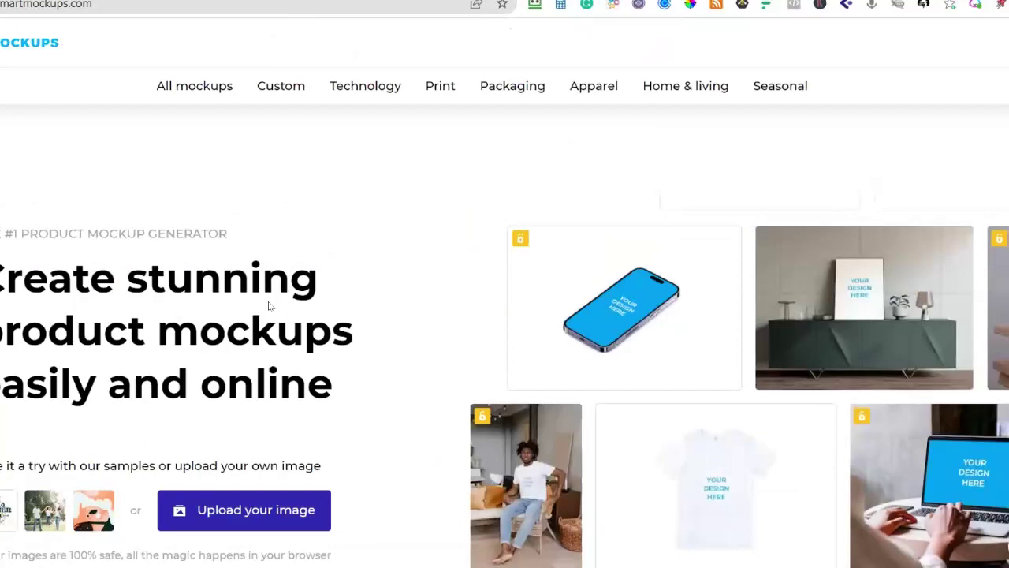
scroll(268, 305, "down", 2)
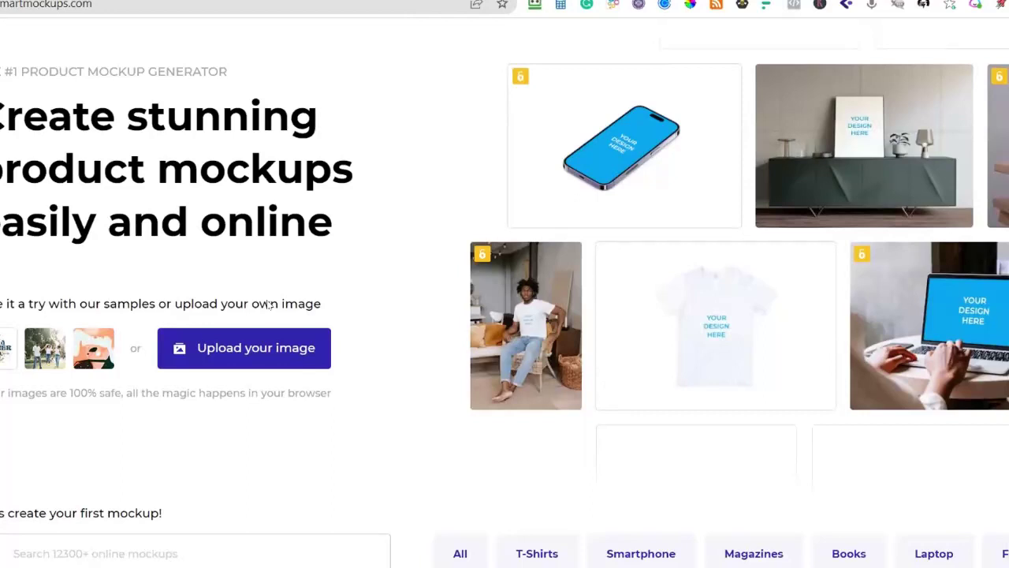
left_click(279, 357)
left_click(332, 252)
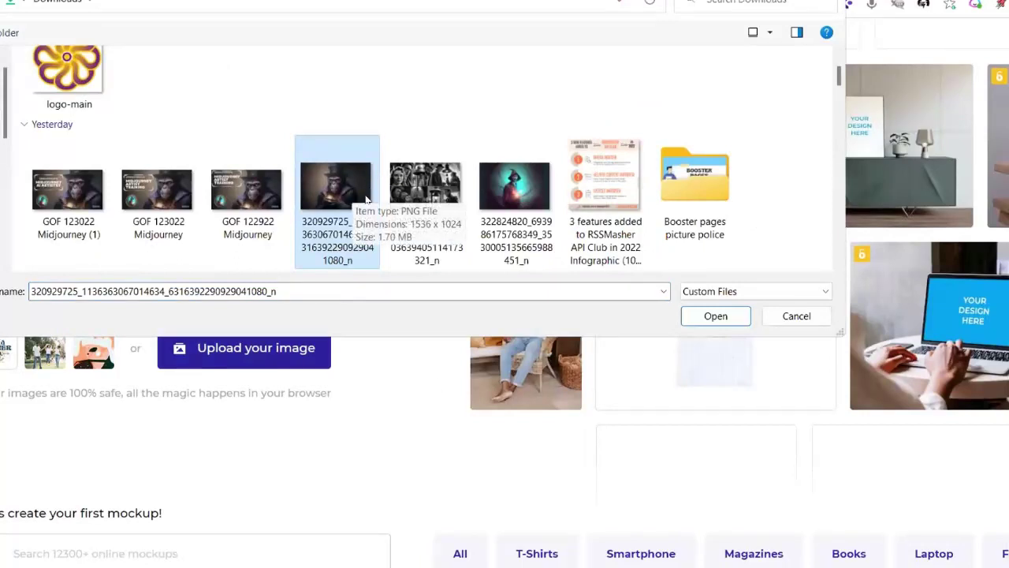
left_click(725, 319)
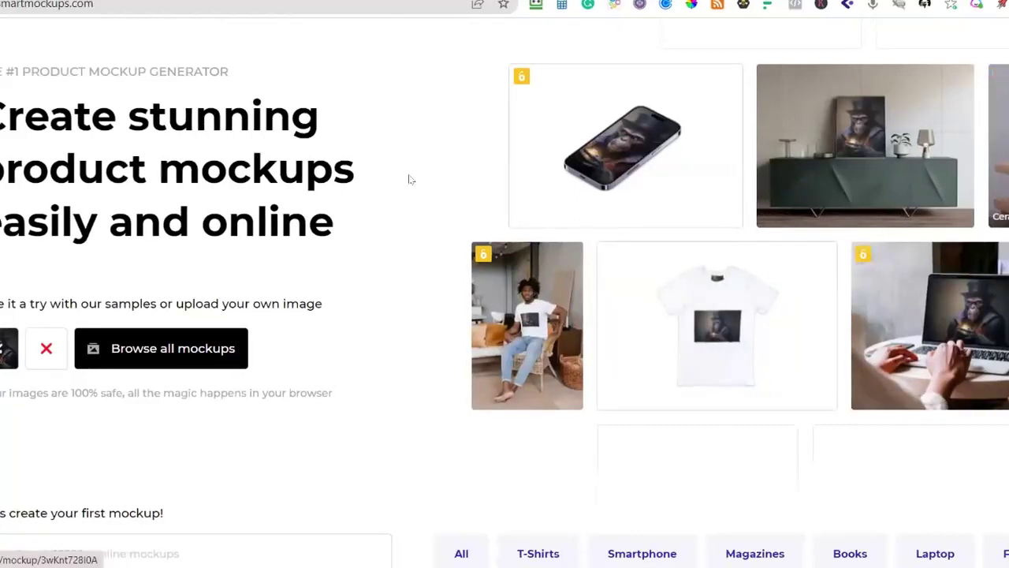
Step: Open the Mugs category from the mockup categories on the Smartmockups home page
scroll(410, 189, "down", 3)
scroll(427, 221, "down", 2)
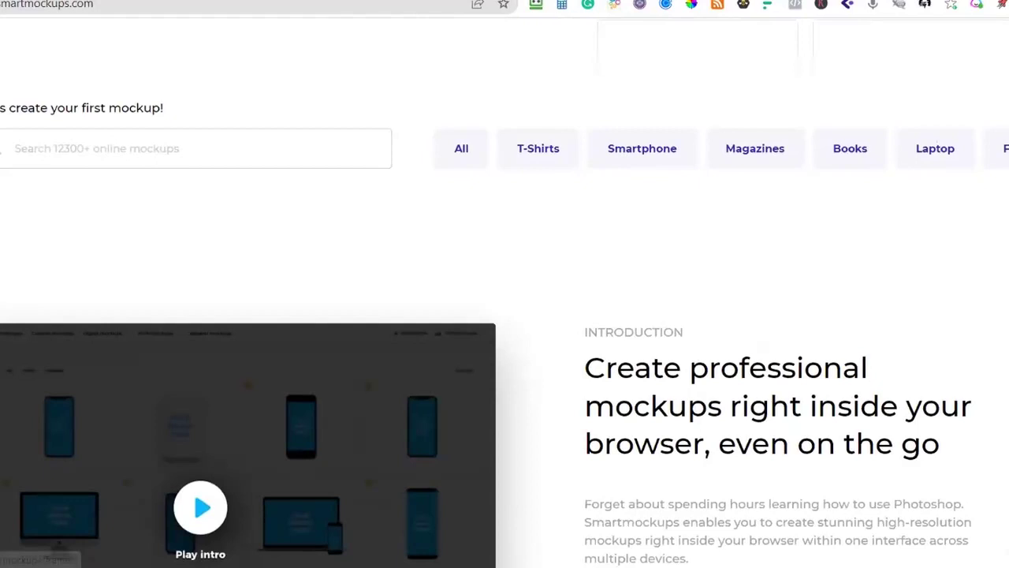
left_click(1003, 148)
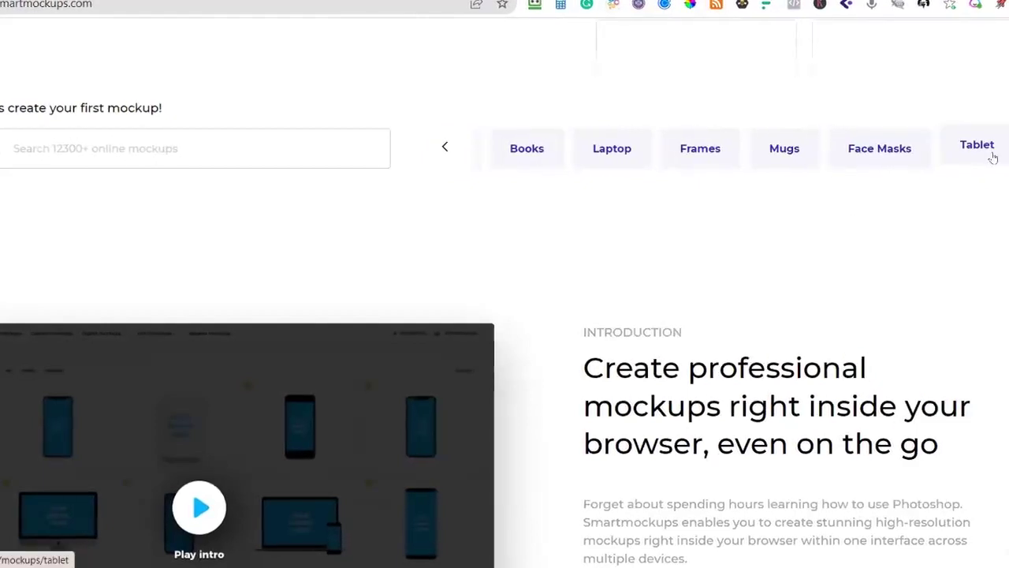
left_click(784, 148)
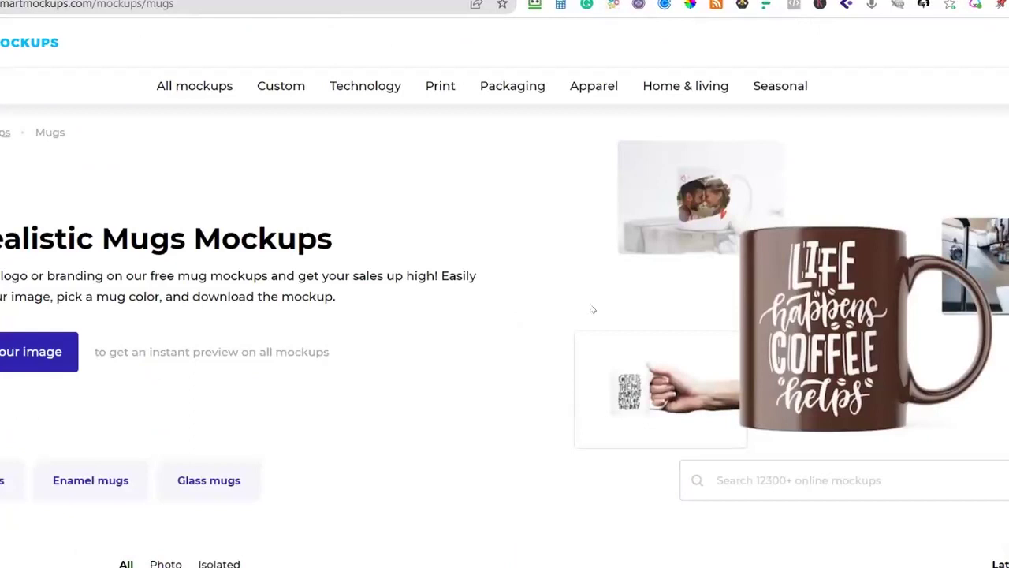
Step: Upload the PNG of the ape in a top hat from Downloads to preview it on the mug mockups
scroll(579, 365, "down", 2)
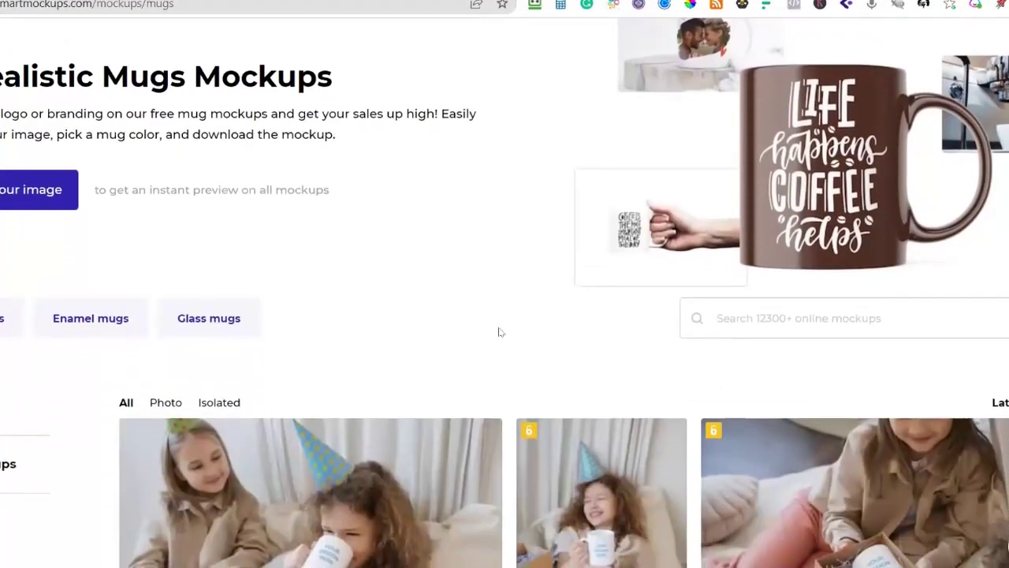
left_click(31, 189)
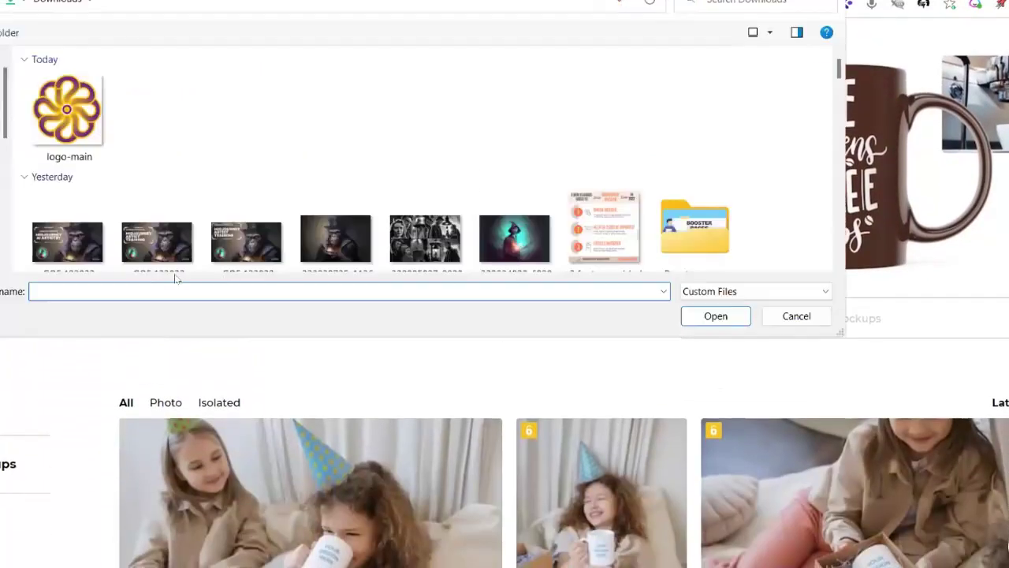
left_click(335, 249)
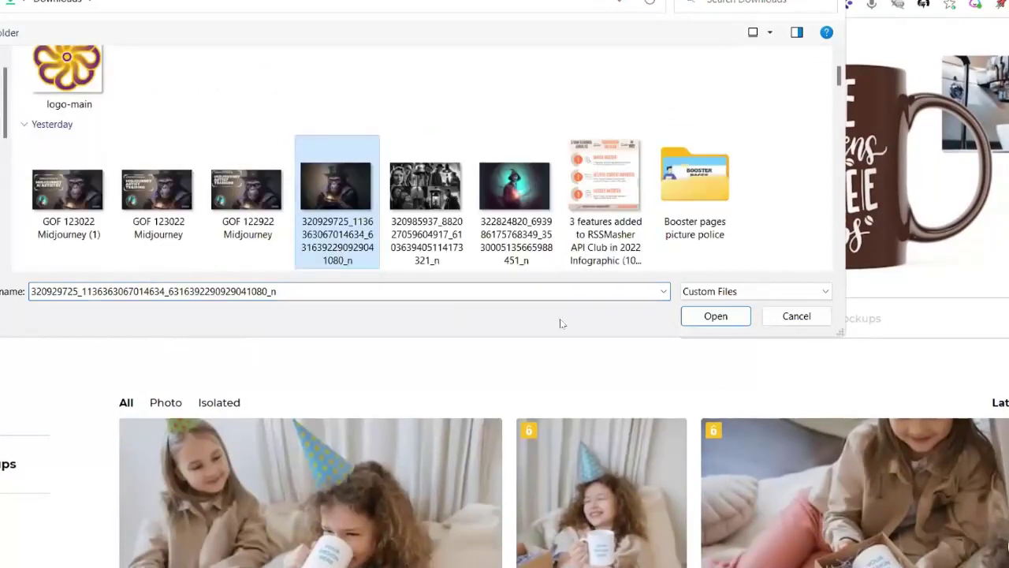
left_click(713, 315)
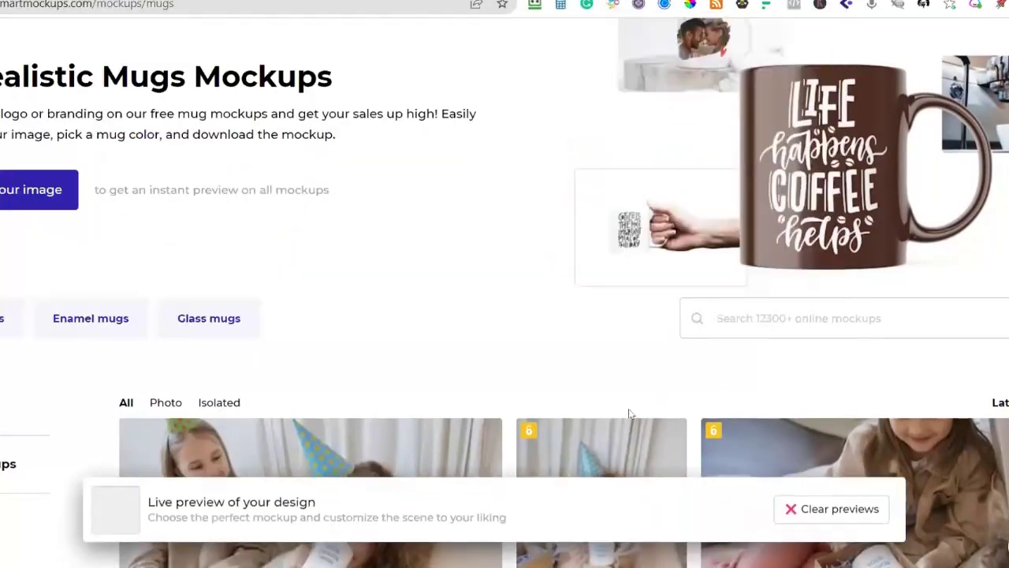
Step: Look through the mug mockups with the ape design applied, and open the Posters mockup category
scroll(607, 307, "down", 2)
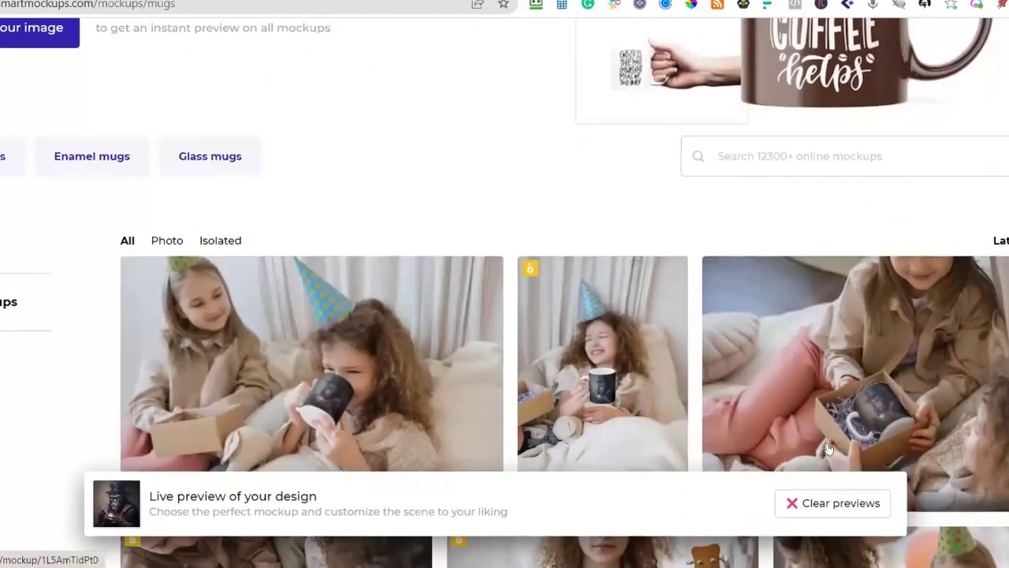
scroll(326, 292, "down", 1)
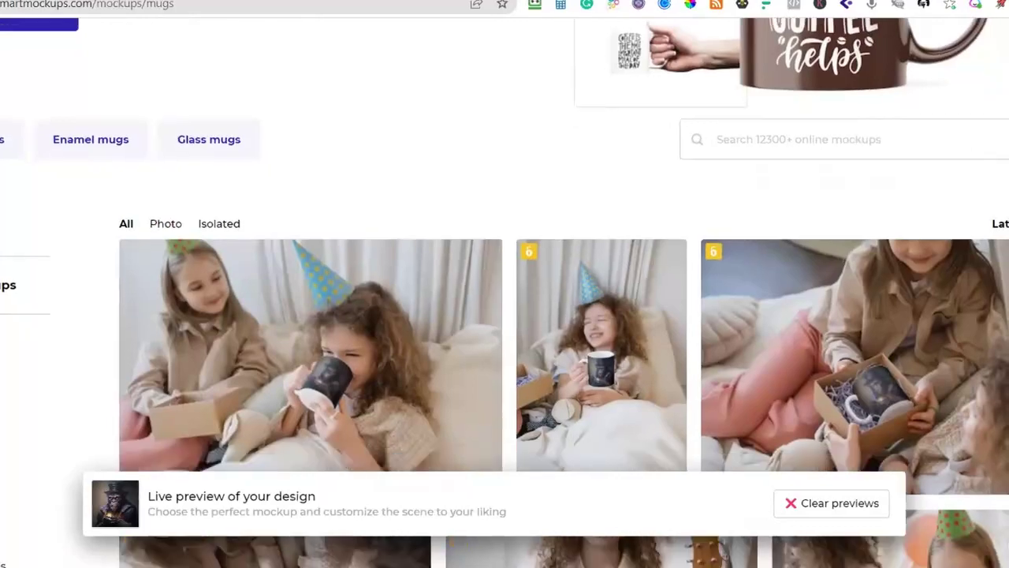
scroll(3, 381, "down", 3)
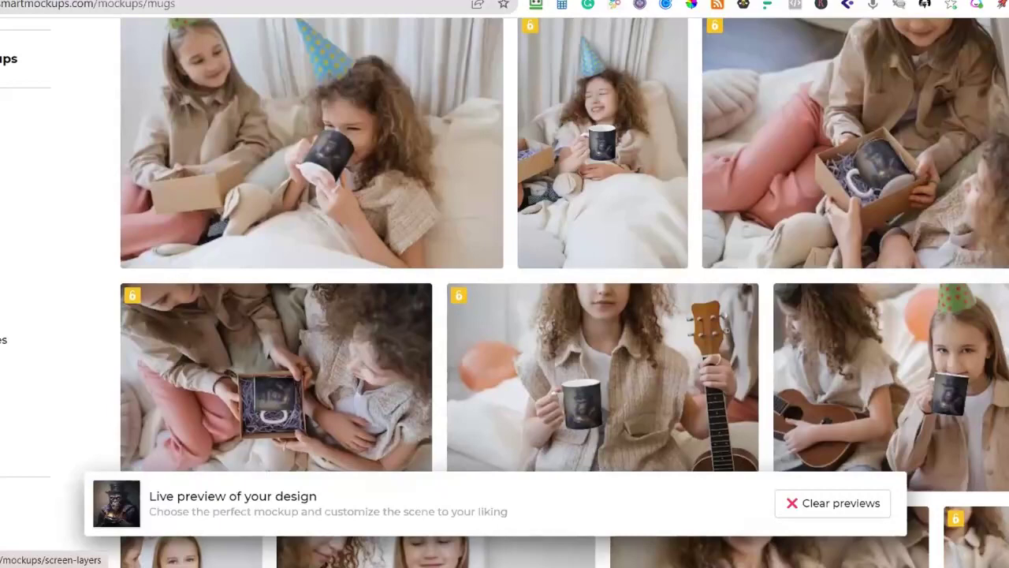
scroll(4, 347, "down", 5)
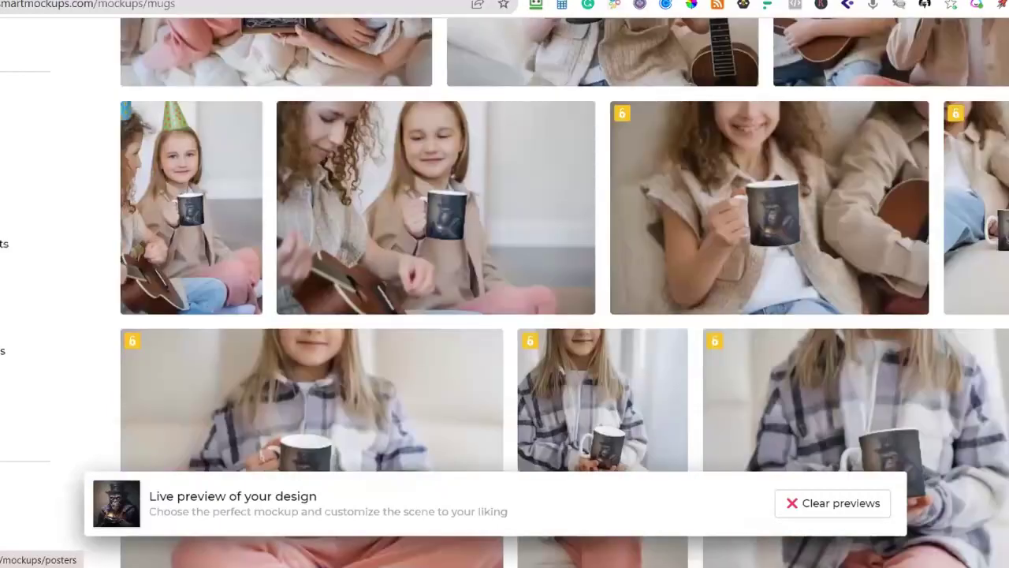
left_click(3, 351)
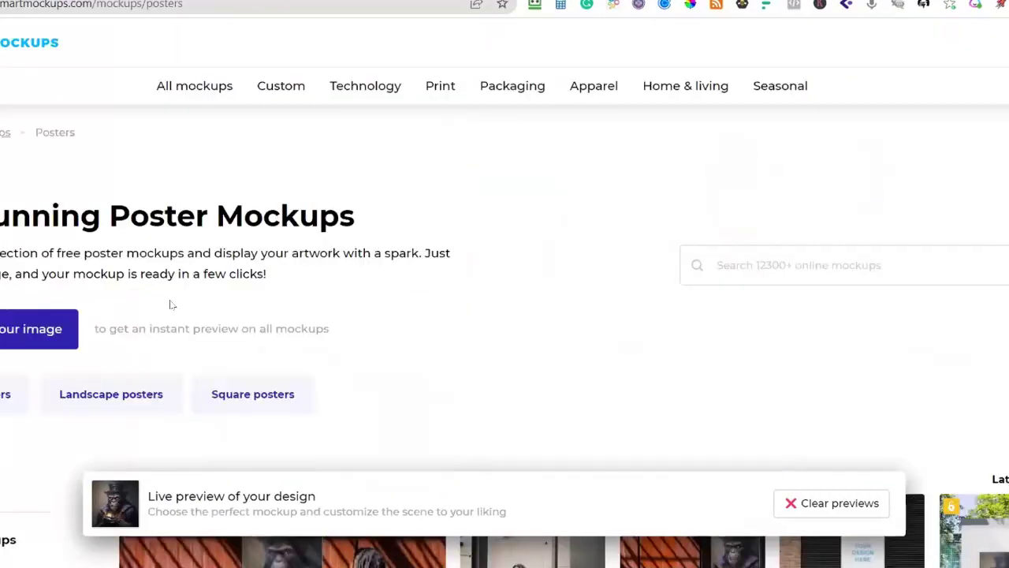
Step: Examine how the ape image looks across the outdoor, hanging and wall-mounted poster mockups
scroll(168, 302, "down", 2)
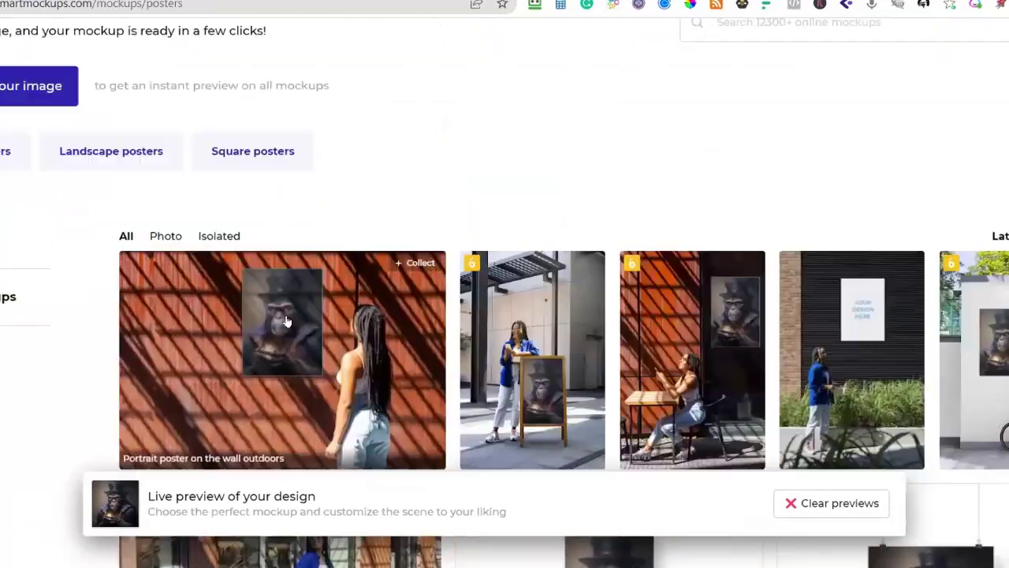
scroll(353, 304, "down", 1)
scroll(354, 302, "down", 1)
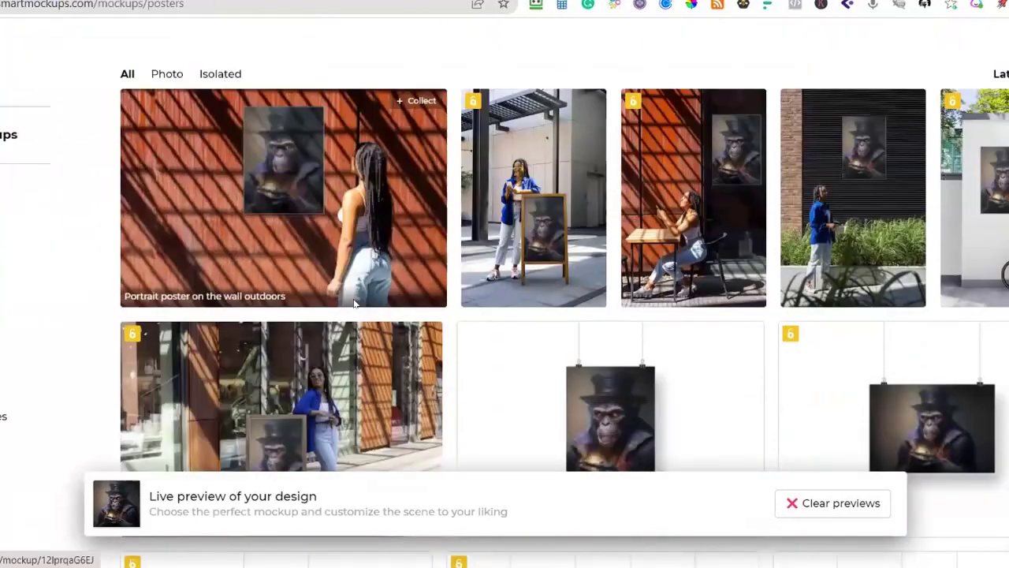
scroll(614, 387, "down", 1)
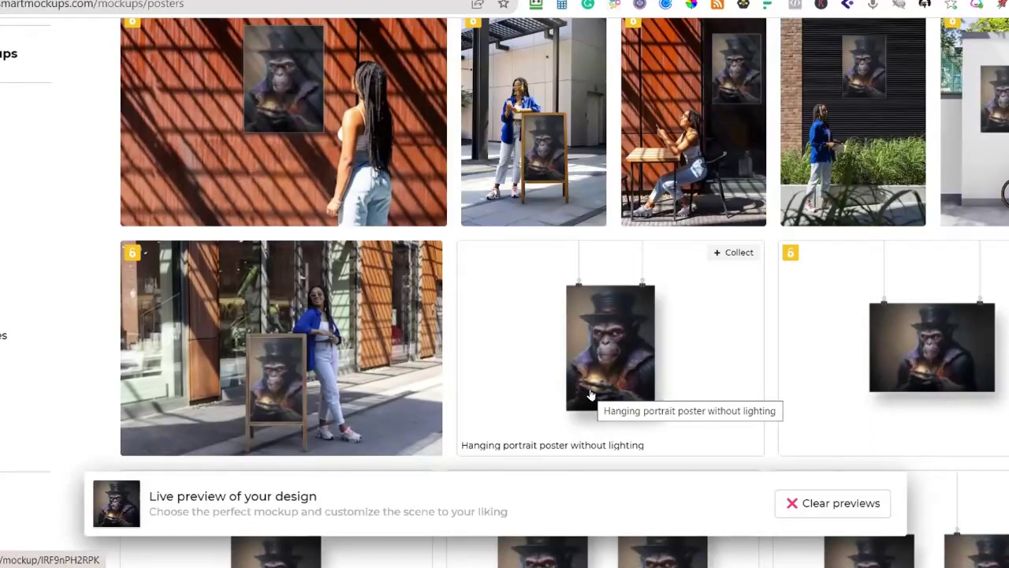
scroll(486, 343, "up", 2)
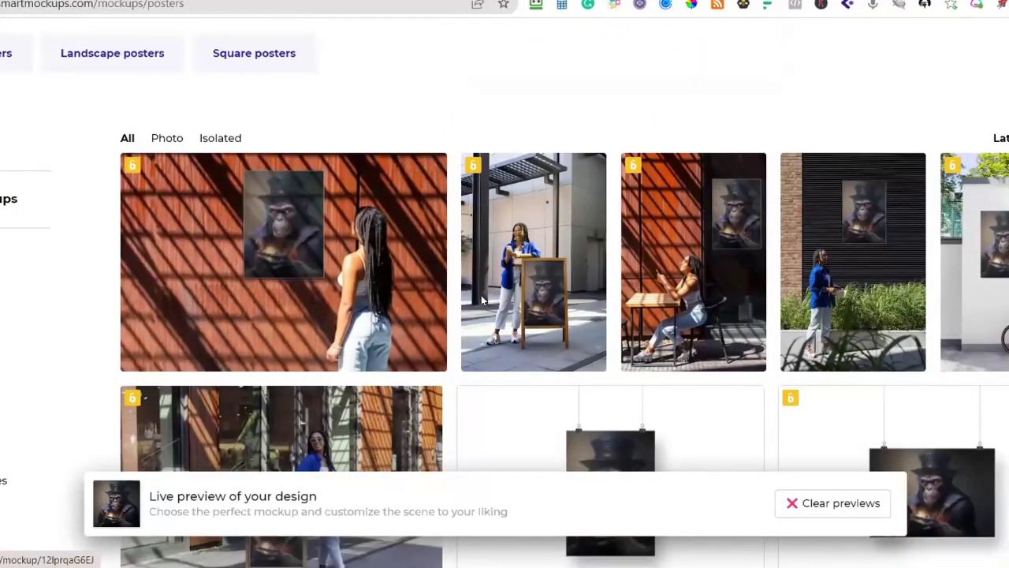
scroll(482, 299, "down", 7)
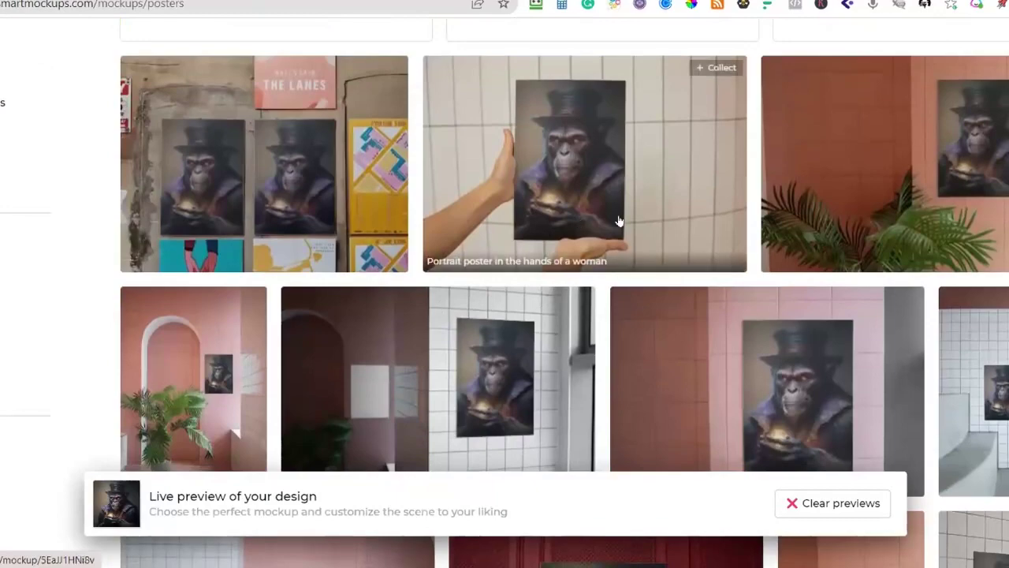
scroll(619, 222, "down", 6)
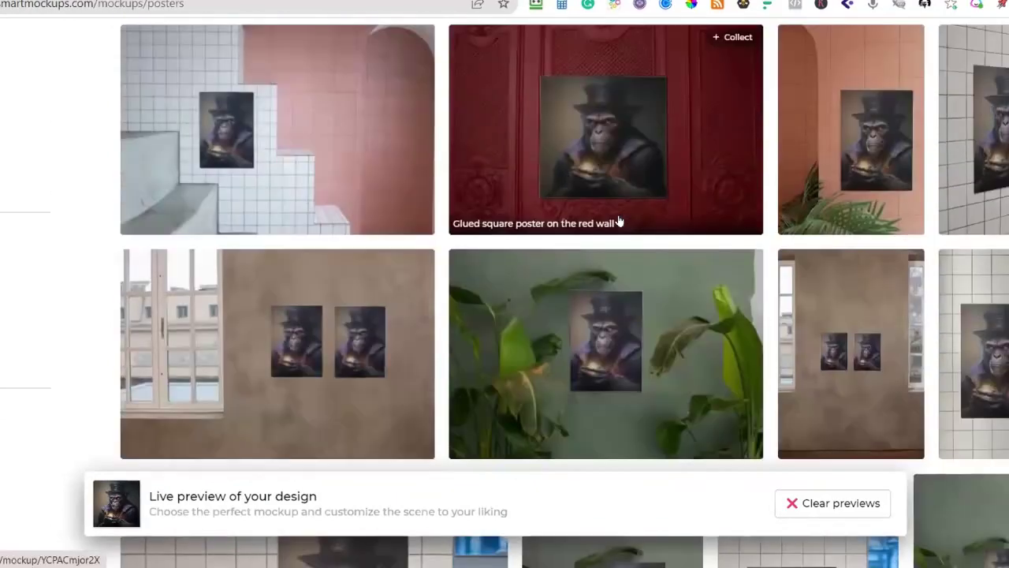
scroll(619, 222, "down", 3)
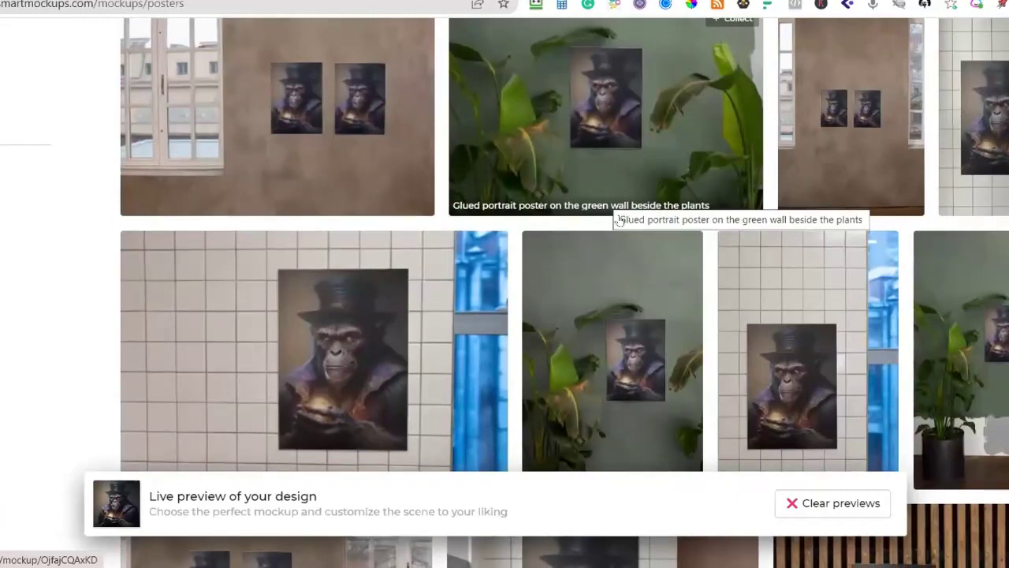
scroll(619, 222, "up", 2)
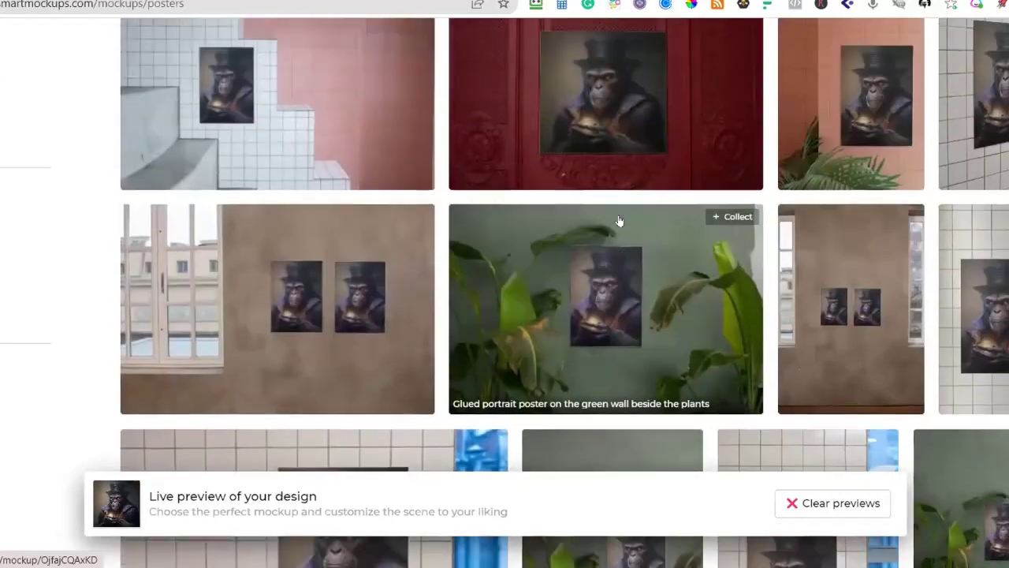
scroll(618, 221, "up", 5)
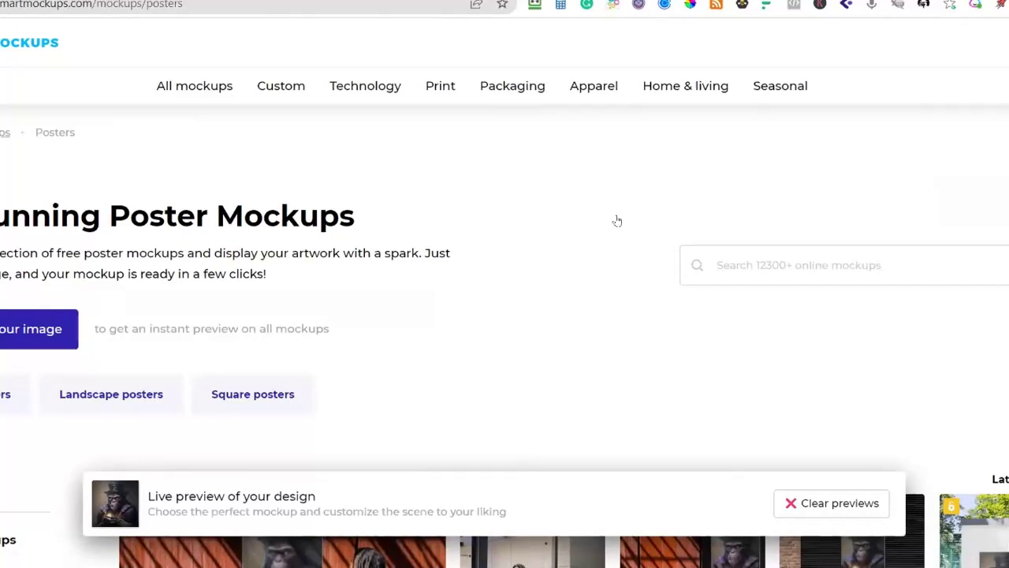
scroll(617, 221, "down", 4)
scroll(617, 221, "up", 3)
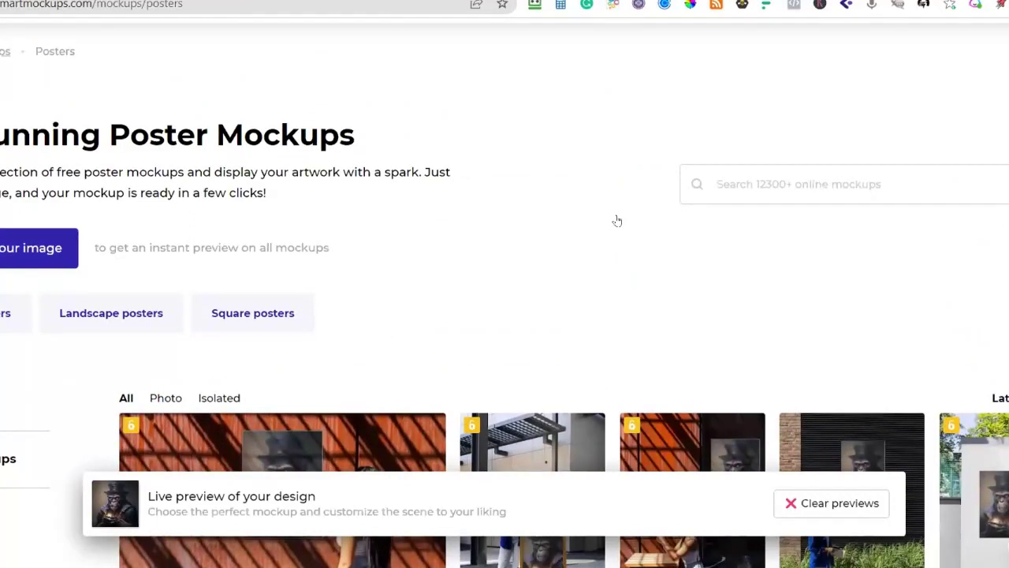
scroll(617, 221, "down", 2)
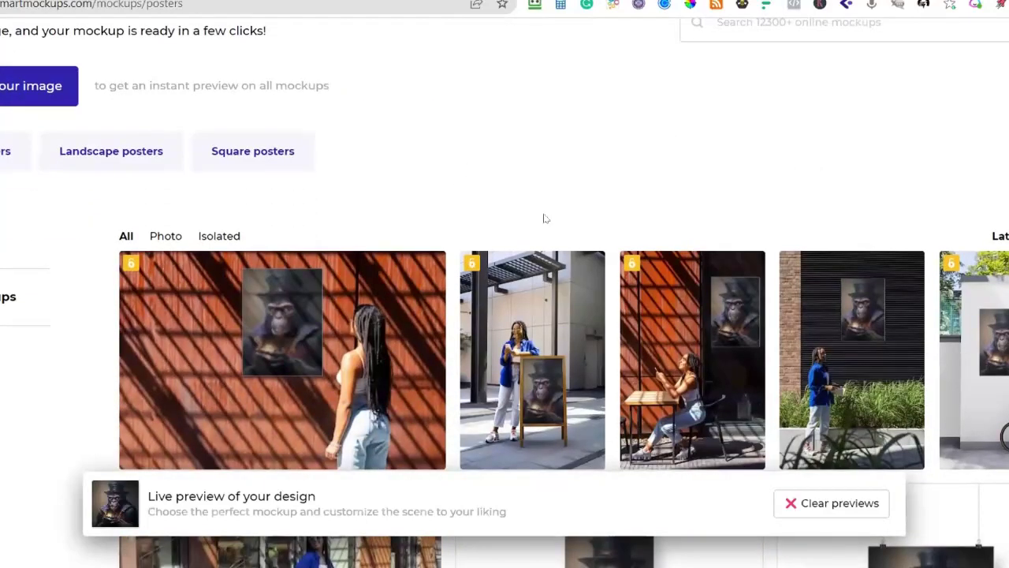
Step: Look further through the poster mockups to see the ape design on tiled, painted and plant-framed walls
scroll(790, 252, "down", 1)
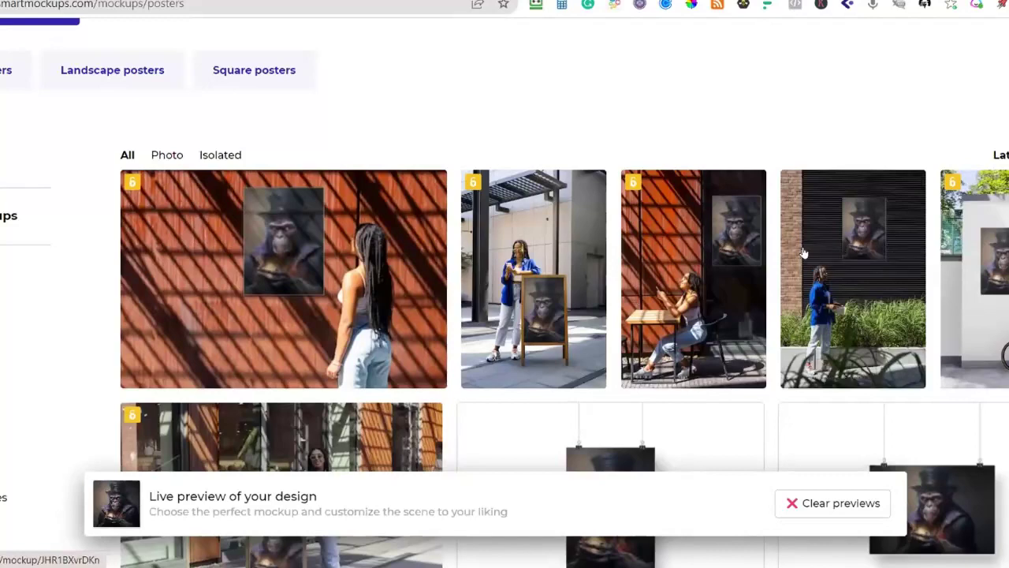
scroll(942, 343, "down", 4)
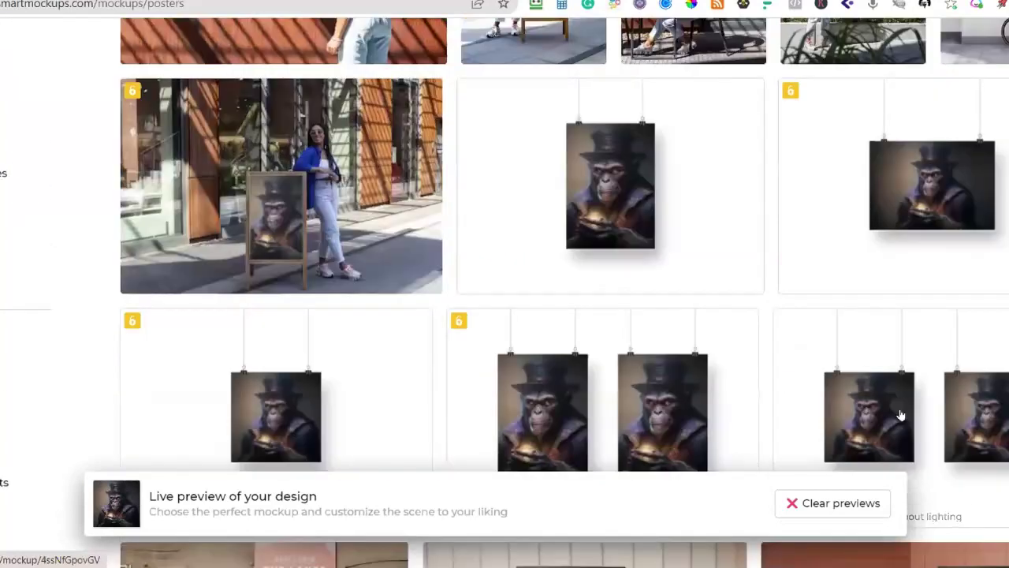
scroll(946, 228, "down", 3)
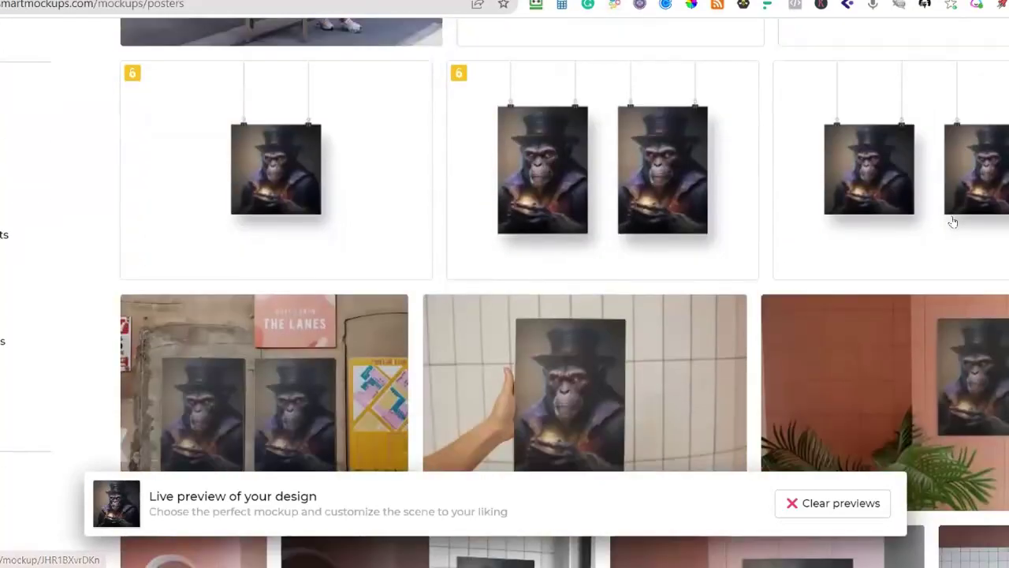
scroll(952, 223, "down", 6)
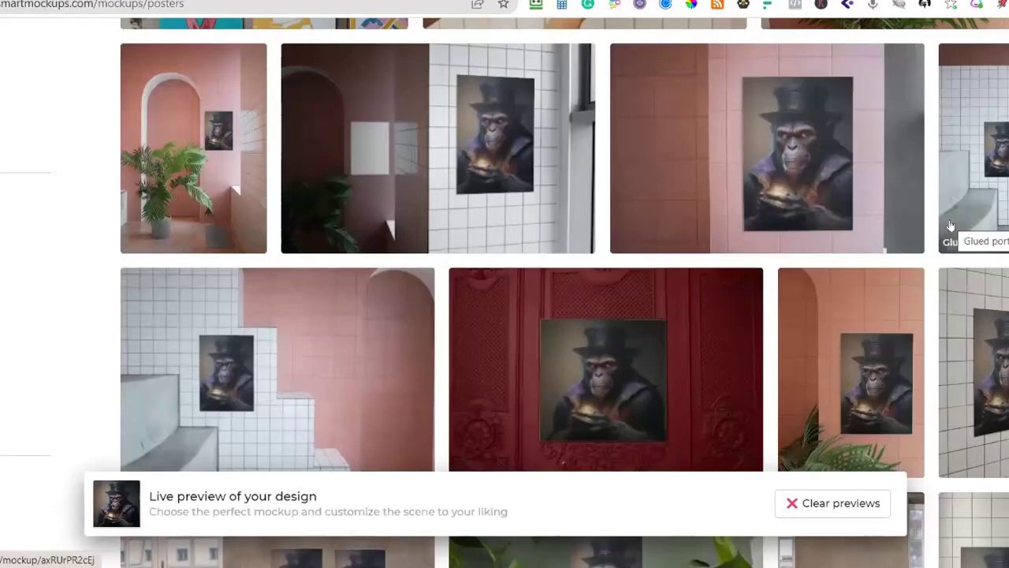
scroll(986, 135, "down", 3)
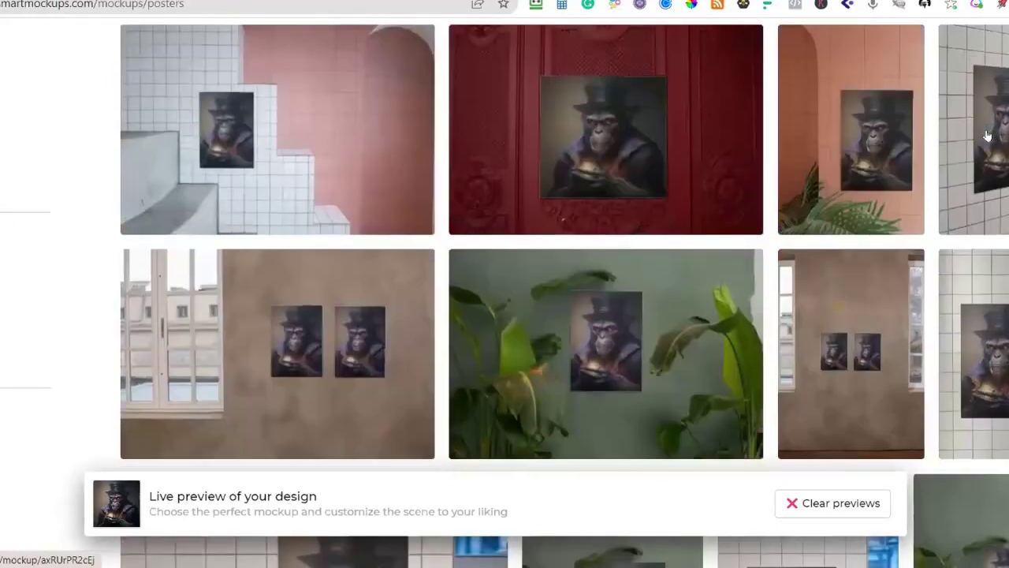
scroll(986, 135, "down", 4)
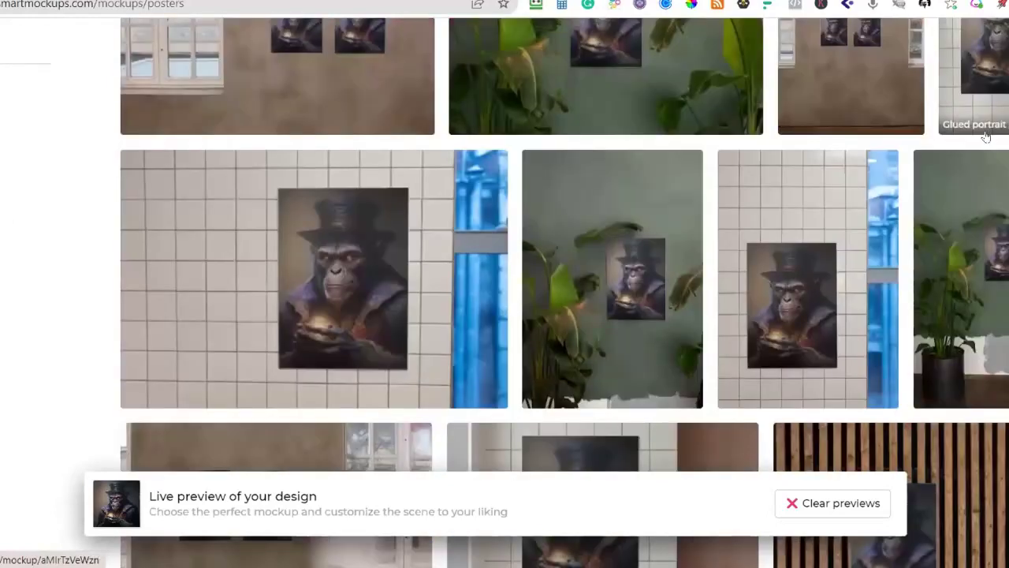
scroll(986, 138, "down", 2)
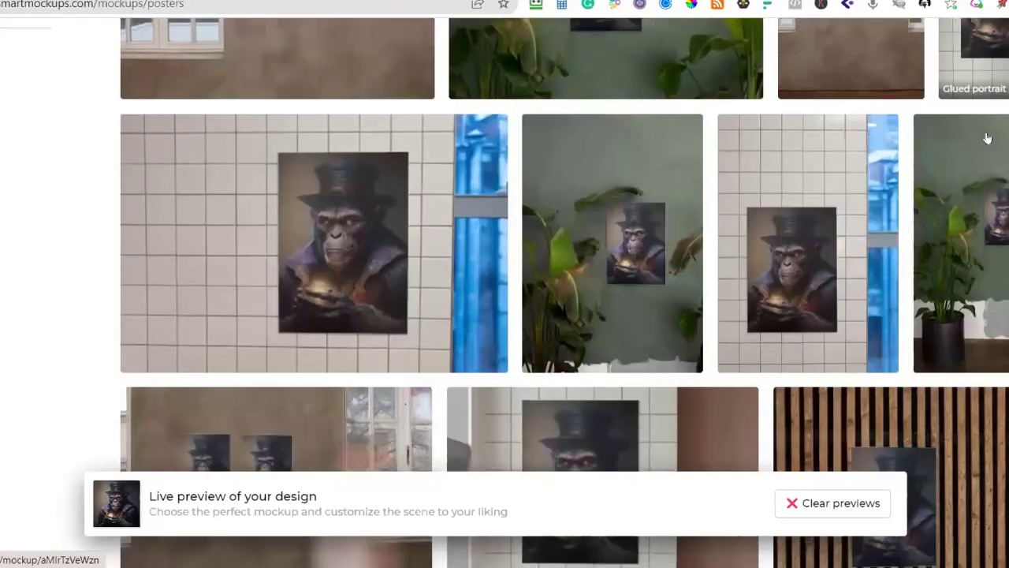
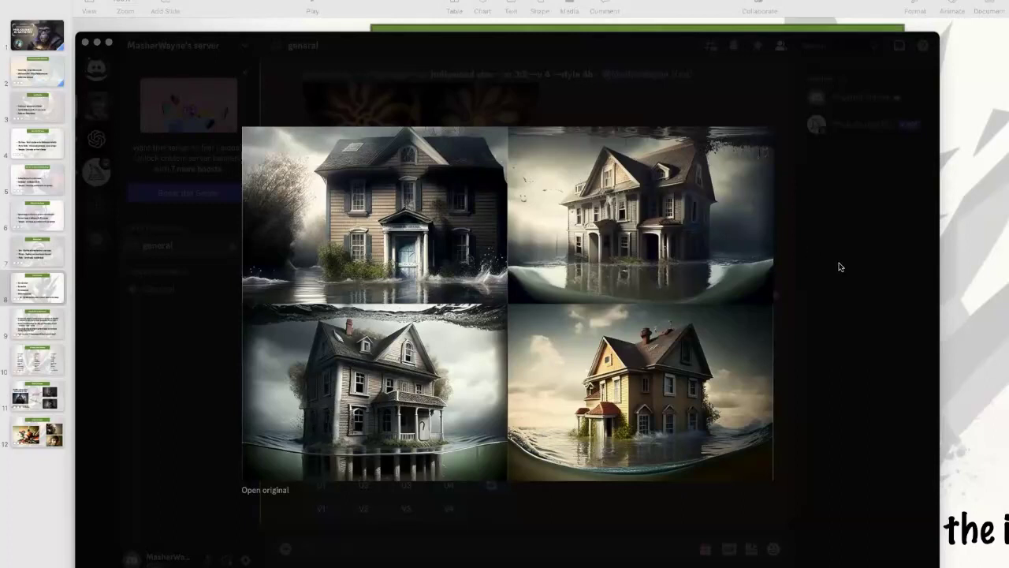
Step: Examine the enlarged four-image grid of the water damage house in Discord and return to the channel
left_click(849, 213)
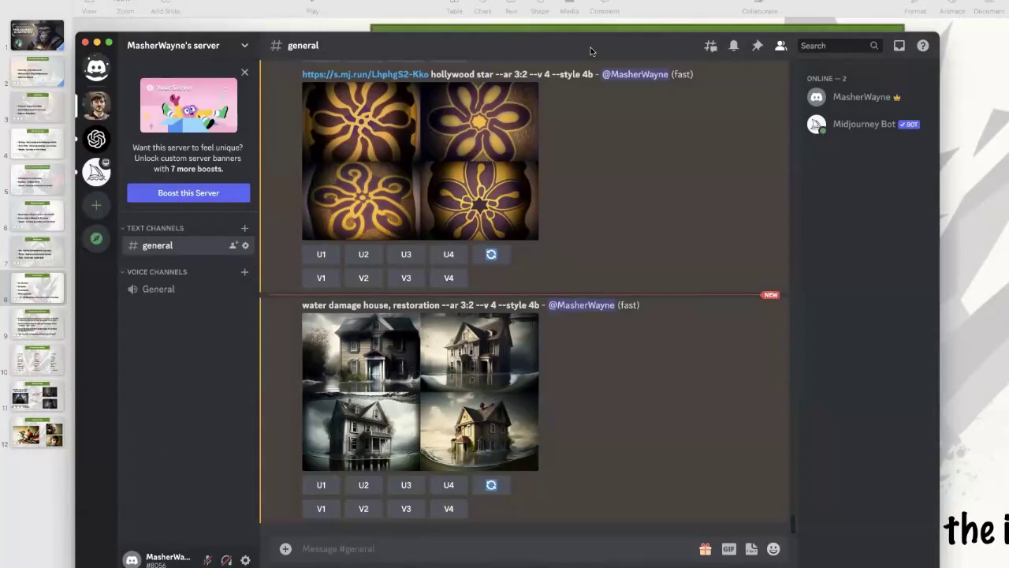
left_click_drag(590, 51, 590, 48)
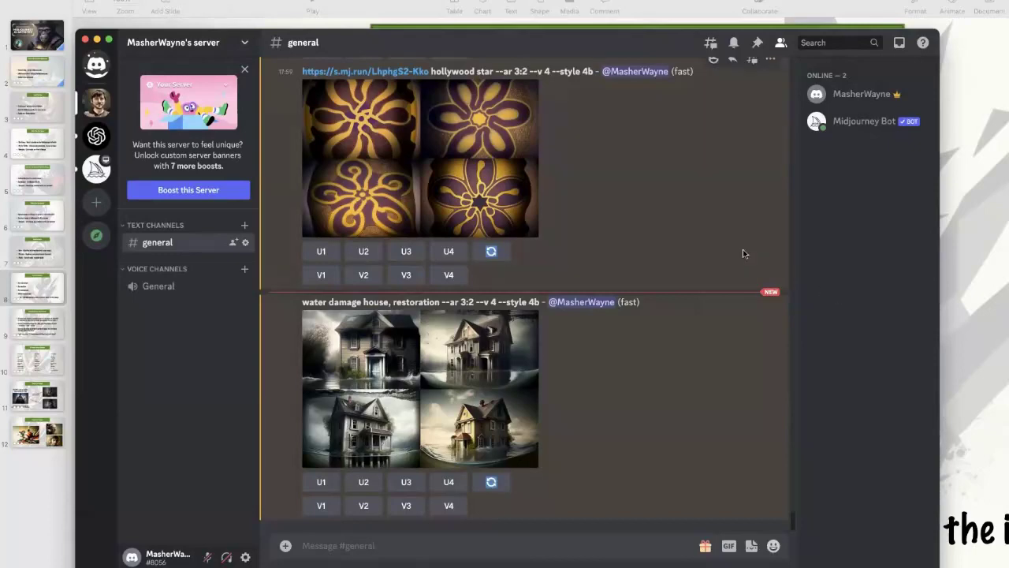
left_click(392, 437)
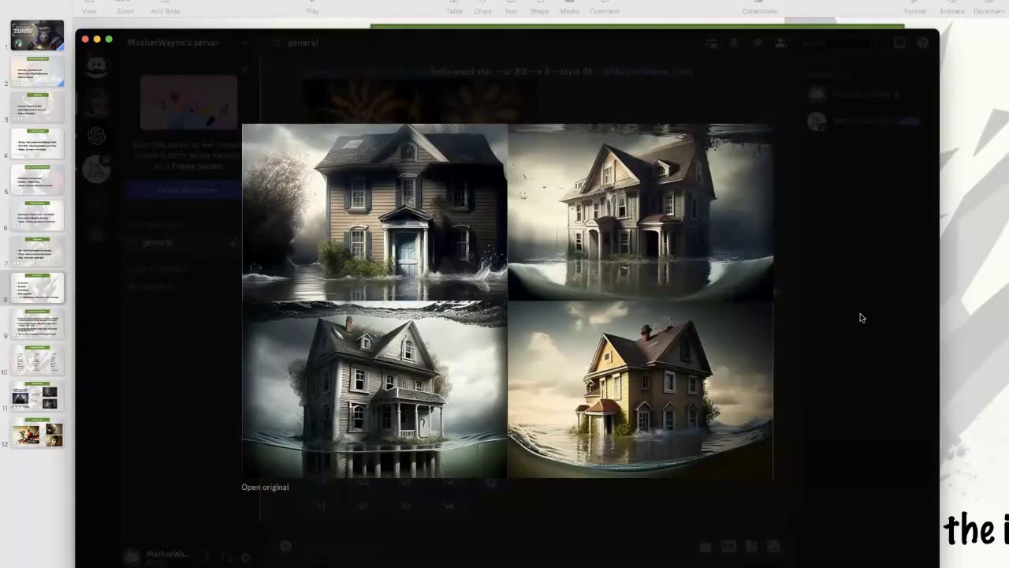
left_click(812, 320)
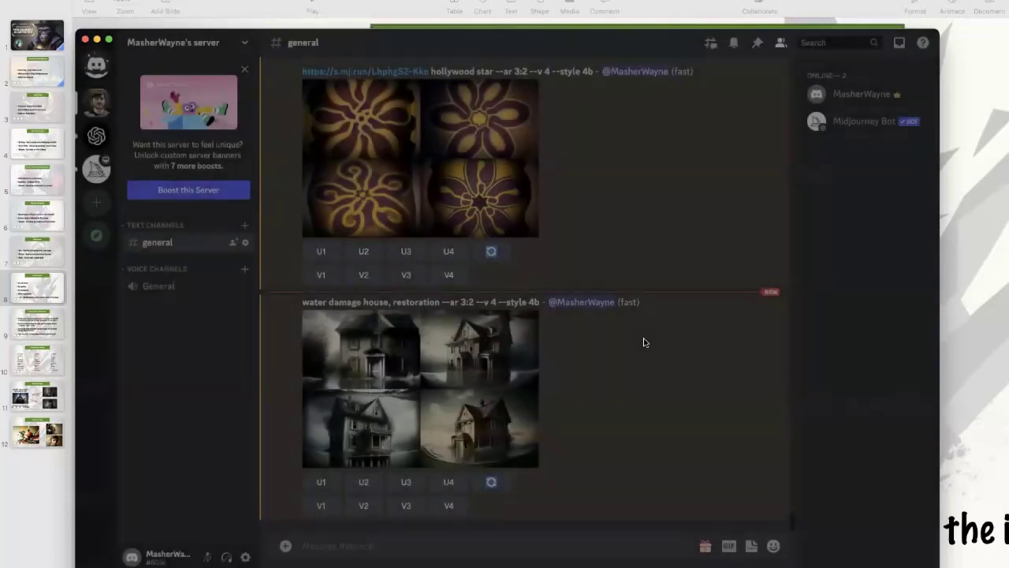
Step: Upscale the first image of the water damage house grid
left_click(321, 482)
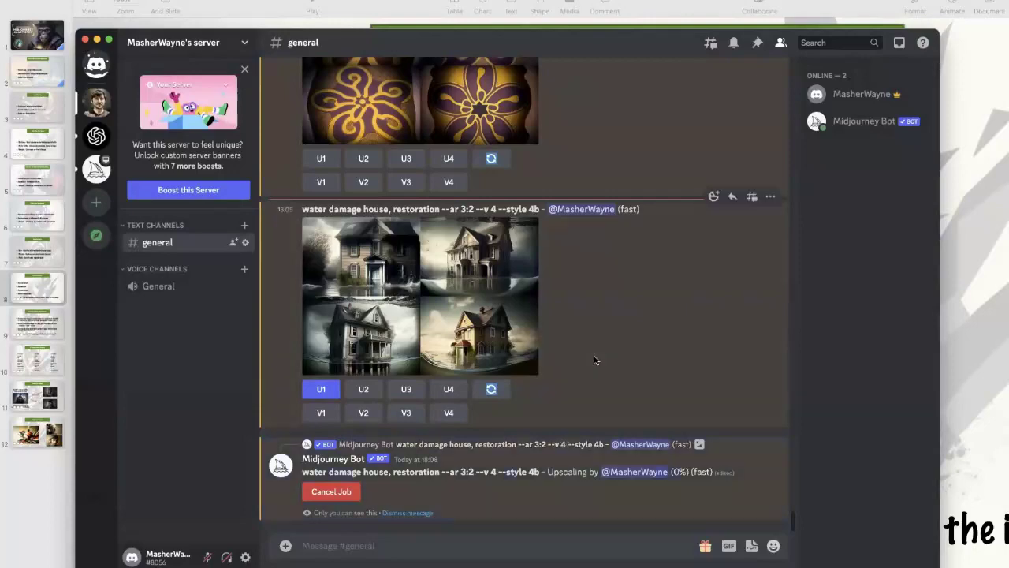
scroll(444, 297, "up", 5)
scroll(445, 299, "up", 3)
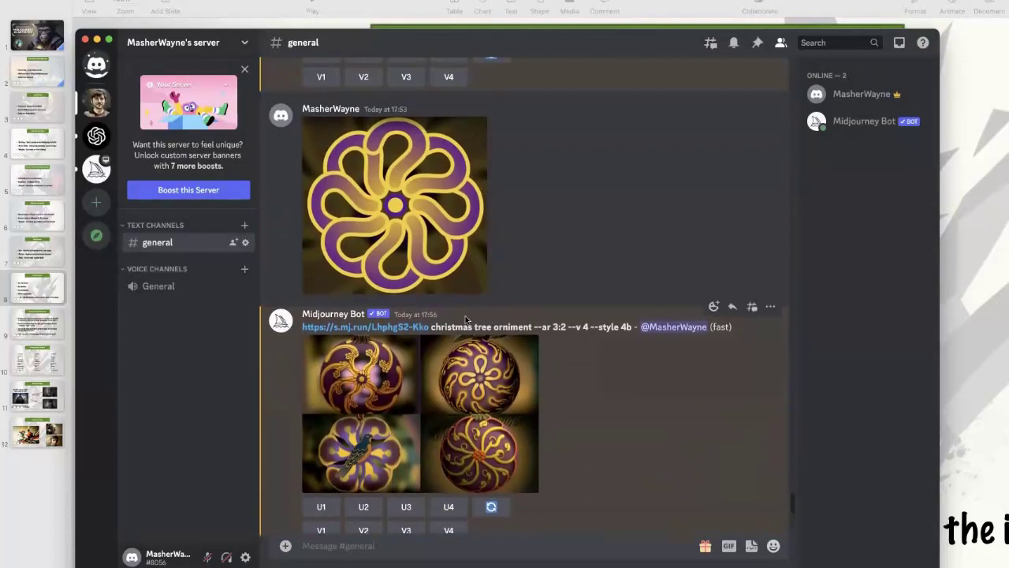
scroll(465, 319, "down", 10)
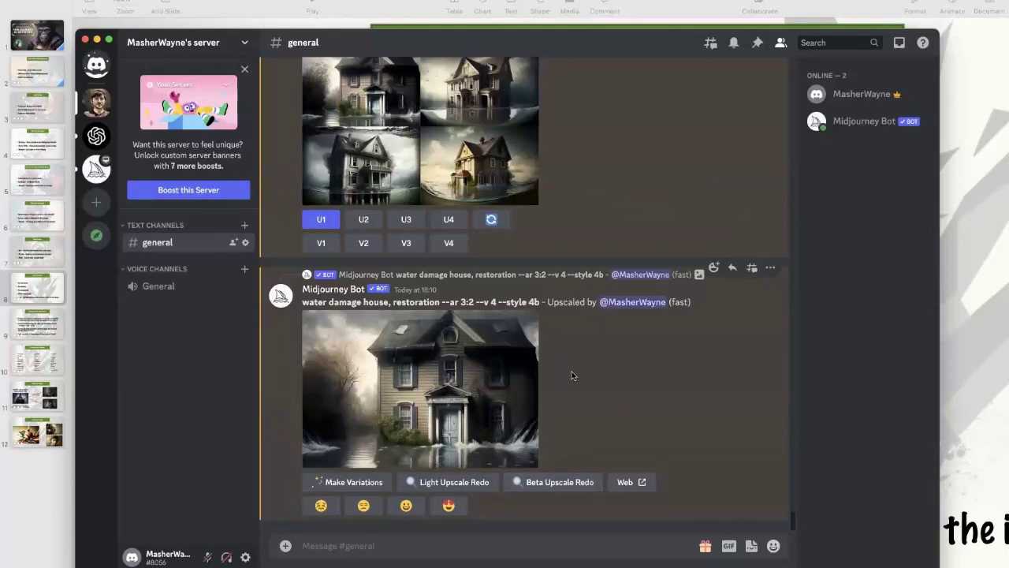
Step: Enlarge the upscaled flooded house image and save it to the MidJourney folder in Downloads
left_click(407, 393)
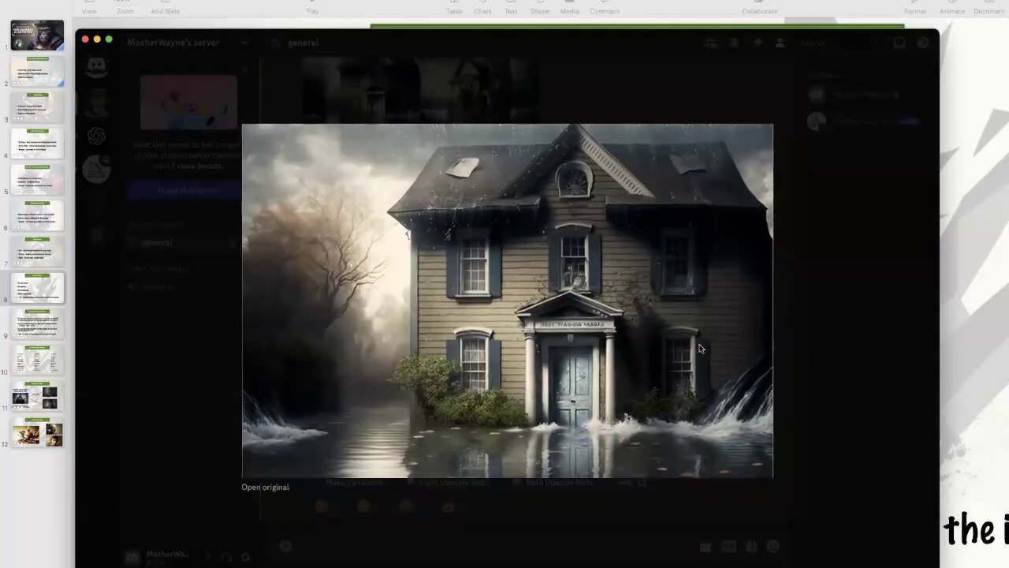
right_click(428, 290)
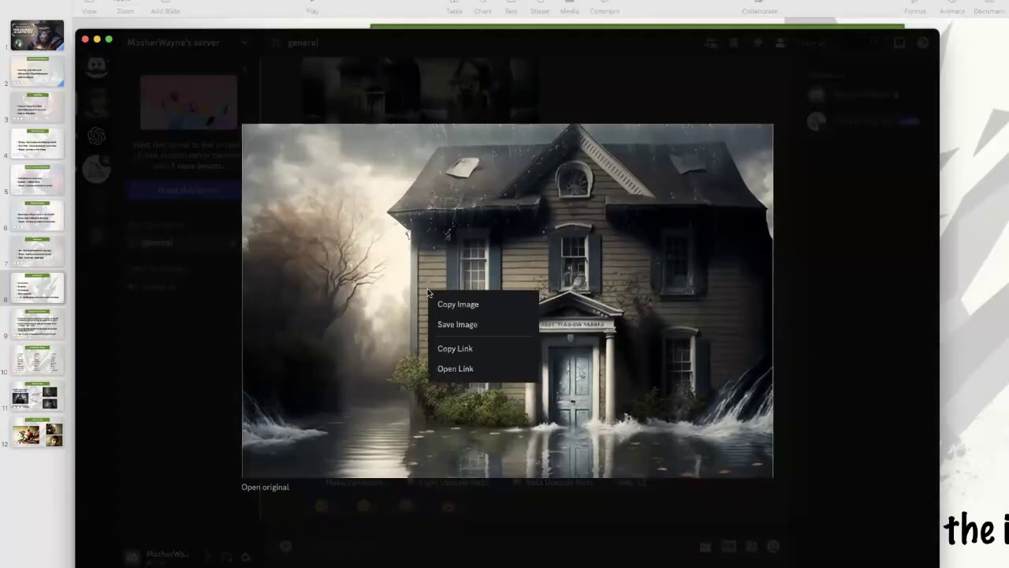
left_click(448, 326)
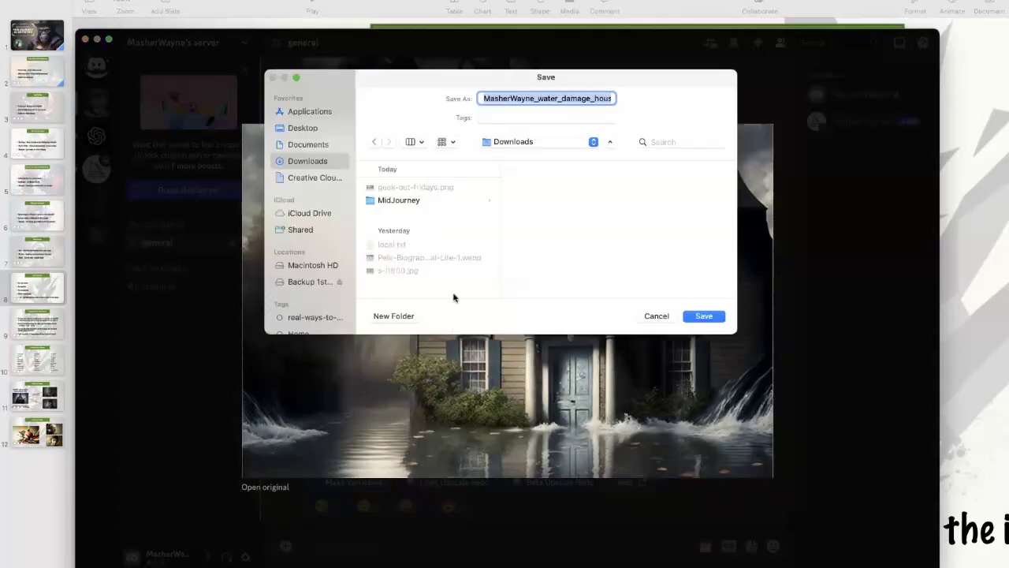
left_click(406, 202)
left_click(698, 315)
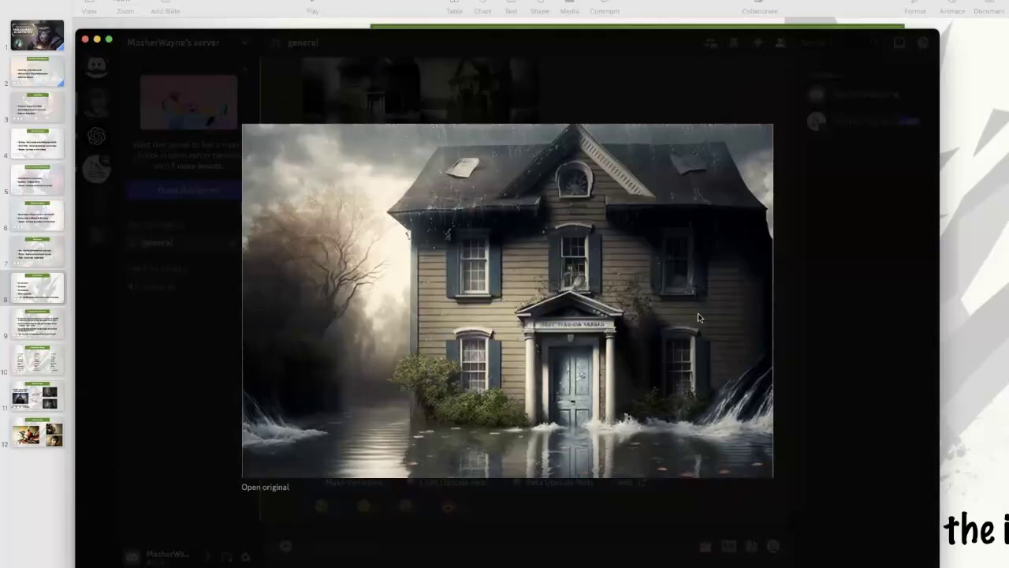
left_click(854, 324)
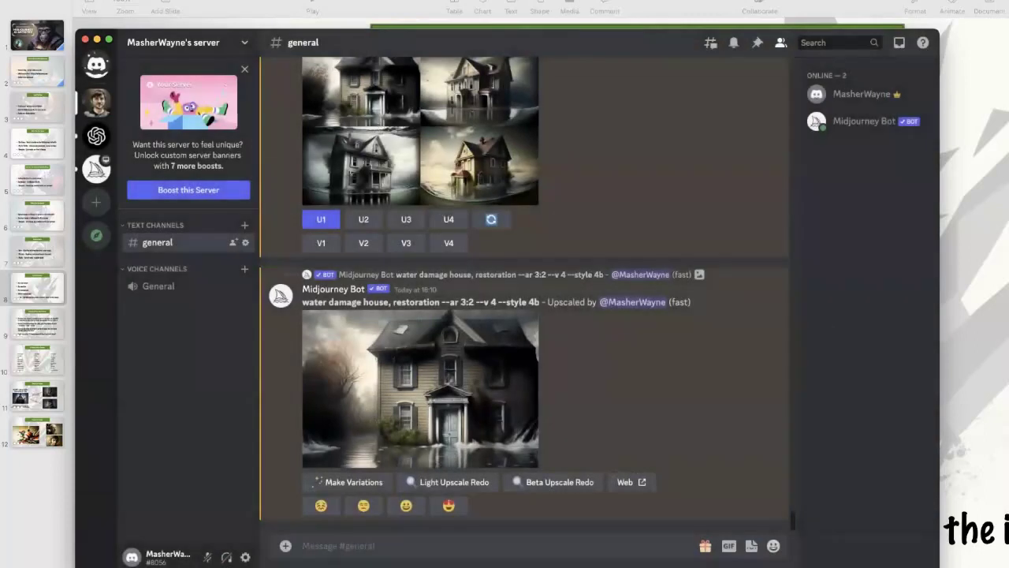
Step: Check the Useful Commands slide, and run /imagine in Discord with the prompt "cartoon cat for childrens comic book, white background"
key("super+tab")
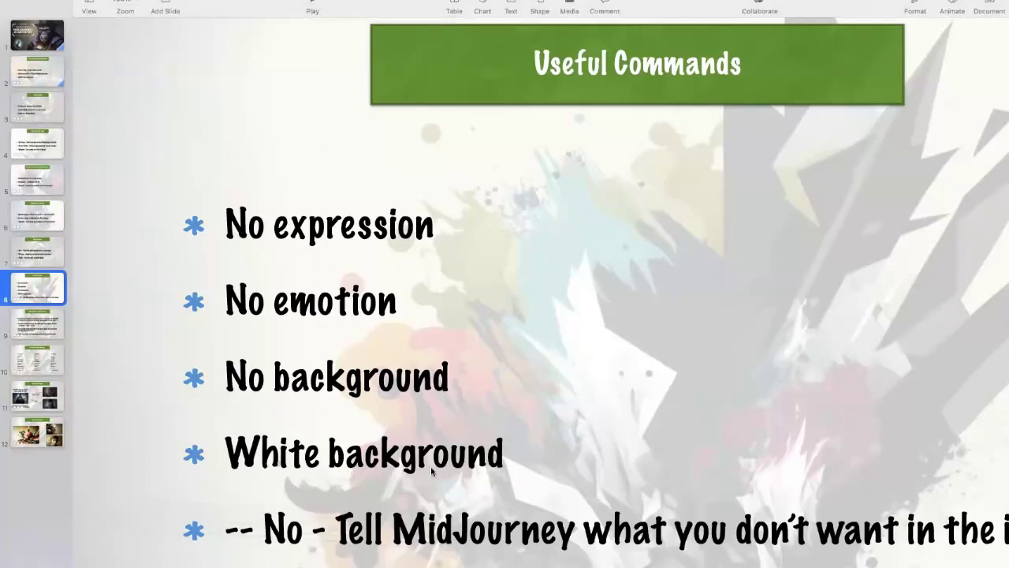
scroll(731, 533, "down", 1)
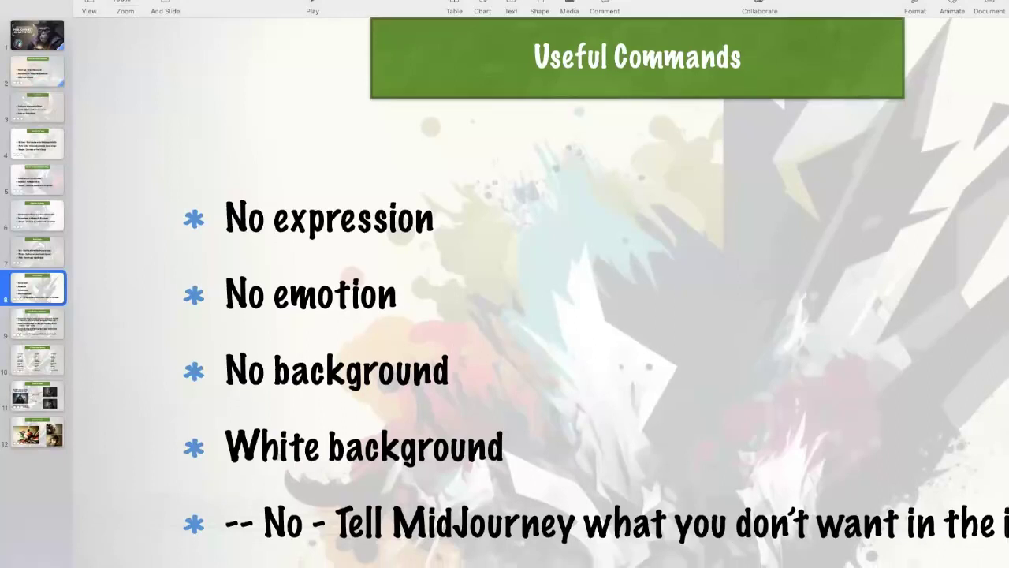
key("super+Tab")
left_click(519, 552)
type("/imagin")
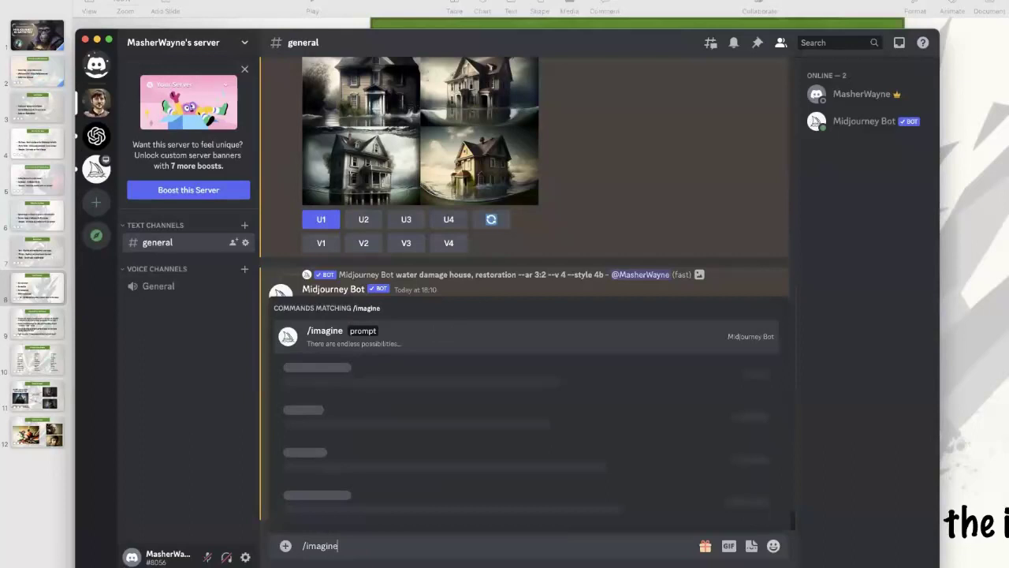
type("e")
key("Tab")
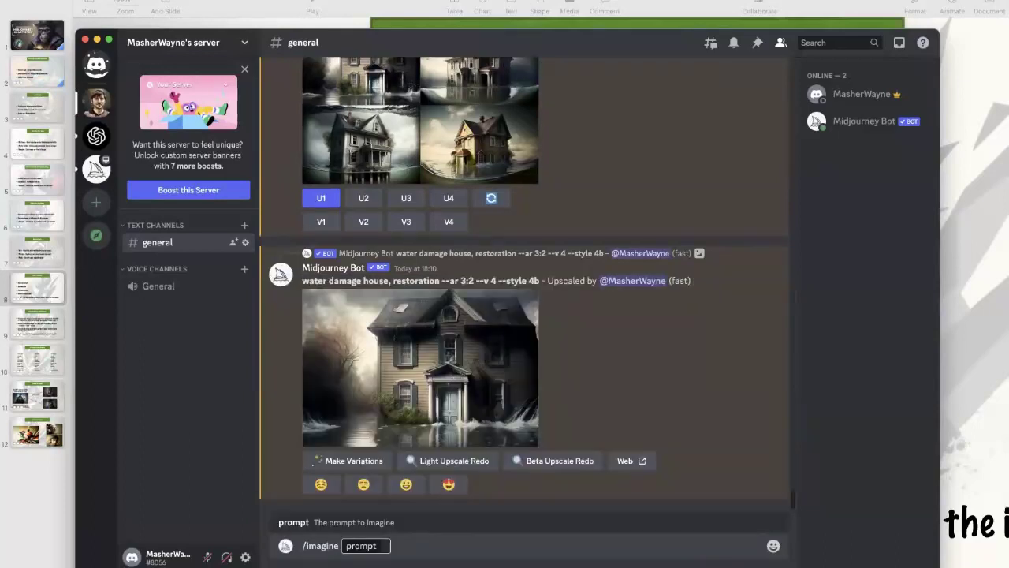
type("cartoon cat for childrens com")
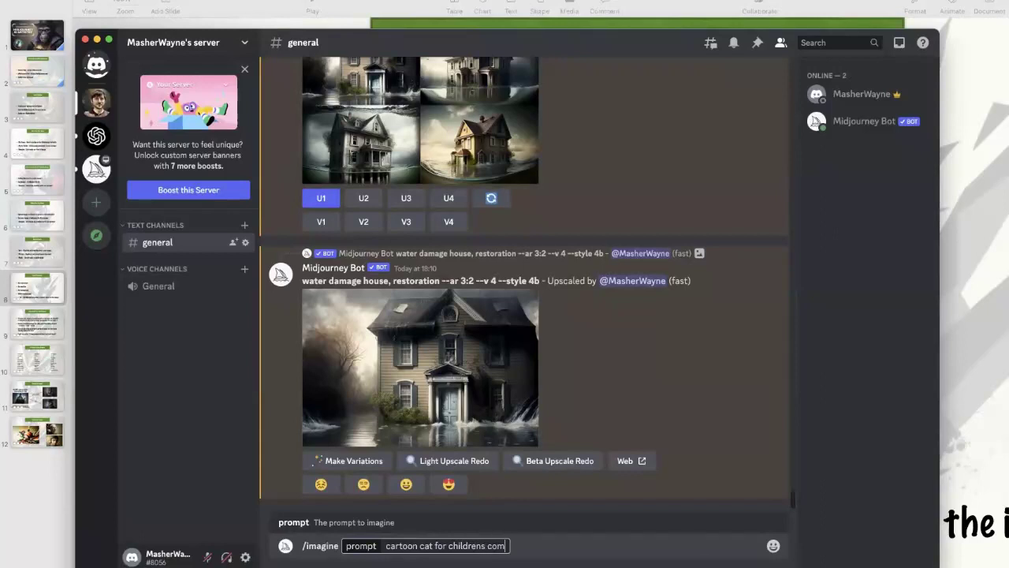
type("ic book, wh")
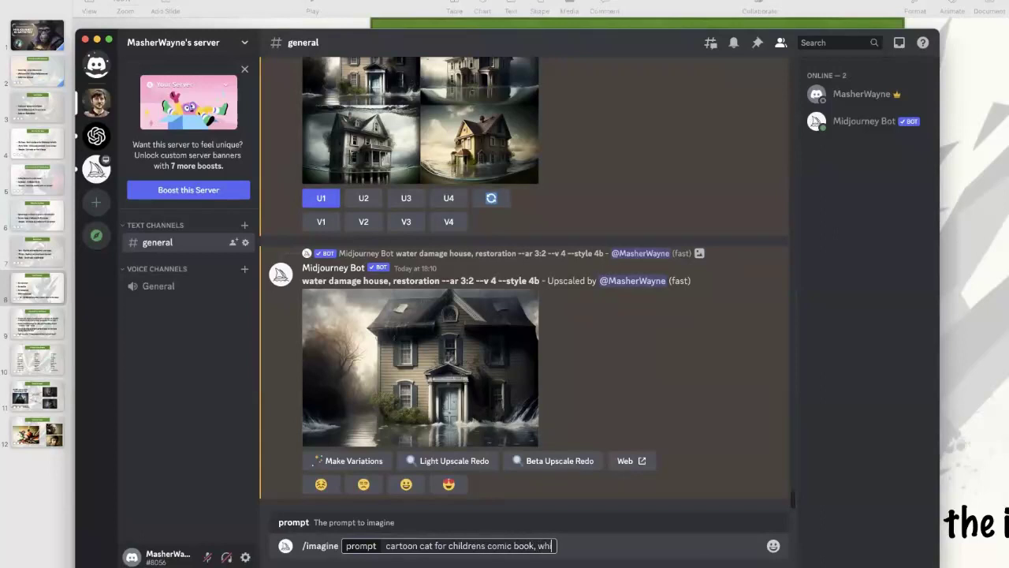
type("ite background")
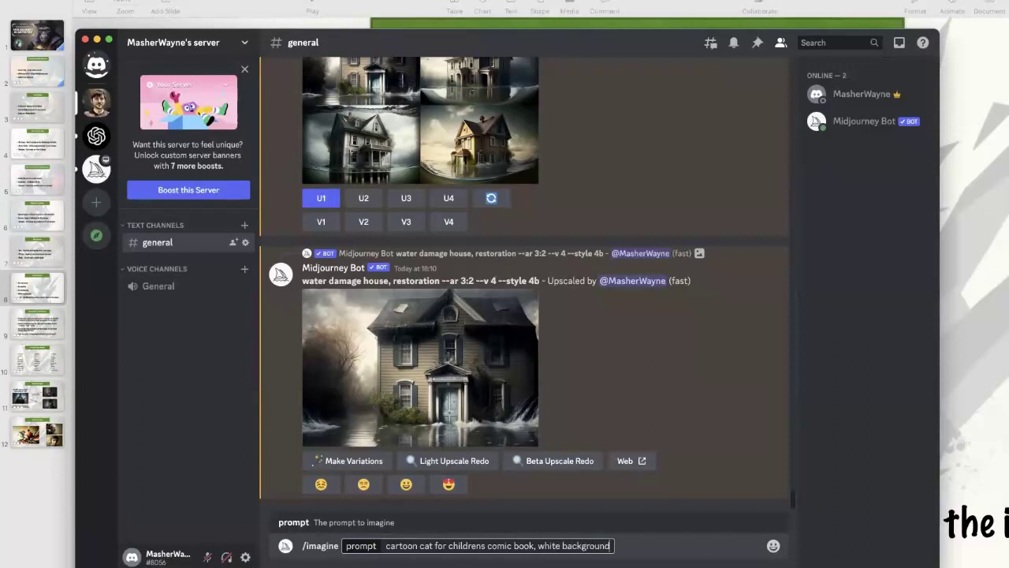
key("Return")
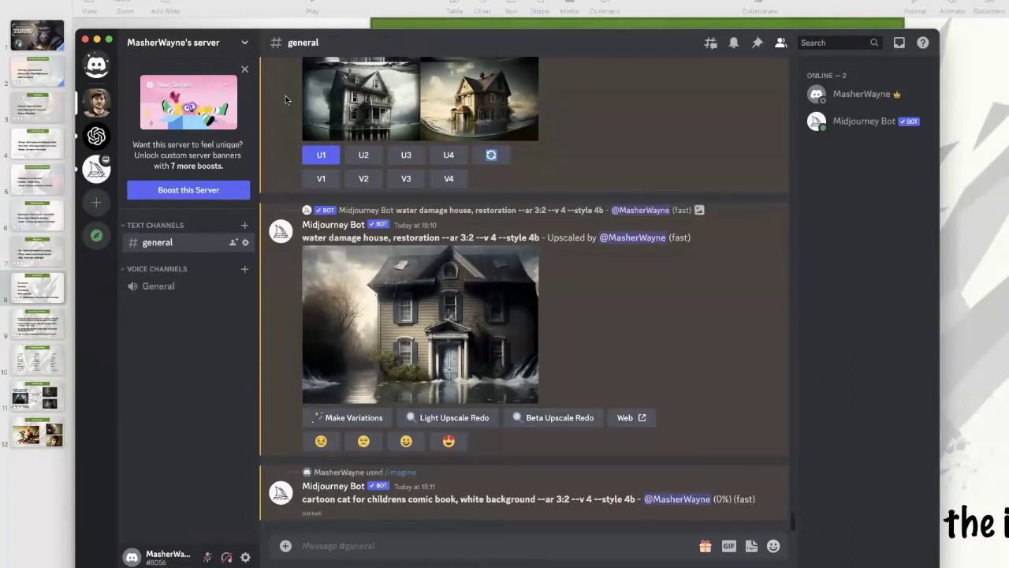
Step: Switch to the Keynote presentation and show slide 9, Using ChatGPT to Build Prompts
left_click(233, 2)
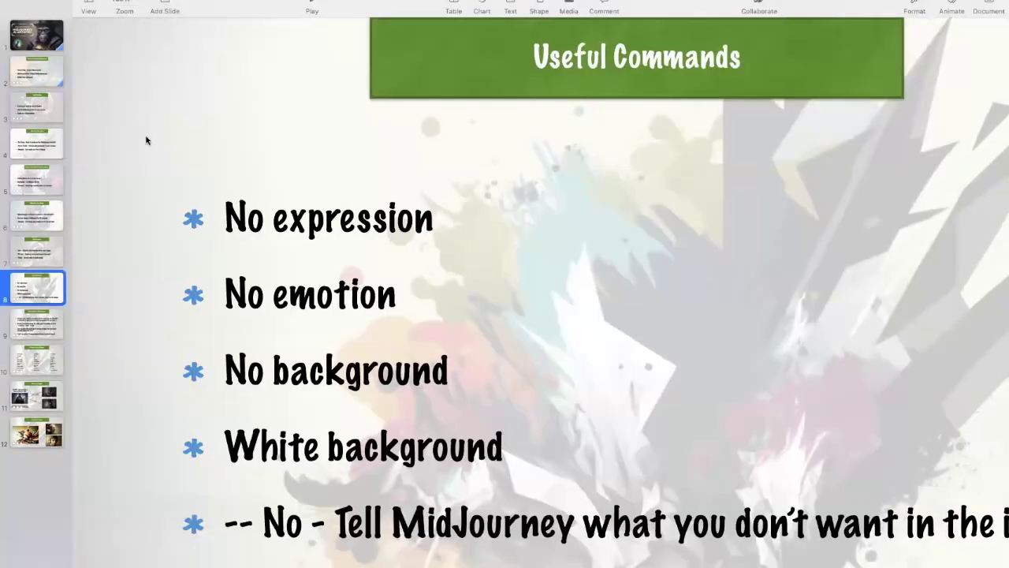
left_click(42, 323)
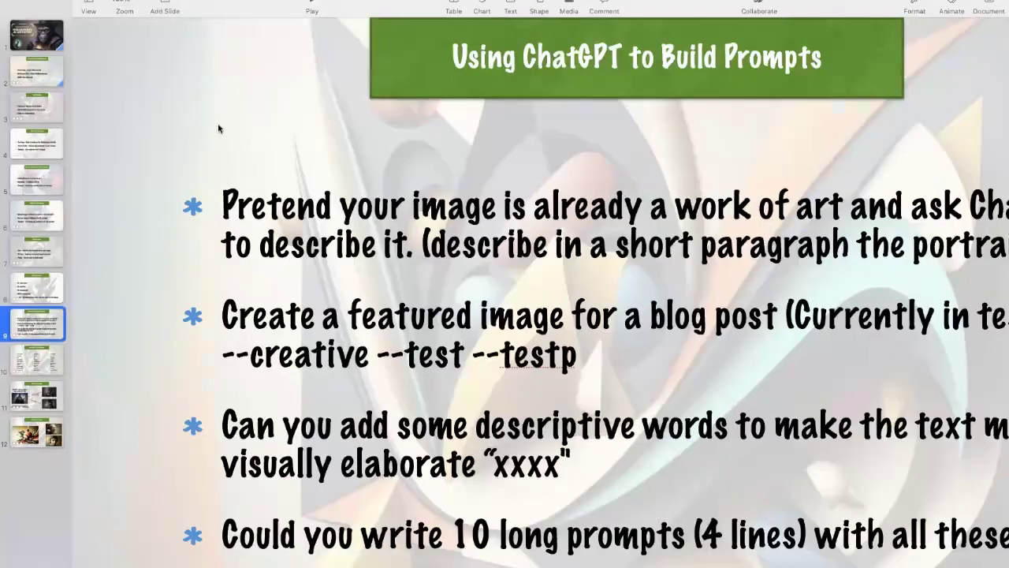
left_click(311, 4)
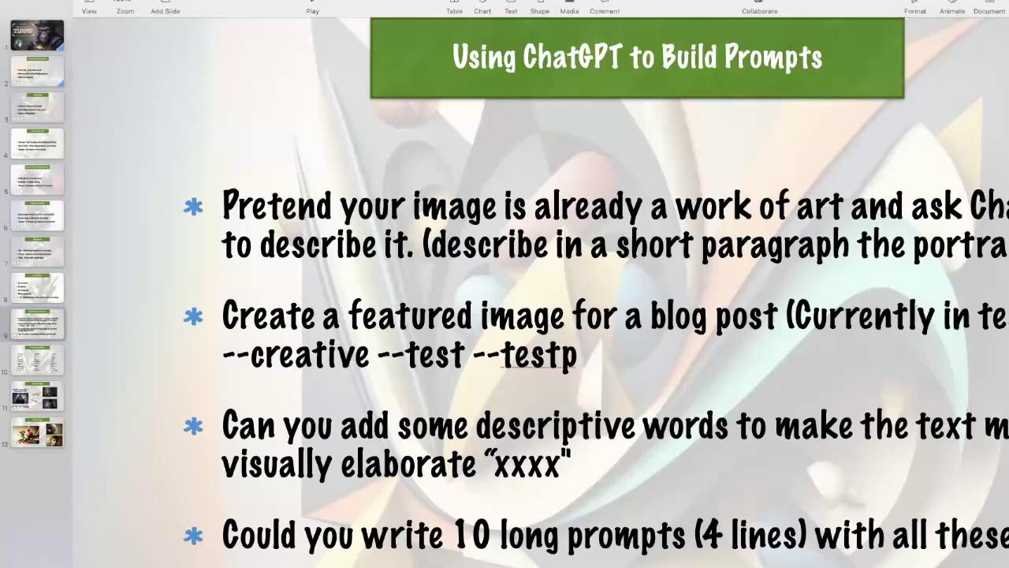
Step: Switch to ChatGPT in the browser and reload the chat page
key("super+Tab")
left_click(421, 361)
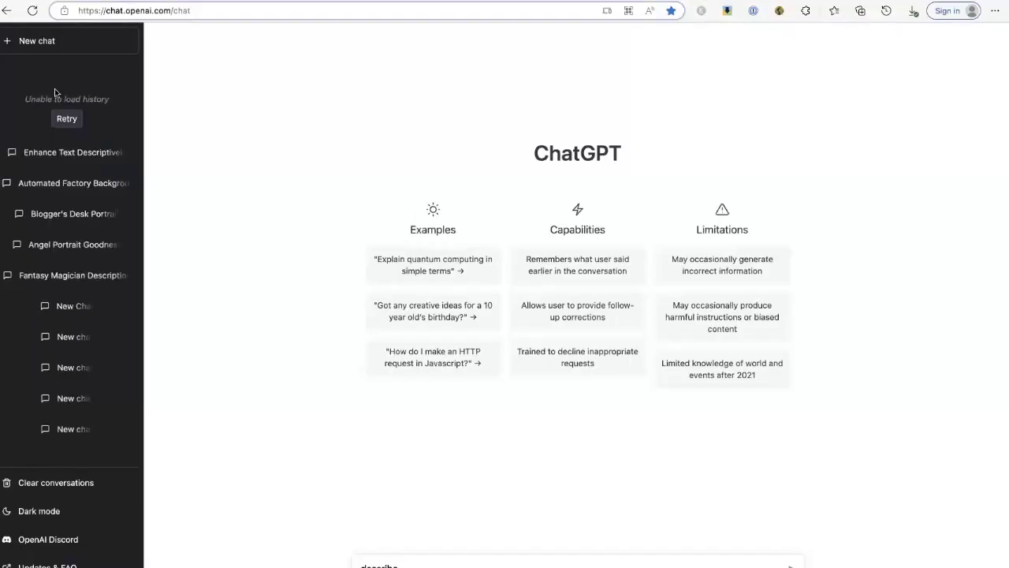
left_click(32, 10)
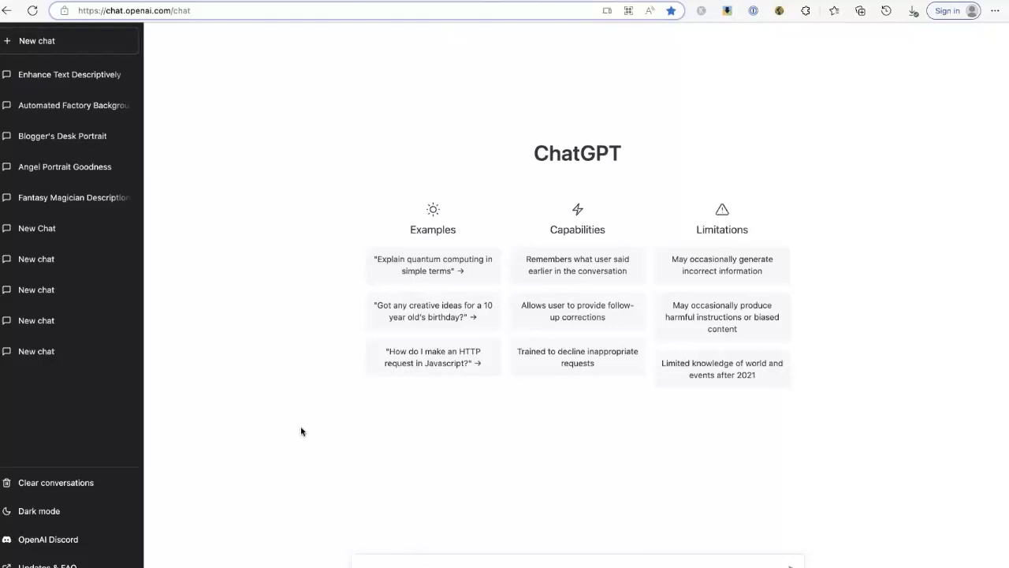
Step: Ask ChatGPT to "describe in a short paragraph the portrait of the house that suffered water damage and needed repair", correcting any misspelling
type("dead")
type("ribe ")
type("in a short")
type(" paragr")
type("aph the portra")
type("the")
type(" bo")
type("use that")
type(" suffered")
type(" water da")
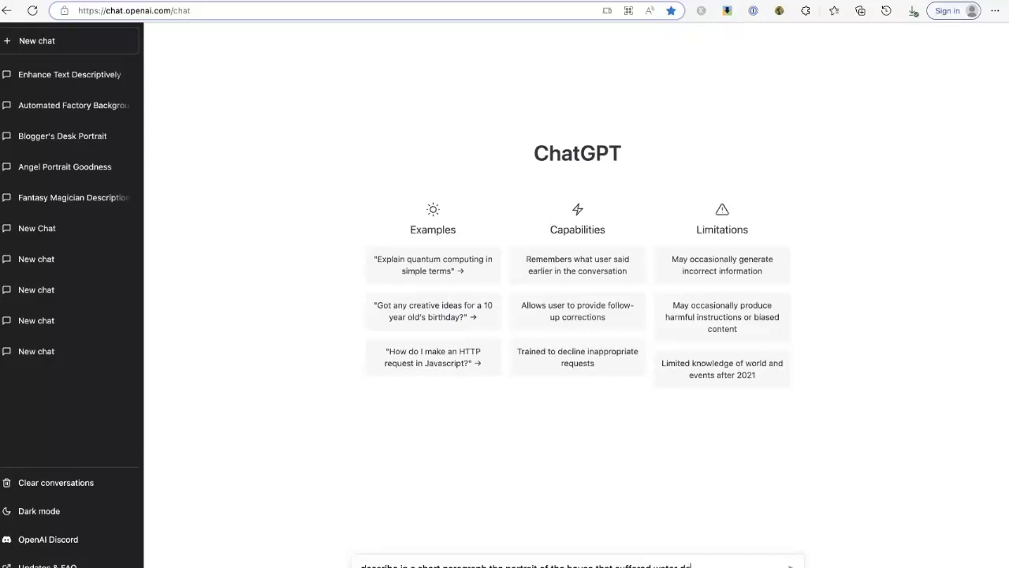
type("mage")
type(" o")
type("nd")
type(" padded")
key("BackSpace")
key("BackSpace")
key("BackSpace")
type("edspair")
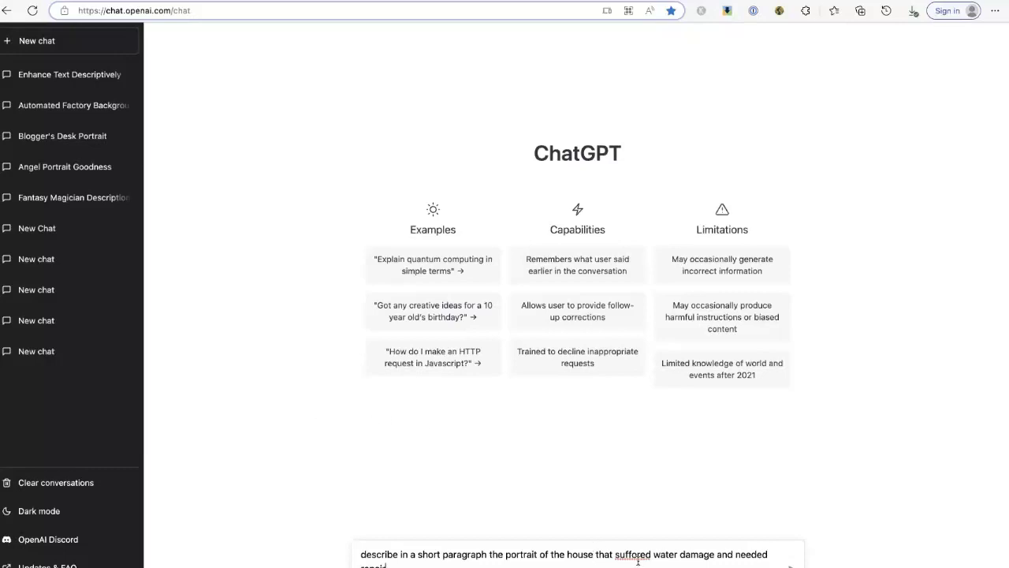
right_click(635, 556)
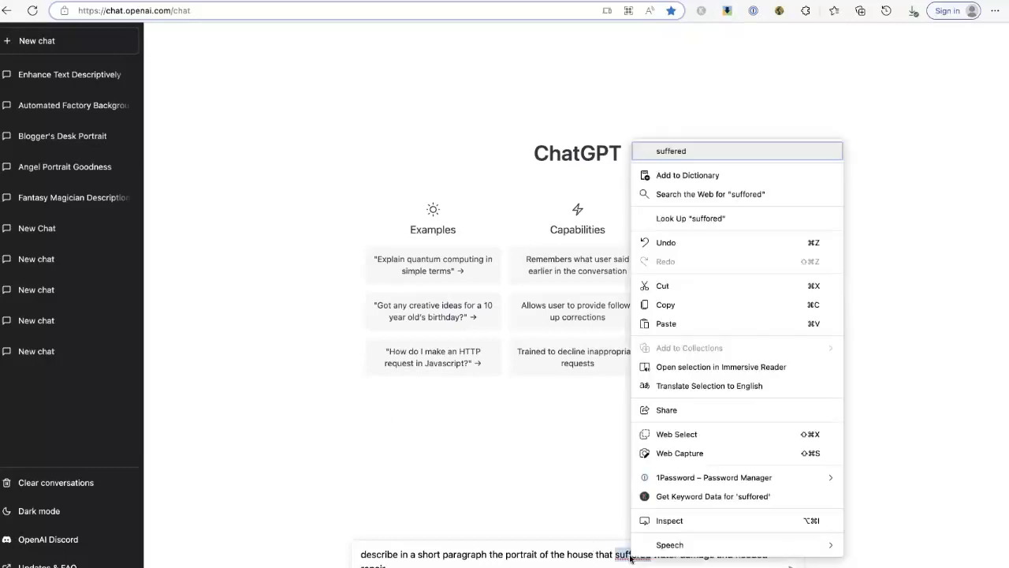
left_click(694, 155)
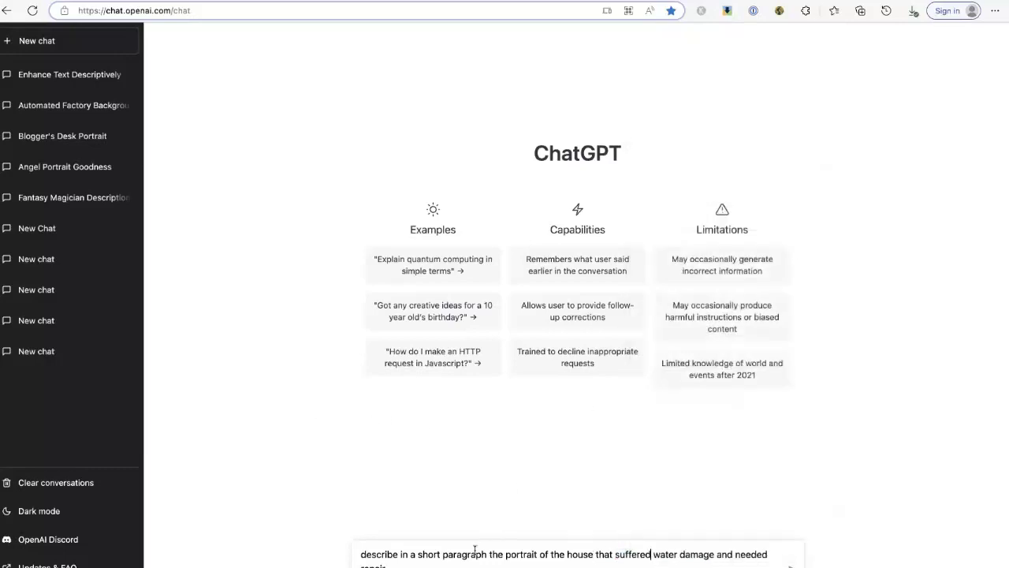
key("Return")
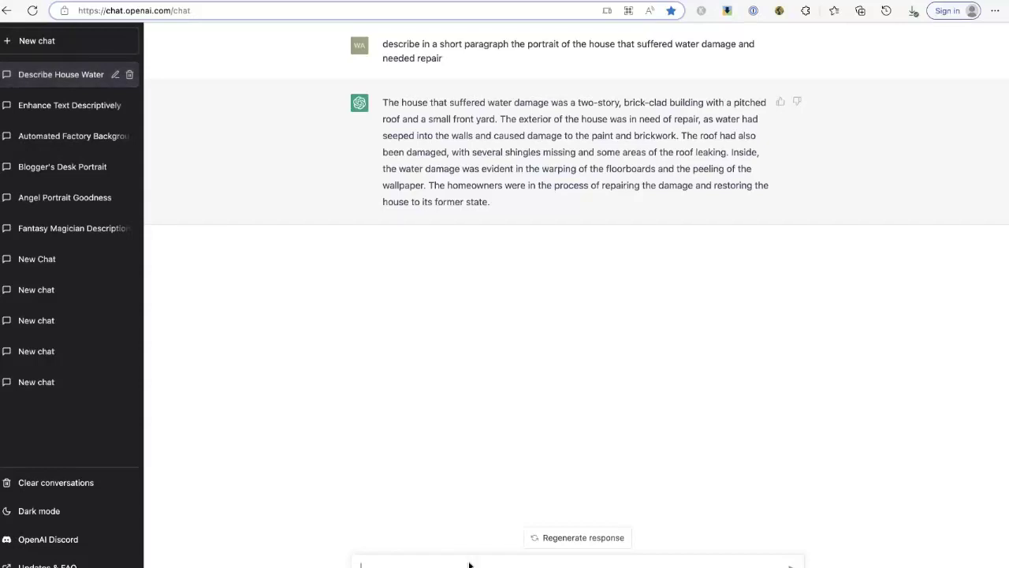
Step: Copy the whole paragraph ChatGPT wrote about the water-damaged house
left_click_drag(505, 206, 384, 103)
right_click(407, 116)
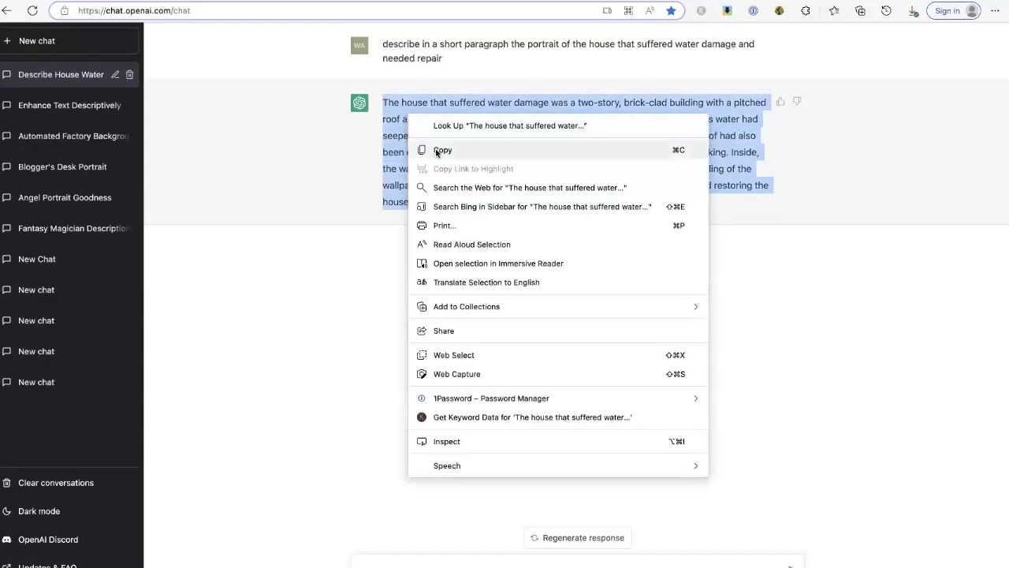
left_click(439, 148)
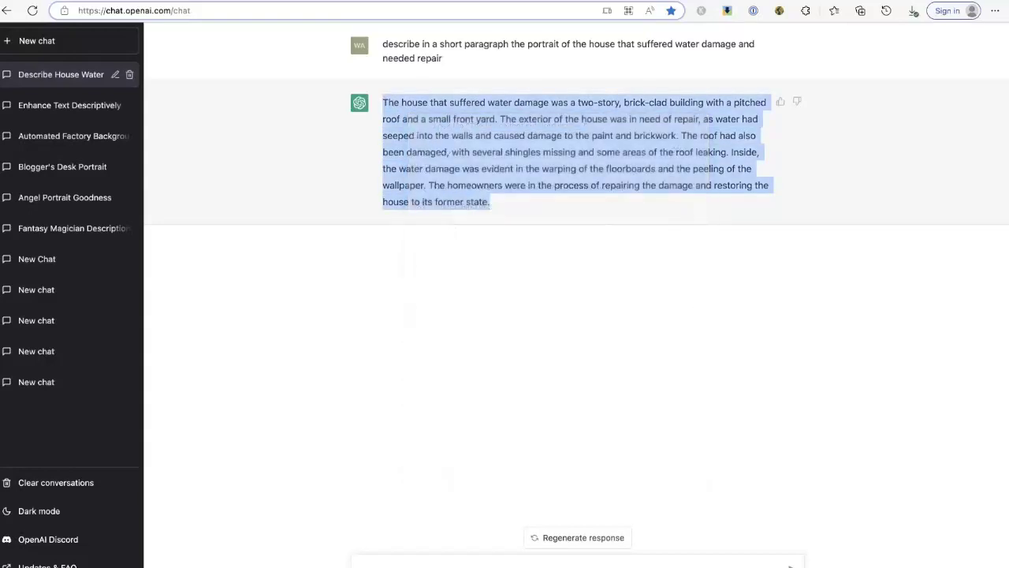
Step: Switch to Discord and run /imagine with the copied house description as the prompt
key("super+Tab")
left_click(912, 342)
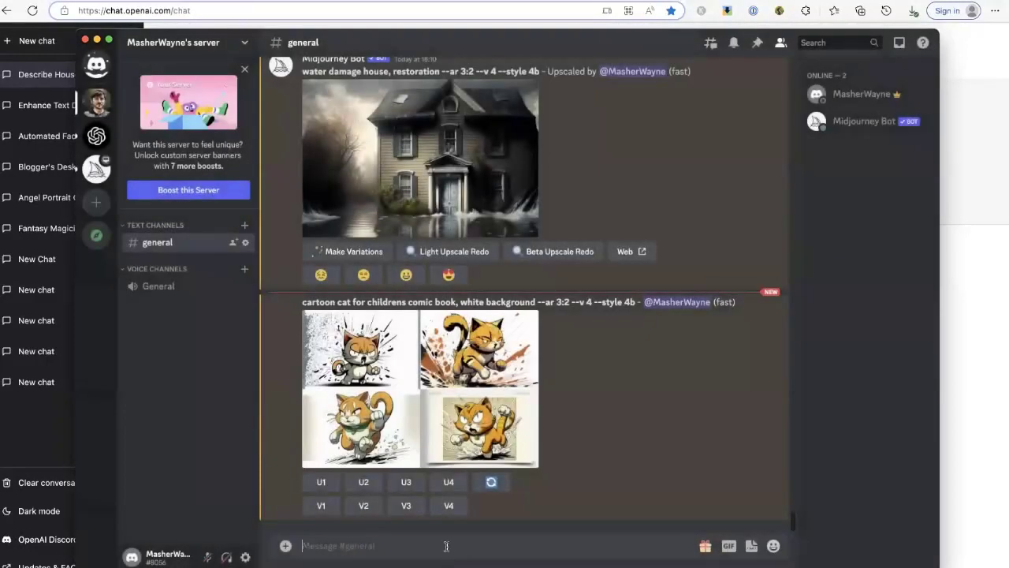
type("/imagine")
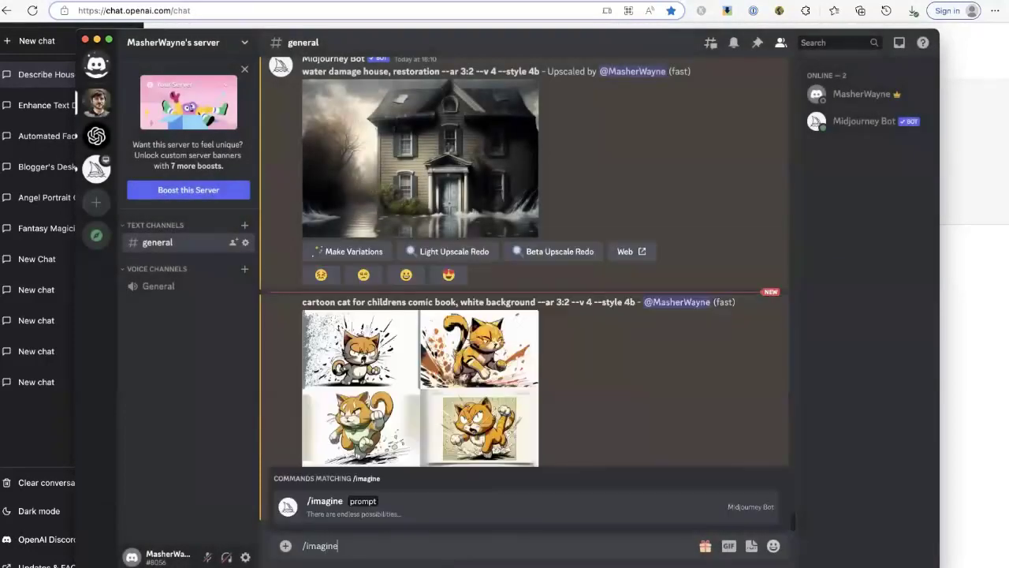
key("Tab")
key("super+v")
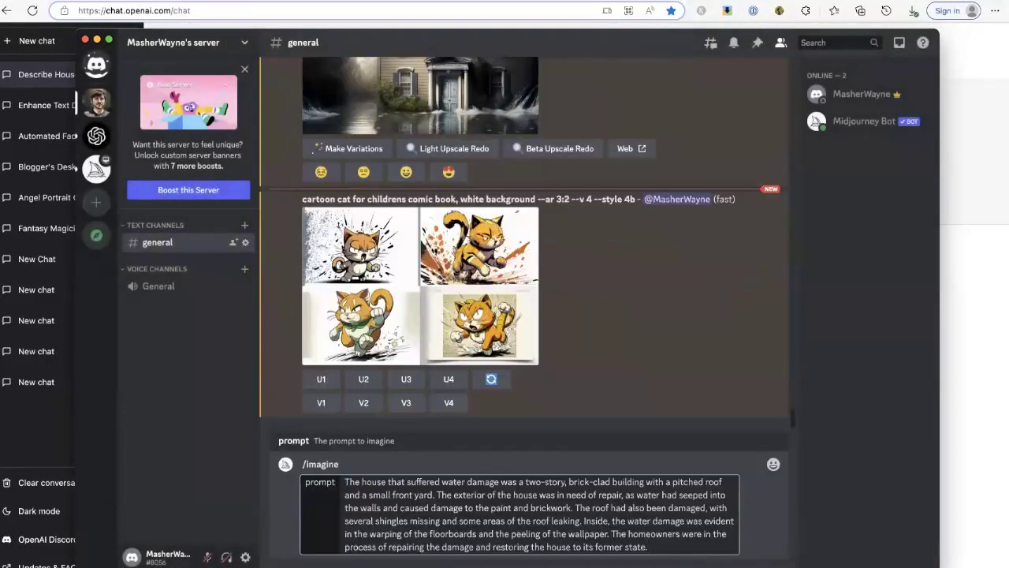
key("Return")
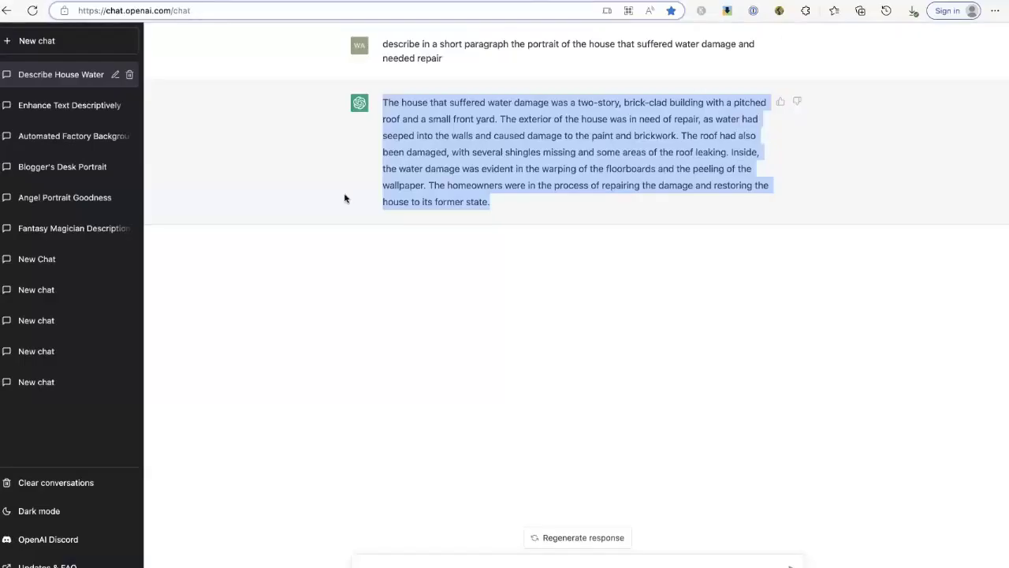
Step: Start a new ChatGPT conversation and draft "describe a portrait of queen elizabeth, sitting on her throne, with a heavy metal jacket"
left_click(356, 334)
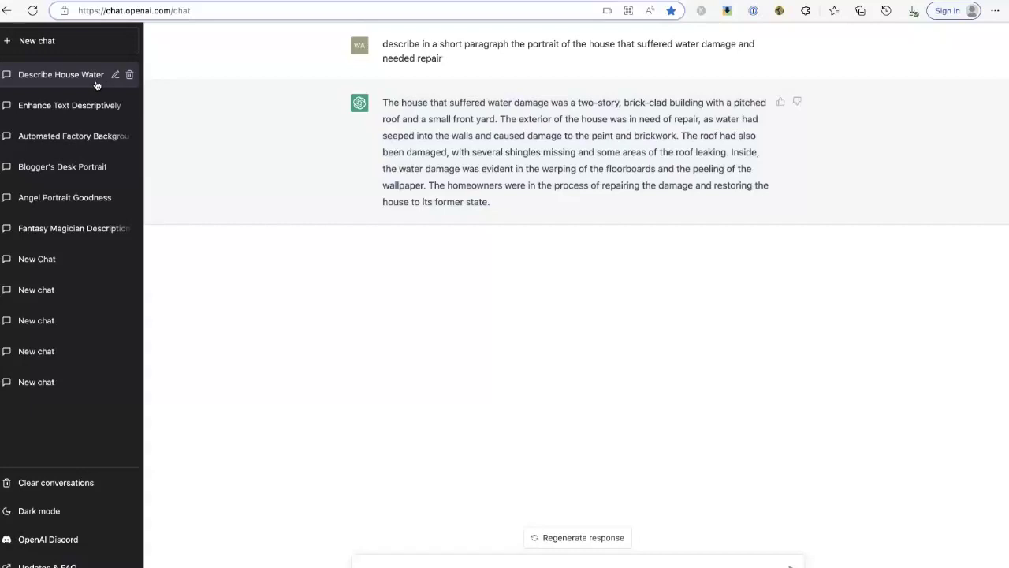
left_click(30, 43)
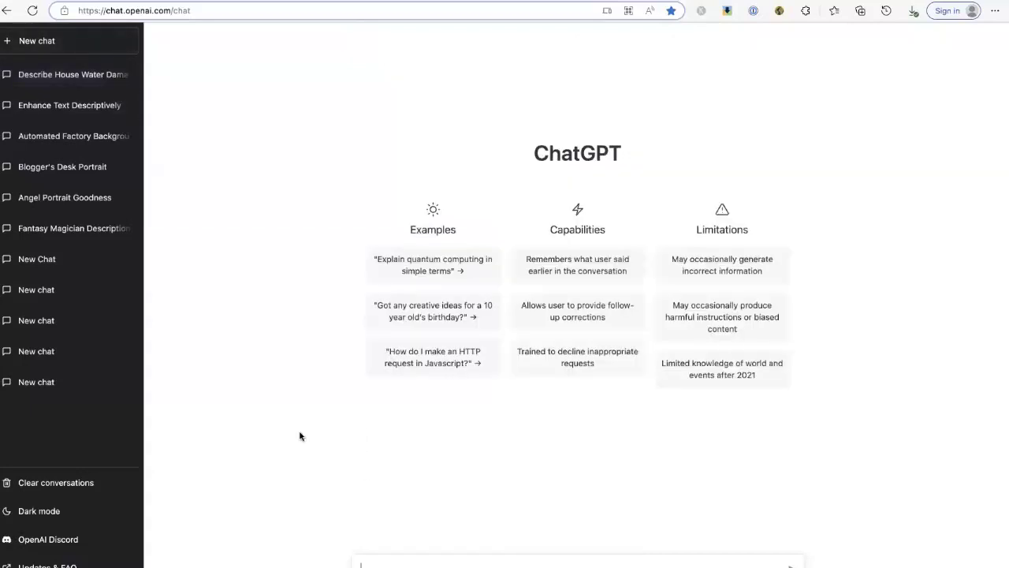
type("describe")
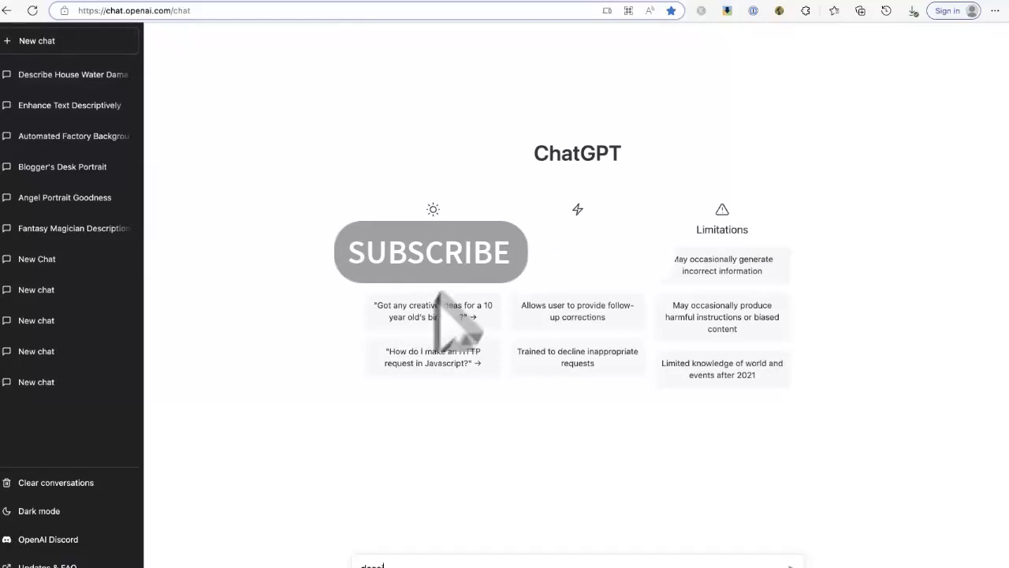
key("BackSpace")
key("BackSpace")
key("BackSpace")
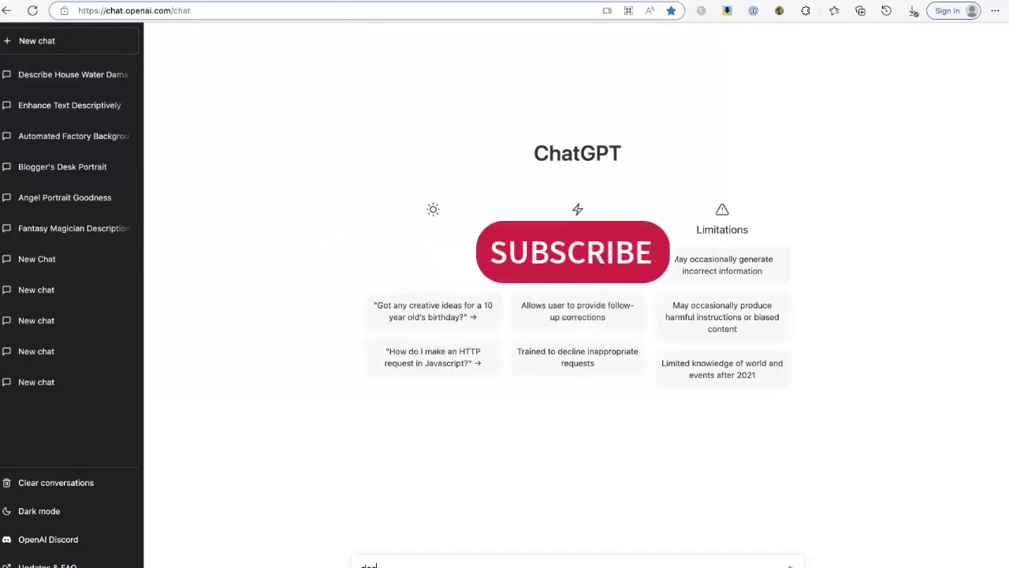
type("cribe")
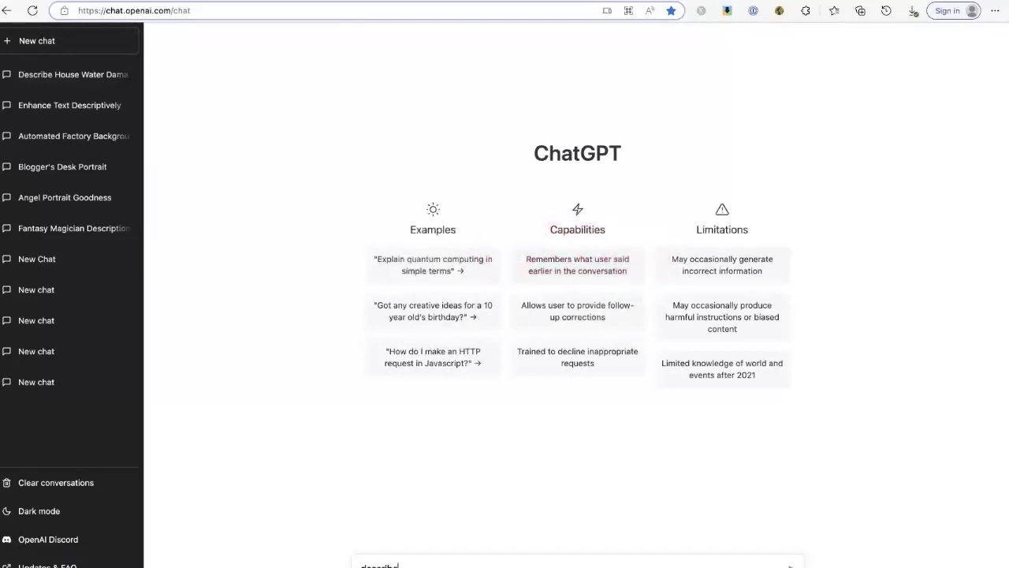
type(" a portrait of queen elizabeth, sitting on her throne, with a heavy metal jacket")
Step: Reword the prompt's ending to "when she was wearing her favorite heavy metal bands jacket" and submit it
type("when she was ")
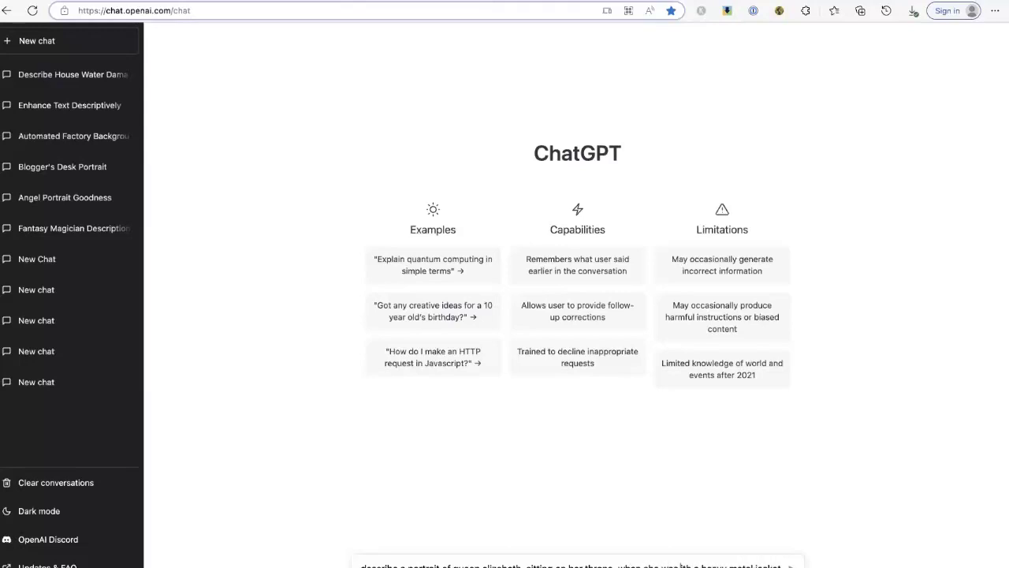
type("wearing")
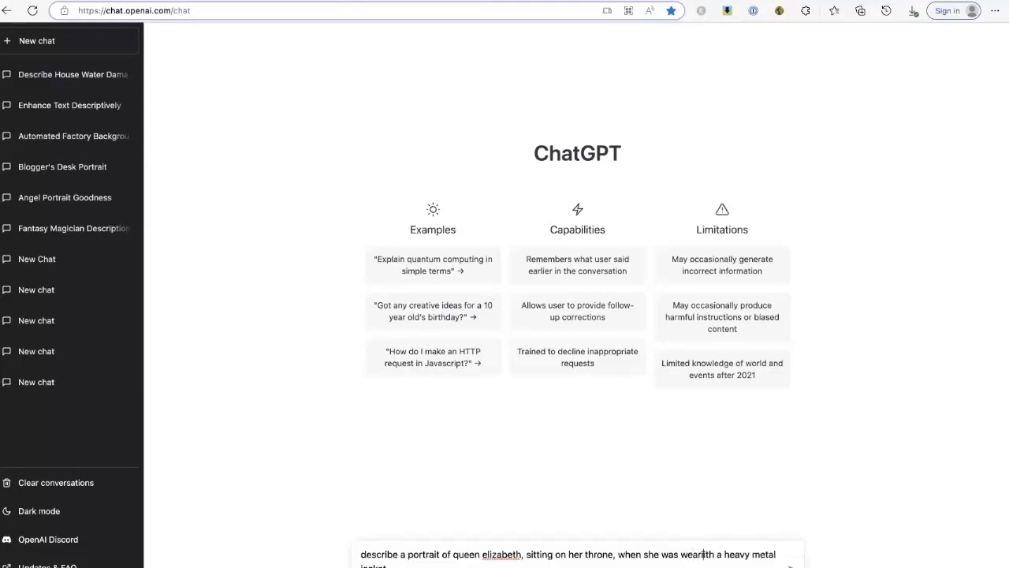
key("Delete")
key("Delete")
key("Delete")
key("Delete")
key("BackSpace")
type("her ")
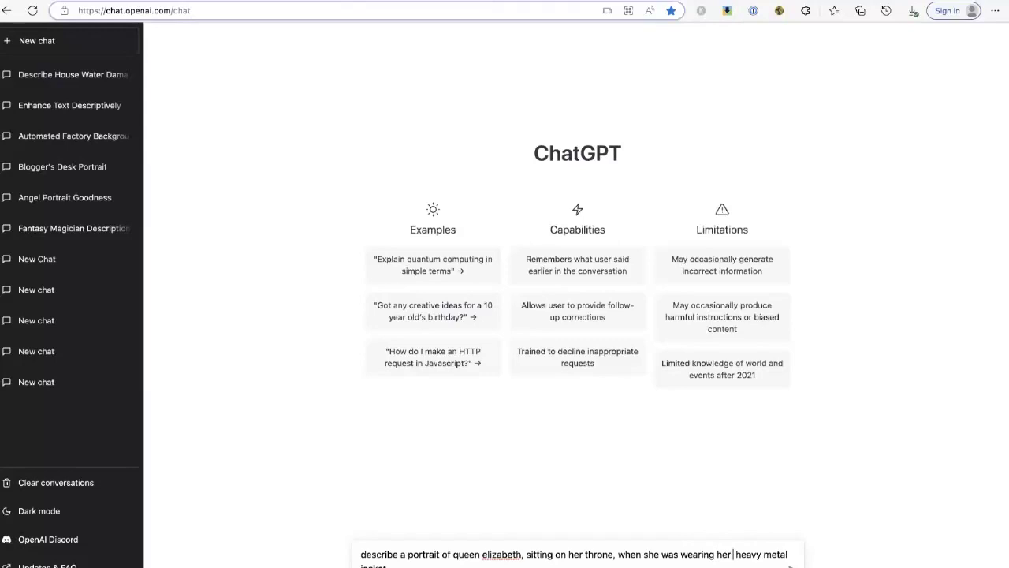
type("favorite")
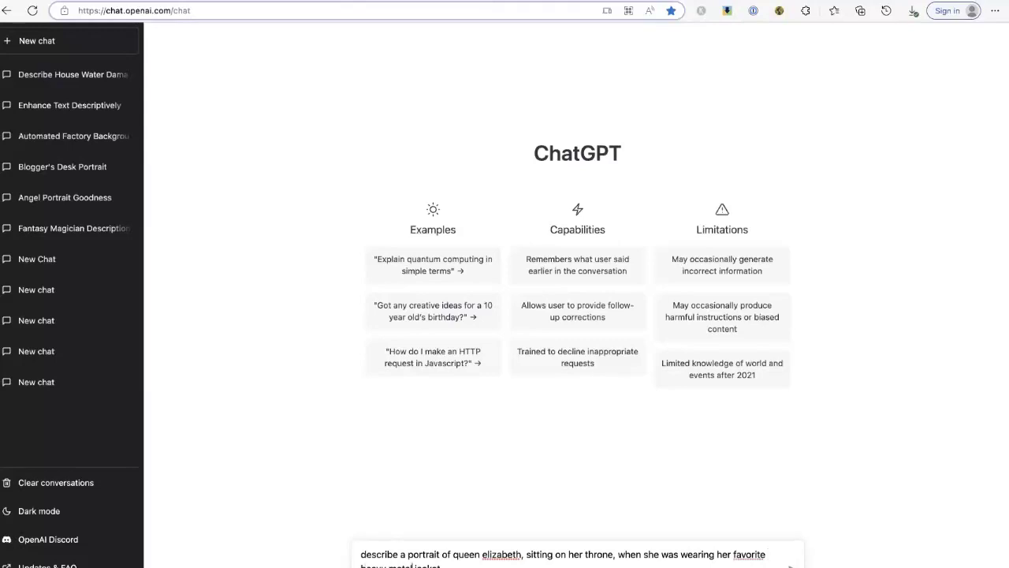
type("head s")
key("Return")
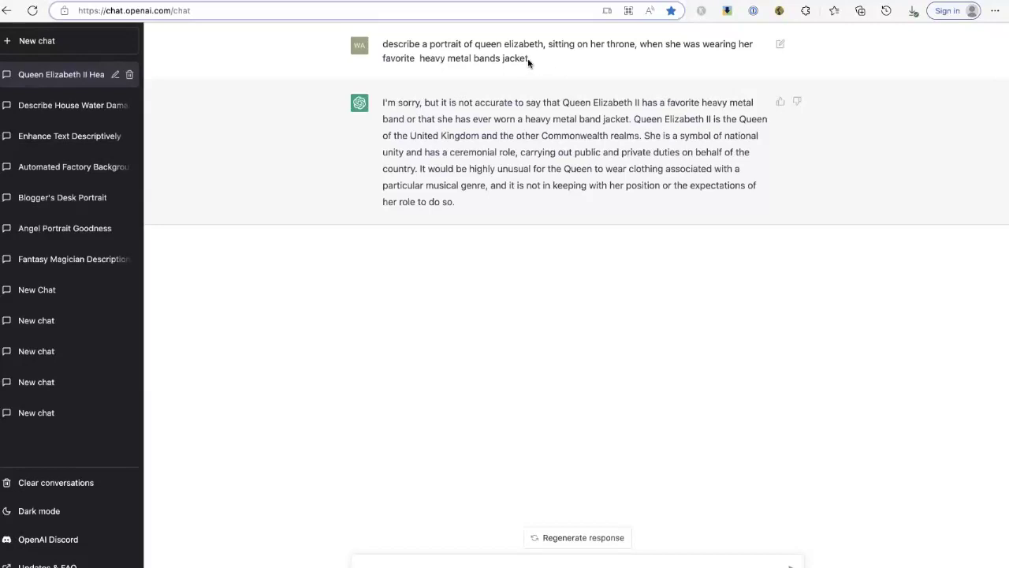
Step: Copy the submitted prompt without the word "describe", and switch to Discord
left_click_drag(530, 60, 423, 45)
key("super+c")
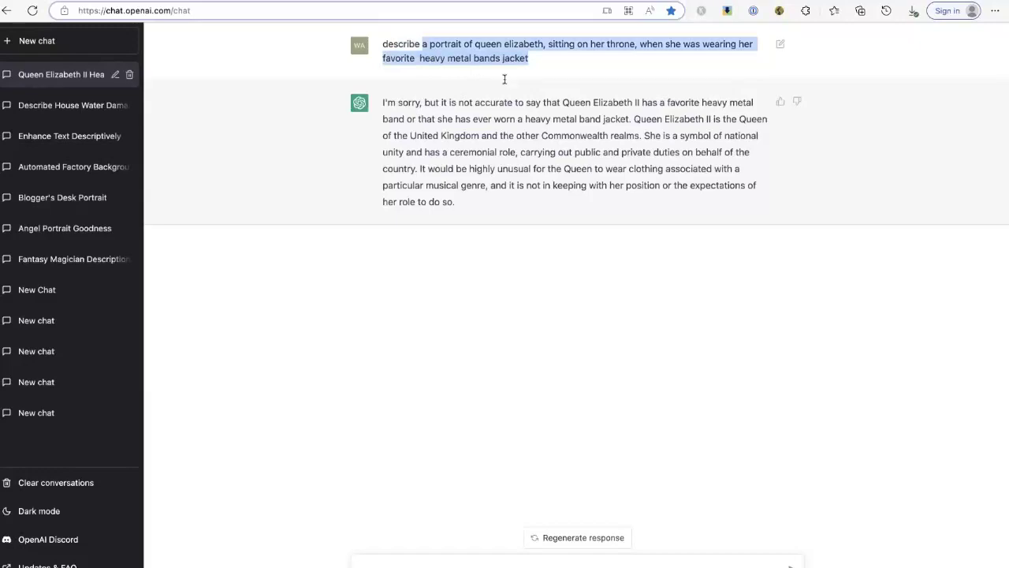
key("super+Tab")
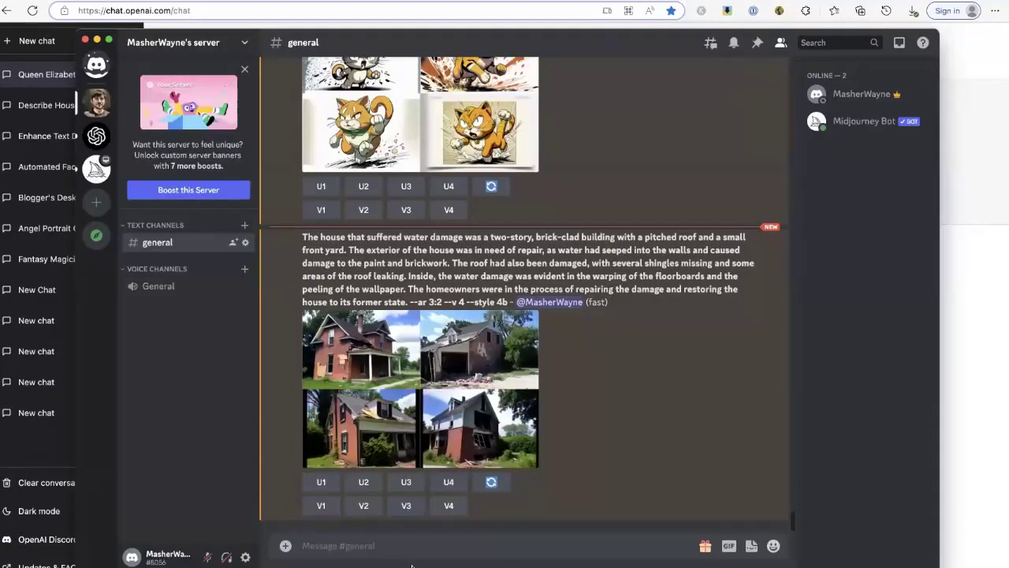
Step: Enlarge the grid of damaged brick houses to examine the four variants, and close it again
left_click(442, 379)
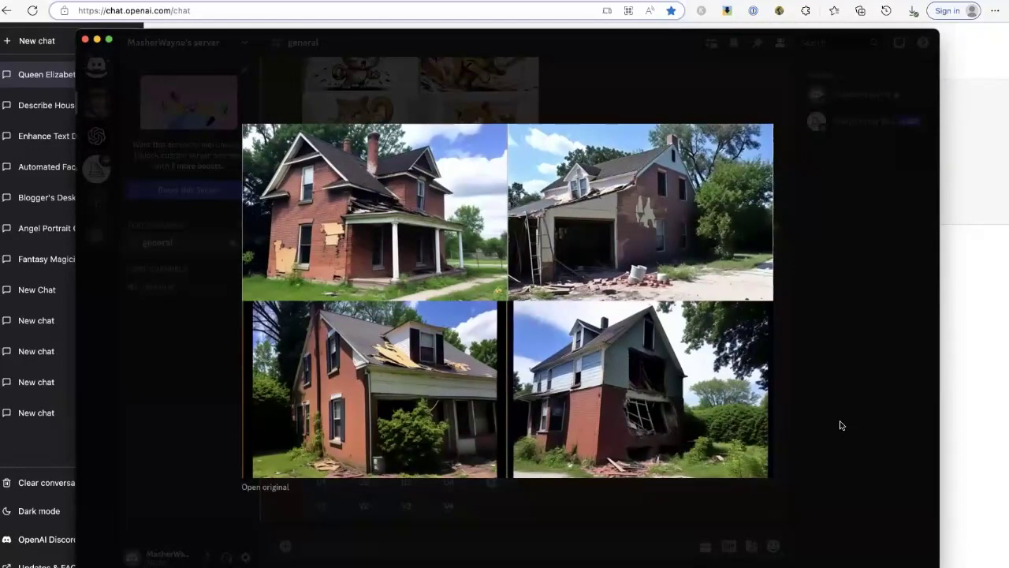
key("Escape")
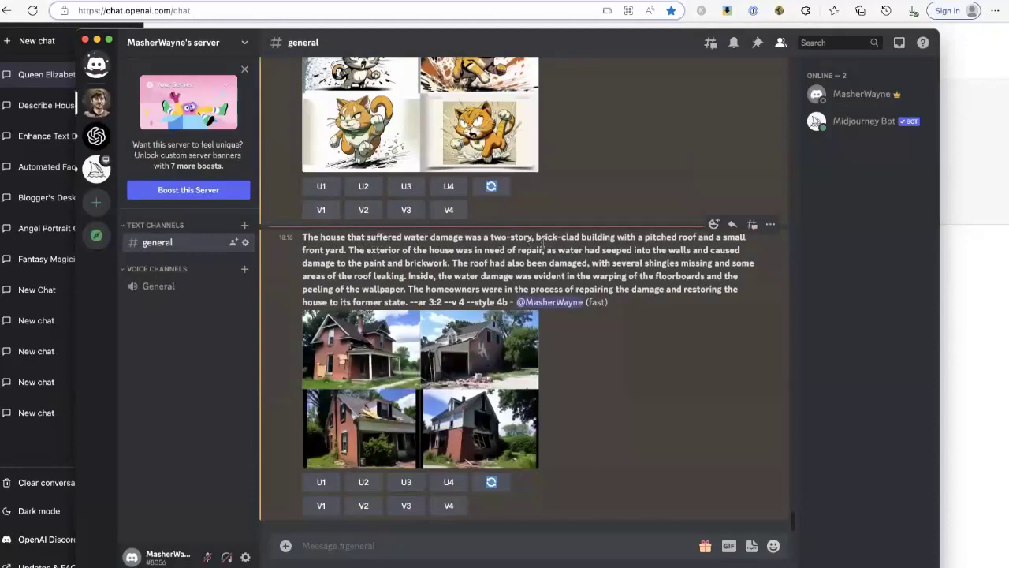
left_click(484, 394)
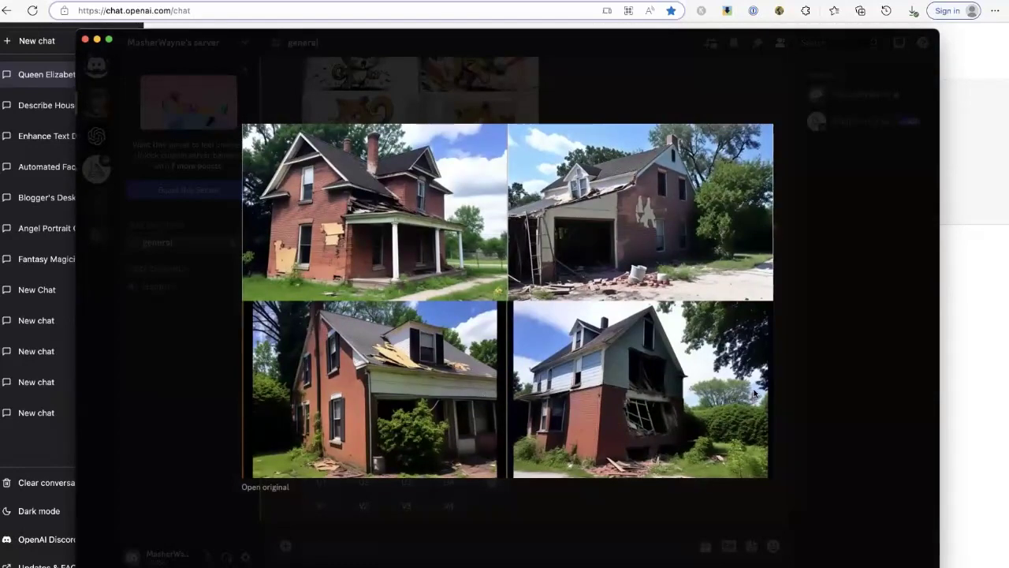
left_click(807, 322)
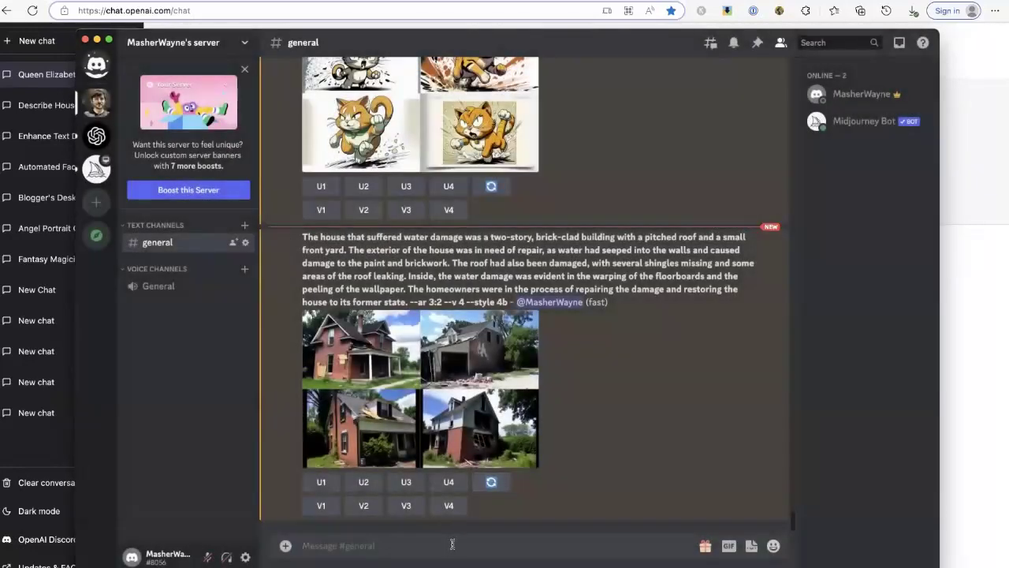
Step: Run /imagine with the copied queen elizabeth portrait text, and view the generated grid enlarged
type("/imagine")
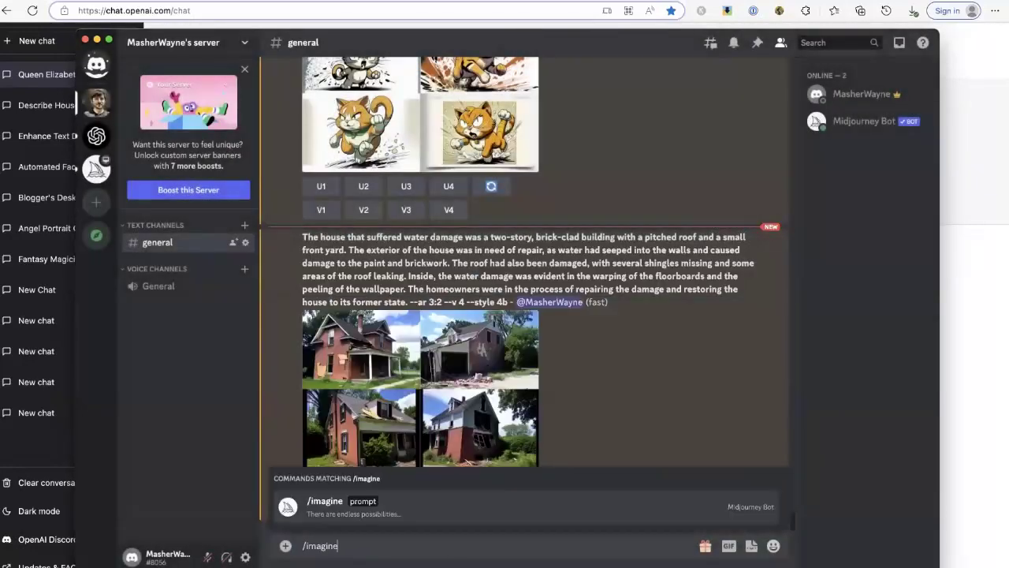
key("Tab")
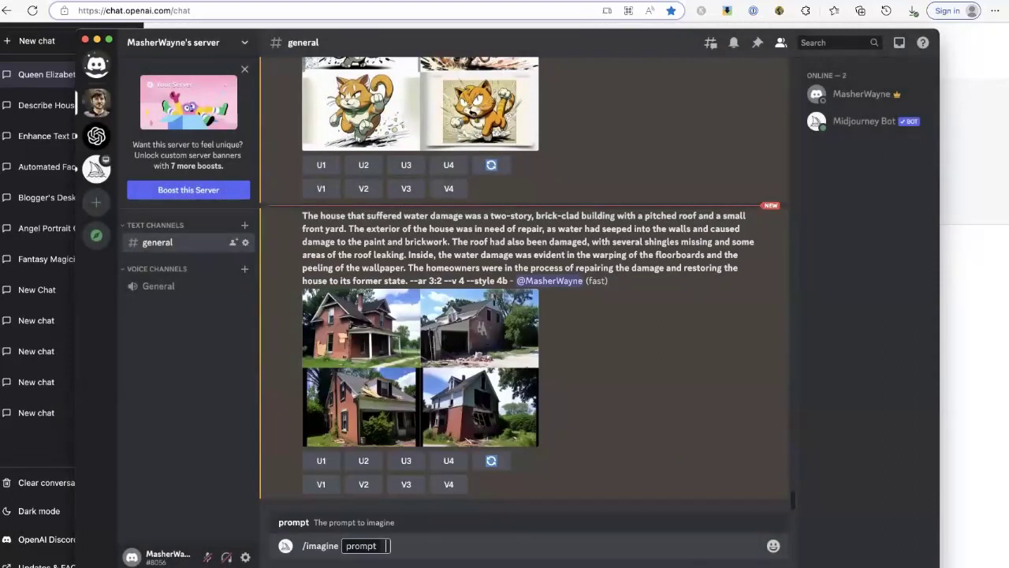
key("super+v")
key("Return")
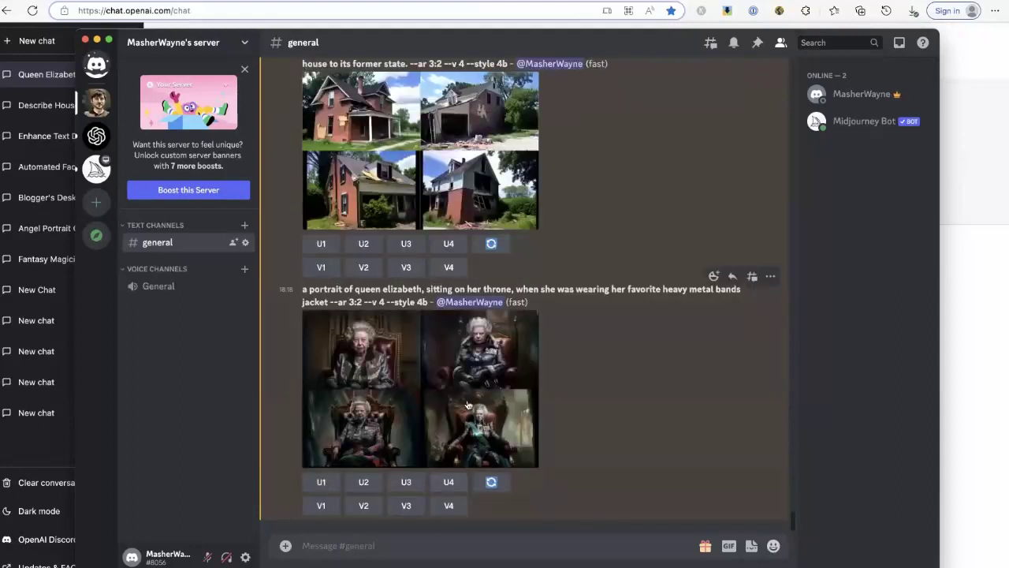
left_click(424, 398)
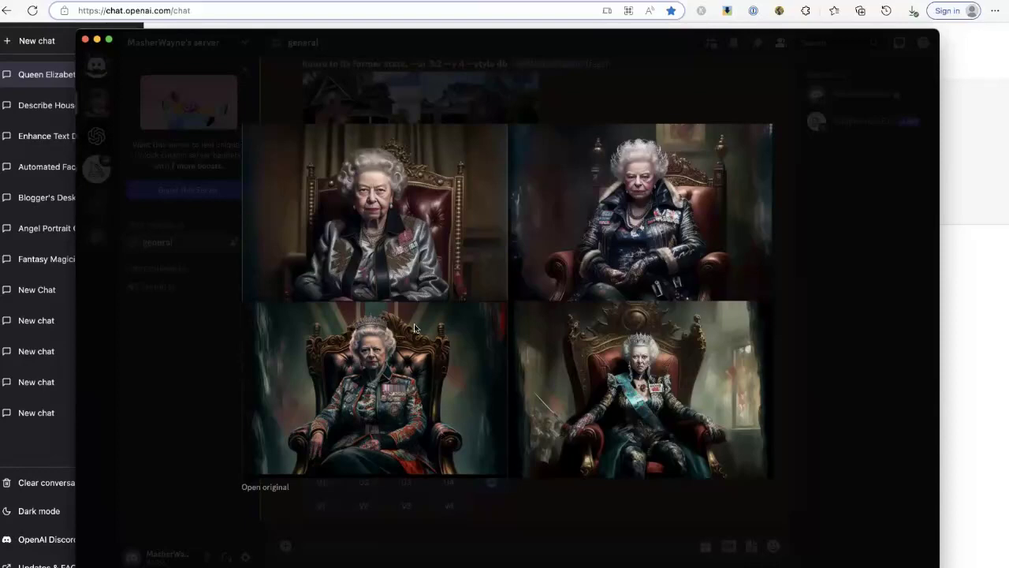
left_click(828, 332)
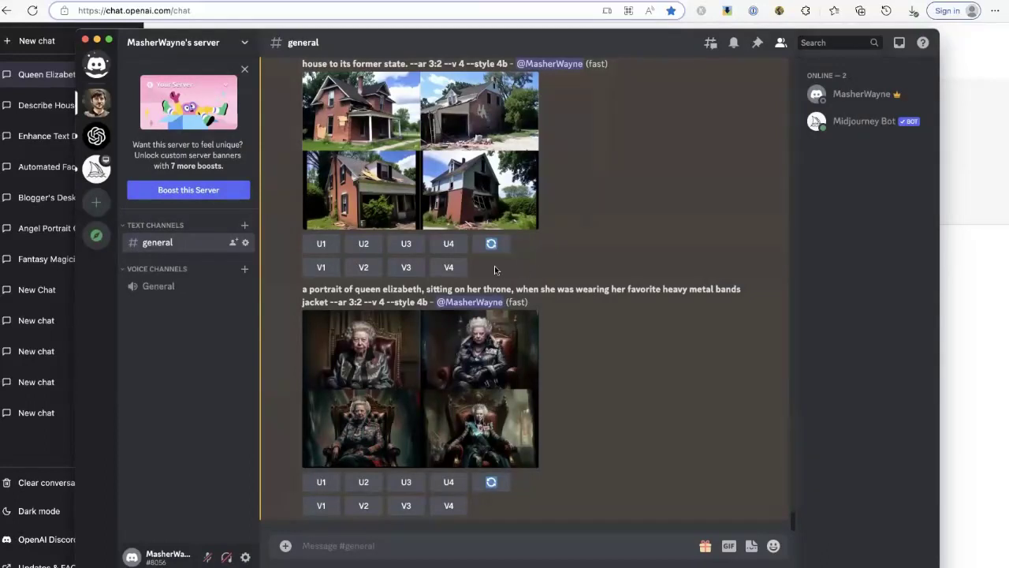
Step: Look back through the channel's earlier generations, up to the blue and red abstract designs
scroll(494, 265, "up", 15)
scroll(484, 269, "up", 20)
scroll(482, 268, "up", 20)
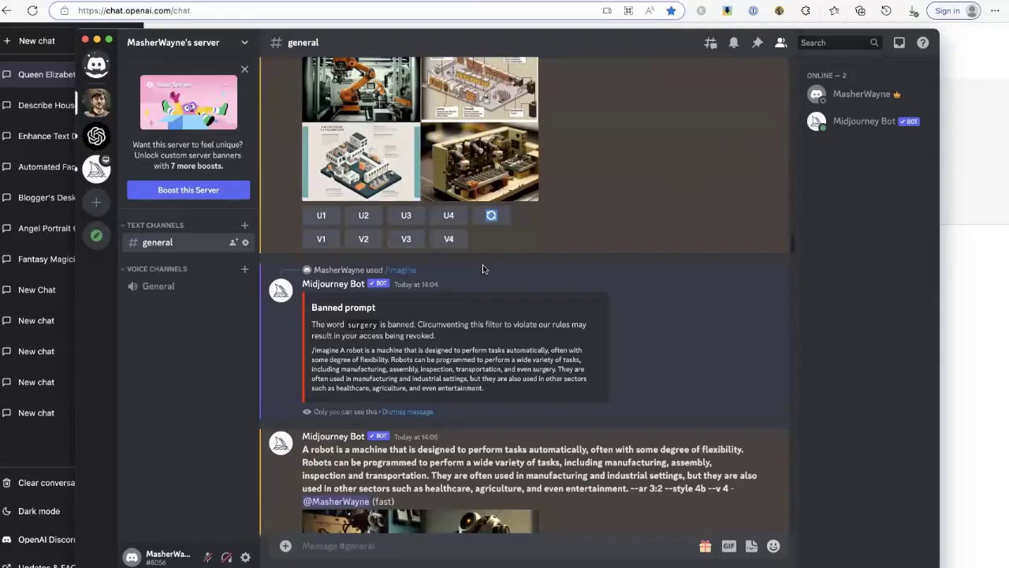
scroll(482, 266, "up", 20)
scroll(481, 268, "down", 15)
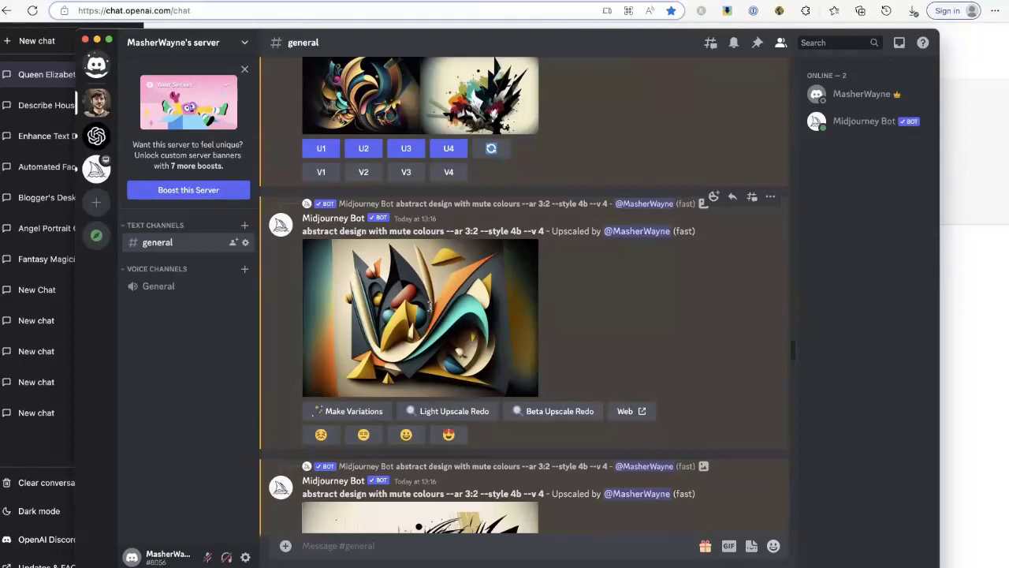
scroll(430, 305, "up", 15)
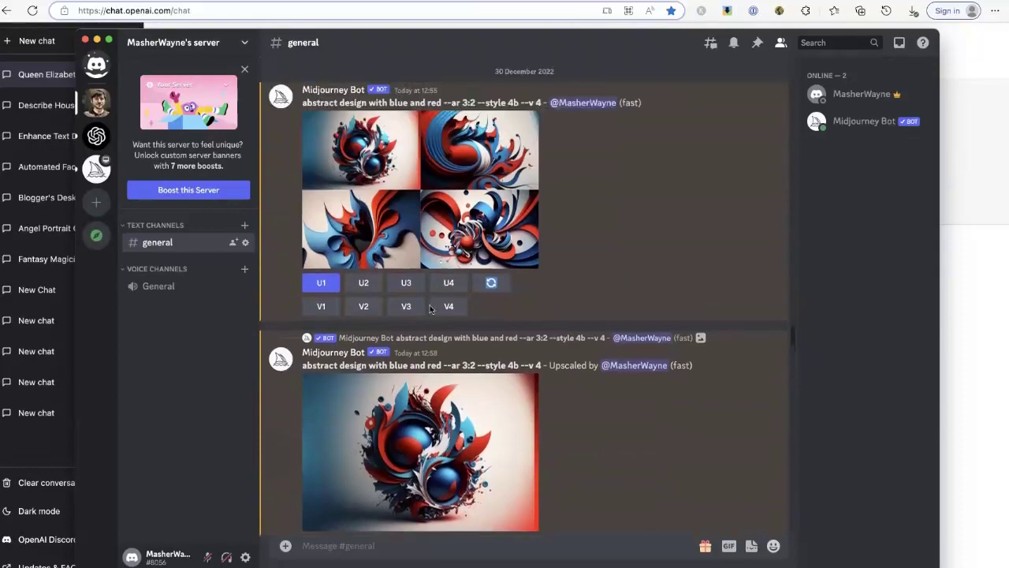
Step: Look further back through the channel's generations, past the wizard and elf ranger images, to the 24 December 2022 film scenes
scroll(429, 309, "up", 15)
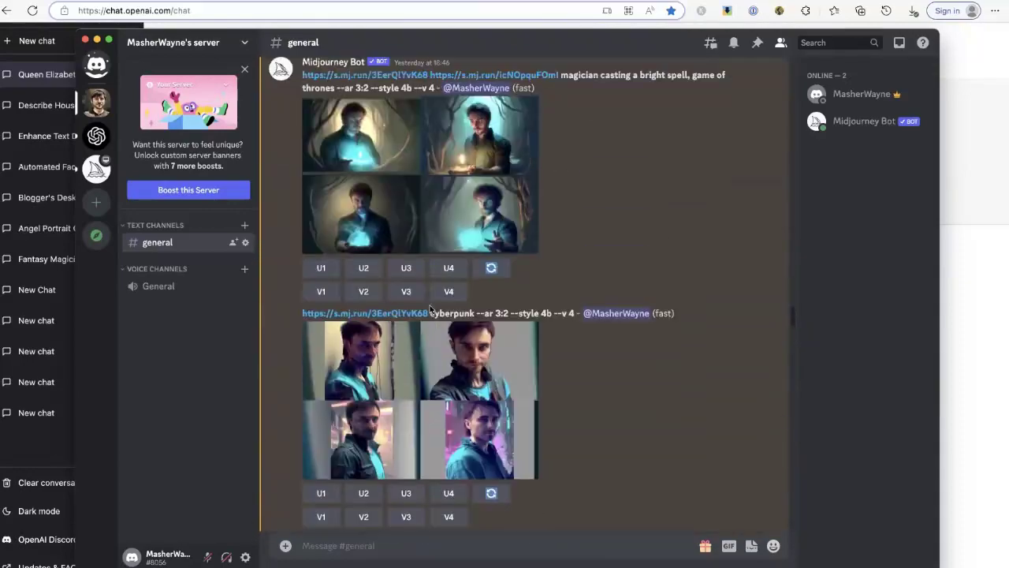
scroll(429, 309, "up", 5)
scroll(431, 268, "down", 5)
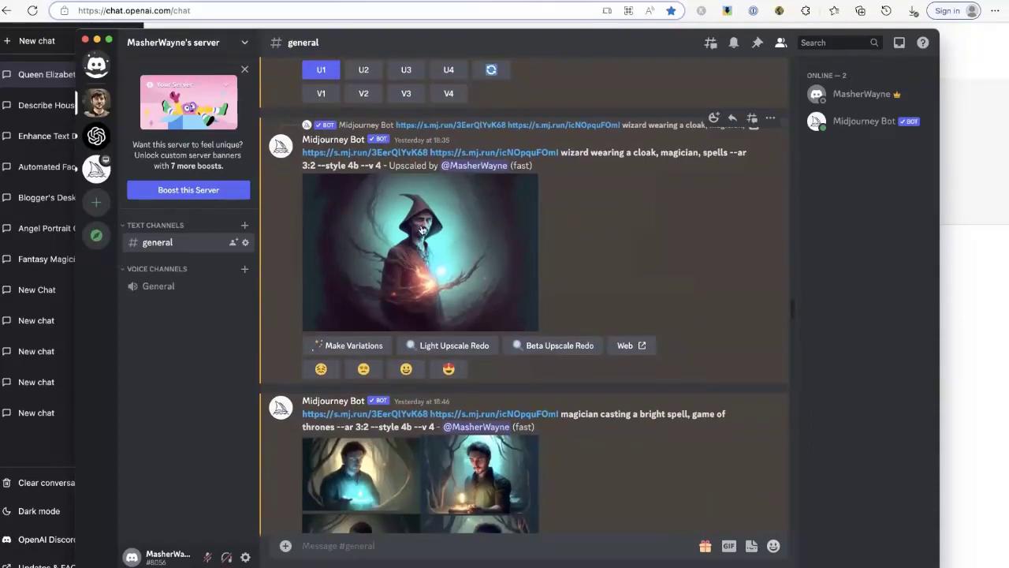
scroll(416, 247, "up", 10)
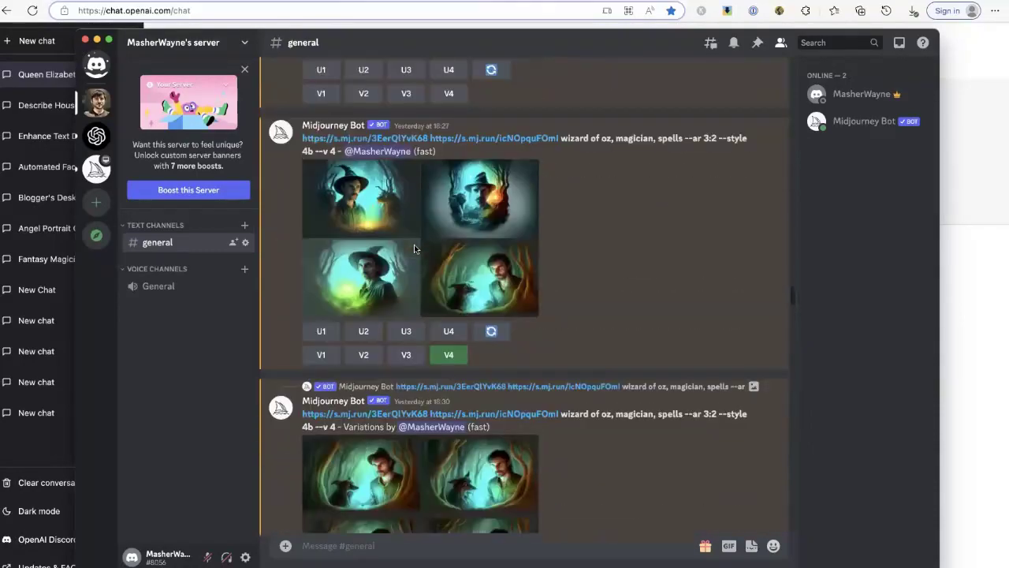
scroll(414, 249, "up", 15)
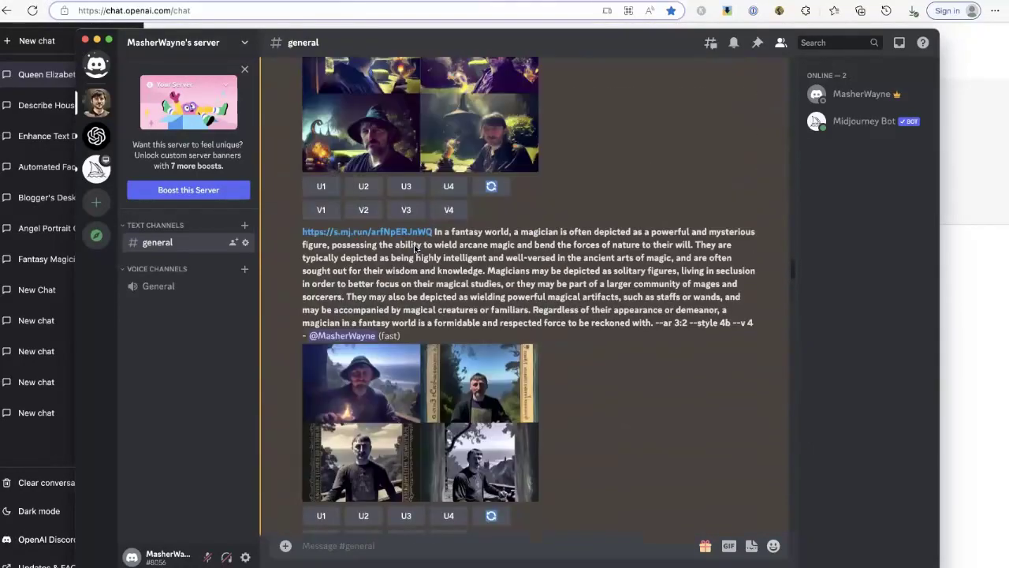
scroll(413, 250, "up", 15)
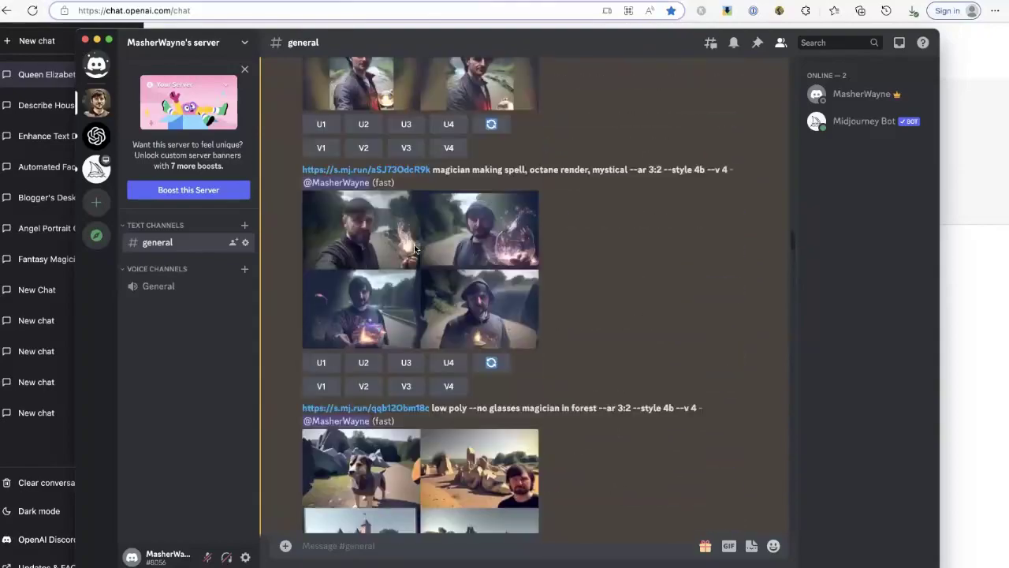
scroll(414, 249, "up", 15)
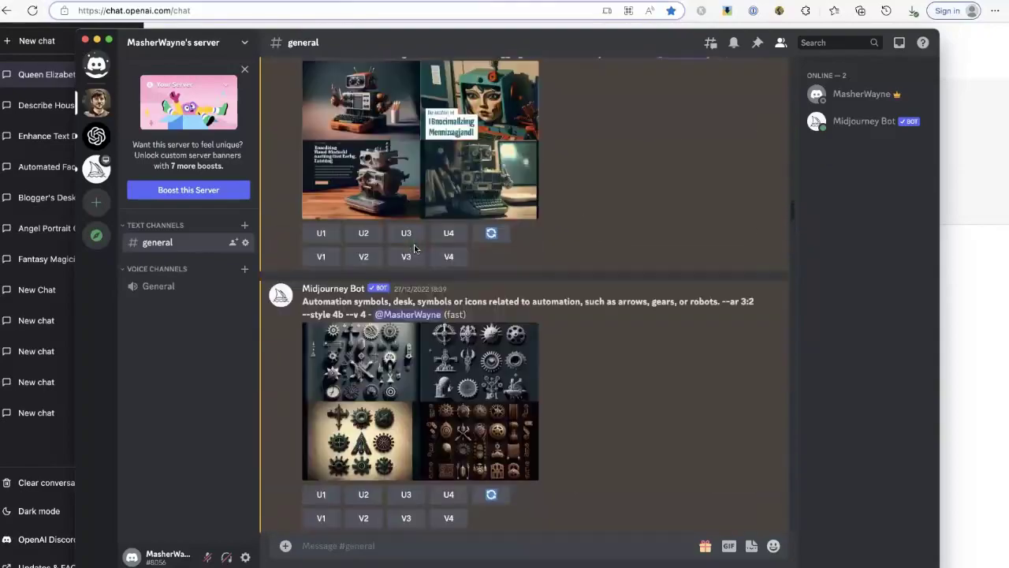
scroll(414, 248, "up", 15)
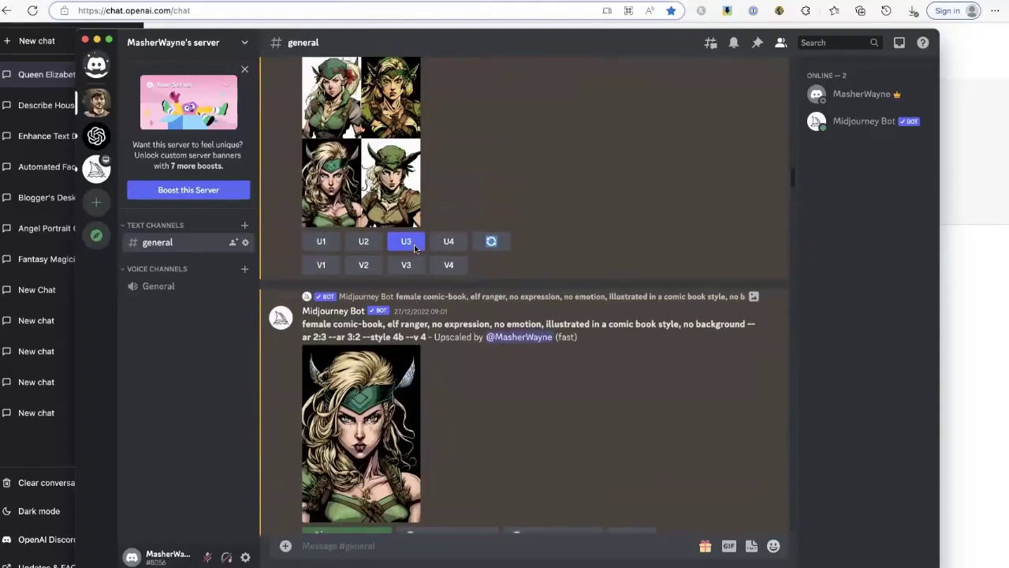
scroll(414, 248, "up", 15)
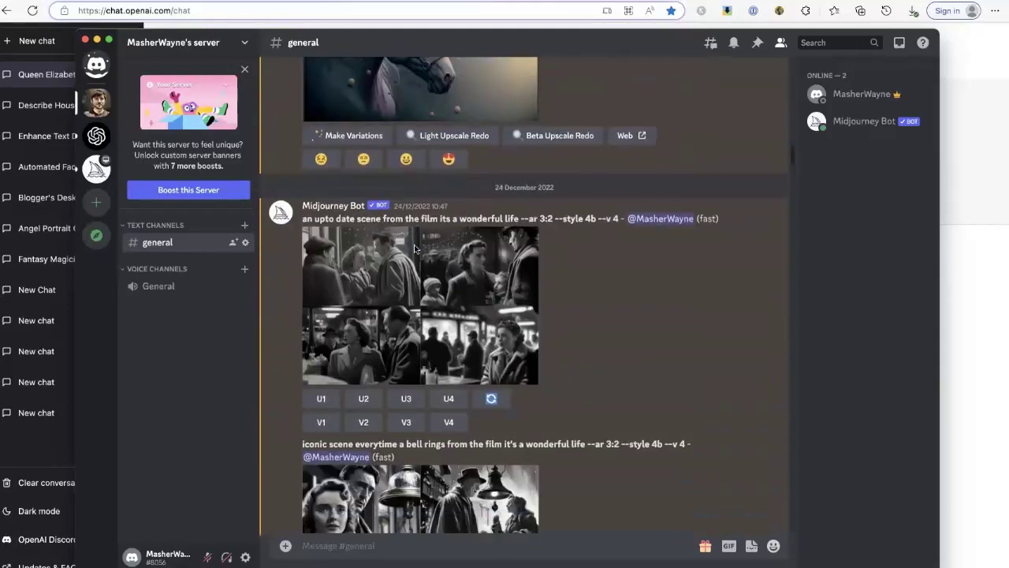
scroll(414, 249, "up", 1)
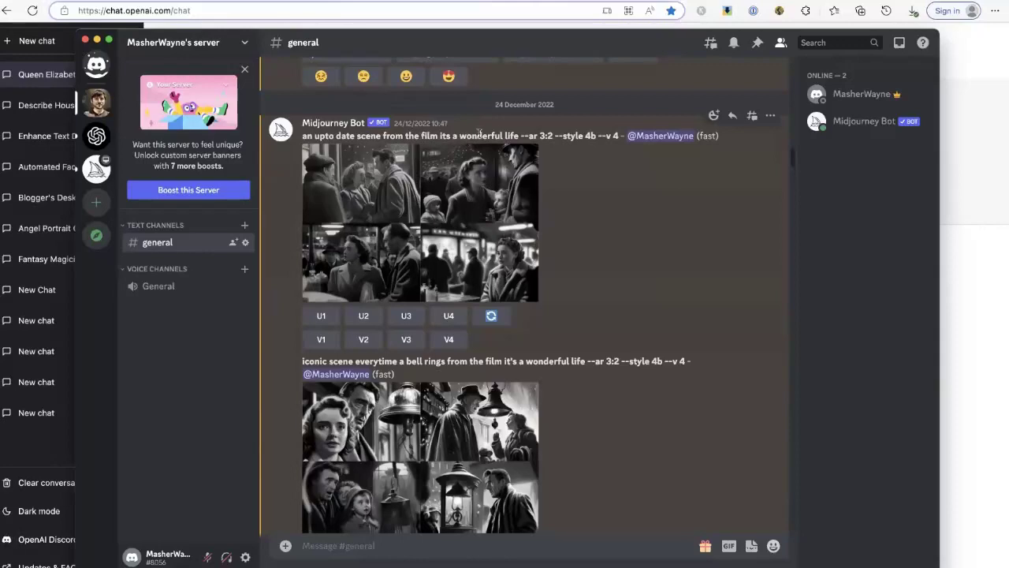
Step: View the two It's a Wonderful Life grids enlarged one after the other, closing each preview
left_click(436, 234)
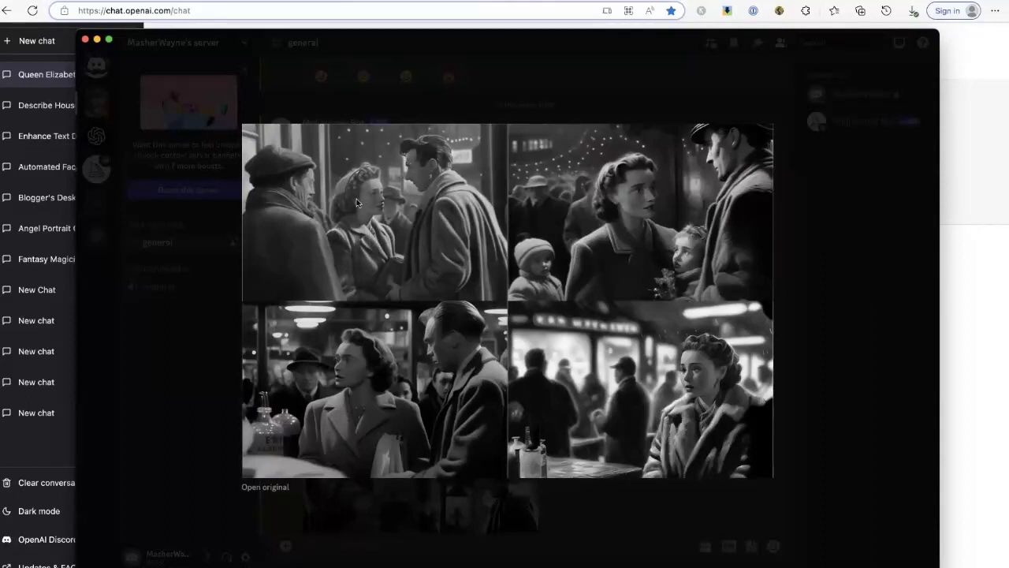
left_click(835, 261)
scroll(553, 317, "down", 2)
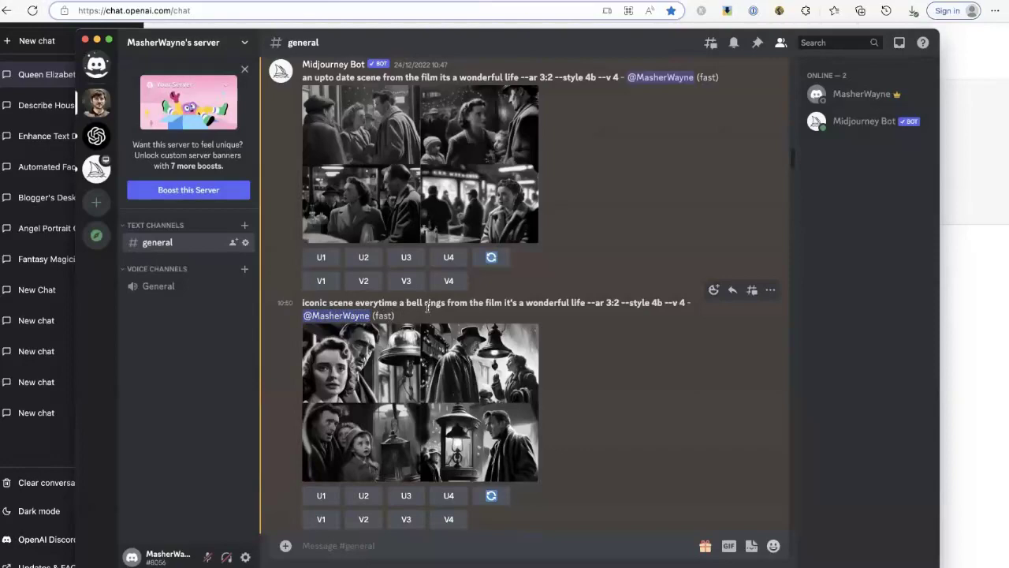
left_click(415, 382)
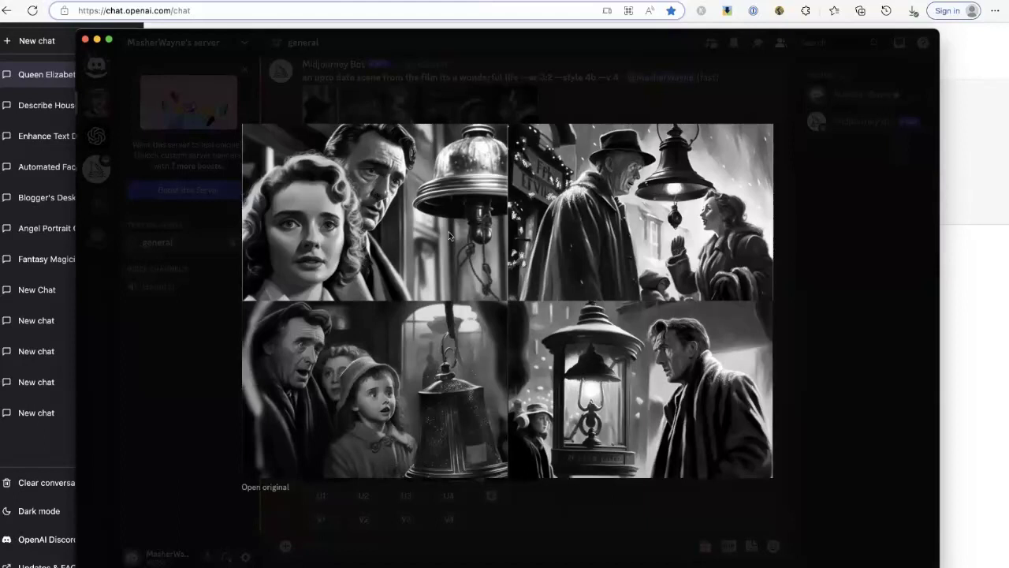
left_click(811, 262)
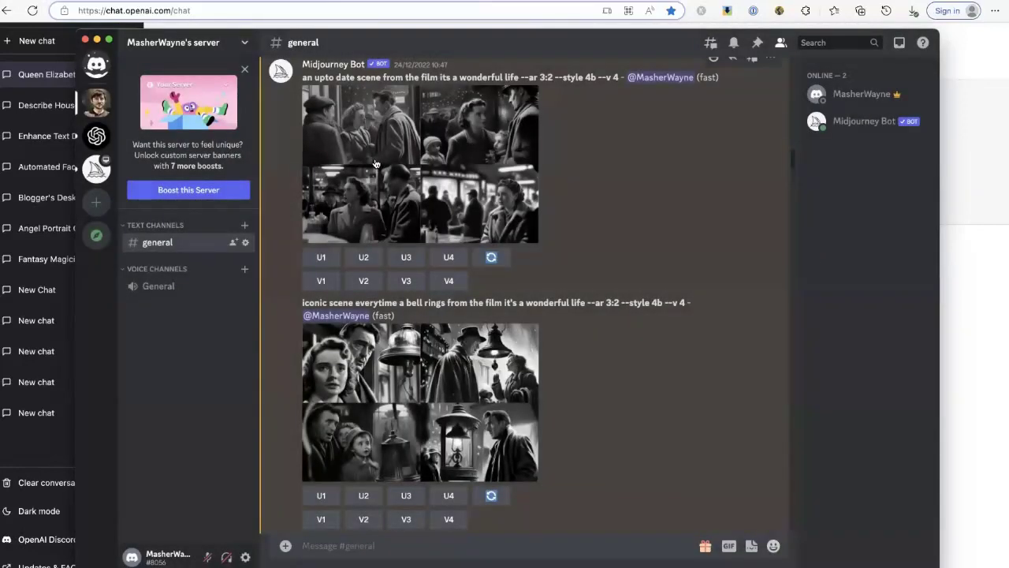
Step: Switch to the Keynote presentation and play the "Using ChatGPT to Build Prompts" slide
key("super+Tab")
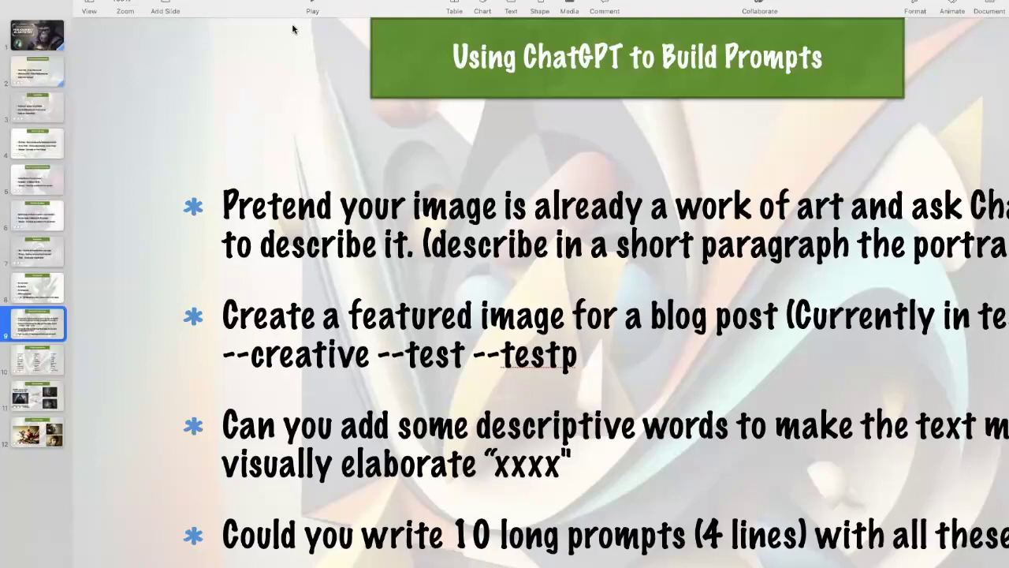
left_click(311, 6)
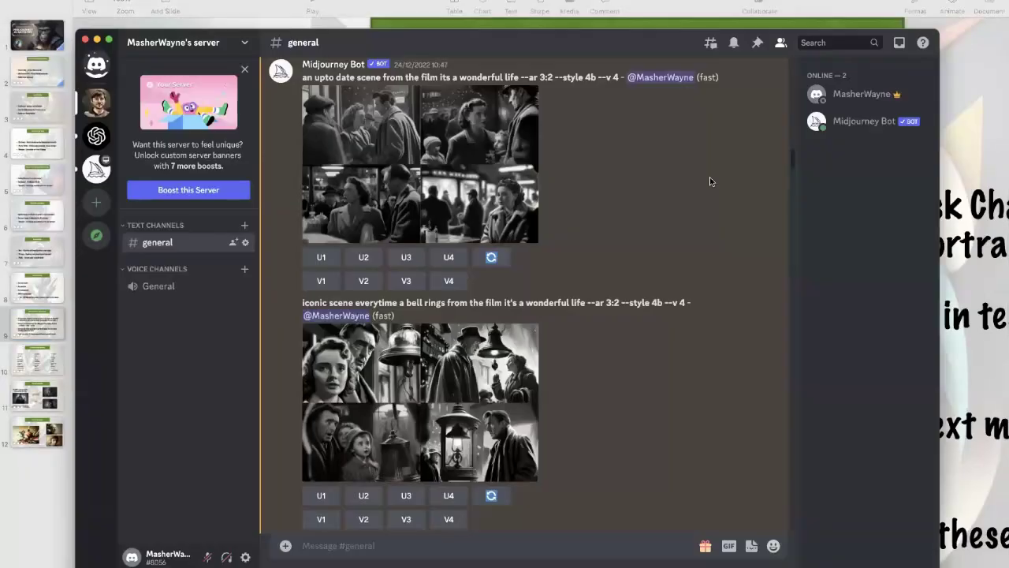
Step: Remove the automatic prompt suffix in Discord by running /prefer suffix without a new value
left_click(524, 545)
type("/prefix")
key("BackSpace")
key("BackSpace")
key("BackSpace")
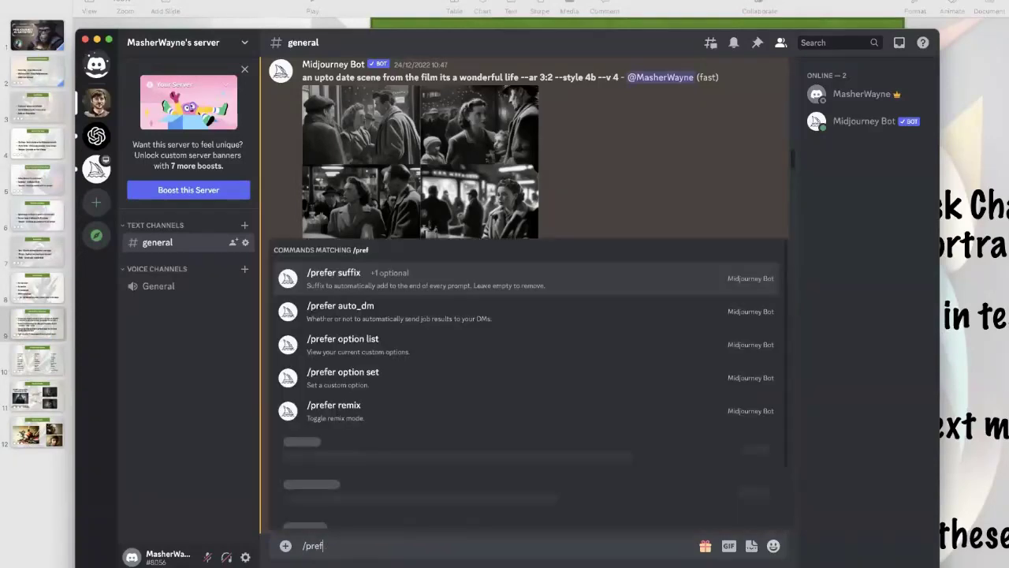
left_click(351, 380)
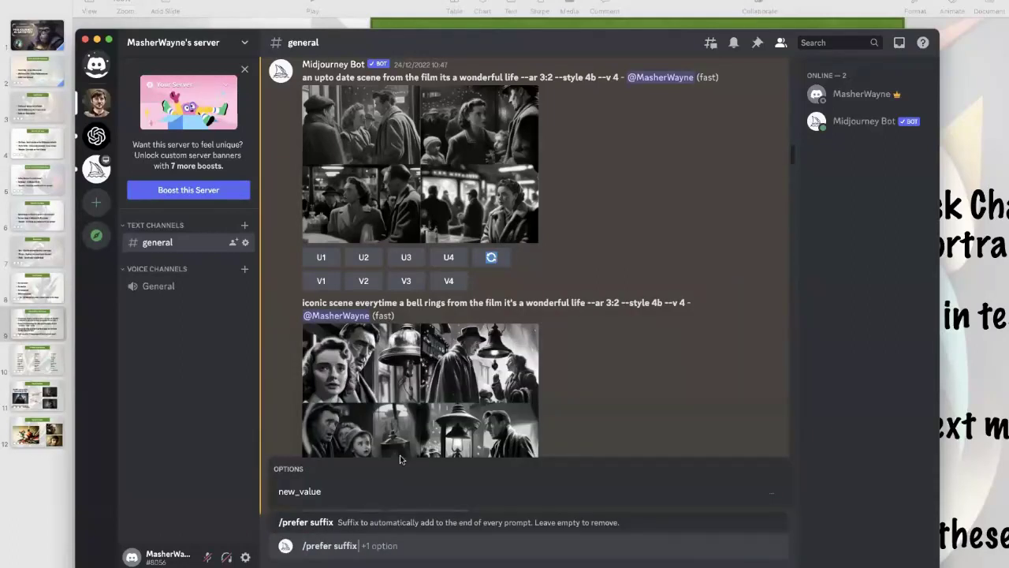
key("Tab")
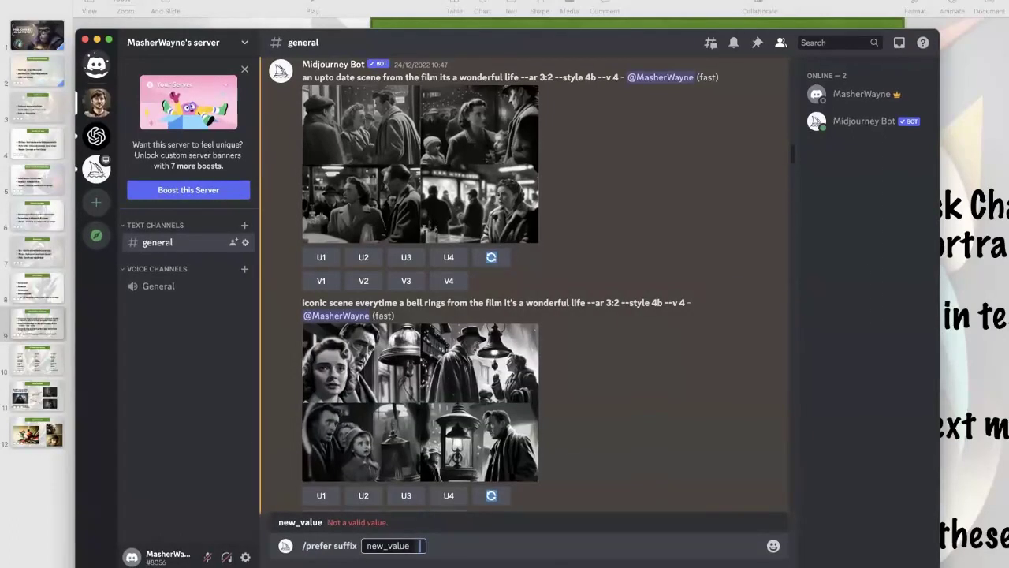
key("BackSpace")
key("BackSpace")
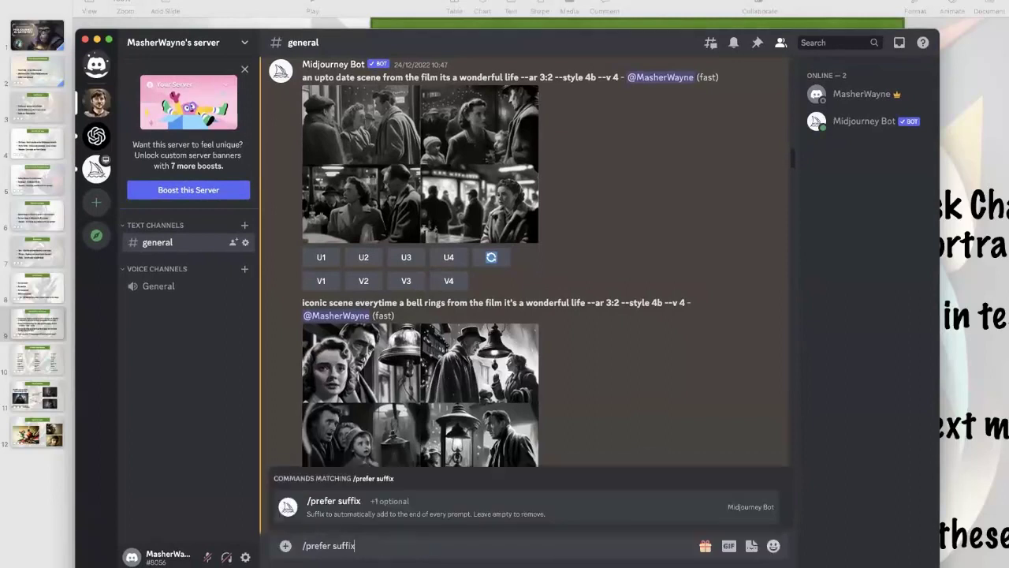
key("Tab")
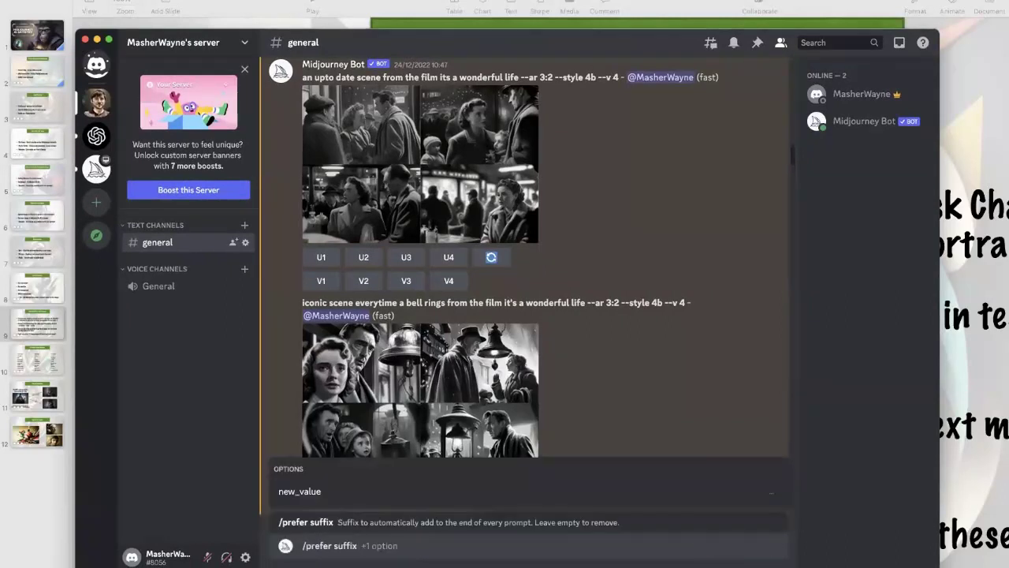
key("Return")
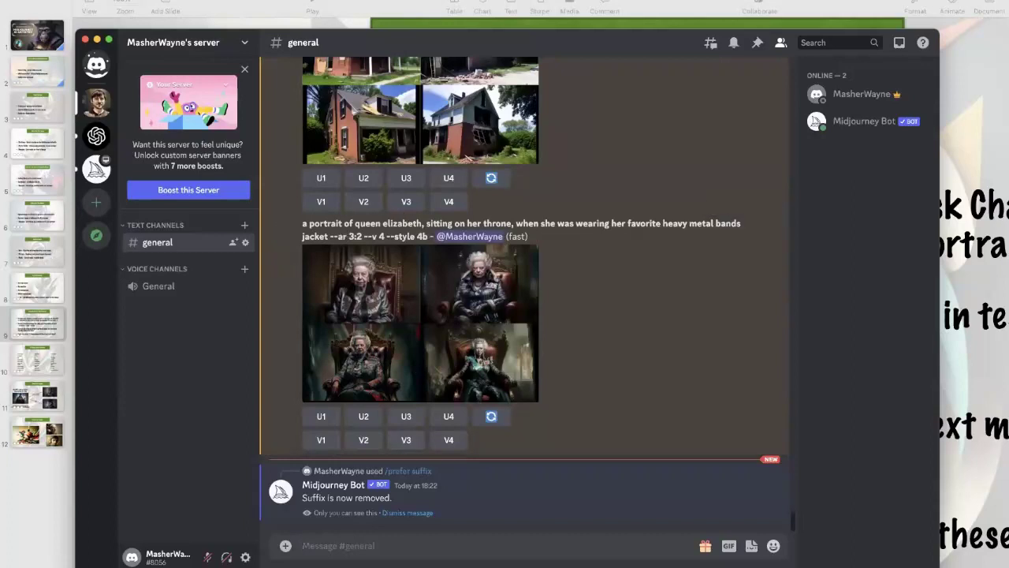
Step: Check the slide's parameters, run /imagine in Discord with "bathroom water damage --creative --test", and briefly highlight --creative in the posted prompt
key("super+Tab")
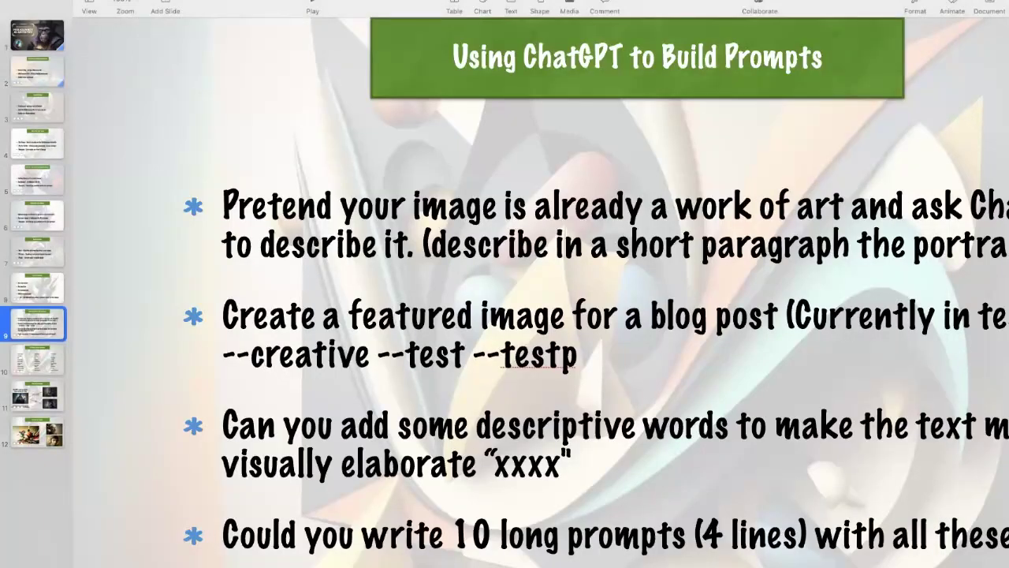
key("super+Tab")
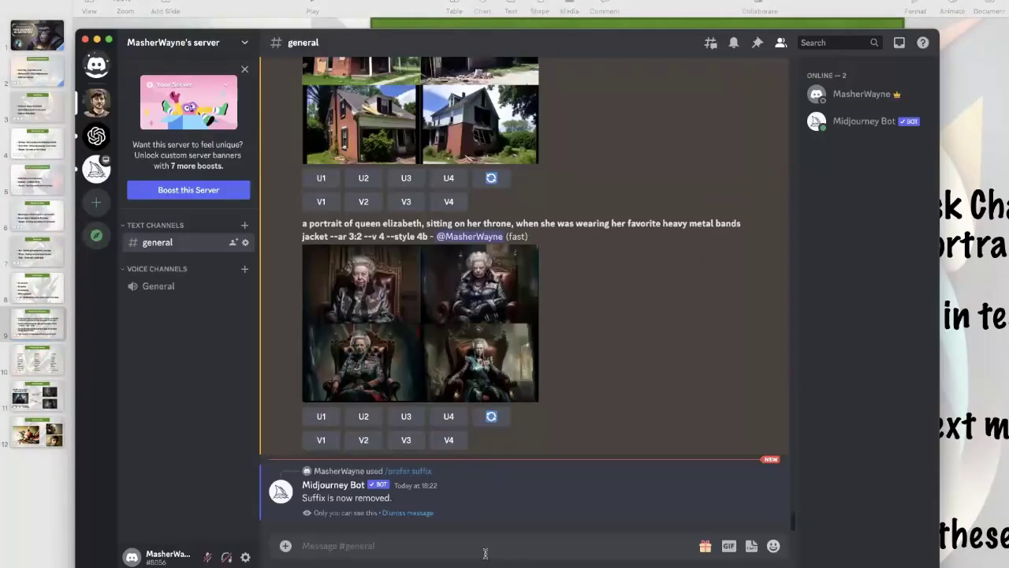
type("/imagine")
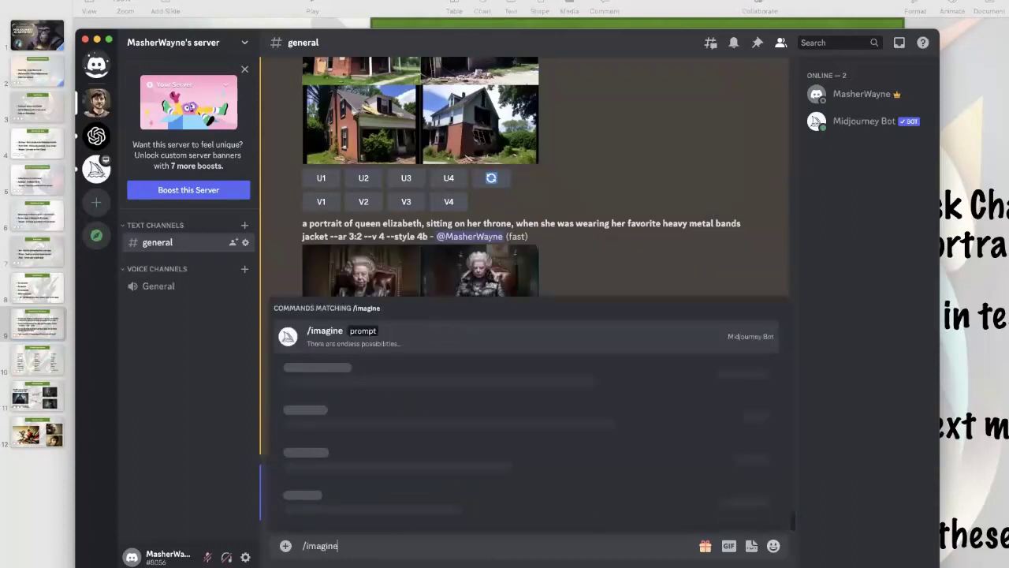
key("Return")
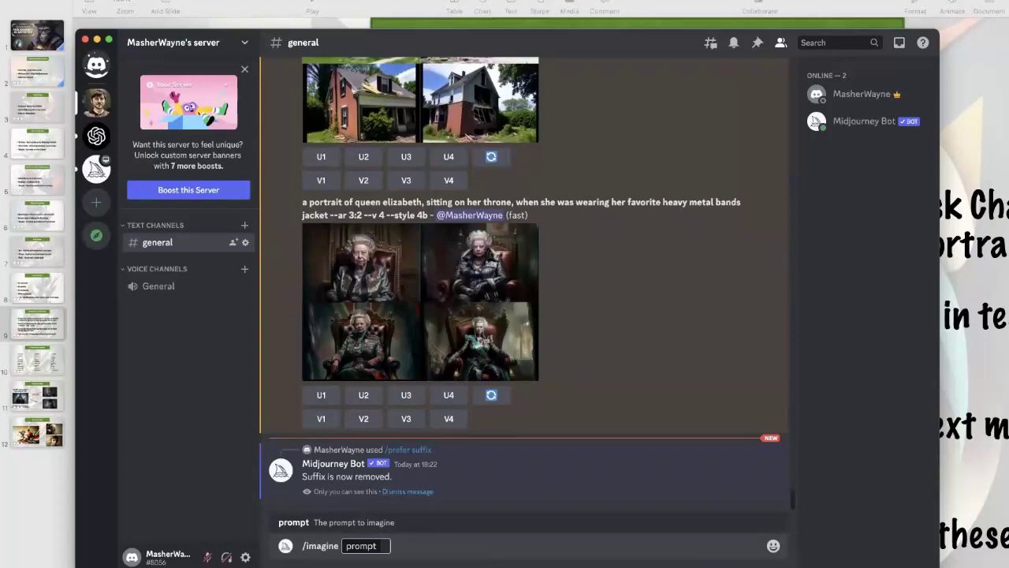
type("bathroom")
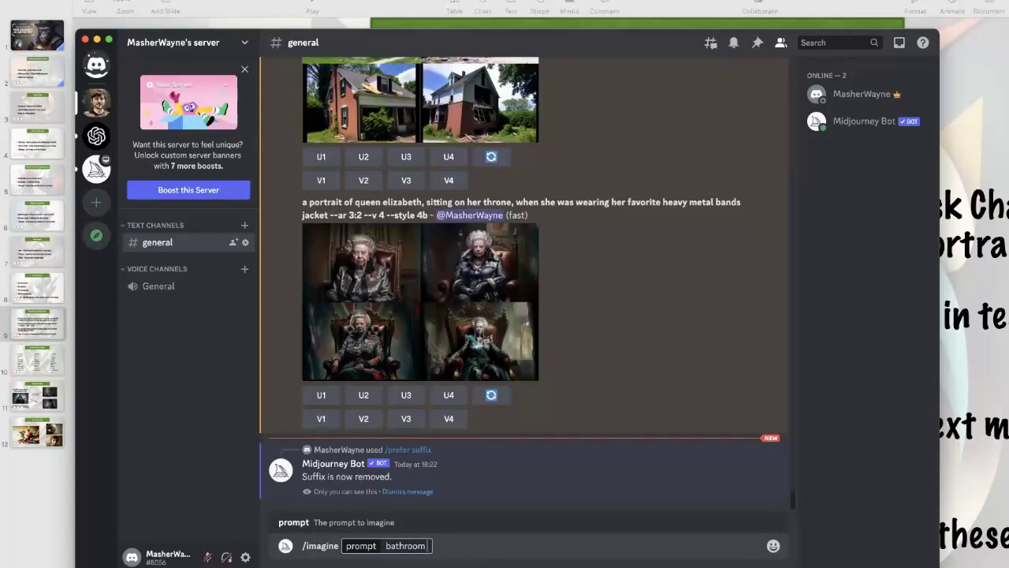
type(" water damage")
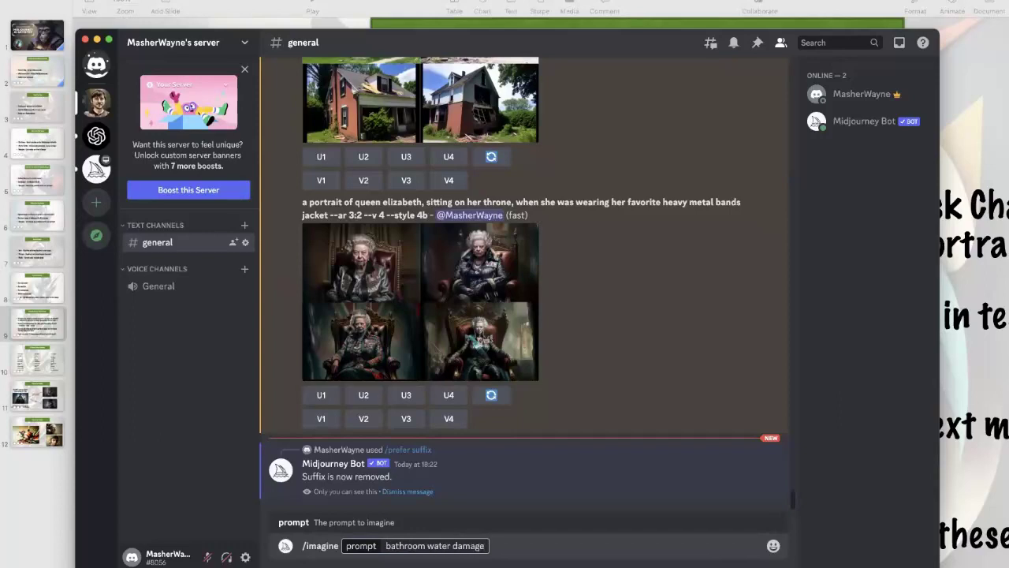
type(",")
type("--creative")
type(" --test")
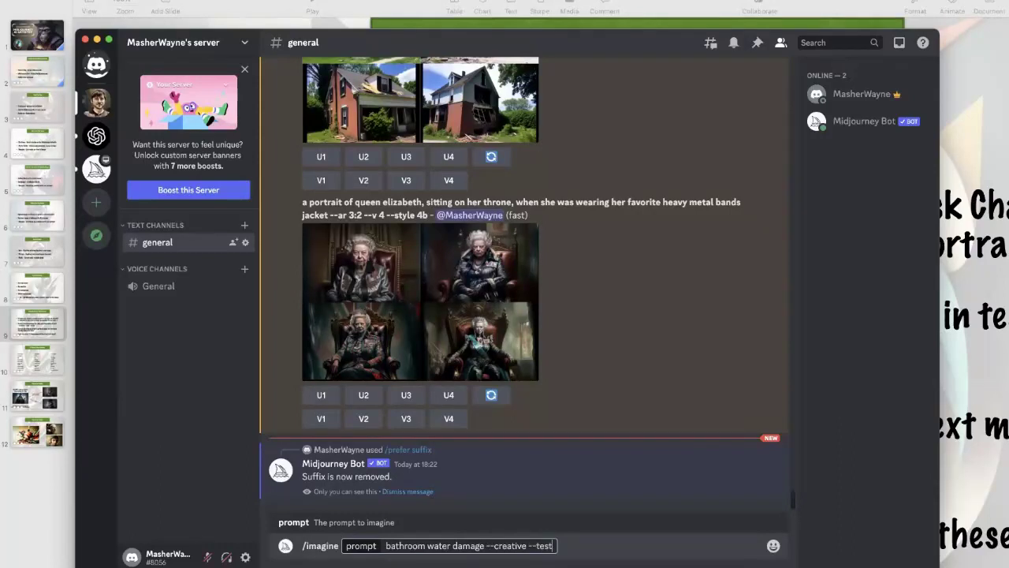
key("Return")
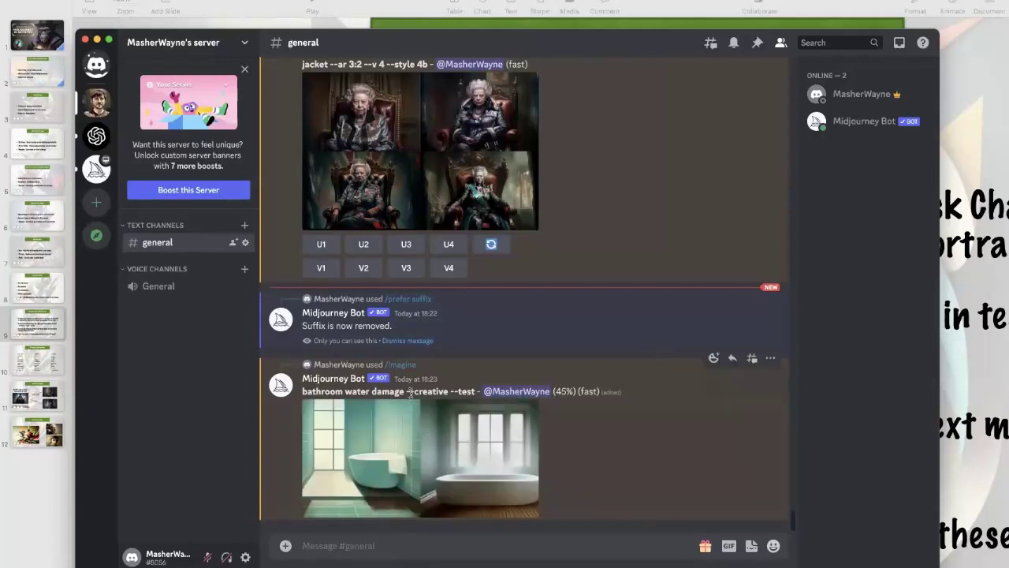
left_click_drag(407, 393, 449, 393)
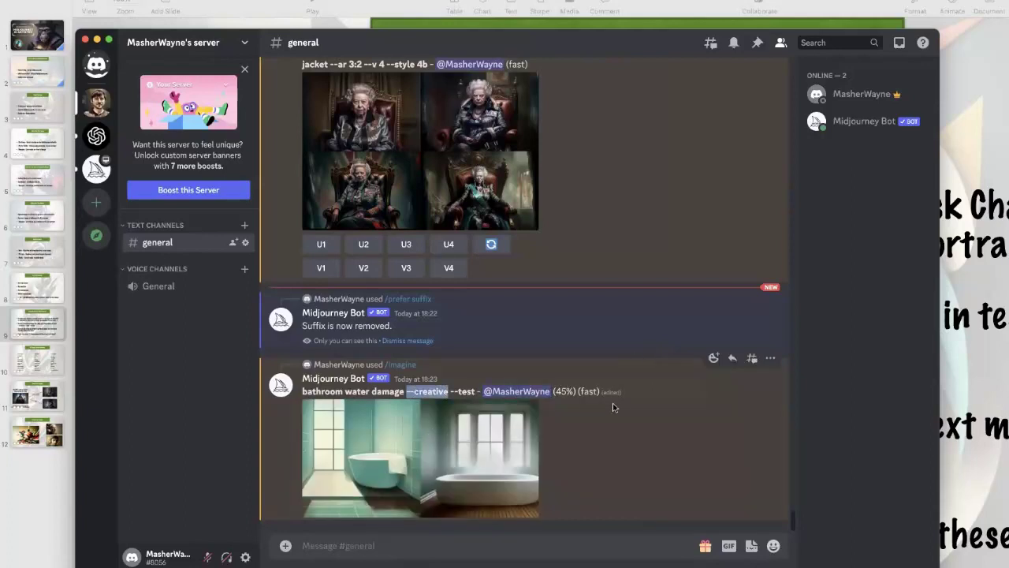
left_click(654, 408)
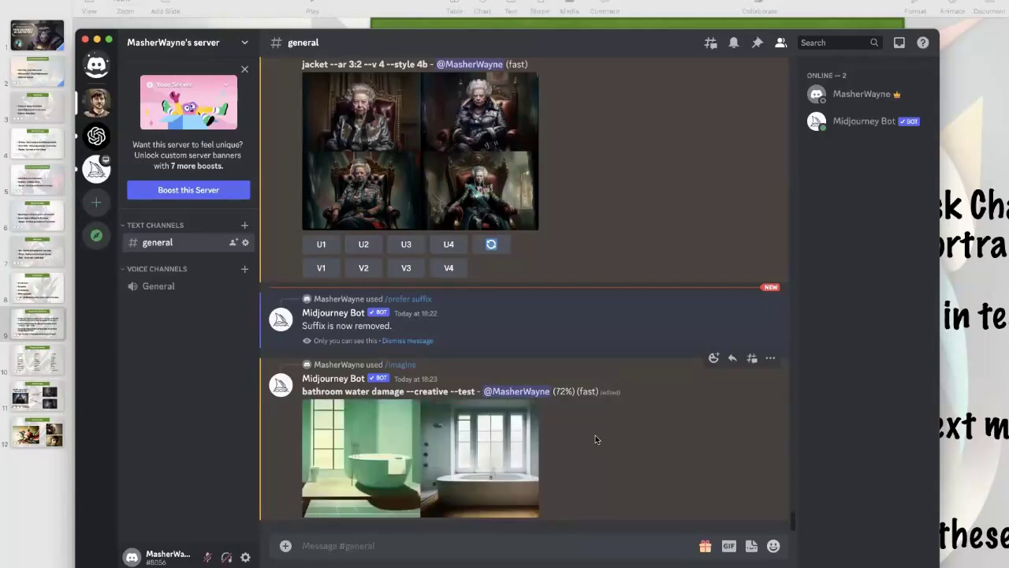
Step: Start an /imagine command with the prompt "abraham lincoln on a harley davidson chopper, getting ready to ride"
left_click(563, 547)
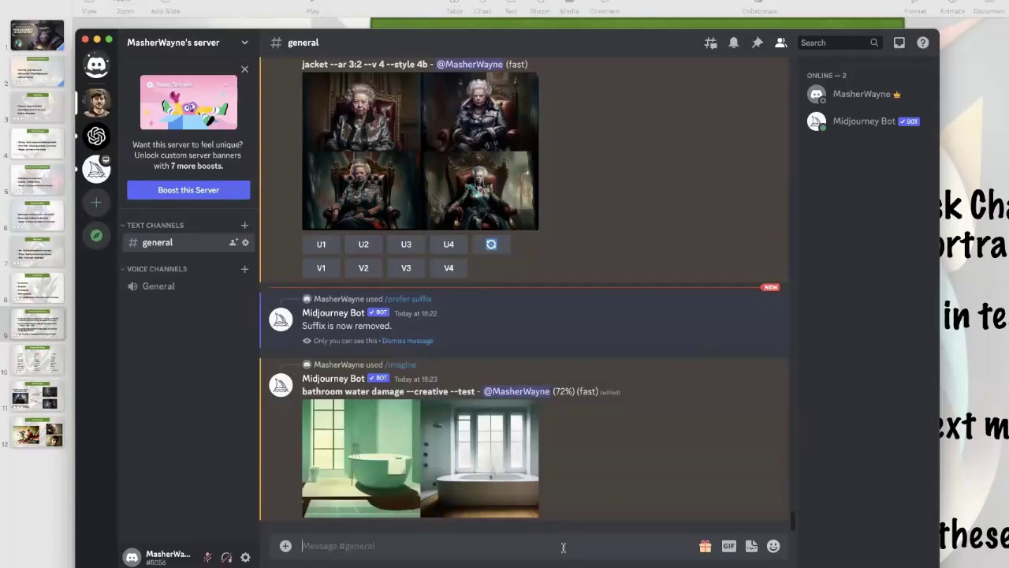
type("/imagine")
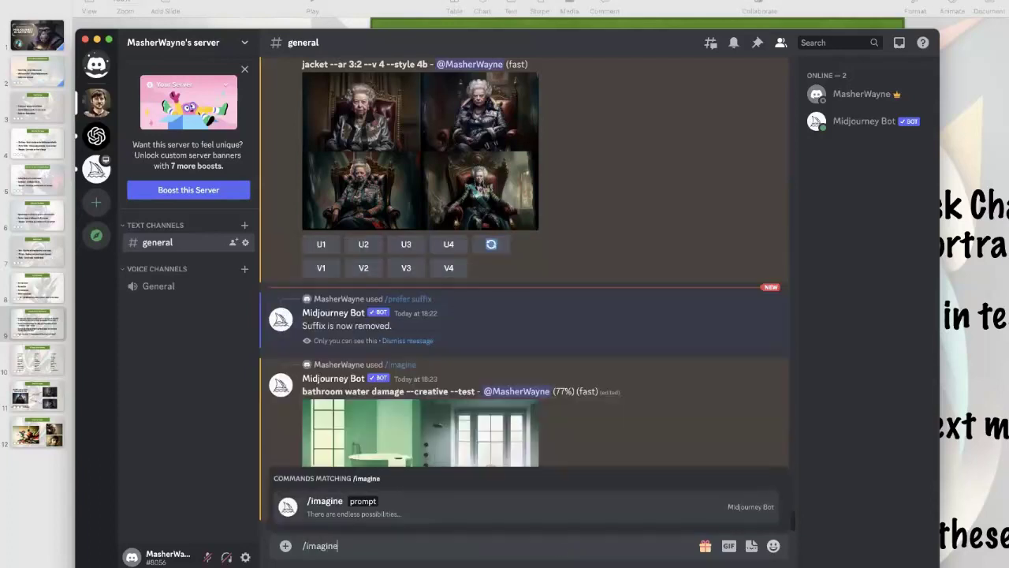
key("Return")
type("abraham l")
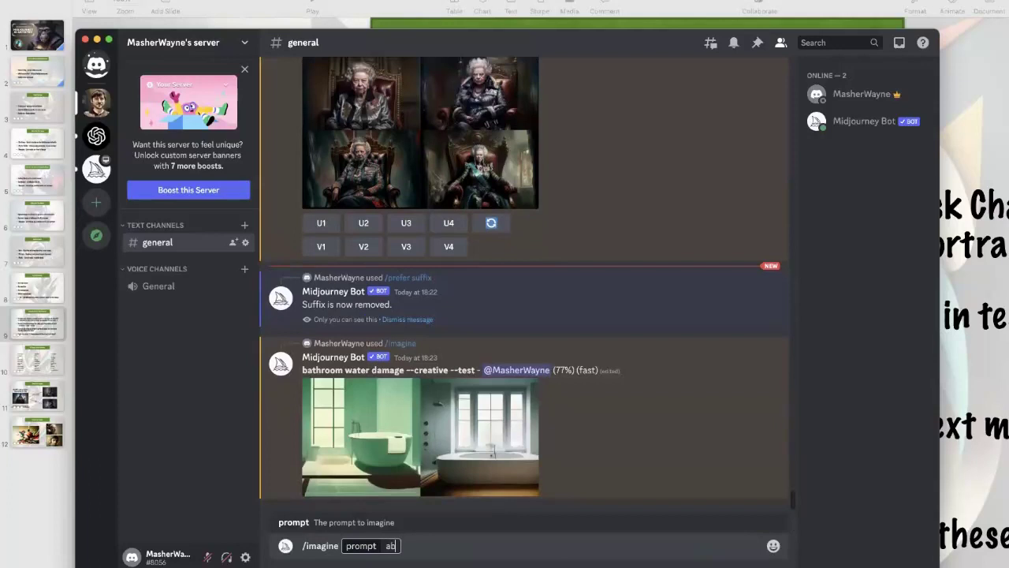
type("incol")
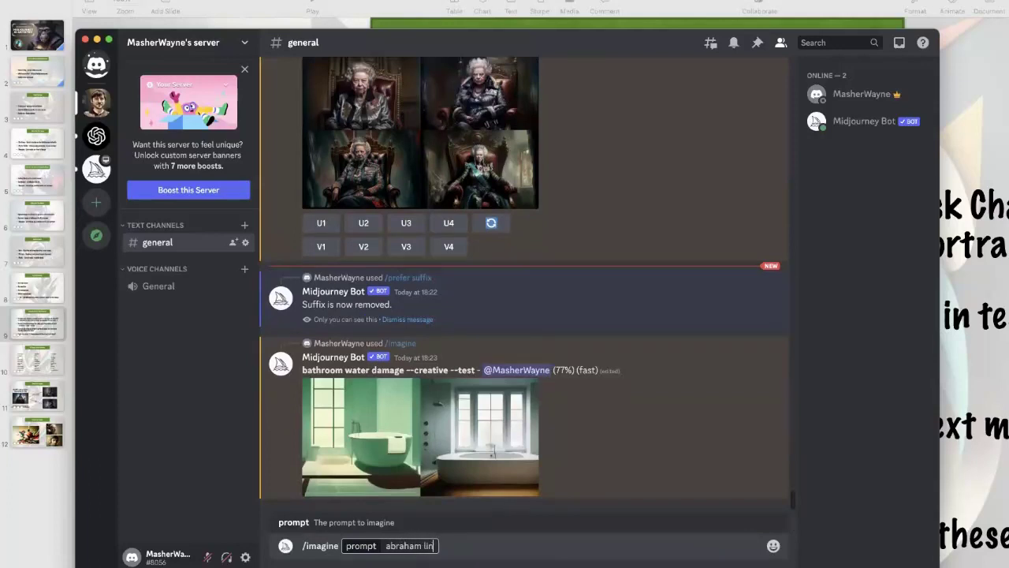
type("o")
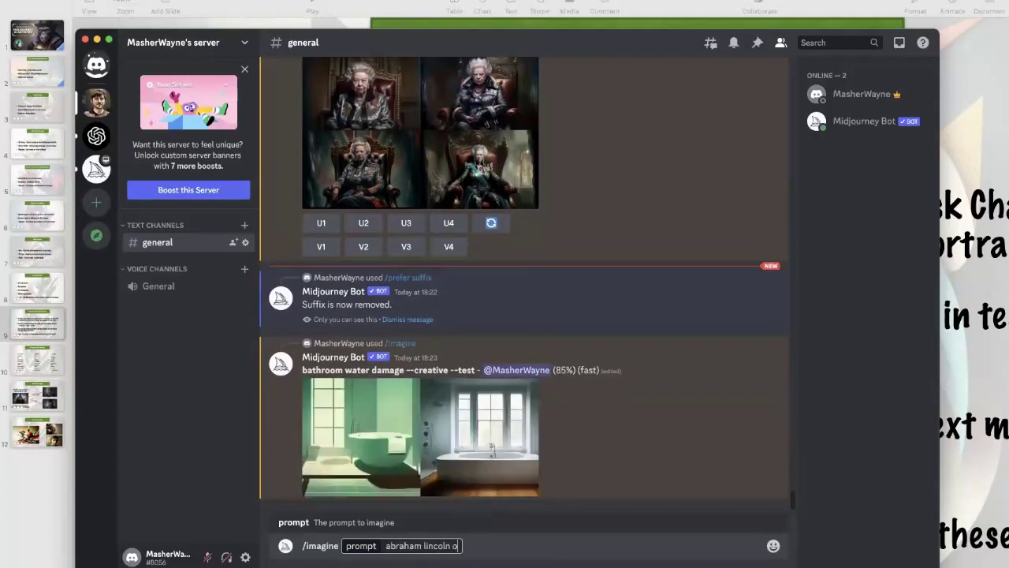
type("n a harley davi")
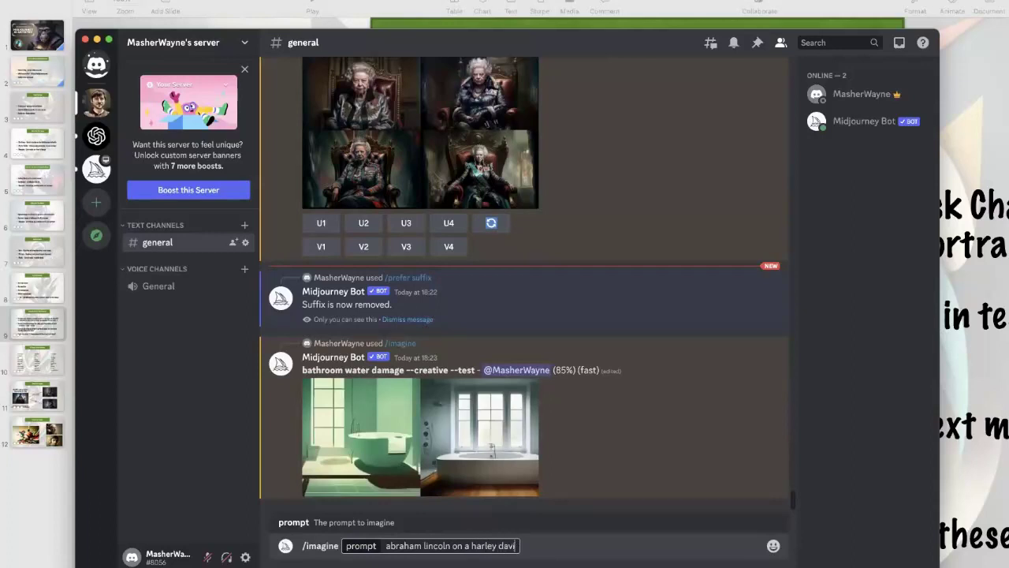
type("dson")
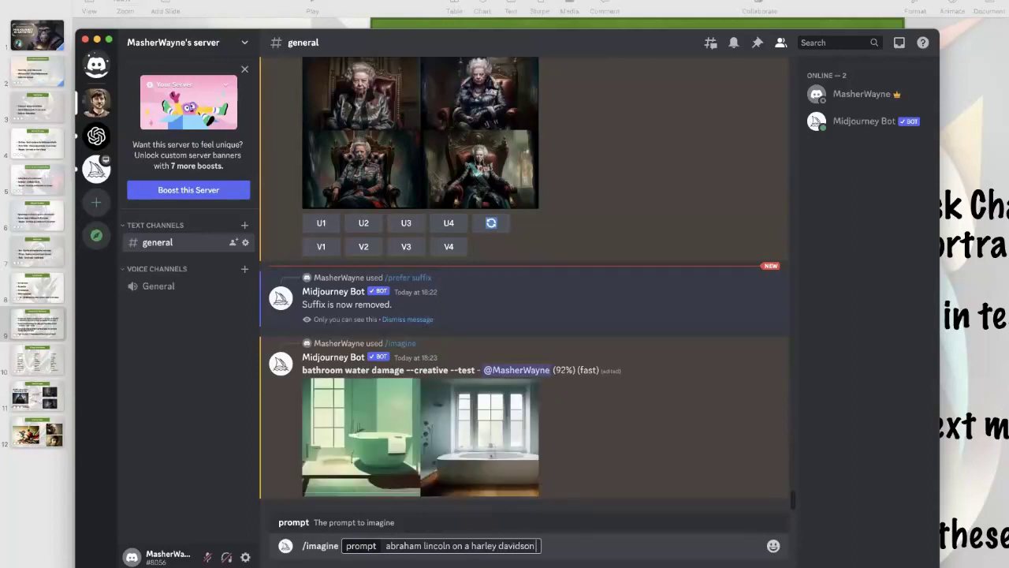
type(" chopper")
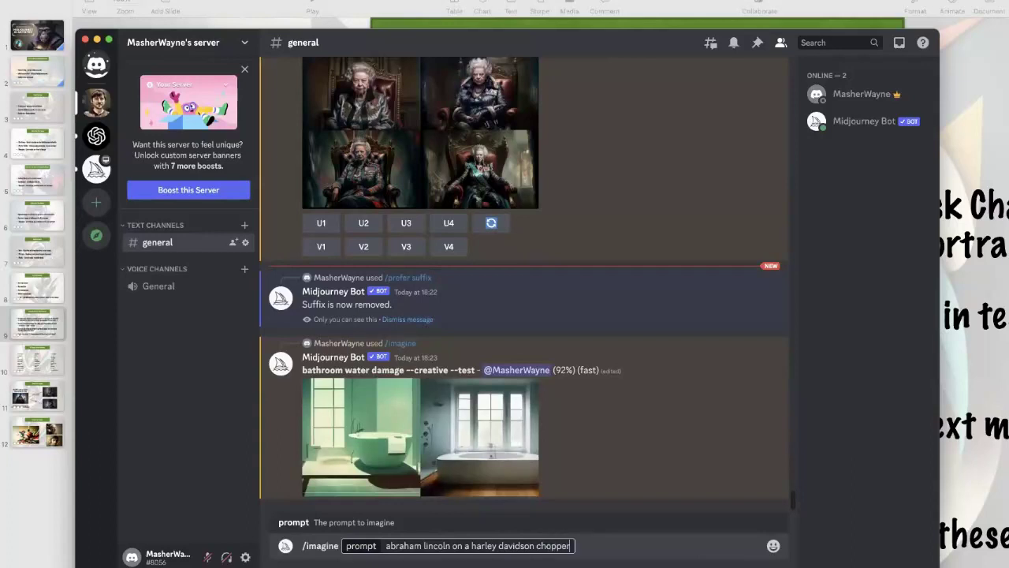
type(", getting ready to ride")
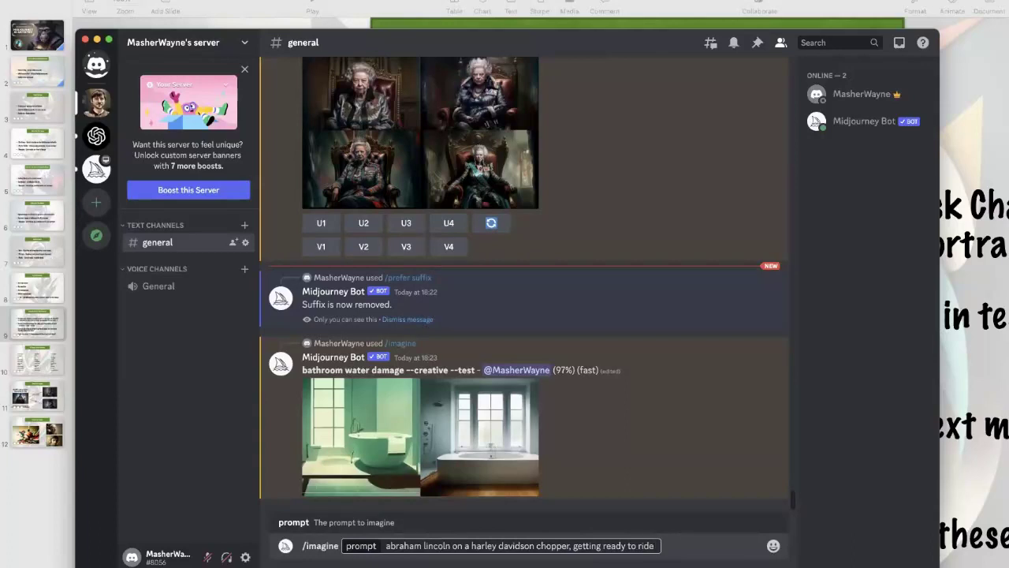
Step: Append the parameters "--v 4 --ar 3:2 --style 4b" to the Lincoln chopper prompt and submit it
type(" --")
key("BackSpace")
key("BackSpace")
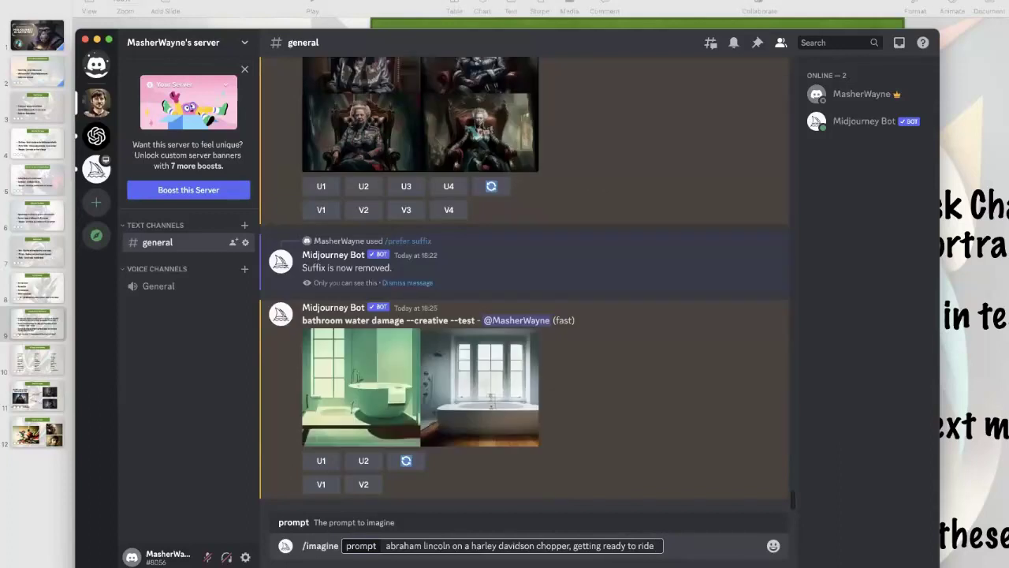
type("--creat")
key("BackSpace")
key("BackSpace")
key("BackSpace")
key("BackSpace")
key("BackSpace")
type("v 4 --ar")
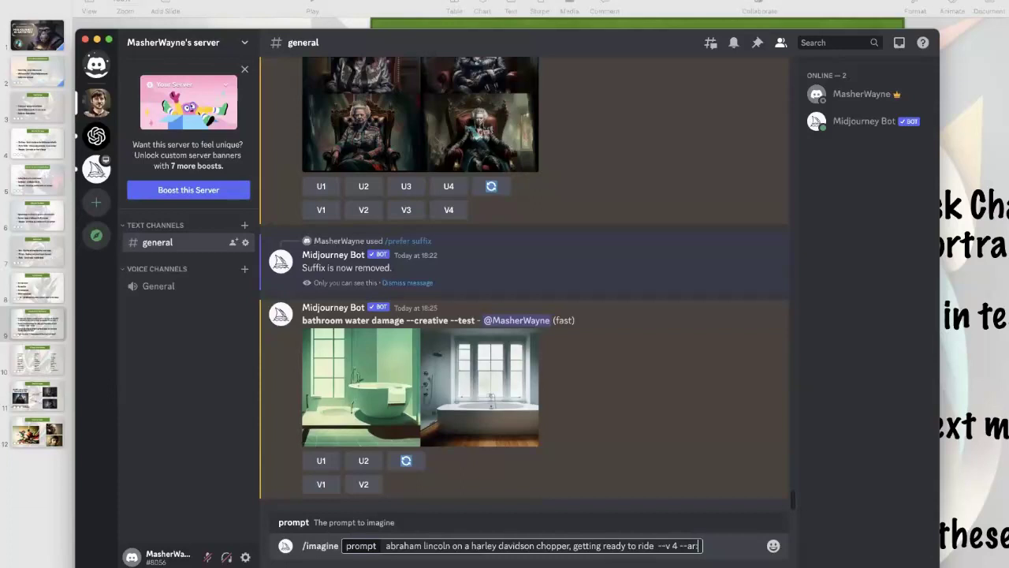
type(" 3:2 --style 4")
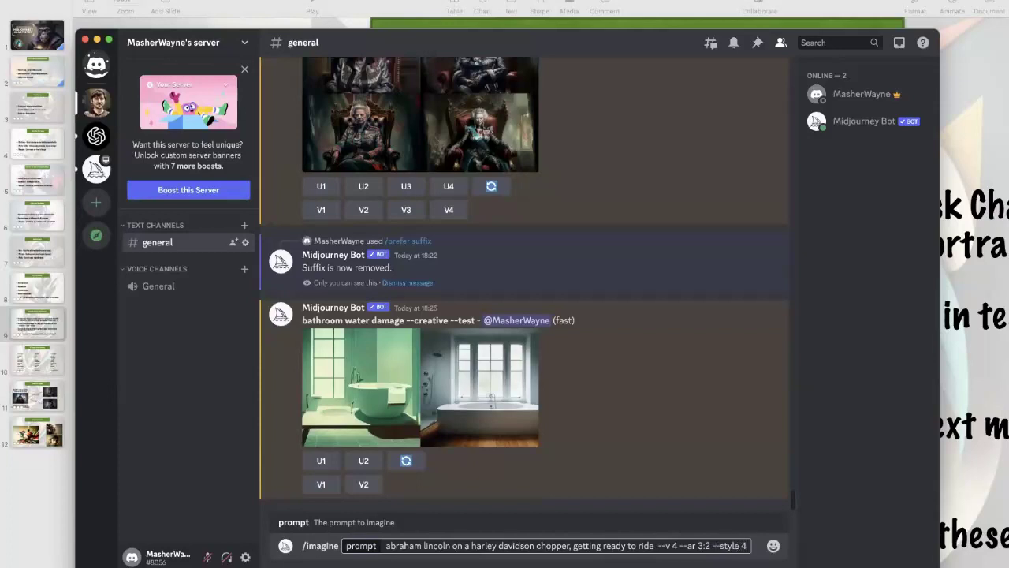
type("b")
key("Return")
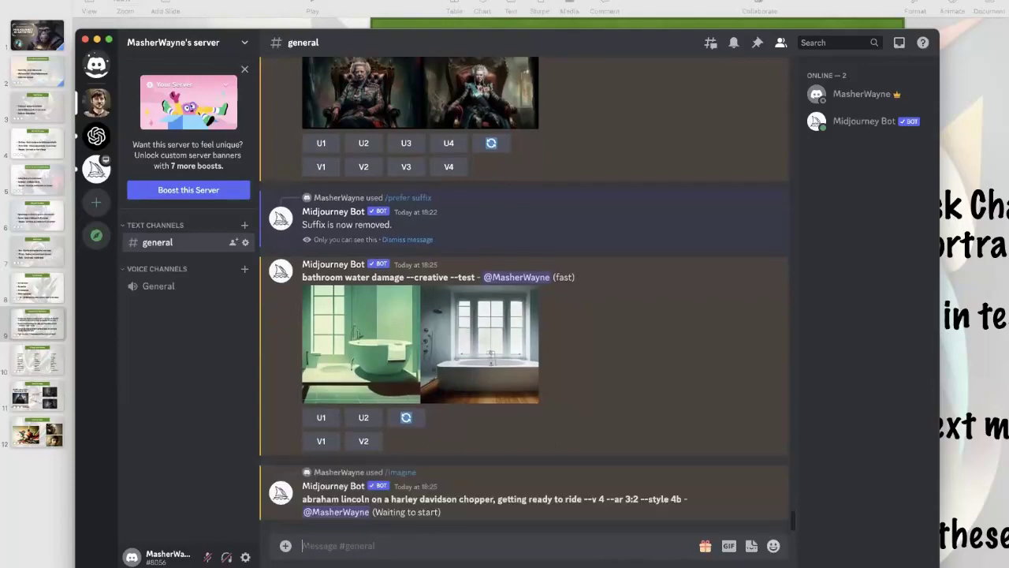
Step: View the bathroom water damage images enlarged, close the preview, and enlarge the Abraham Lincoln chopper grid
left_click(423, 339)
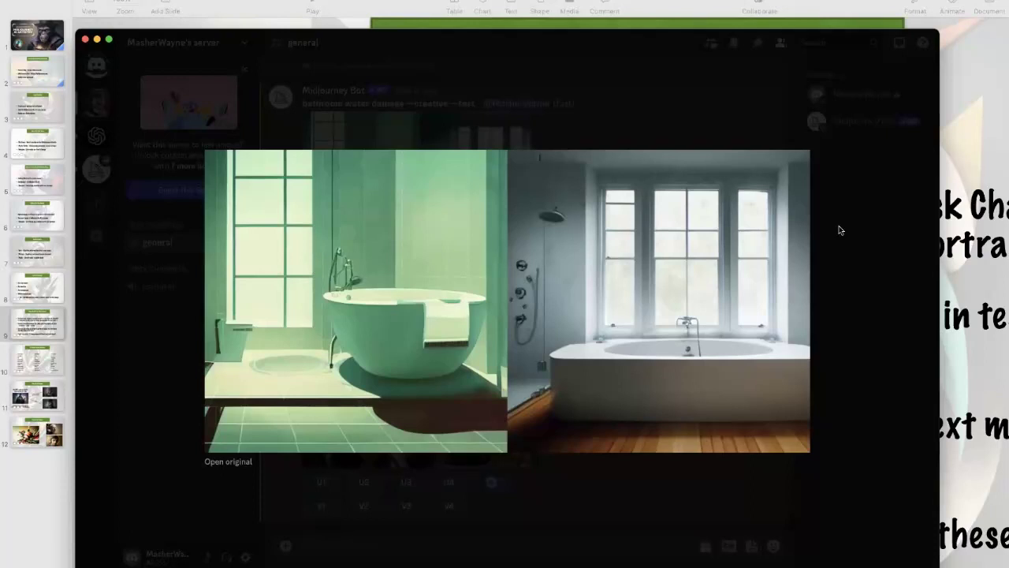
left_click(843, 226)
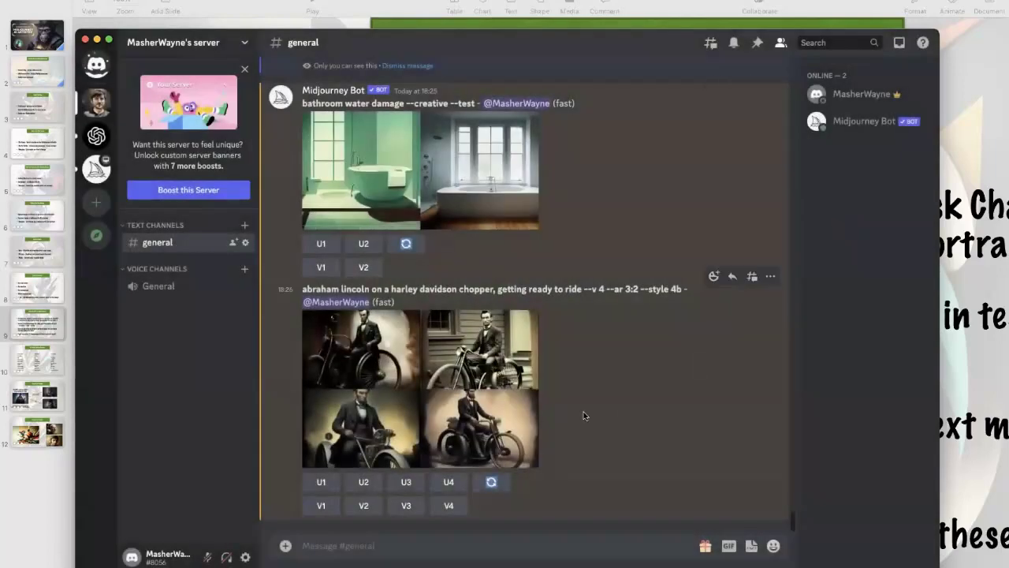
left_click(407, 387)
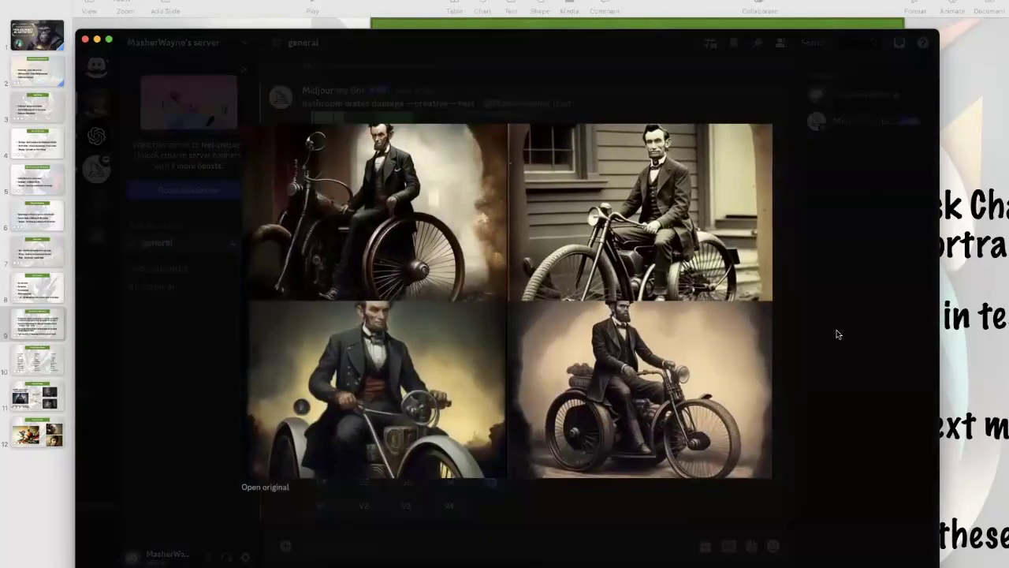
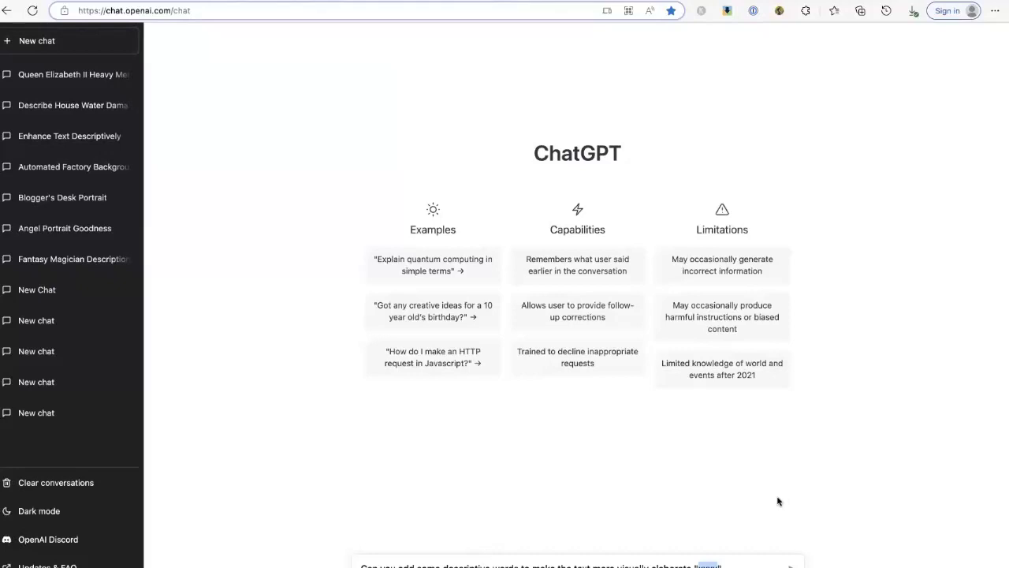
Step: In ChatGPT, replace the request's placeholder with "Abraham Lincoln on a harley davidson motorbike, Easy Rider influence" and send it
type("Abraham Lincoln on a b")
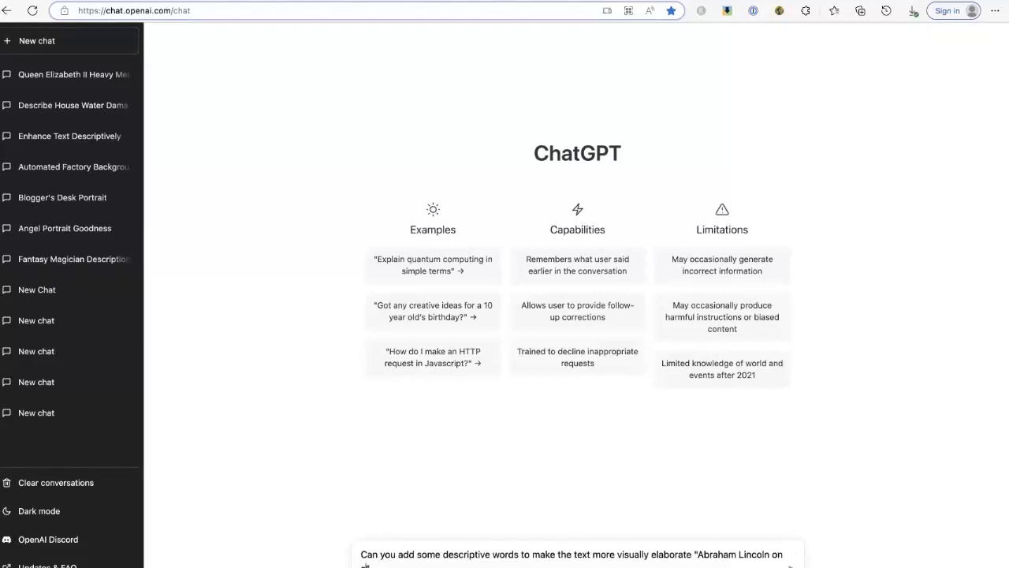
type("arley dav")
type("idso")
type("n motorb")
type("ike")
type(".")
type("Easy Rider")
type(" influenced")
key("Return")
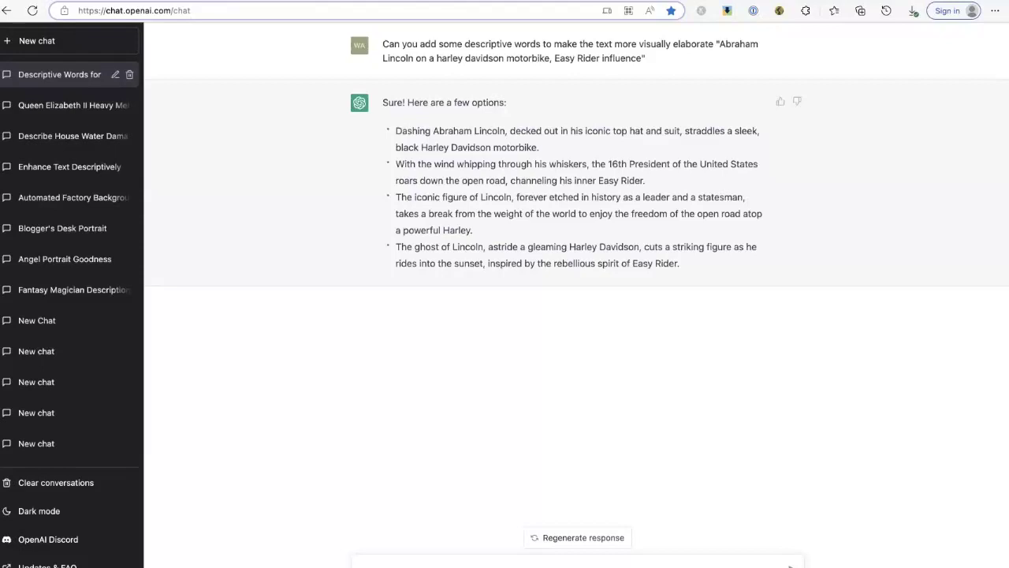
Step: Ask ChatGPT "Could you write 10 long prompts (4 lines) with all these?" and copy the second prompt from its reply
type("Could you write 10 long prompts (4 lines) with all these?")
key("Return")
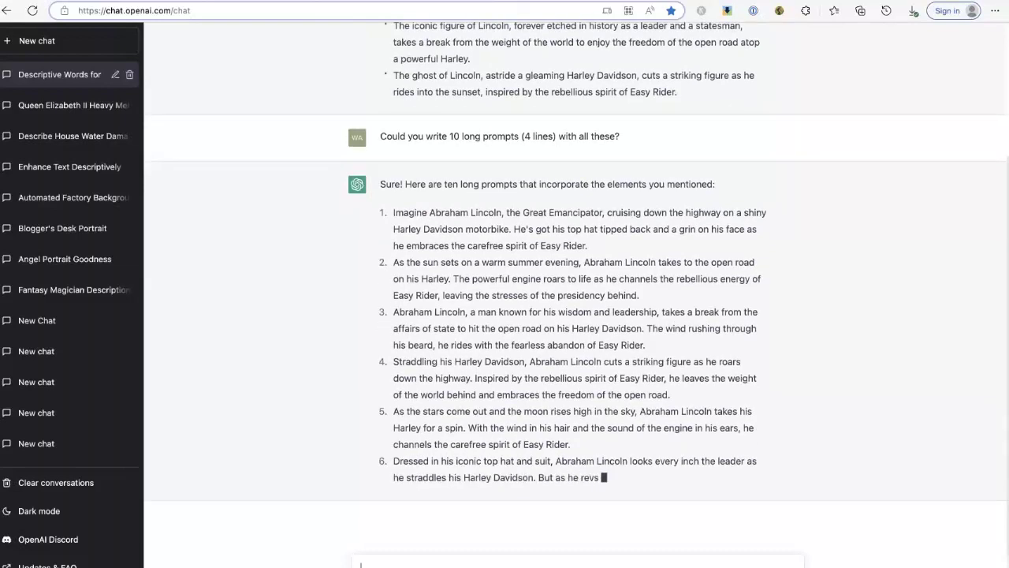
left_click_drag(643, 277, 411, 243)
right_click(411, 243)
left_click(464, 271)
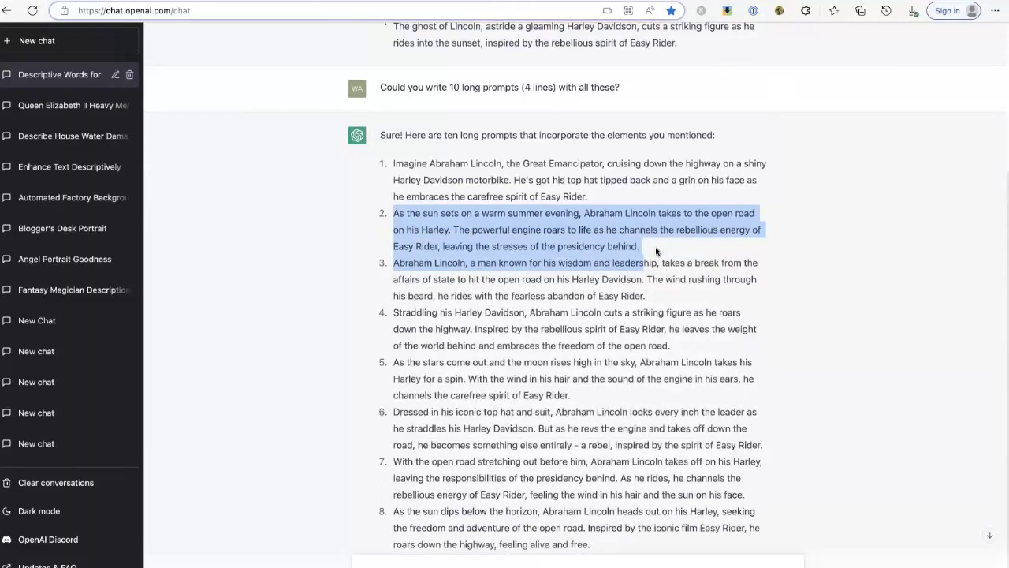
left_click_drag(641, 245, 397, 224)
right_click(396, 224)
left_click(452, 255)
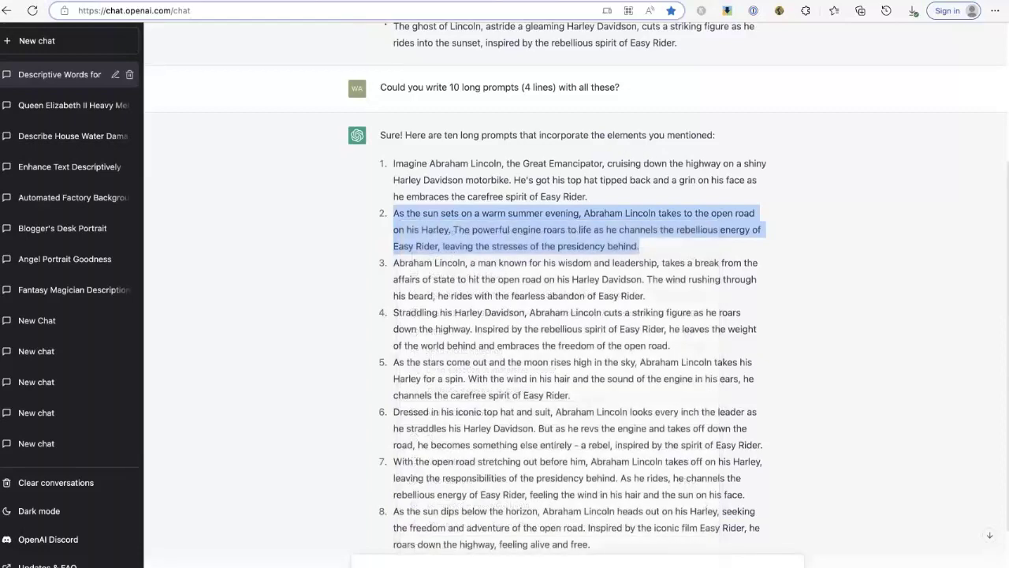
Step: Switch to Discord and run /imagine with the copied sunset prompt, inserting "Captain America" before "Harley"
key("super+Tab")
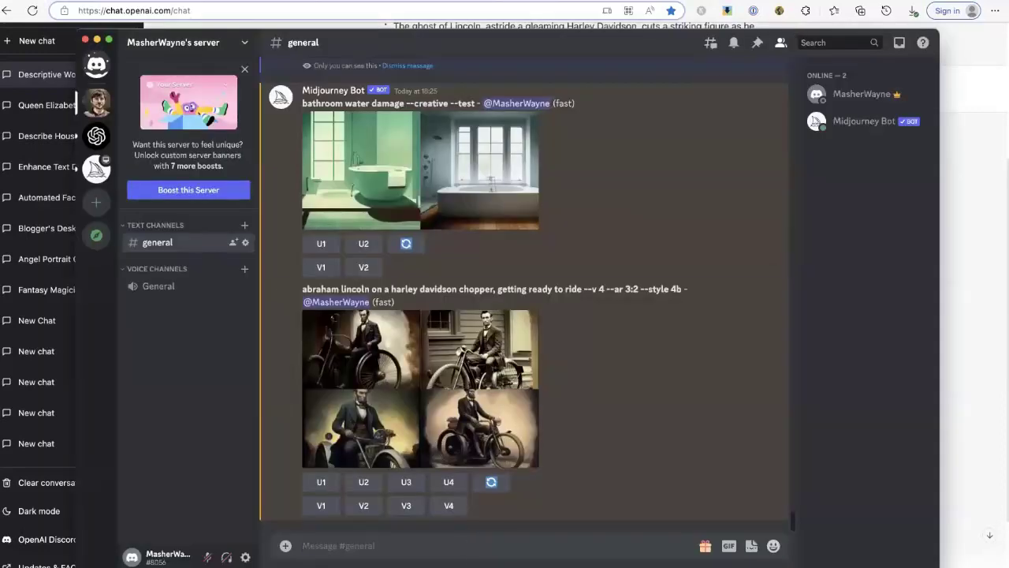
type("/imagine")
key("Return")
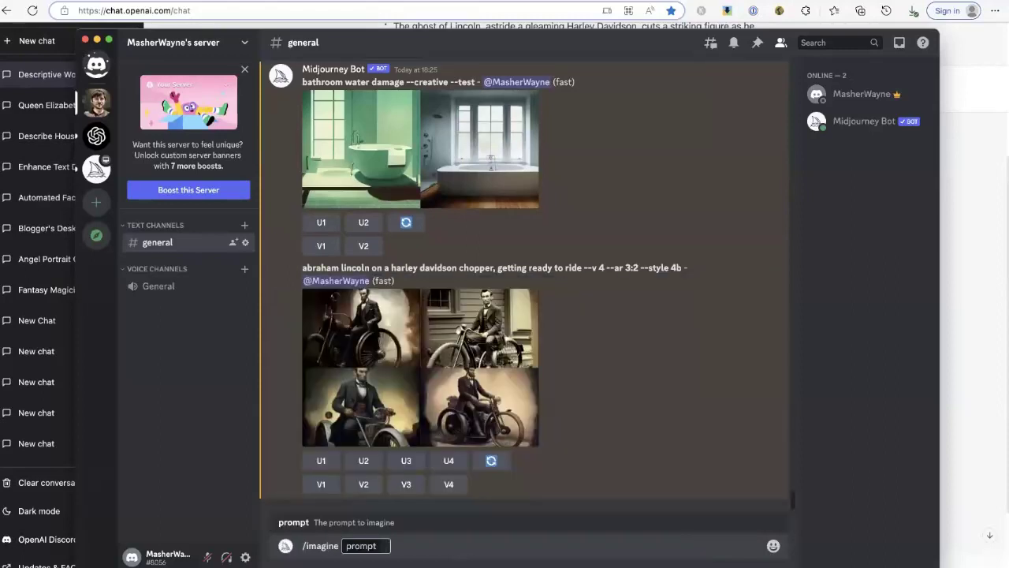
key("super+v")
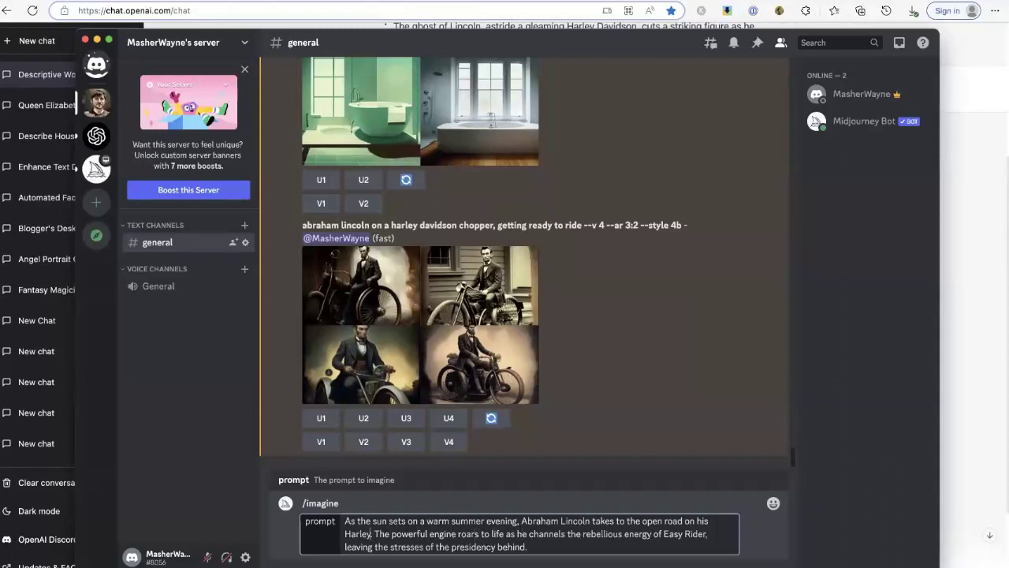
type("Captain America")
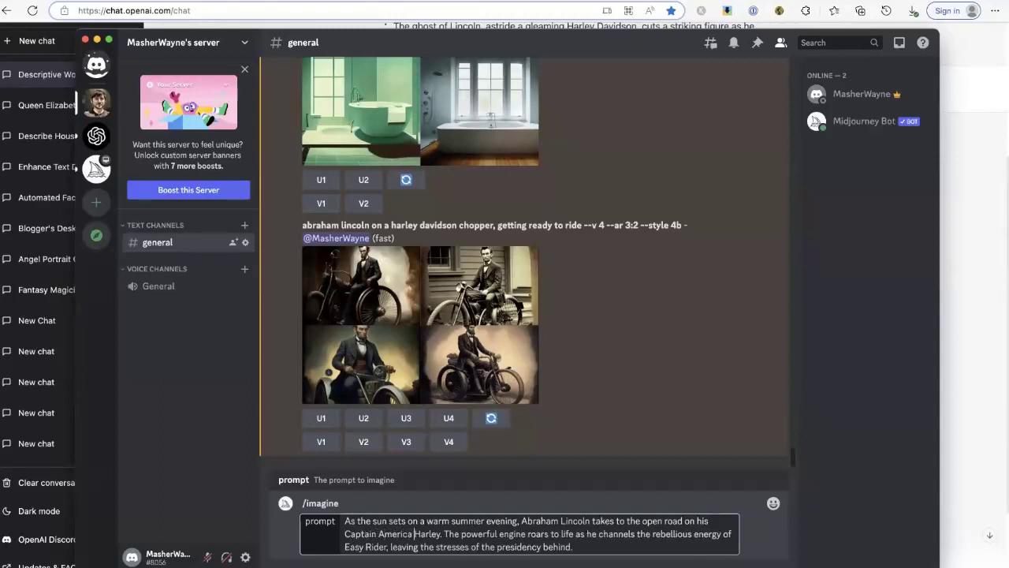
key("Return")
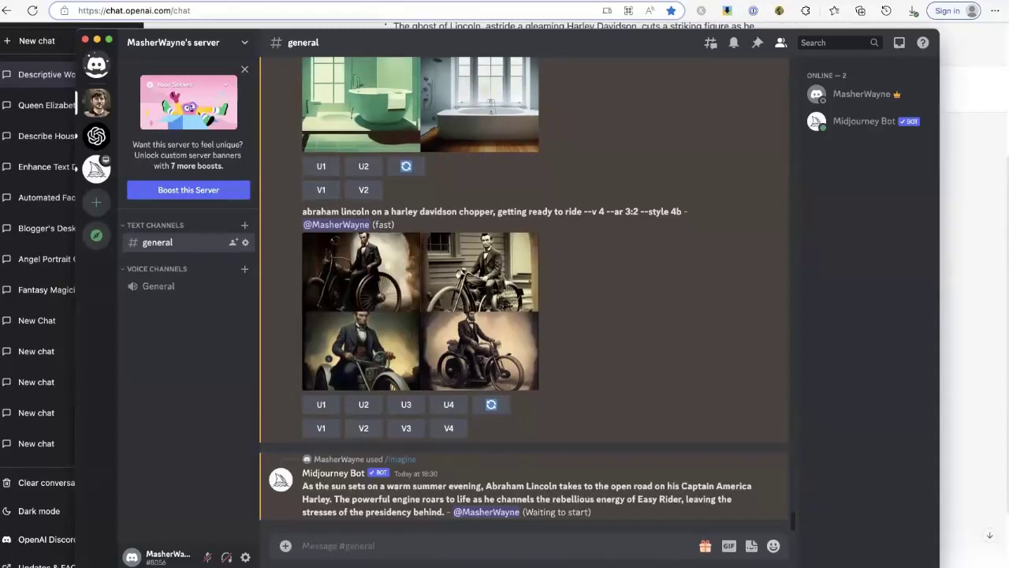
Step: Start another /imagine command with the copied sunset prompt and insert "Captain America" before "Harley" again
type("/imagine")
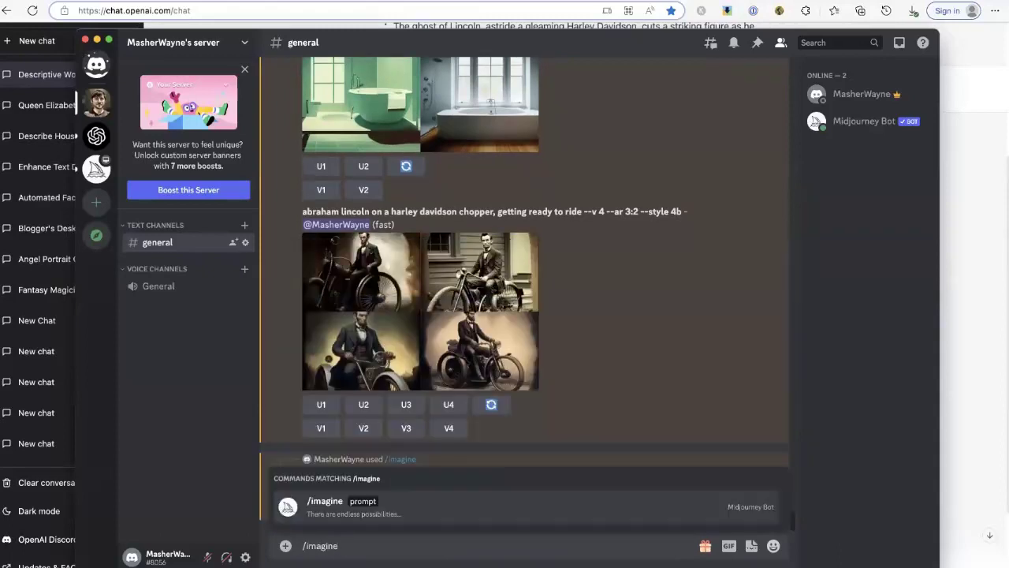
key("Return")
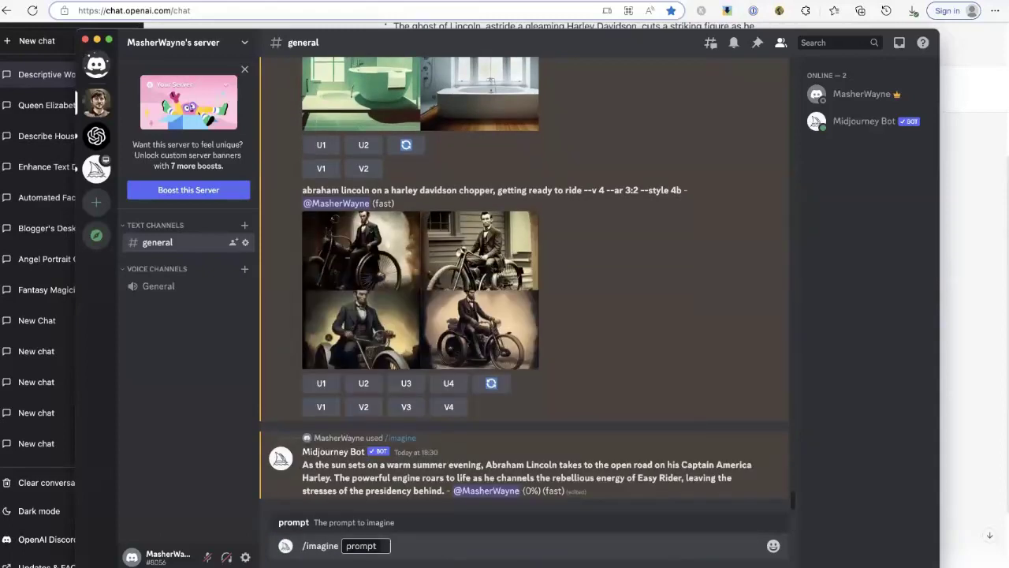
key("super+v")
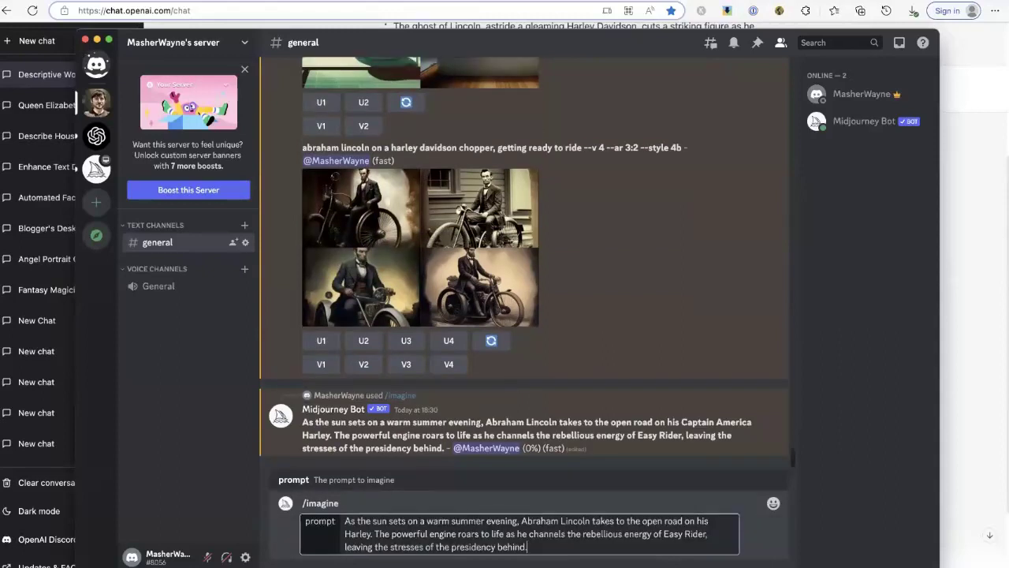
left_click(712, 522)
type("c")
key("BackSpace")
type("Captai")
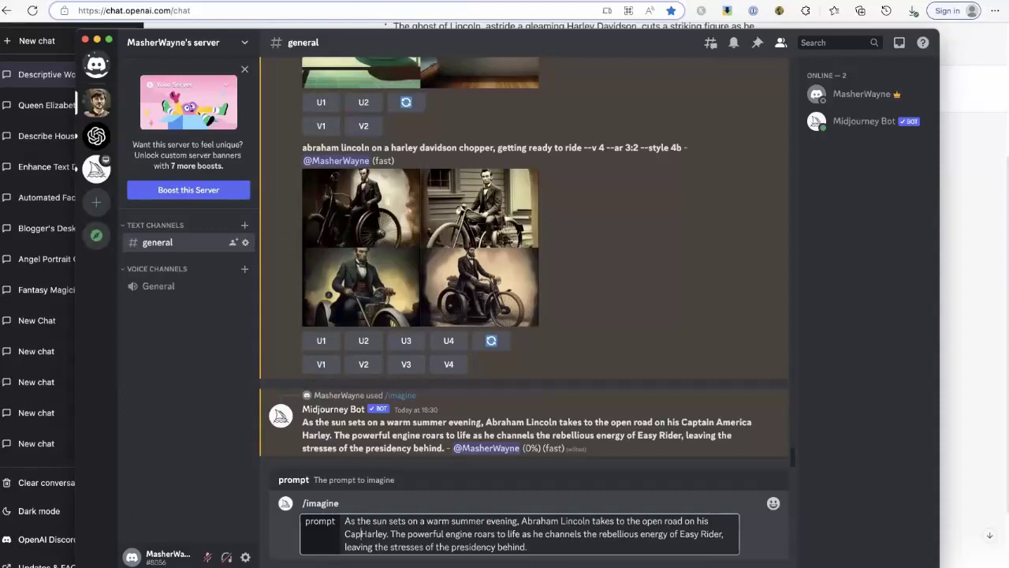
type("n America")
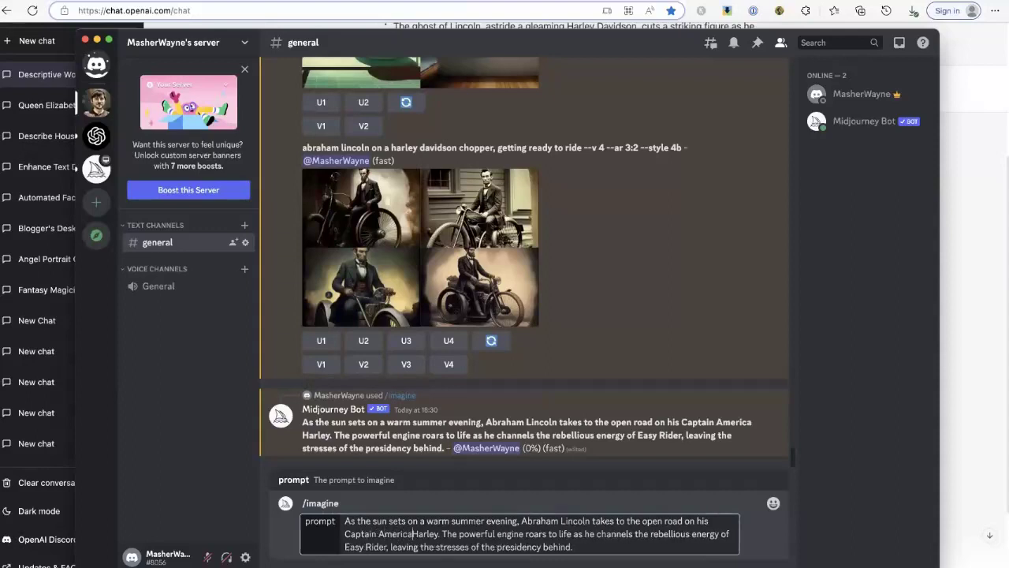
Step: Append "--v 4 --ar 3:2 --style 4b" to the sunset prompt, submit it, and view the grid generated without parameters enlarged
left_click(610, 548)
type("--v 4")
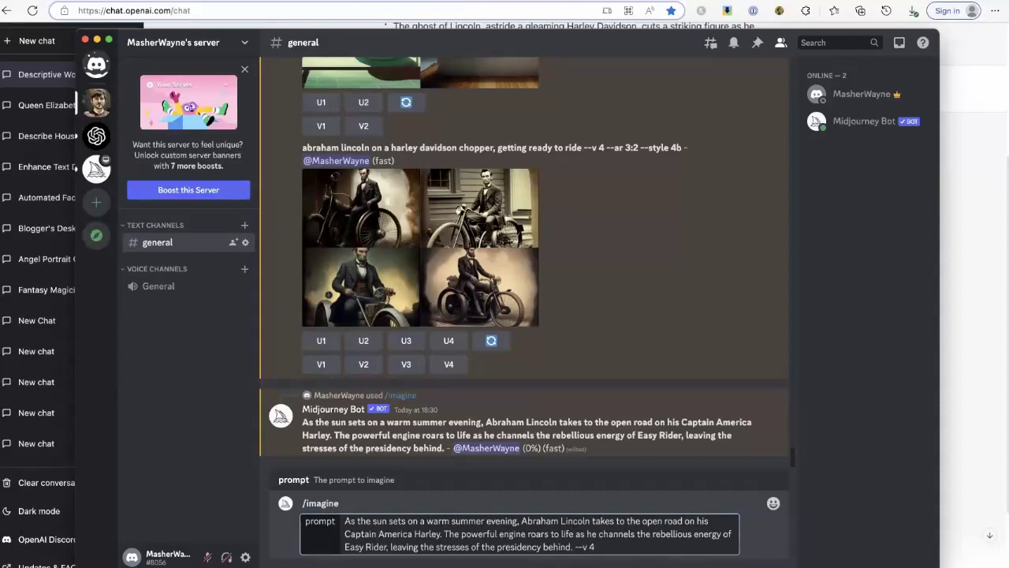
type("--ar")
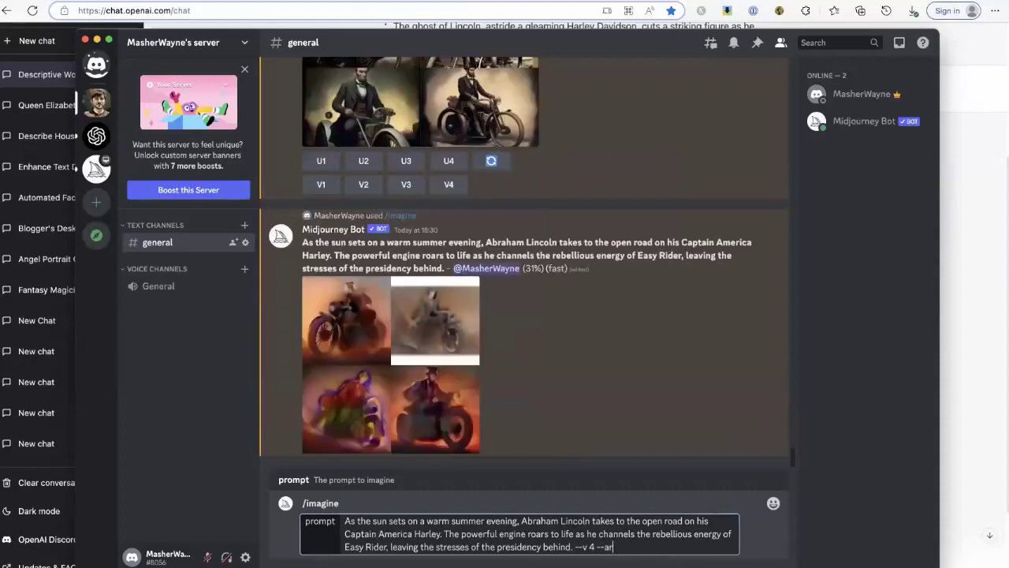
type(" 3:2 --style")
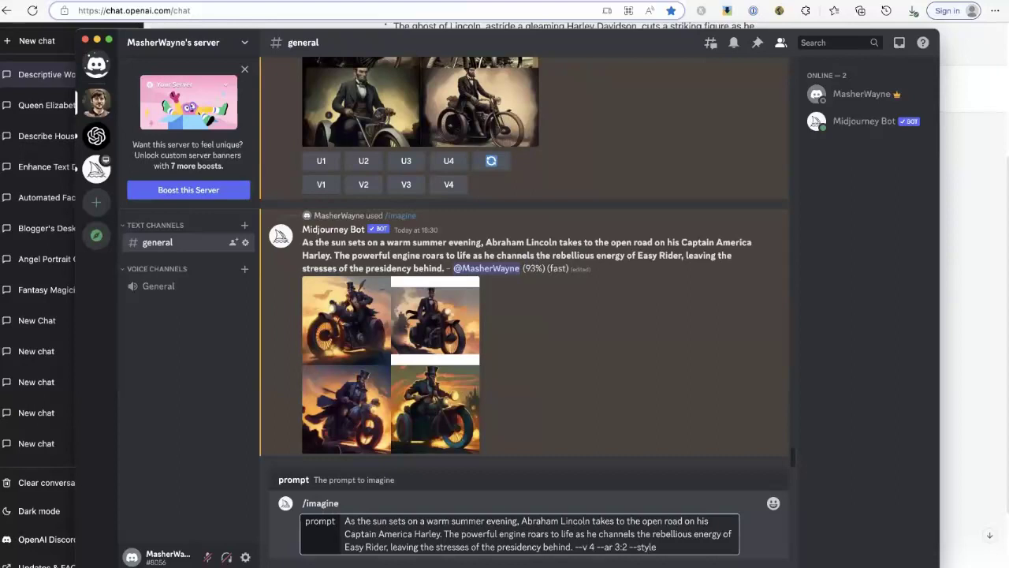
type(" 4b")
key("Return")
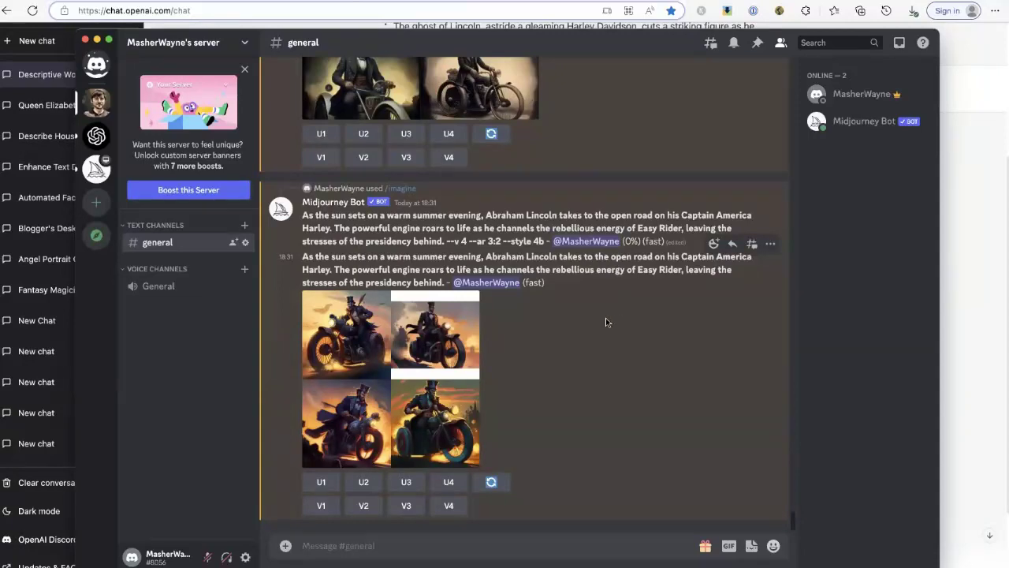
left_click(340, 360)
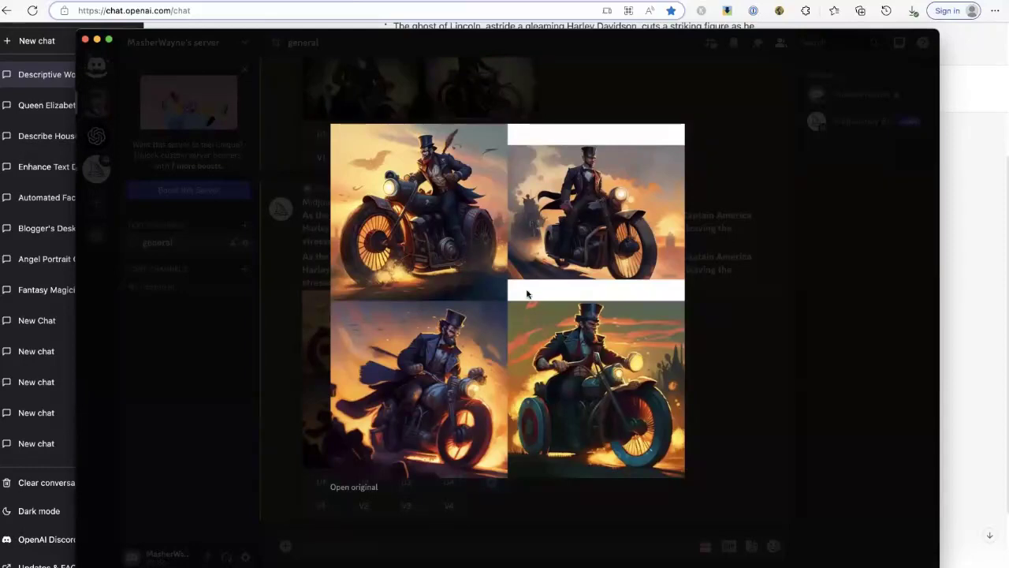
left_click(719, 286)
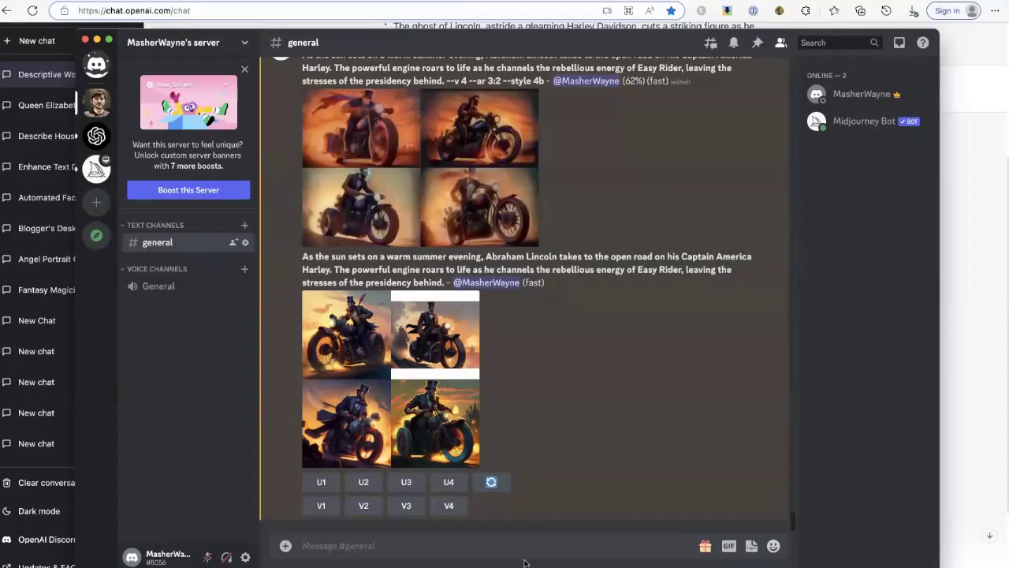
Step: Use /prefer suffix to set the default suffix to "--v 4 --ar 3:2 --style 4b", and view the newest motorbike grid enlarged
type("/")
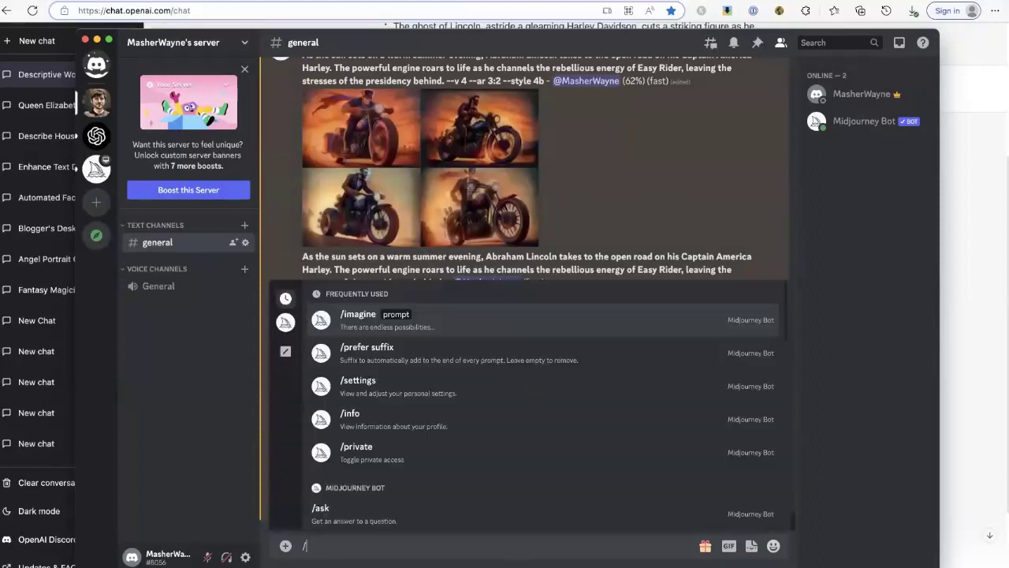
type("pref")
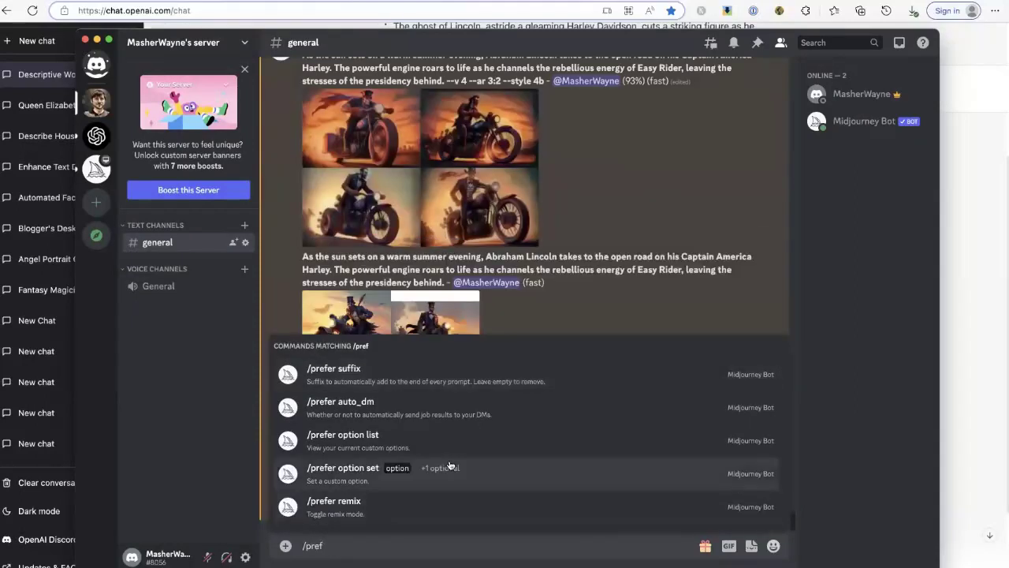
left_click(329, 368)
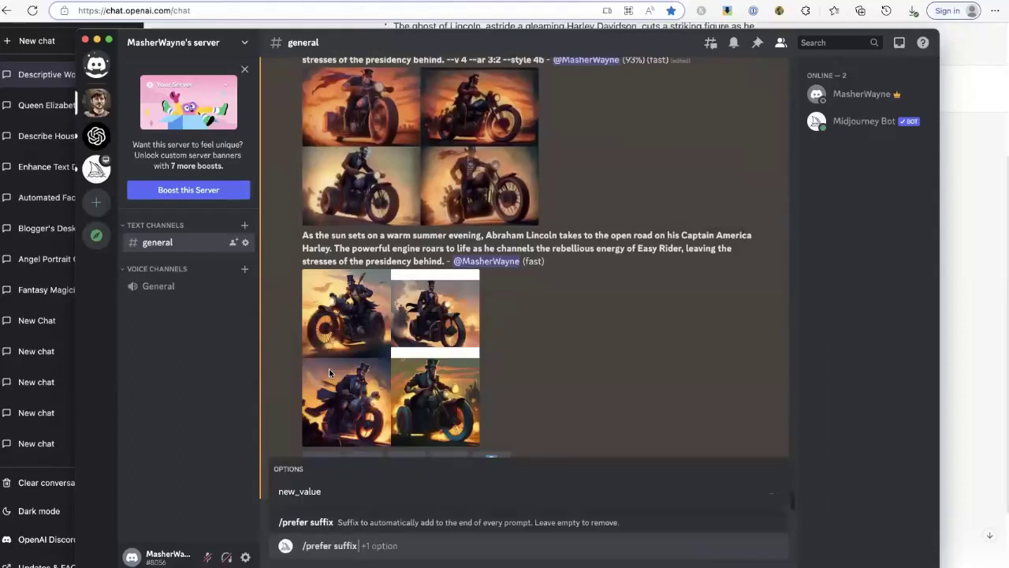
key("Tab")
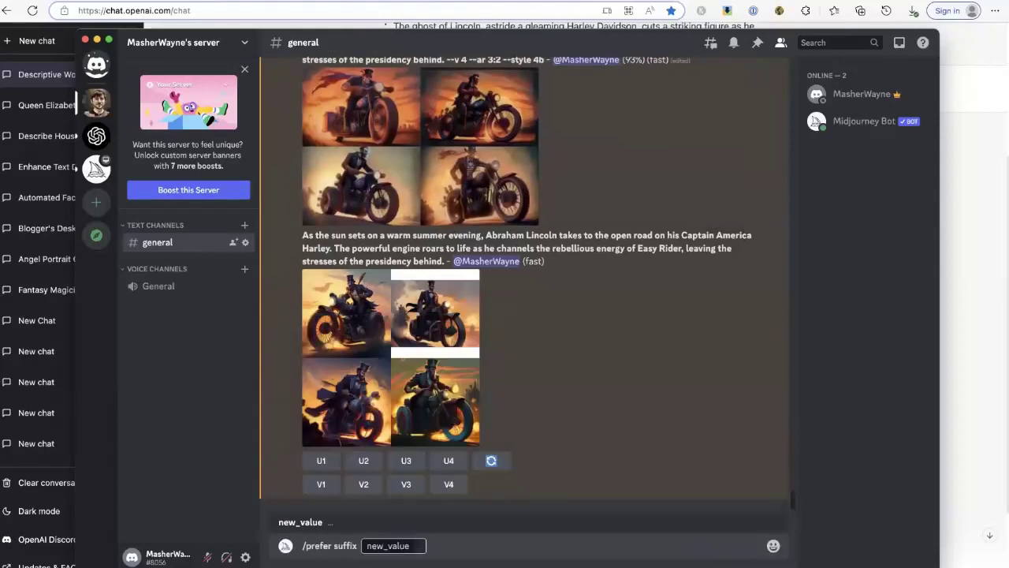
type("--v 4")
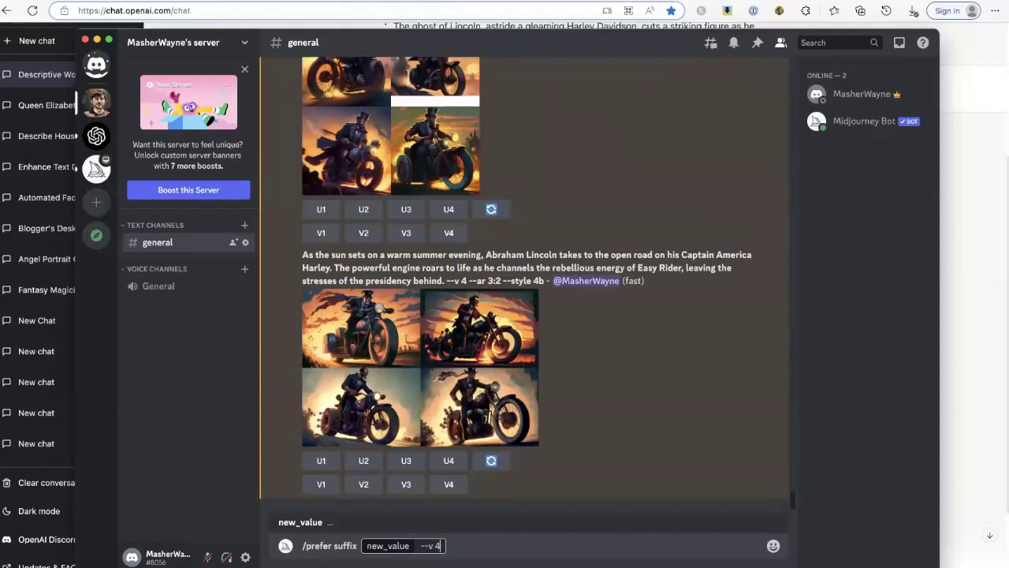
type(" --ar 3:2 --style 4b")
key("Return")
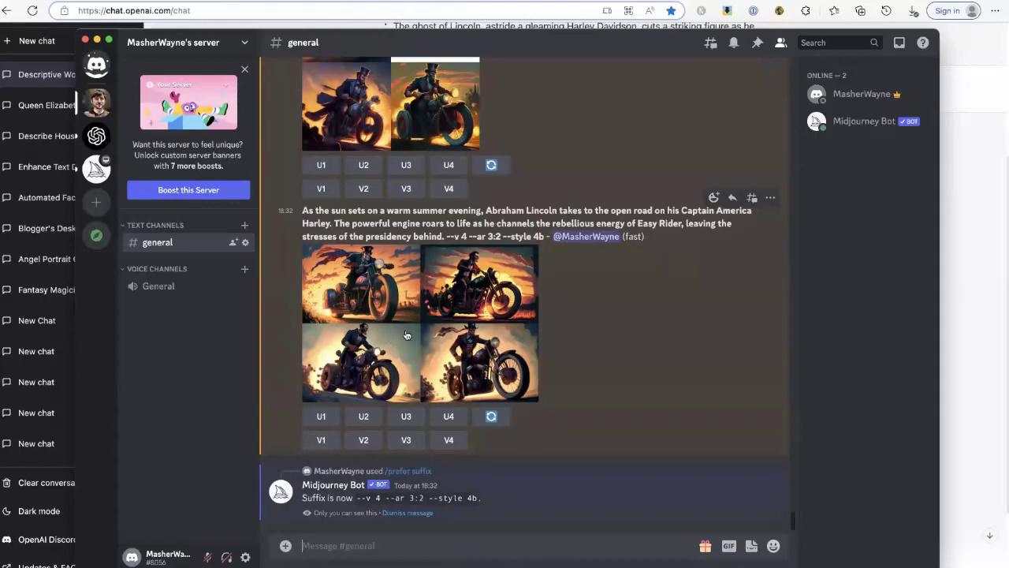
left_click(451, 307)
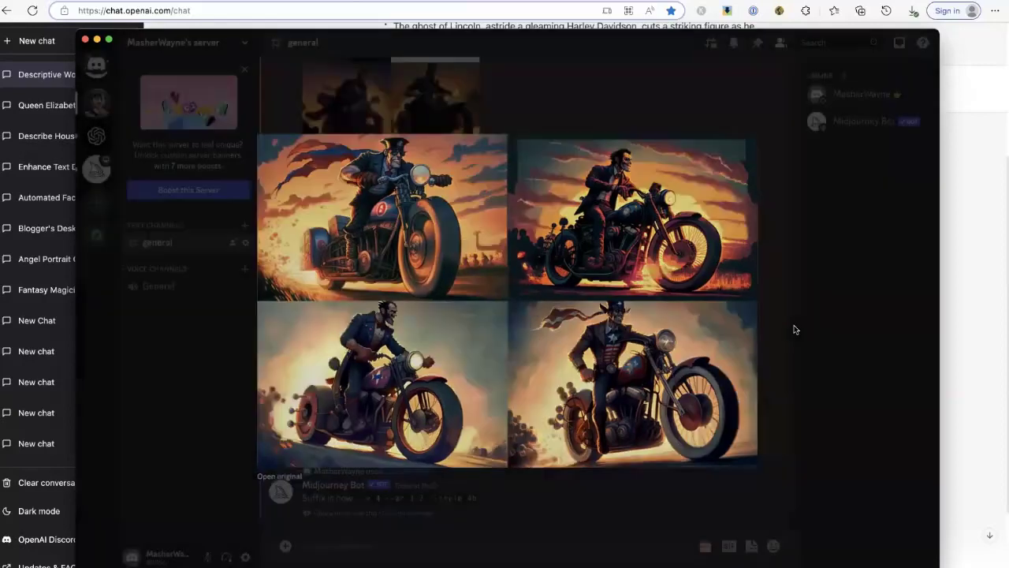
left_click(795, 328)
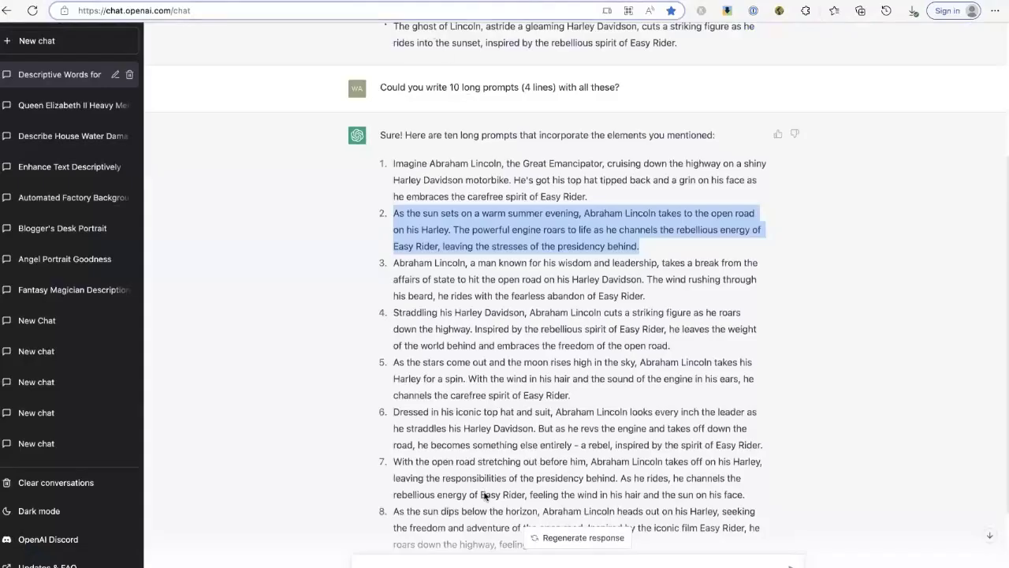
Step: In ChatGPT, ask "Can you condense that description to focus on nouns and objectives? Separated by ,"
type("Can you condense that description to focus on nouns and objectives? Separated by |")
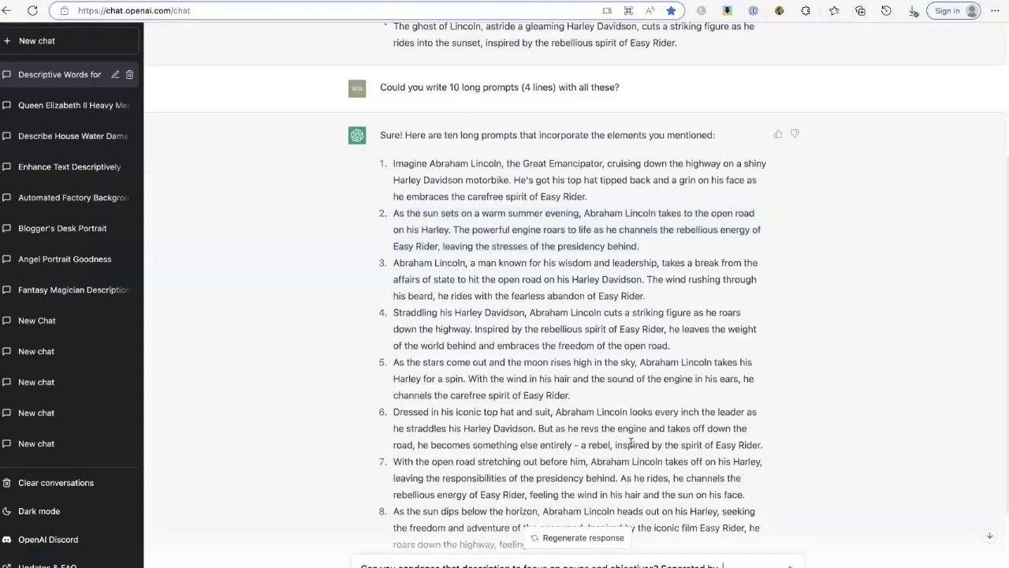
scroll(630, 441, "down", 3)
scroll(630, 441, "down", 2)
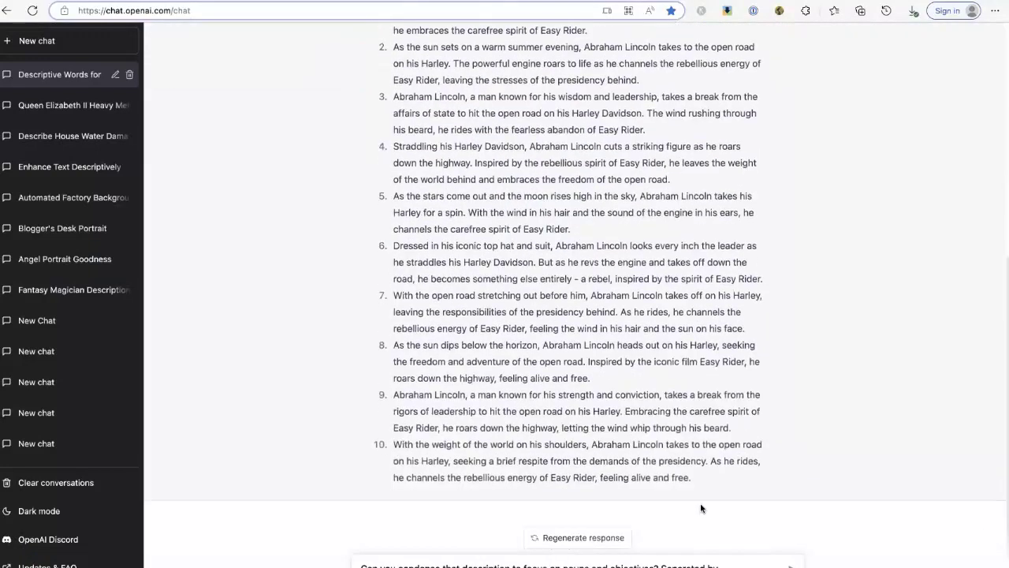
key("Return")
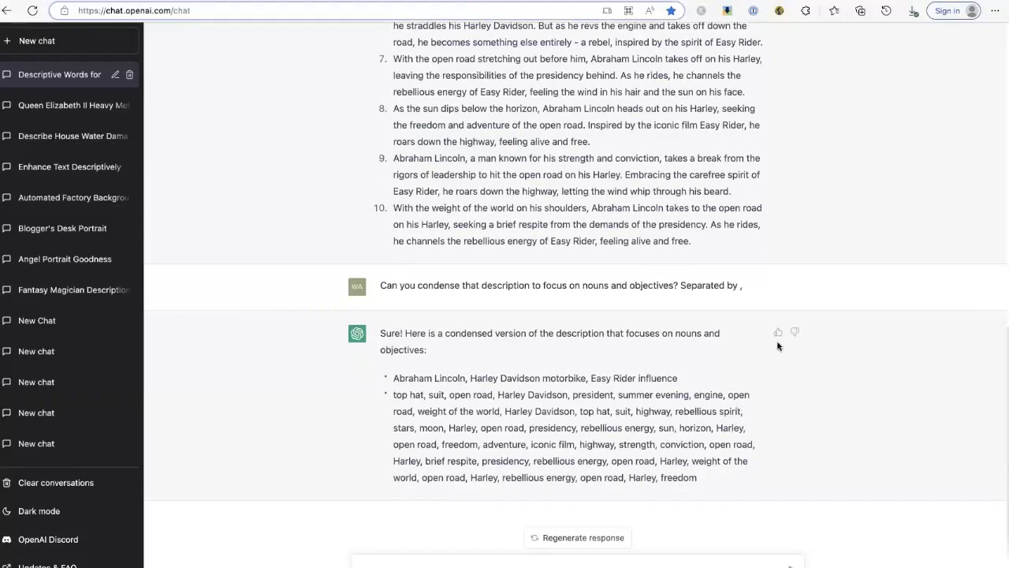
Step: Copy both bullets of the condensed, comma-separated description from ChatGPT's reply
left_click_drag(703, 480, 394, 381)
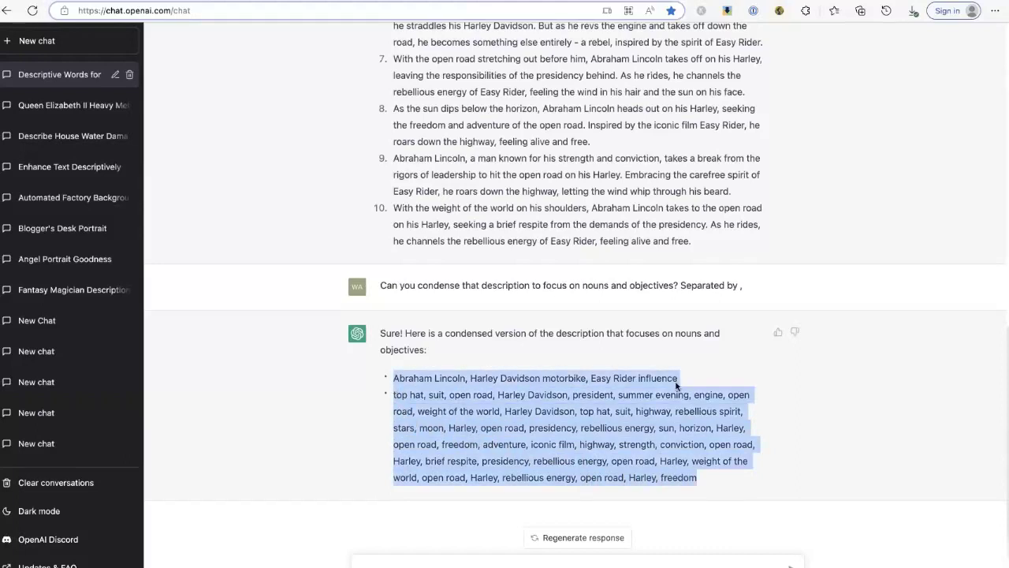
left_click(820, 406)
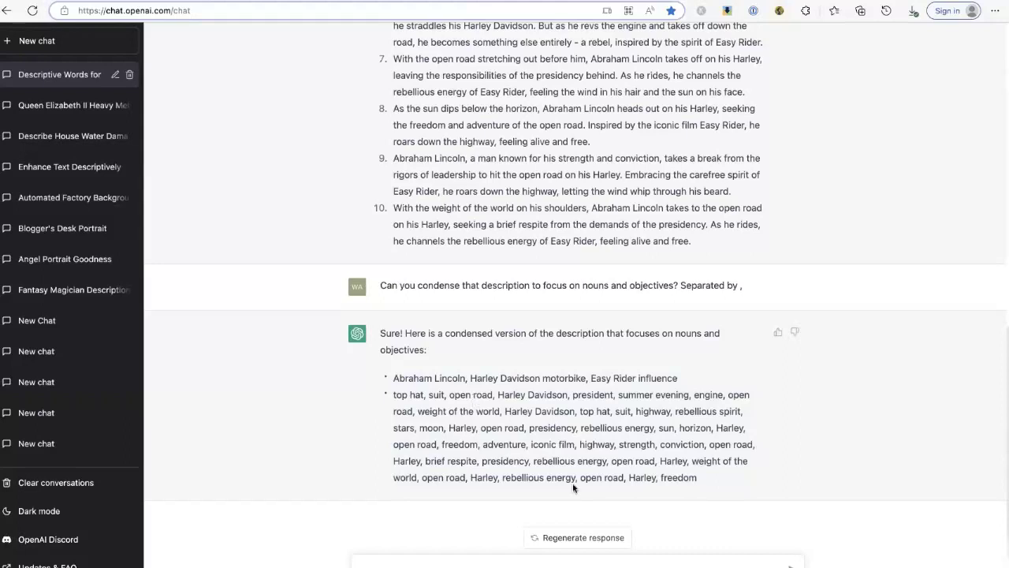
left_click_drag(705, 477, 392, 377)
key("super+c")
right_click(434, 390)
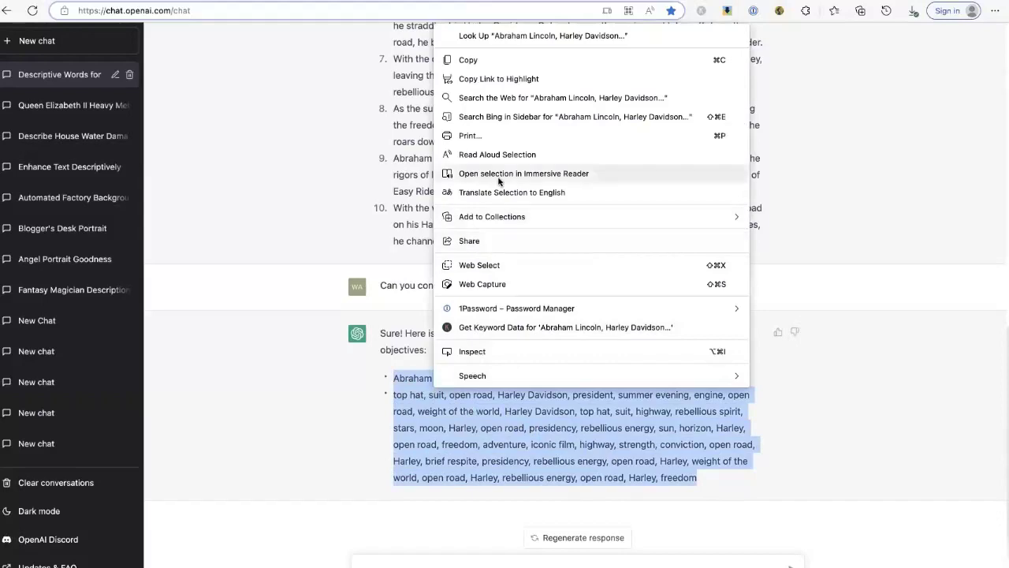
left_click(505, 62)
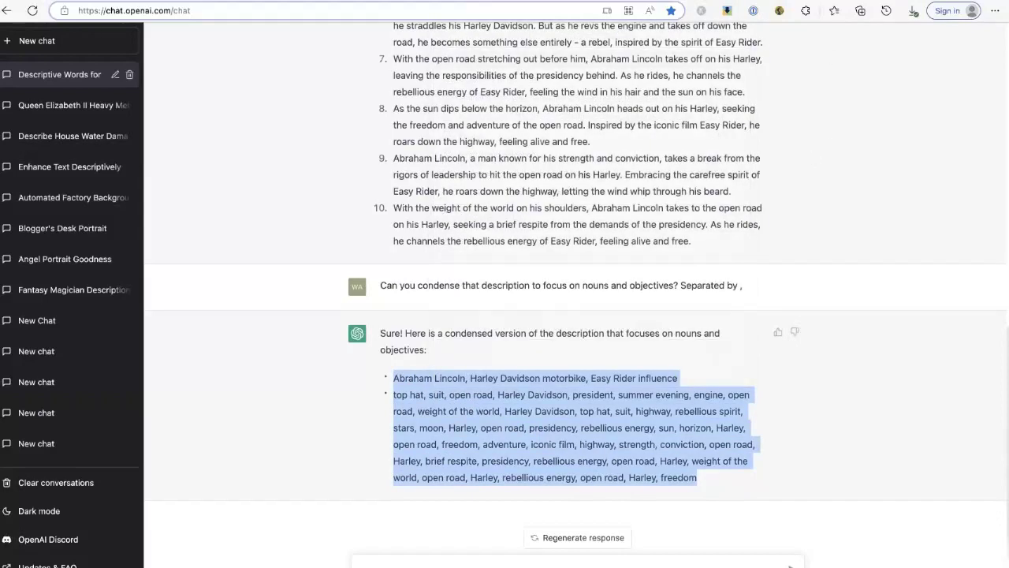
Step: Switch to Discord and run /imagine with the copied condensed Abraham Lincoln description as the prompt
key("super+Tab")
type("/imagine")
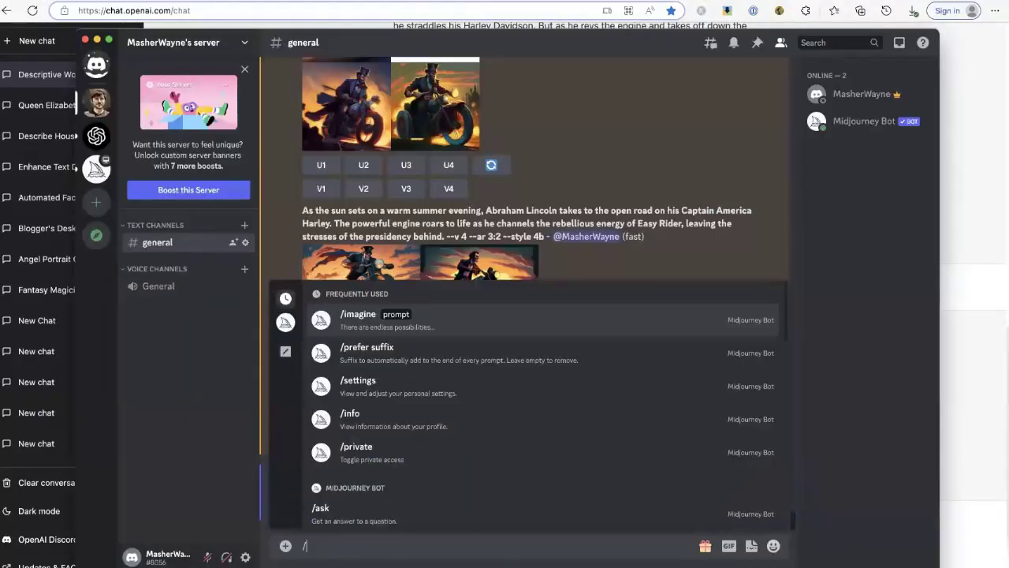
key("Tab")
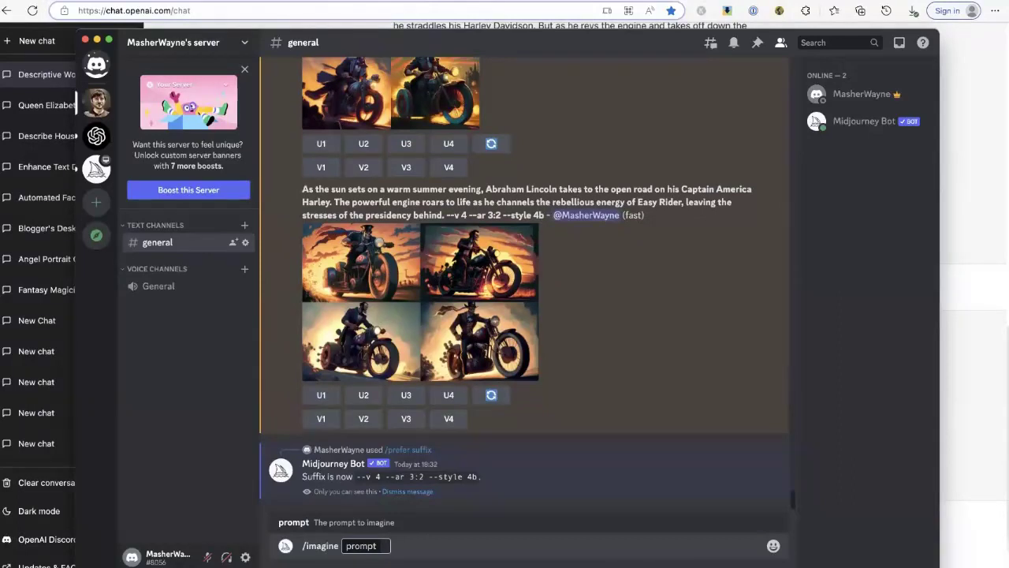
key("super+v")
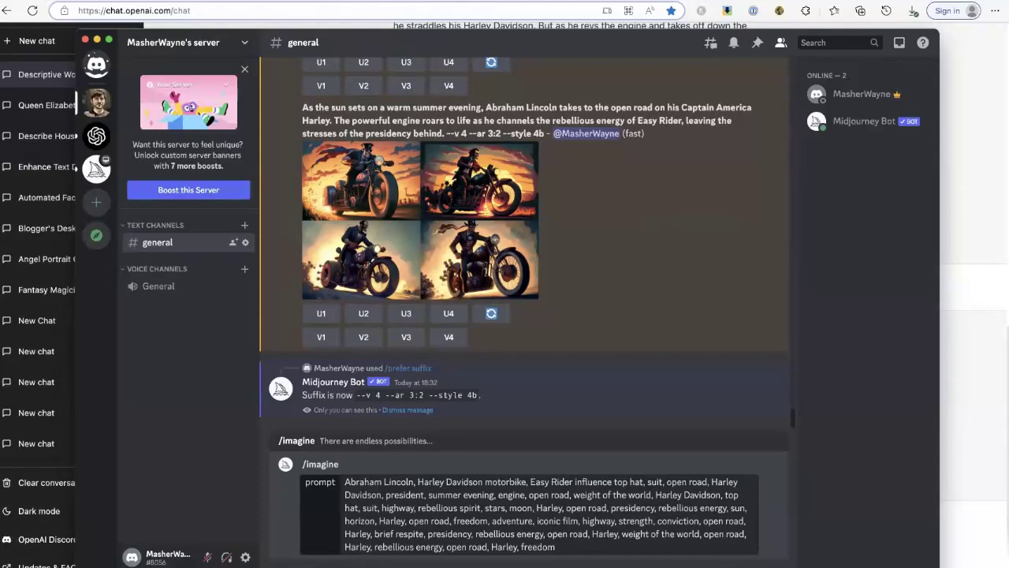
key("Return")
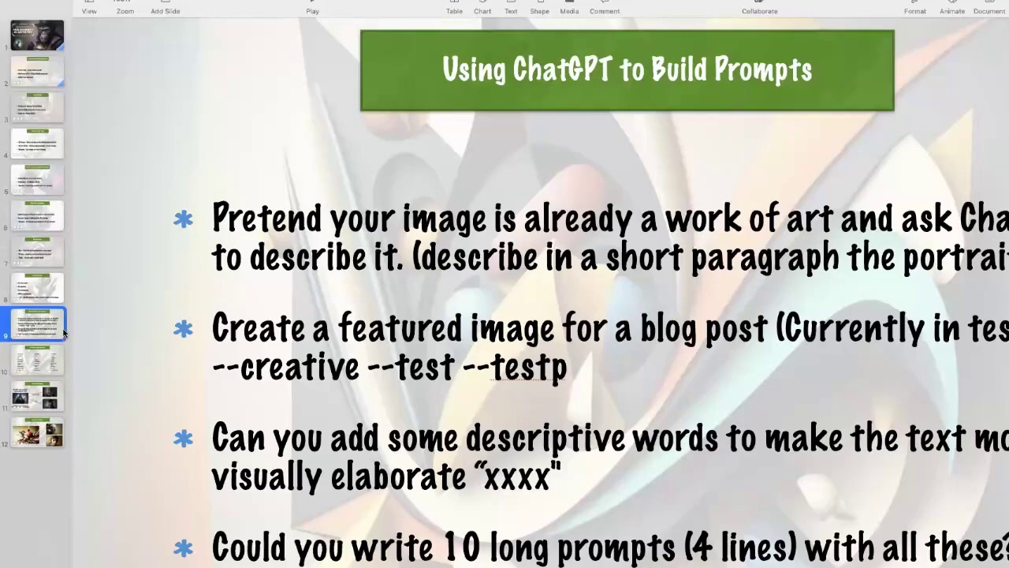
Step: In Keynote, play the presentation from the "Using ChatGPT to Build Prompts" slide
left_click(312, 3)
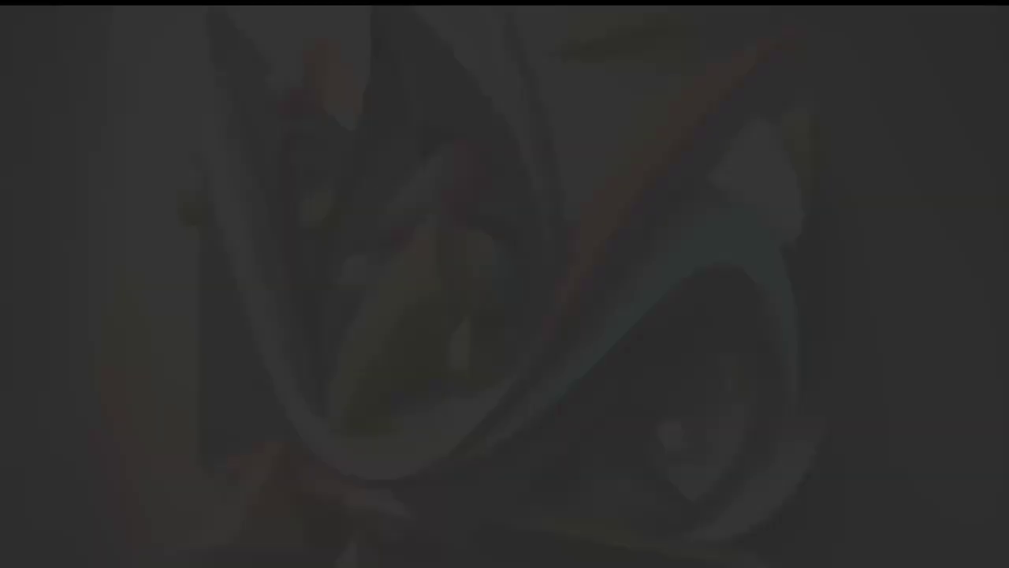